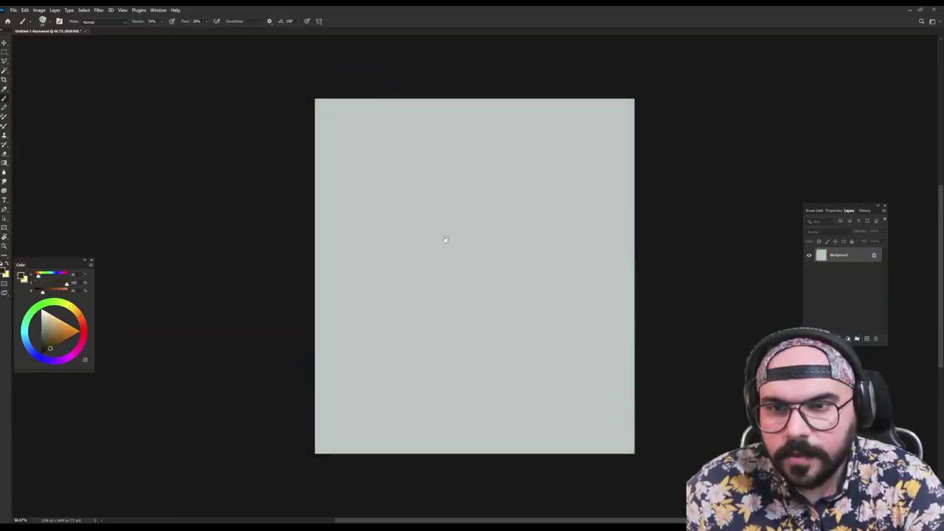
Sketch the curved top of the hood and the wavy contour right of the face in dark brown, down to the canvas bottom
mouse_move(445, 240)
left_mouse_down()
mouse_move(420, 237)
mouse_move(460, 232)
left_mouse_up()
left_click_drag(423, 186, 418, 182)
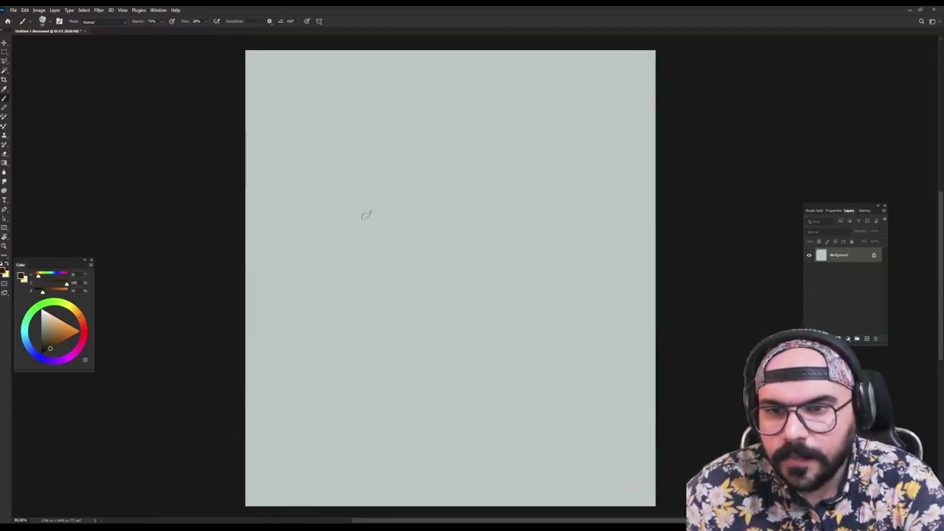
mouse_move(299, 247)
left_mouse_down()
mouse_move(402, 94)
mouse_move(452, 62)
mouse_move(479, 58)
mouse_move(502, 99)
mouse_move(499, 153)
mouse_move(523, 157)
mouse_move(502, 225)
left_mouse_up()
mouse_move(520, 111)
left_mouse_down()
mouse_move(500, 251)
mouse_move(516, 341)
left_mouse_up()
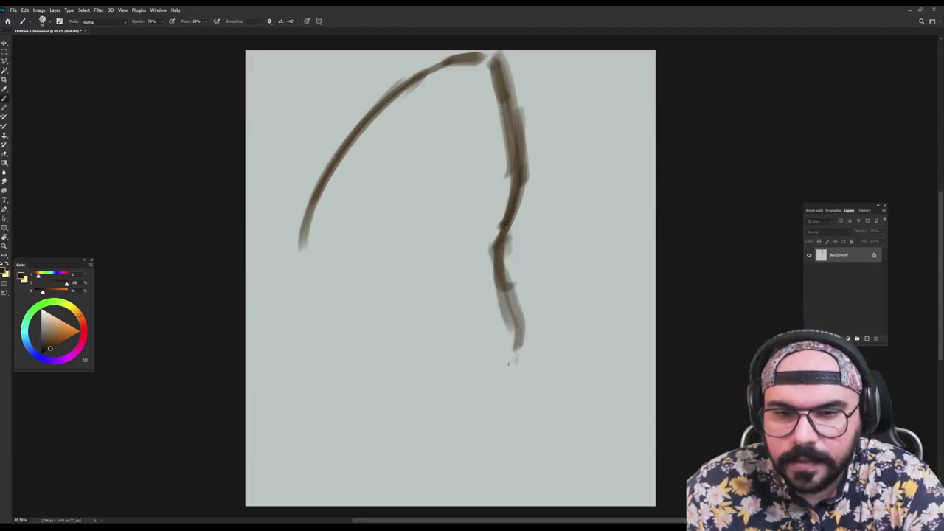
mouse_move(502, 236)
left_mouse_down()
mouse_move(490, 411)
mouse_move(502, 411)
mouse_move(501, 504)
left_mouse_up()
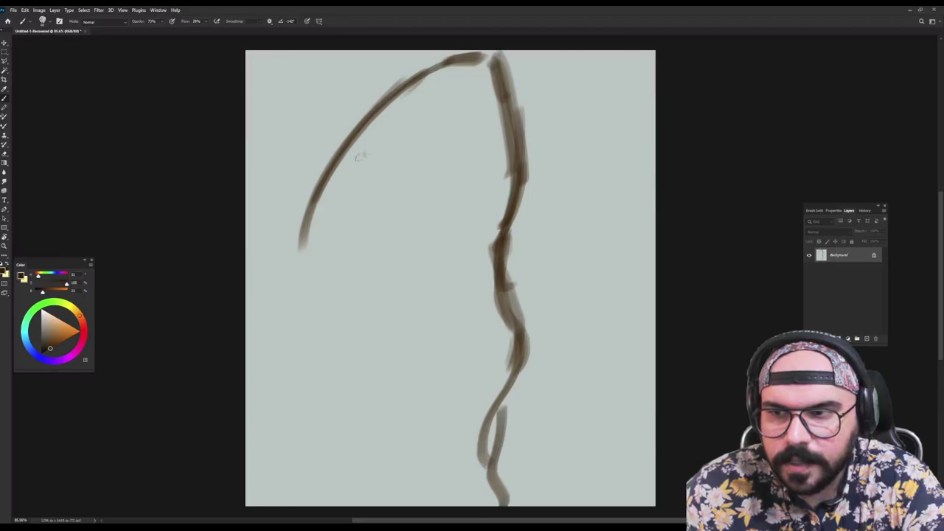
Sketch a wavy dark brown contour from the hood arc down the left side of the face almost to the canvas bottom
left_click_drag(383, 107, 382, 199)
mouse_move(382, 110)
left_mouse_down()
mouse_move(394, 174)
mouse_move(380, 204)
left_mouse_up()
left_click_drag(395, 141, 370, 247)
mouse_move(398, 173)
left_mouse_down()
mouse_move(361, 286)
mouse_move(369, 306)
left_mouse_up()
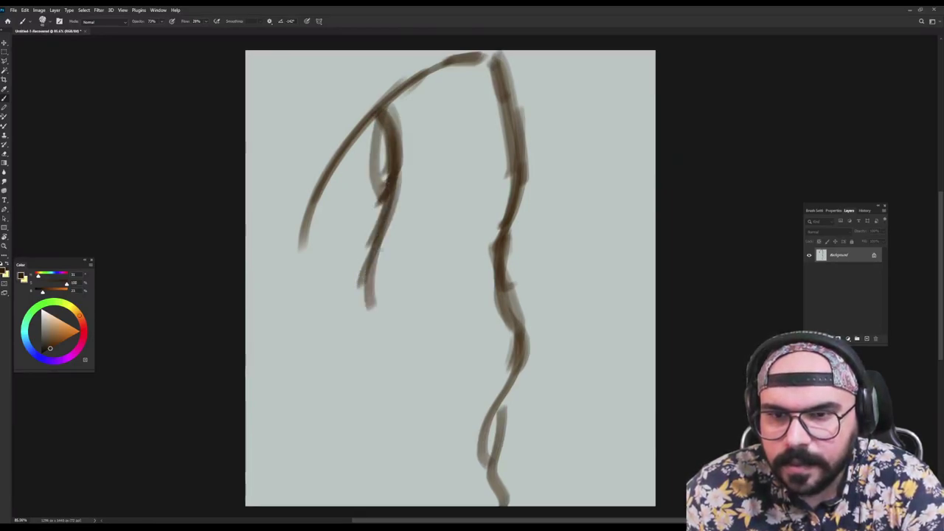
left_click_drag(373, 258, 404, 384)
left_click_drag(365, 295, 417, 399)
mouse_move(380, 317)
left_mouse_down()
mouse_move(402, 351)
mouse_move(428, 465)
left_mouse_up()
left_click_drag(410, 403, 409, 489)
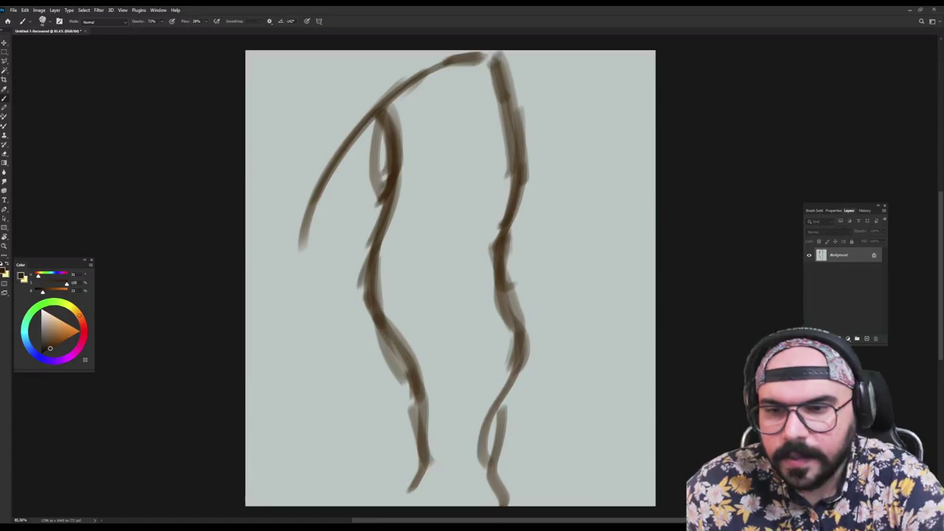
Sketch the outer left contour of the hair down to the canvas bottom, with two lines branching off to the left canvas edge
mouse_move(302, 214)
left_mouse_down()
mouse_move(294, 304)
mouse_move(319, 352)
left_mouse_up()
left_click_drag(279, 301, 322, 356)
mouse_move(290, 303)
left_mouse_down()
mouse_move(246, 336)
mouse_move(326, 345)
mouse_move(348, 402)
left_mouse_up()
mouse_move(285, 302)
left_mouse_down()
mouse_move(350, 415)
mouse_move(355, 445)
left_mouse_up()
mouse_move(320, 363)
left_mouse_down()
mouse_move(348, 442)
mouse_move(344, 506)
left_mouse_up()
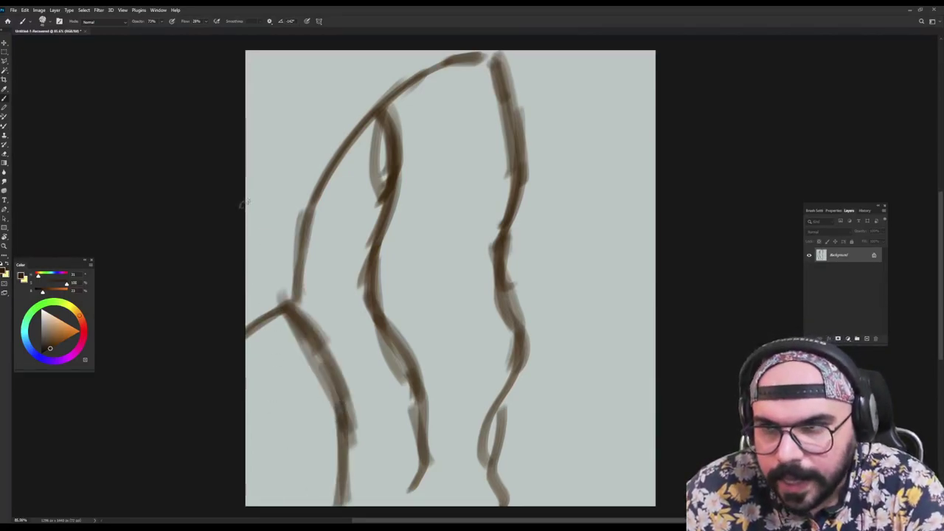
left_click_drag(214, 168, 259, 246)
mouse_move(222, 179)
left_mouse_down()
mouse_move(254, 237)
mouse_move(239, 251)
mouse_move(312, 247)
left_mouse_up()
left_click_drag(337, 175, 281, 298)
left_click_drag(245, 332, 293, 289)
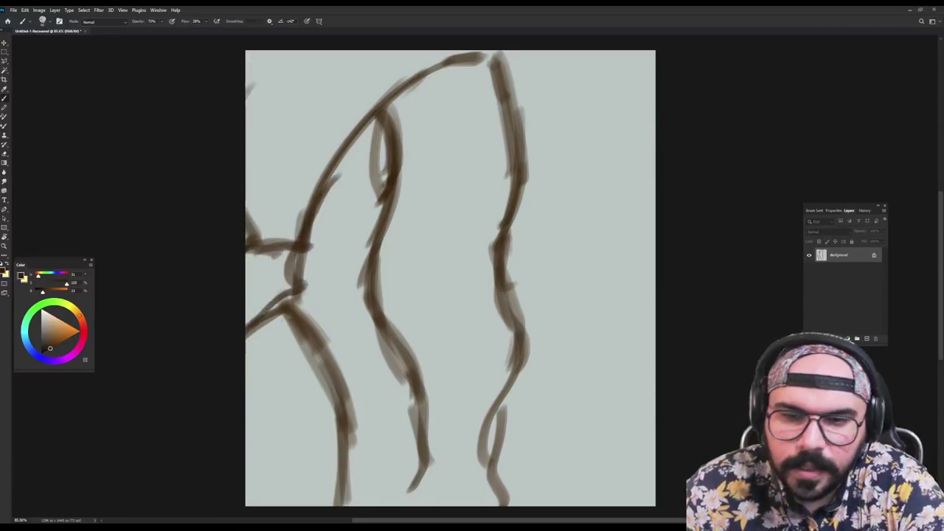
Draw the chin, jawline, right side of the face with its eye-socket notch, and the forehead line beneath the hood
left_click_drag(478, 340, 475, 340)
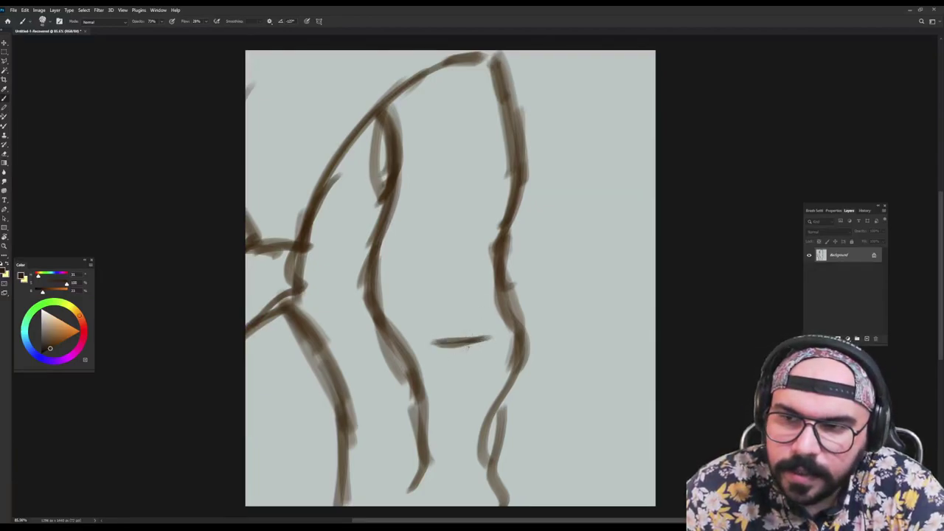
mouse_move(490, 302)
left_mouse_down()
mouse_move(455, 359)
mouse_move(496, 255)
left_mouse_up()
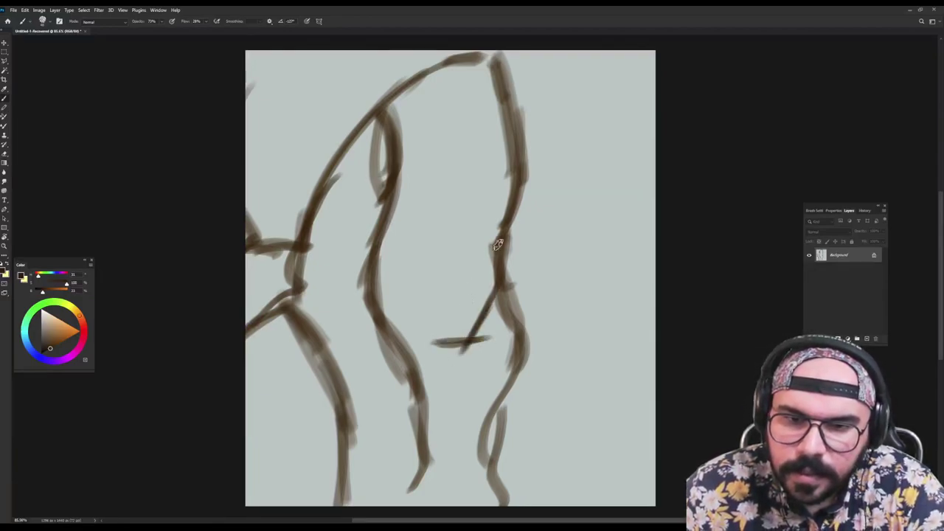
left_click_drag(503, 223, 493, 301)
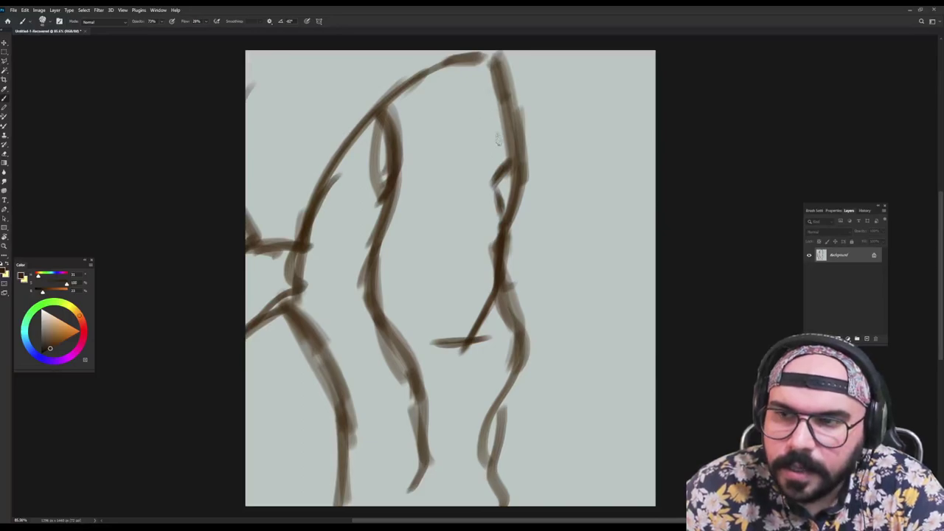
left_click_drag(507, 160, 506, 113)
left_click_drag(488, 79, 507, 156)
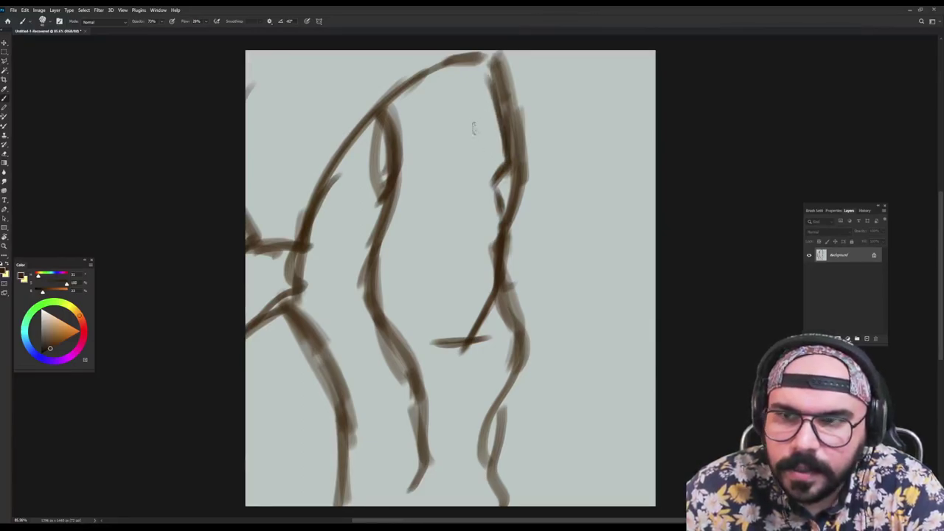
mouse_move(485, 77)
left_mouse_down()
mouse_move(399, 110)
mouse_move(420, 98)
mouse_move(395, 121)
left_mouse_up()
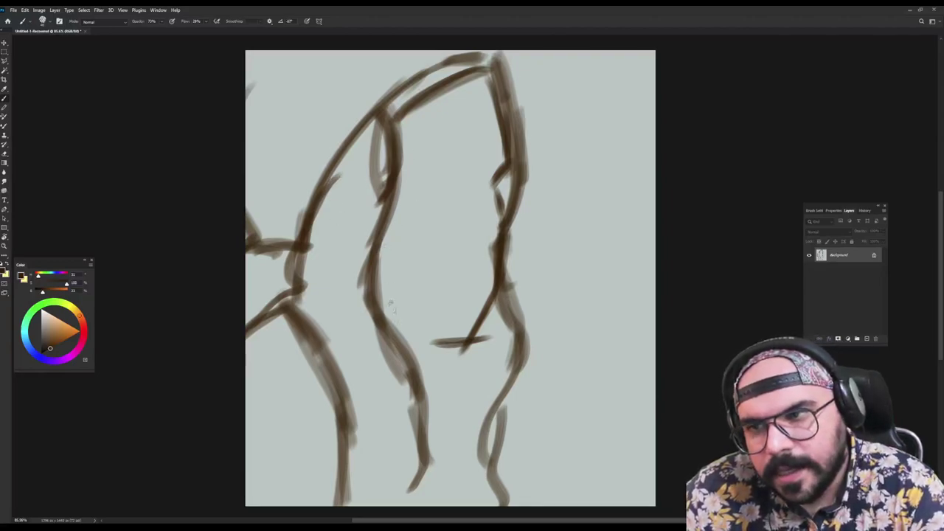
Draw a new inner contour along the left side of the face and darken the contour right of the face
mouse_move(392, 124)
left_mouse_down()
mouse_move(413, 216)
mouse_move(415, 208)
mouse_move(396, 299)
left_mouse_up()
left_click_drag(405, 228, 404, 341)
left_click_drag(393, 267, 413, 341)
mouse_move(414, 335)
left_mouse_down()
mouse_move(430, 404)
mouse_move(424, 476)
left_mouse_up()
left_click_drag(450, 251, 457, 254)
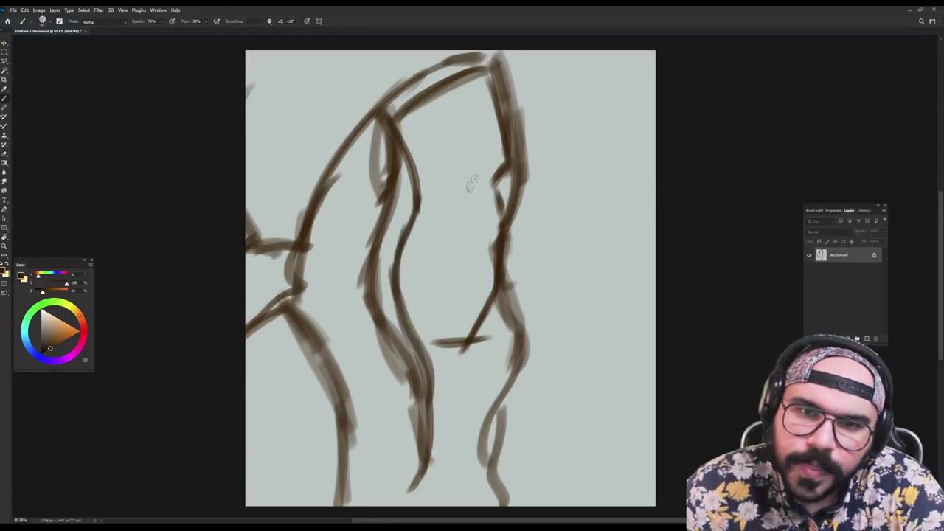
mouse_move(516, 171)
left_mouse_down()
mouse_move(503, 185)
mouse_move(507, 200)
mouse_move(518, 149)
left_mouse_up()
left_click_drag(500, 82, 519, 181)
Paint out the old wavy contour left of the face with light grey sampled from the canvas
left_click_drag(371, 194, 376, 194)
left_click_drag(387, 188, 379, 225)
left_click(373, 140, "alt")
left_click_drag(381, 134, 381, 165)
mouse_move(385, 125)
left_mouse_down()
mouse_move(390, 188)
mouse_move(376, 251)
mouse_move(383, 195)
left_mouse_up()
left_click(356, 220, "alt")
mouse_move(389, 144)
left_mouse_down()
mouse_move(371, 320)
mouse_move(425, 402)
left_mouse_up()
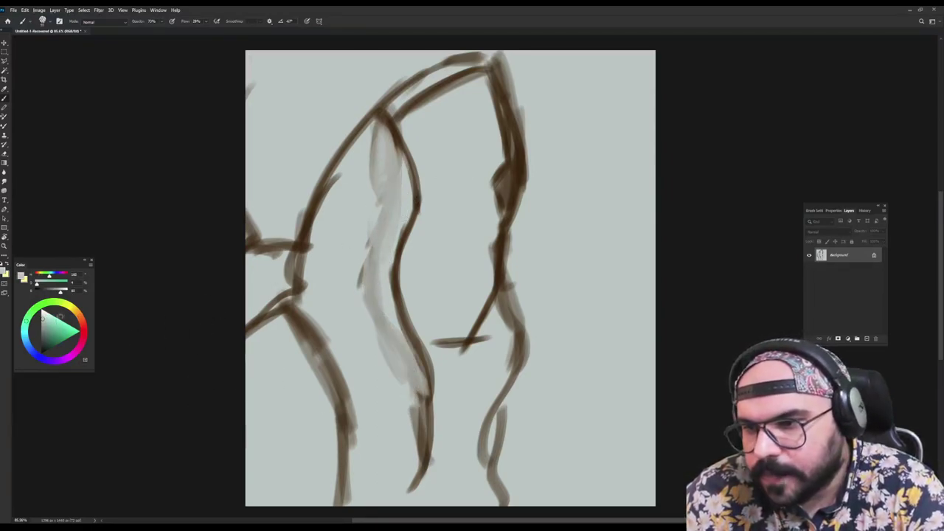
Choose a warm tan-orange skin tone and fill the whole face shape with it at stronger brush opacity
left_click(77, 313)
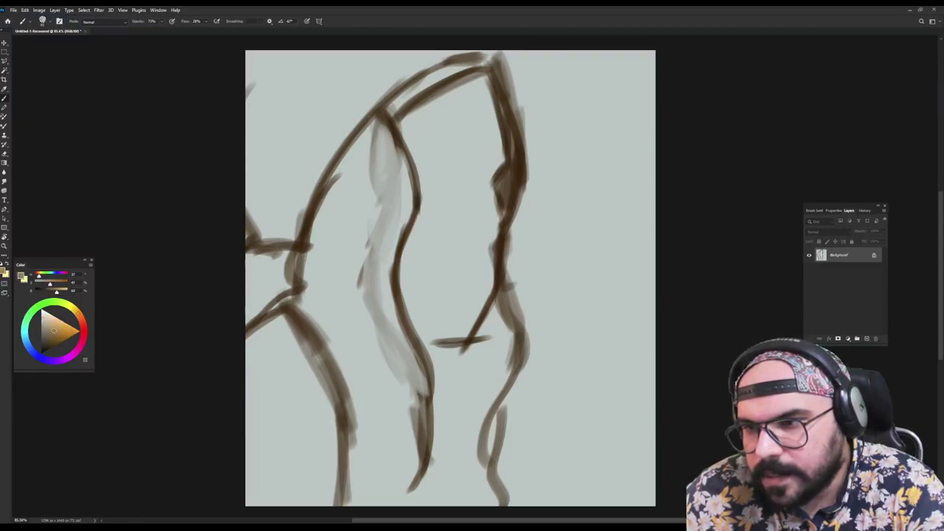
mouse_move(457, 103)
left_mouse_down()
mouse_move(420, 135)
mouse_move(447, 107)
mouse_move(442, 122)
mouse_move(417, 135)
left_mouse_up()
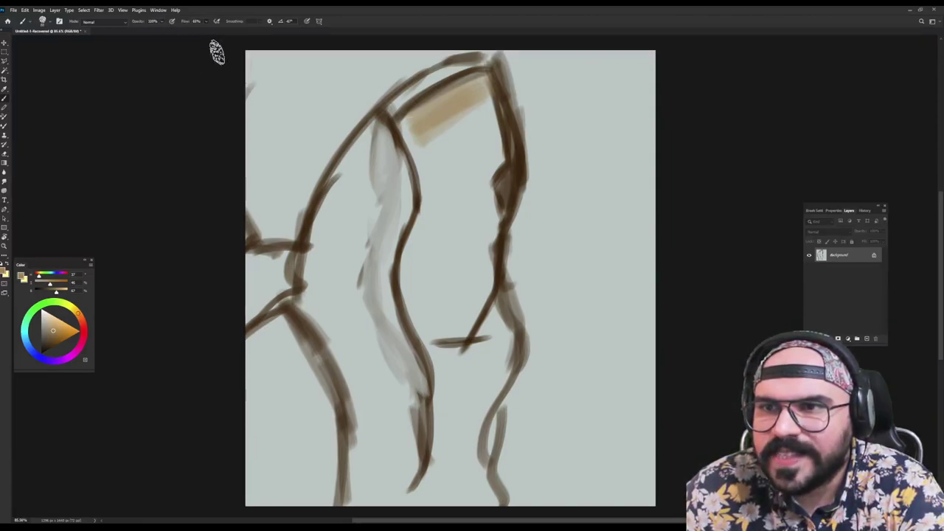
left_click_drag(476, 130, 467, 96)
left_click_drag(412, 125, 442, 198)
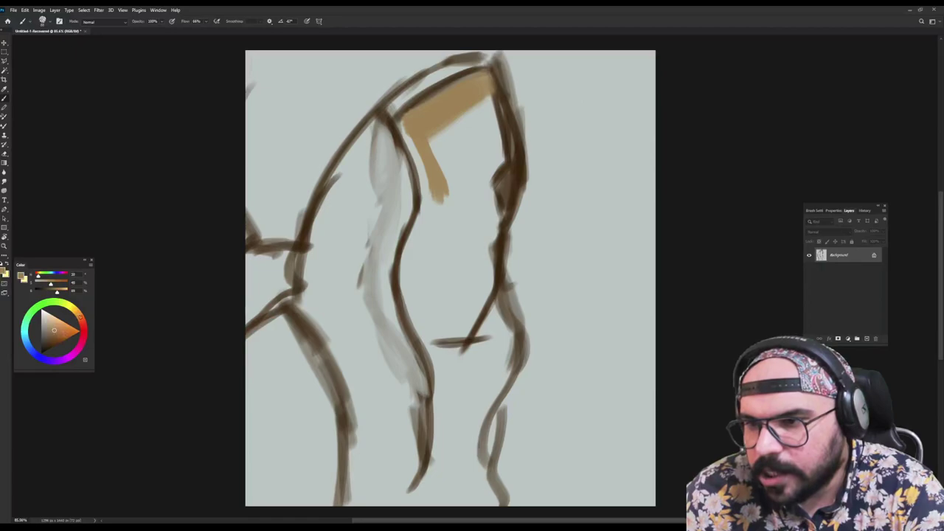
mouse_move(483, 92)
left_mouse_down()
mouse_move(407, 126)
mouse_move(426, 129)
mouse_move(454, 111)
mouse_move(475, 137)
mouse_move(476, 122)
mouse_move(497, 159)
mouse_move(480, 155)
mouse_move(452, 184)
mouse_move(452, 135)
mouse_move(446, 210)
mouse_move(439, 207)
mouse_move(416, 306)
mouse_move(428, 317)
mouse_move(465, 229)
mouse_move(468, 266)
mouse_move(448, 279)
left_mouse_up()
right_click(418, 133, "alt")
mouse_move(486, 212)
left_mouse_down()
mouse_move(456, 325)
mouse_move(476, 287)
mouse_move(448, 318)
left_mouse_up()
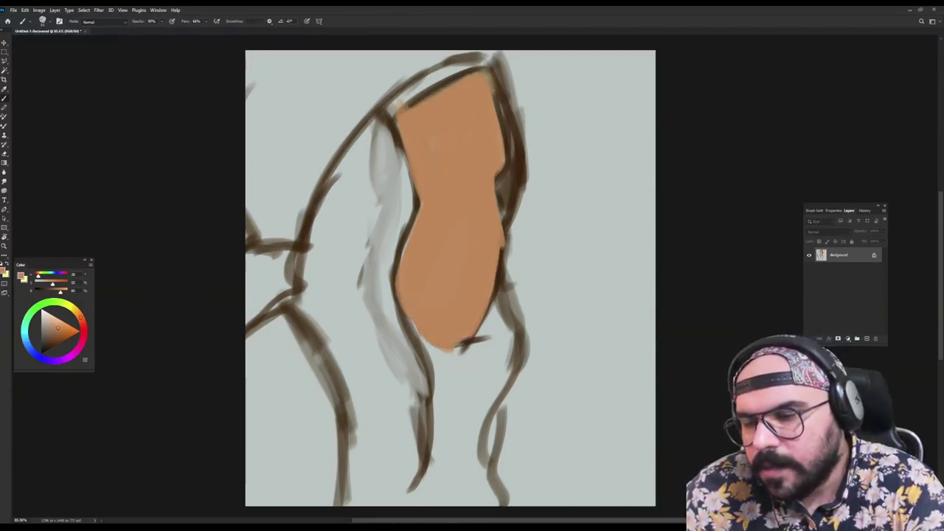
Choose a dark brown and fill the hair mass left of the face down to the canvas bottom
left_click_drag(48, 338, 43, 342)
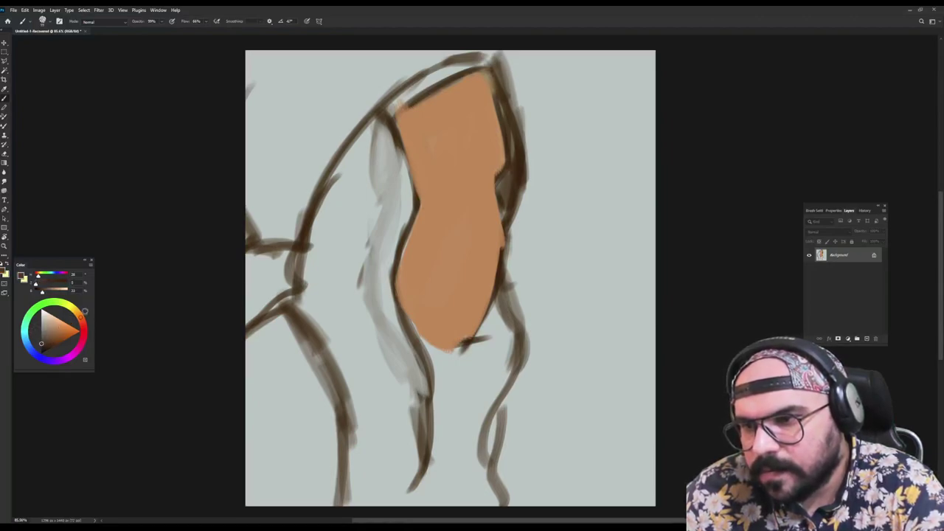
mouse_move(390, 111)
left_mouse_down()
mouse_move(317, 262)
mouse_move(348, 158)
mouse_move(313, 267)
left_mouse_up()
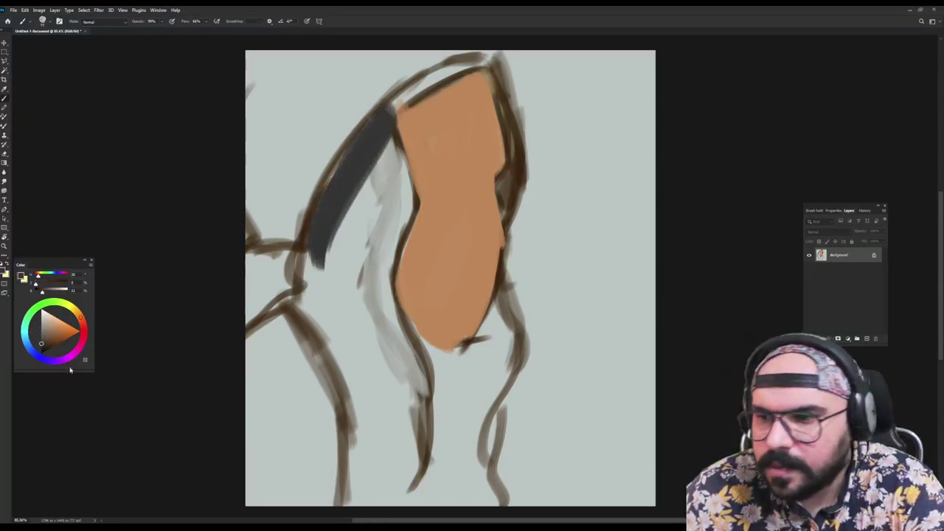
left_click(45, 344)
mouse_move(381, 143)
left_mouse_down()
mouse_move(315, 256)
mouse_move(381, 146)
mouse_move(388, 211)
mouse_move(382, 204)
mouse_move(291, 306)
mouse_move(372, 200)
mouse_move(340, 435)
mouse_move(341, 394)
left_mouse_up()
mouse_move(326, 290)
left_mouse_down()
mouse_move(307, 253)
mouse_move(281, 257)
mouse_move(303, 316)
mouse_move(347, 330)
mouse_move(422, 396)
mouse_move(354, 354)
mouse_move(390, 487)
mouse_move(396, 391)
left_mouse_up()
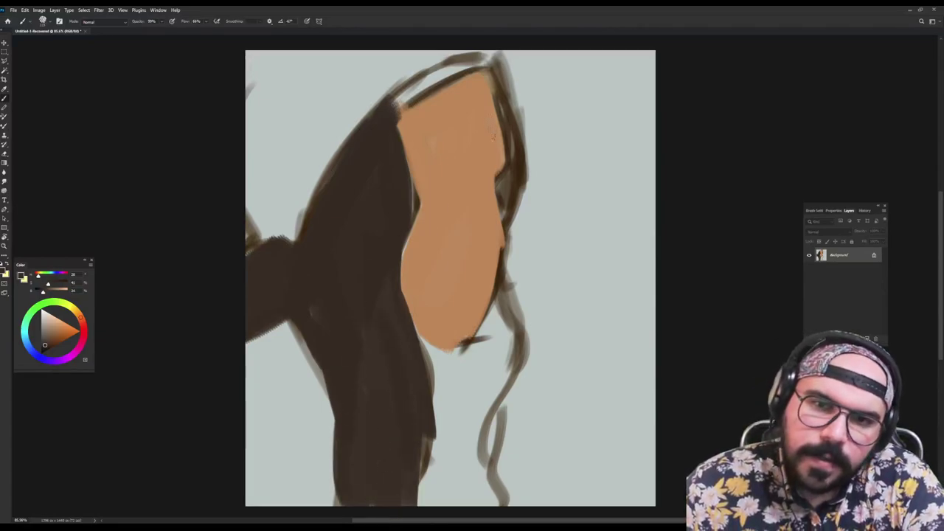
Fill the area right of the face and below the chin with the same dark brown
mouse_move(504, 92)
left_mouse_down()
mouse_move(495, 84)
mouse_move(518, 193)
mouse_move(513, 169)
mouse_move(504, 179)
mouse_move(510, 214)
left_mouse_up()
left_click_drag(531, 204, 526, 204)
mouse_move(499, 315)
left_mouse_down()
mouse_move(496, 303)
mouse_move(483, 339)
mouse_move(506, 379)
mouse_move(489, 400)
mouse_move(447, 394)
mouse_move(486, 359)
mouse_move(488, 507)
left_mouse_up()
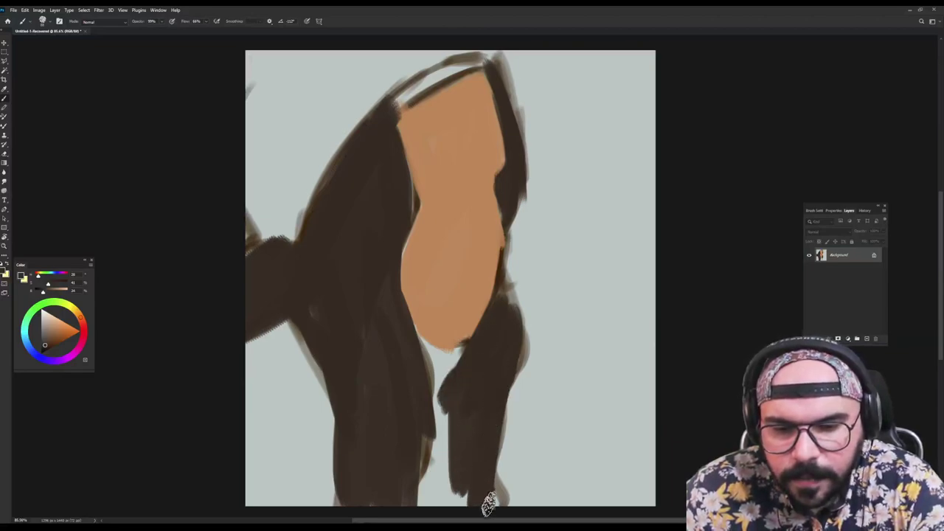
mouse_move(476, 406)
left_mouse_down()
mouse_move(448, 373)
mouse_move(450, 354)
mouse_move(479, 357)
mouse_move(460, 354)
mouse_move(450, 432)
mouse_move(432, 489)
mouse_move(422, 487)
left_mouse_up()
key("0")
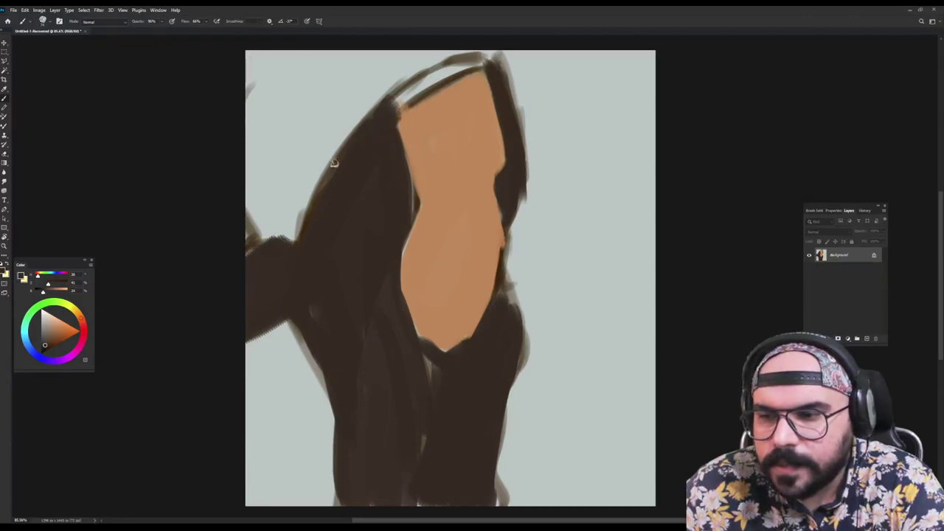
Clean up the outer edge of the left hair in dark brown and fill the hood area above it with muted blue
left_click_drag(393, 103, 308, 258)
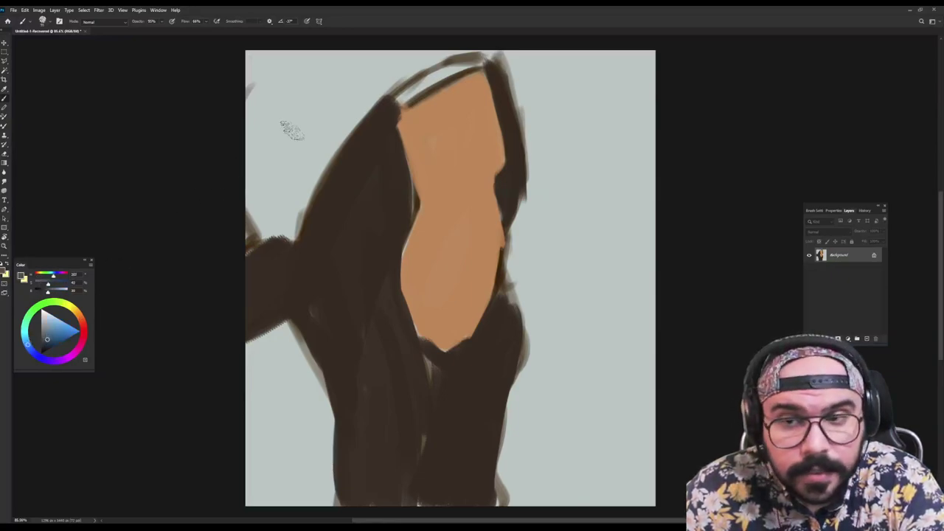
mouse_move(273, 230)
left_mouse_down()
mouse_move(389, 76)
mouse_move(371, 80)
mouse_move(388, 39)
mouse_move(253, 90)
left_mouse_up()
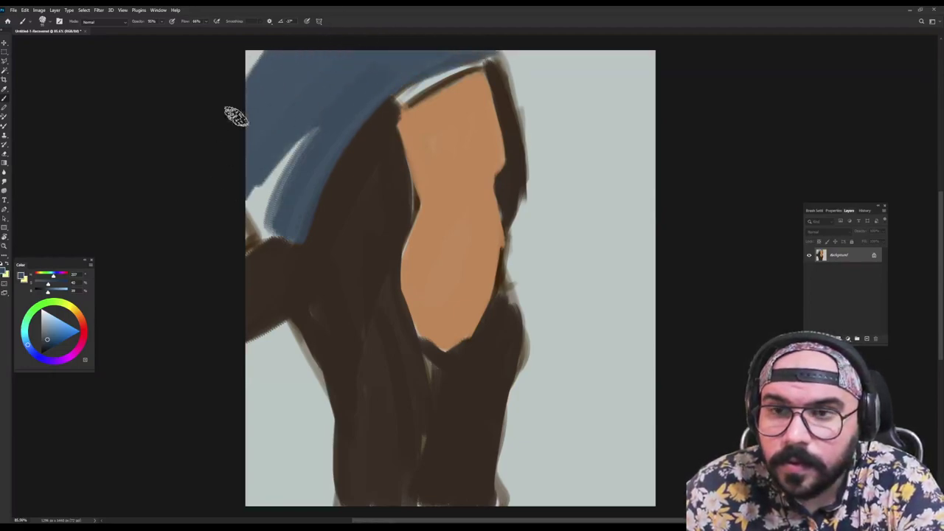
mouse_move(215, 167)
left_mouse_down()
mouse_move(316, 84)
mouse_move(268, 211)
mouse_move(377, 86)
mouse_move(464, 53)
mouse_move(367, 102)
left_mouse_up()
Paint a darker orange-brown shadow across the forehead beneath the hood, using a darker version of the skin tone
right_click(399, 115, "alt")
left_click(421, 138, "alt")
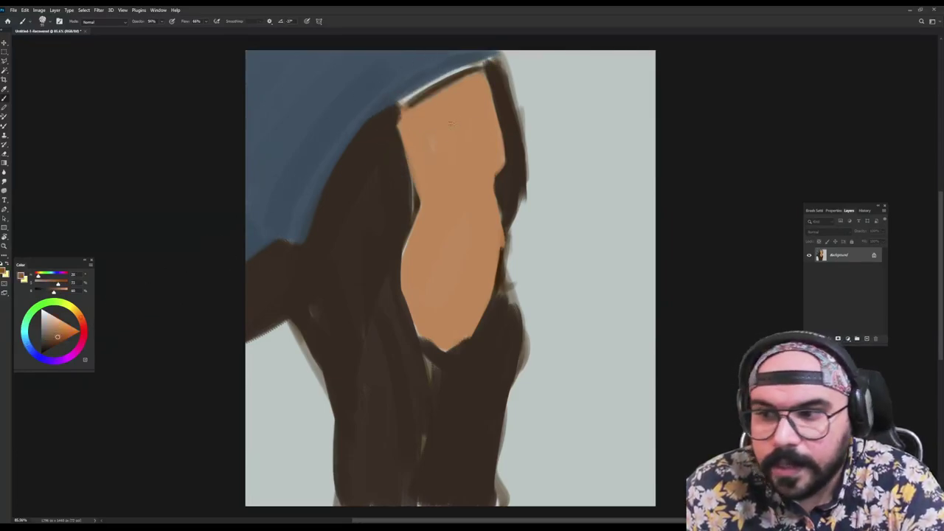
mouse_move(394, 120)
left_mouse_down()
mouse_move(483, 65)
mouse_move(490, 78)
mouse_move(465, 106)
mouse_move(389, 131)
left_mouse_up()
left_click(483, 79, "alt")
left_click(438, 131, "alt")
mouse_move(488, 74)
left_mouse_down()
mouse_move(391, 133)
mouse_move(494, 99)
left_mouse_up()
left_click_drag(402, 131, 493, 118)
Paint a deep reddish-brown shadow on the left hair just beneath the hood's edge
left_click(385, 129, "alt")
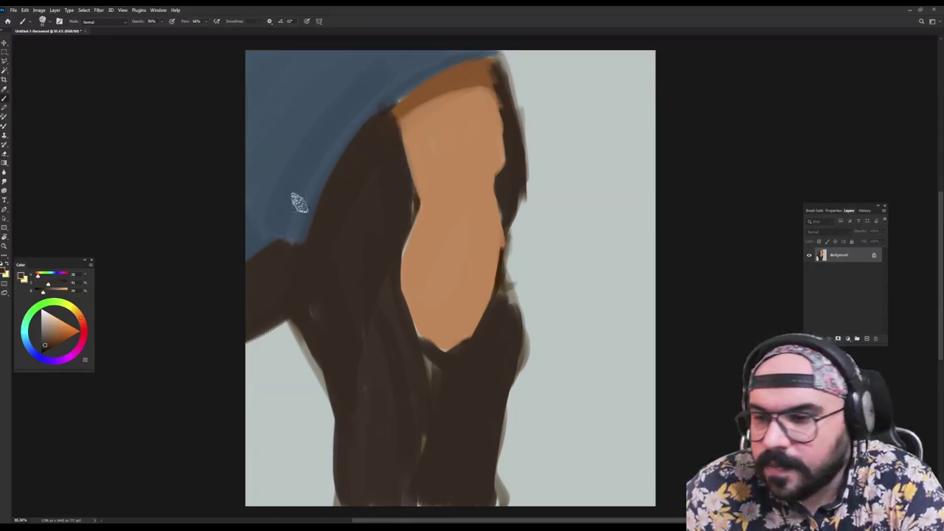
left_click_drag(390, 125, 403, 195)
left_click(391, 138, "alt")
mouse_move(381, 121)
left_mouse_down()
mouse_move(317, 220)
mouse_move(358, 170)
mouse_move(312, 221)
mouse_move(318, 189)
mouse_move(388, 109)
left_mouse_up()
Extend the blue hood around the right side of the face and paint its inner side in dark navy
left_click(320, 152, "alt")
mouse_move(356, 128)
left_mouse_down()
mouse_move(467, 51)
mouse_move(512, 46)
mouse_move(517, 83)
mouse_move(491, 52)
mouse_move(510, 152)
left_mouse_up()
left_click(512, 106, "alt")
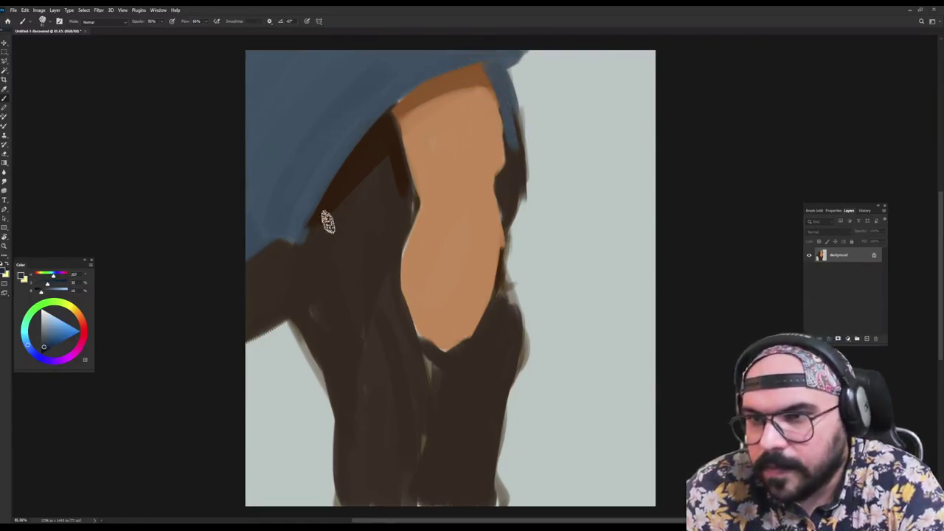
mouse_move(490, 112)
left_mouse_down()
mouse_move(510, 143)
mouse_move(505, 112)
left_mouse_up()
mouse_move(490, 68)
left_mouse_down()
mouse_move(512, 154)
mouse_move(501, 176)
left_mouse_up()
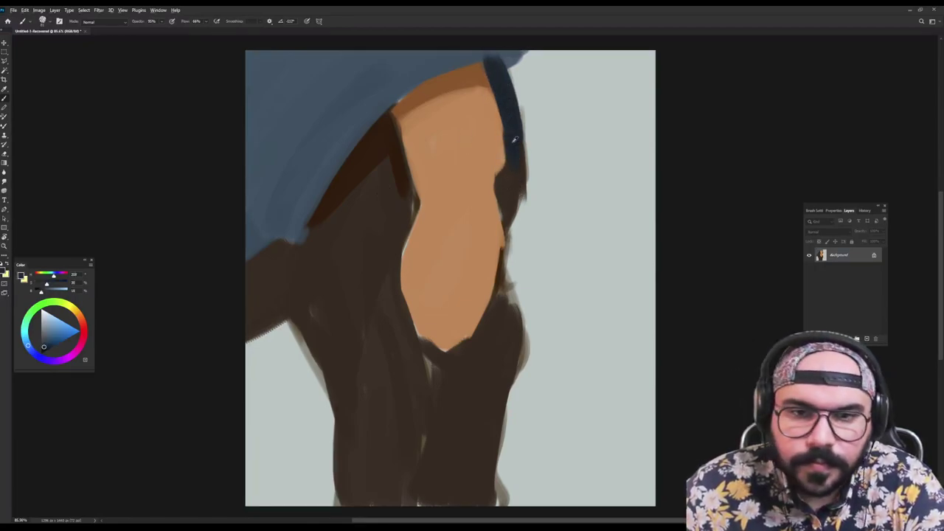
left_click_drag(512, 91, 519, 189)
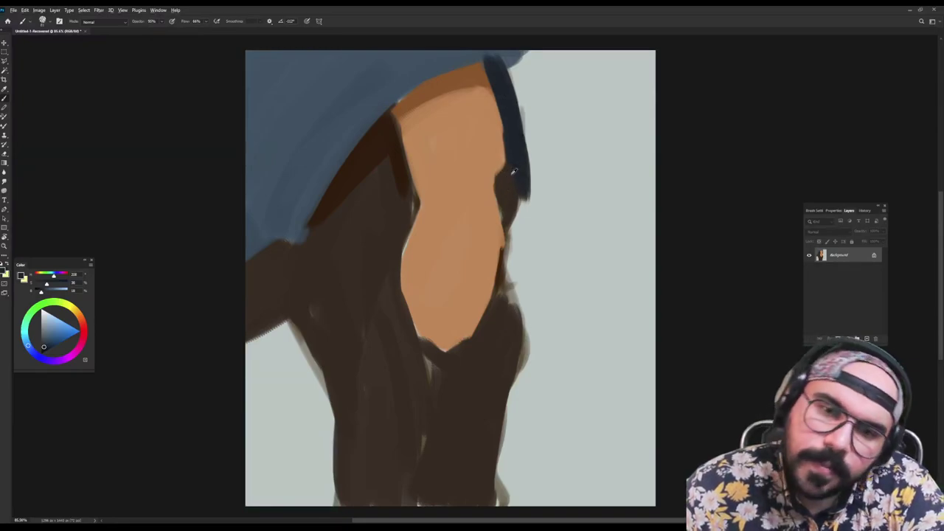
mouse_move(502, 174)
left_mouse_down()
mouse_move(511, 208)
mouse_move(520, 177)
left_mouse_up()
Outline the hood's front edge with a thin dark navy line from its peak down to the left canvas edge
left_click(482, 157, "alt")
left_click(496, 72, "alt")
left_click_drag(499, 59, 382, 120)
left_click_drag(465, 65, 382, 114)
mouse_move(484, 67)
left_mouse_down()
mouse_move(436, 84)
mouse_move(476, 65)
mouse_move(367, 129)
mouse_move(304, 237)
mouse_move(267, 243)
mouse_move(300, 222)
mouse_move(276, 257)
left_mouse_up()
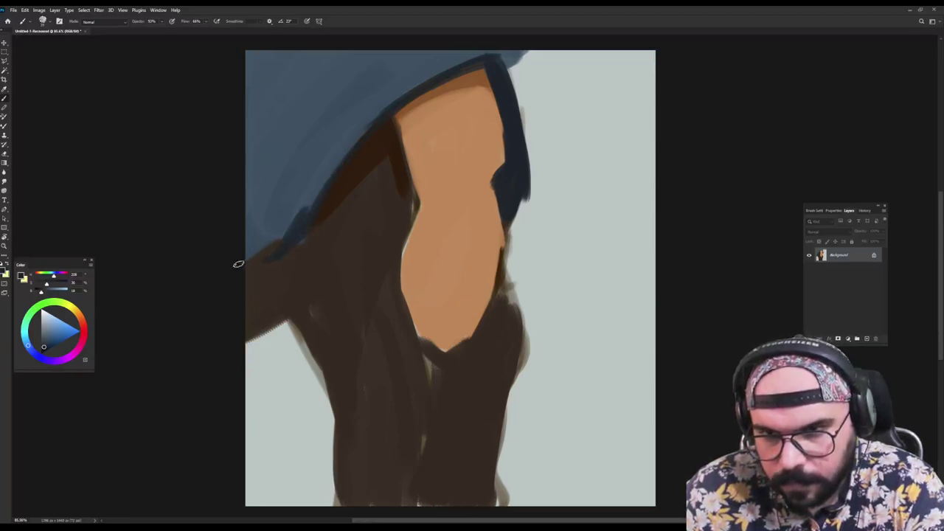
mouse_move(295, 223)
left_mouse_down()
mouse_move(310, 191)
mouse_move(290, 193)
mouse_move(309, 200)
mouse_move(260, 250)
left_mouse_up()
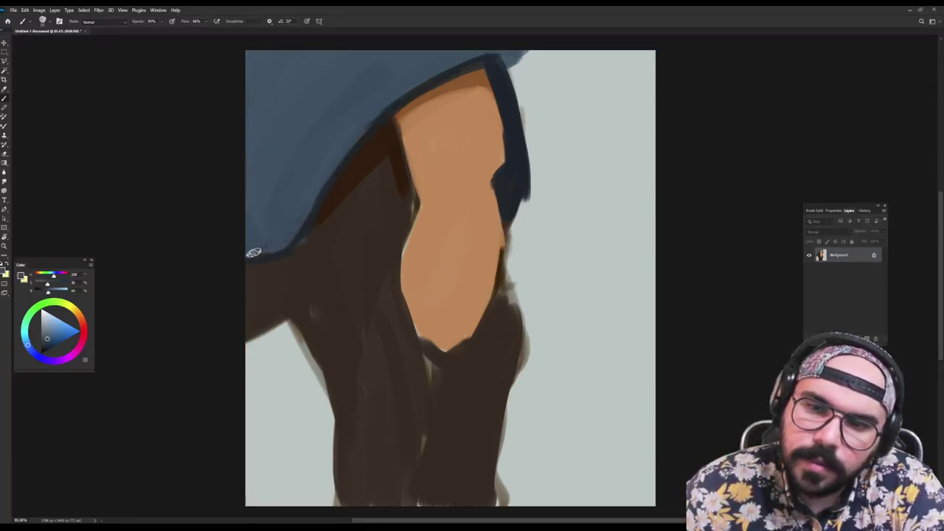
Widen the orange-brown forehead shadow beneath the hood and block in both eye sockets with the same skin-shadow tone
left_click(383, 148, "alt")
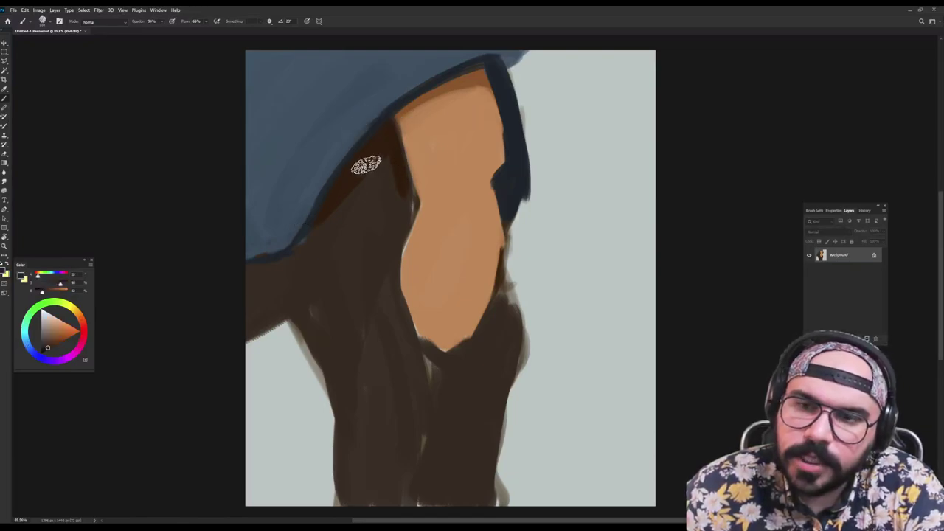
mouse_move(480, 89)
left_mouse_down()
mouse_move(399, 124)
mouse_move(455, 99)
left_mouse_up()
mouse_move(429, 177)
left_mouse_down()
mouse_move(424, 188)
mouse_move(446, 180)
mouse_move(435, 207)
mouse_move(417, 211)
mouse_move(451, 206)
mouse_move(498, 174)
mouse_move(487, 197)
mouse_move(492, 150)
left_mouse_up()
left_click(441, 179, "alt")
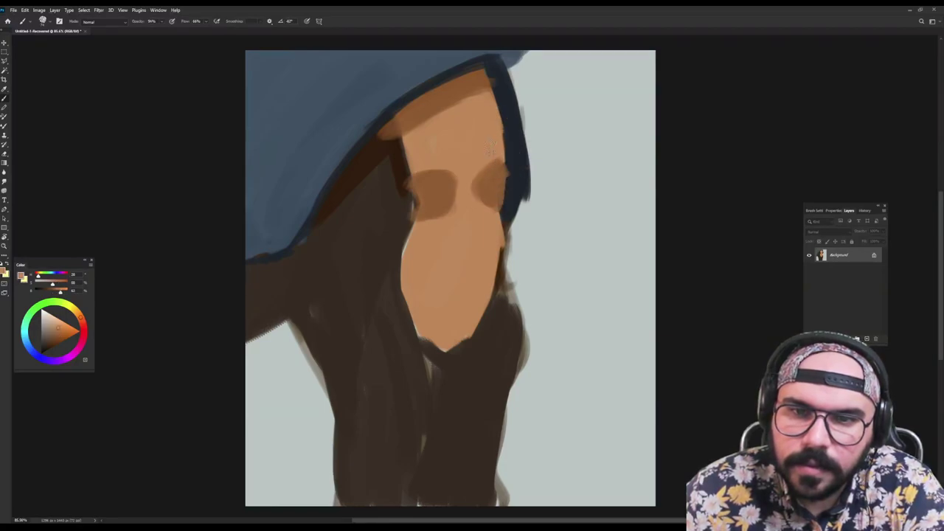
Paint an intermediate skin tone across the brow and nose bridge to link the two eye sockets
left_click(461, 162, "alt")
mouse_move(475, 181)
left_mouse_down()
mouse_move(459, 161)
mouse_move(453, 186)
mouse_move(445, 185)
mouse_move(449, 168)
mouse_move(472, 153)
mouse_move(484, 177)
mouse_move(481, 133)
mouse_move(456, 159)
left_mouse_up()
left_click(442, 190, "alt")
left_click(454, 166, "alt")
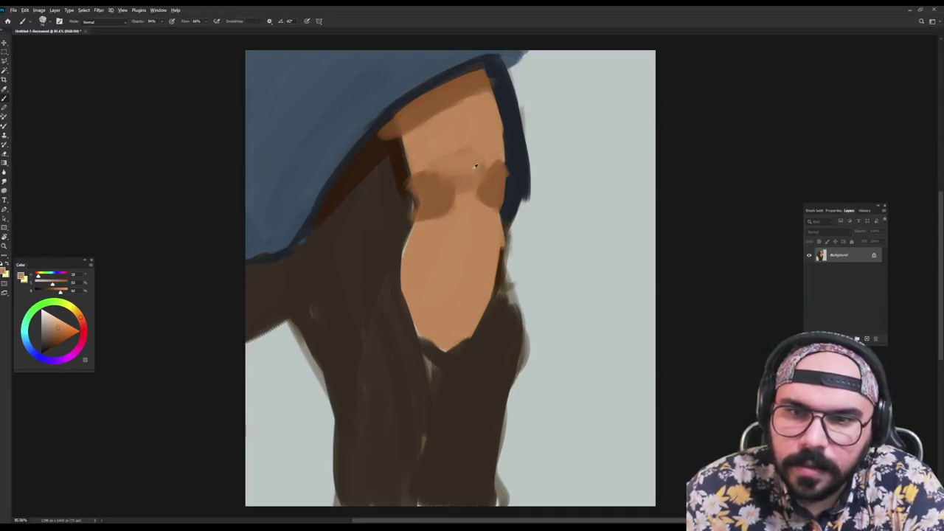
left_click(442, 185, "alt")
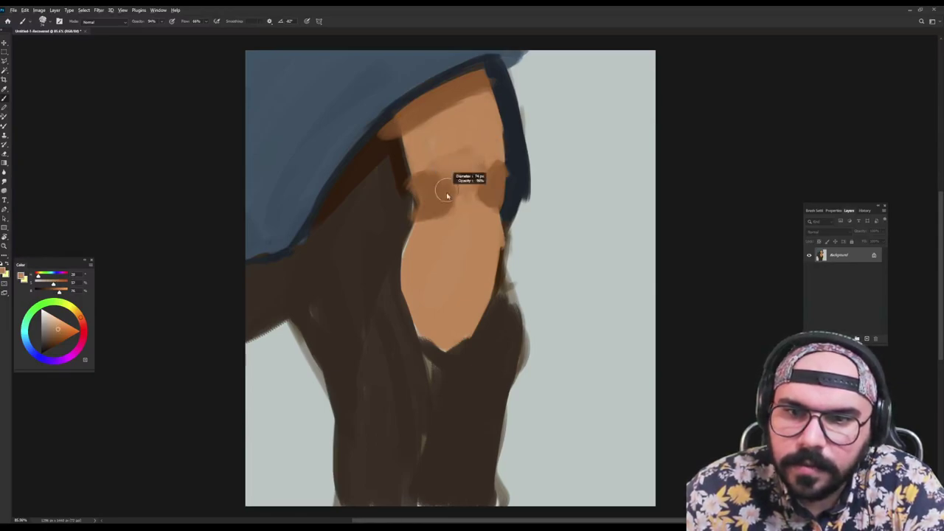
Darken the left hair beneath the hood with a near-black brown, from the temple down past the cheek
left_click(382, 165, "alt")
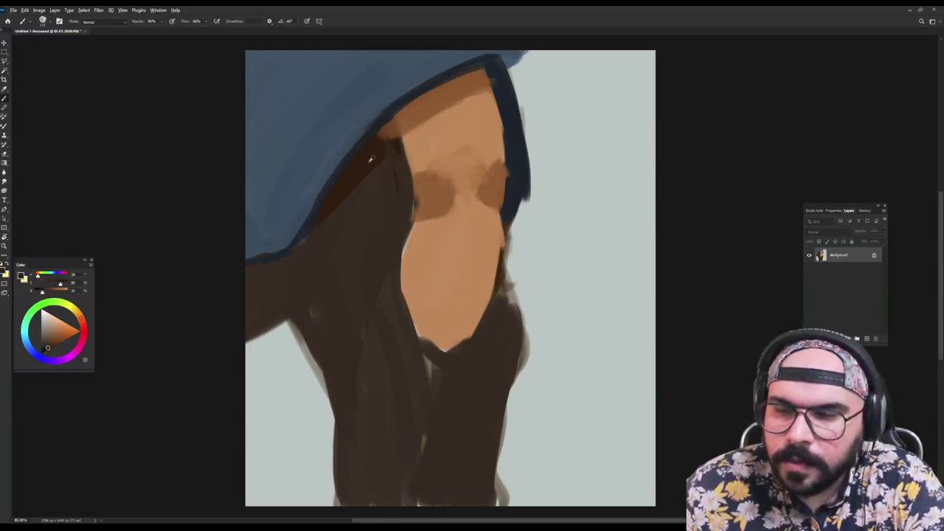
left_click_drag(394, 162, 368, 200)
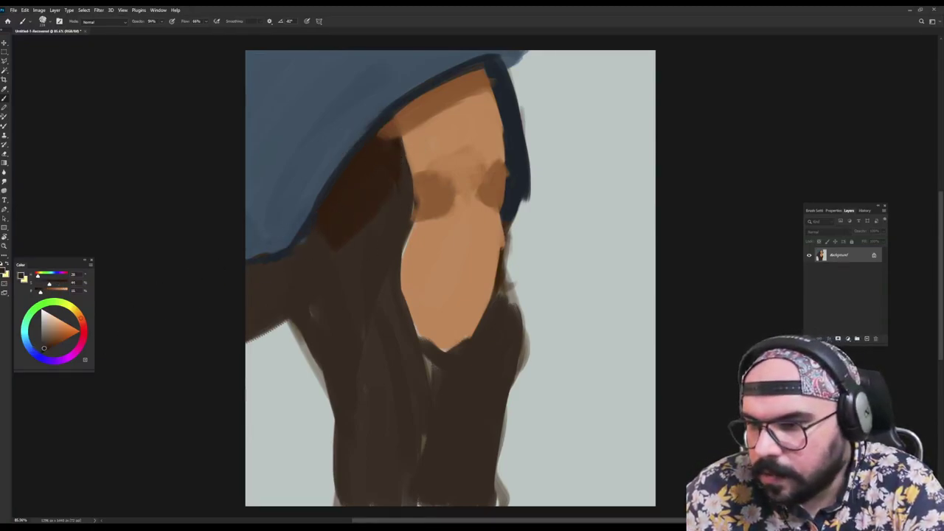
left_click(397, 143, "alt")
left_click(327, 211, "alt")
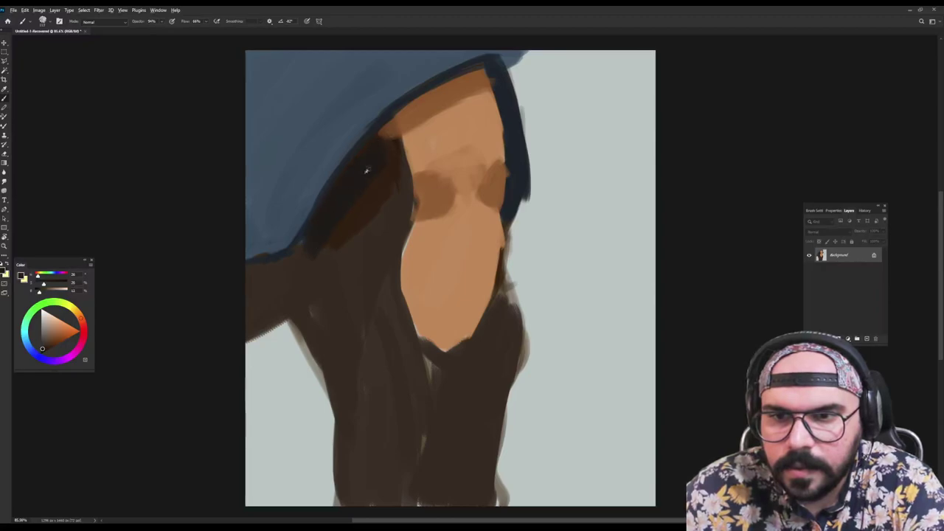
mouse_move(382, 150)
left_mouse_down()
mouse_move(304, 246)
mouse_move(396, 204)
mouse_move(395, 226)
mouse_move(390, 200)
mouse_move(339, 220)
mouse_move(305, 255)
mouse_move(353, 318)
mouse_move(349, 253)
mouse_move(392, 203)
mouse_move(400, 205)
mouse_move(363, 287)
left_mouse_up()
left_click(384, 182, "alt")
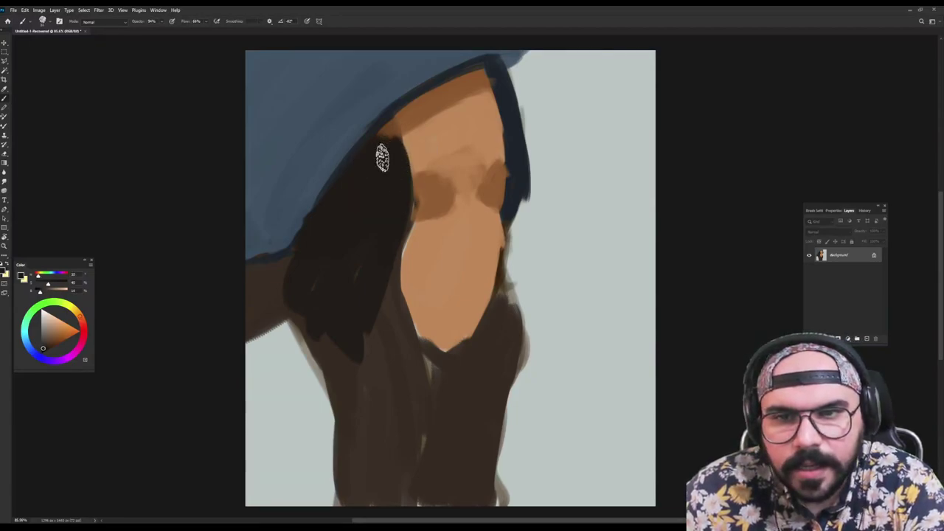
key("5")
mouse_move(373, 147)
left_mouse_down()
mouse_move(387, 127)
mouse_move(401, 188)
left_mouse_up()
right_click(389, 166, "alt")
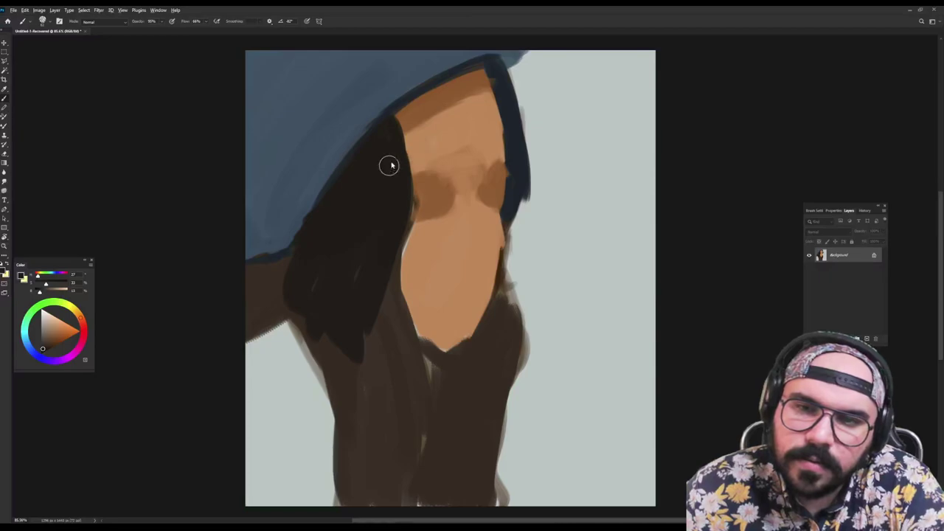
Refine the left hairline at the temple, alternating skin-shadow brown and near-black strokes from the hood's edge down to the eye
left_click(410, 131, "alt")
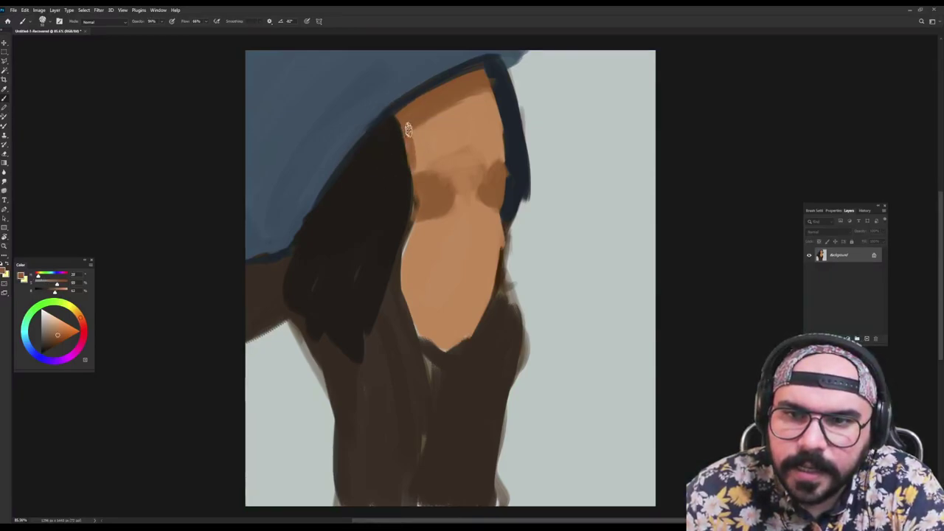
left_click(394, 137, "alt")
left_click_drag(401, 115, 412, 163)
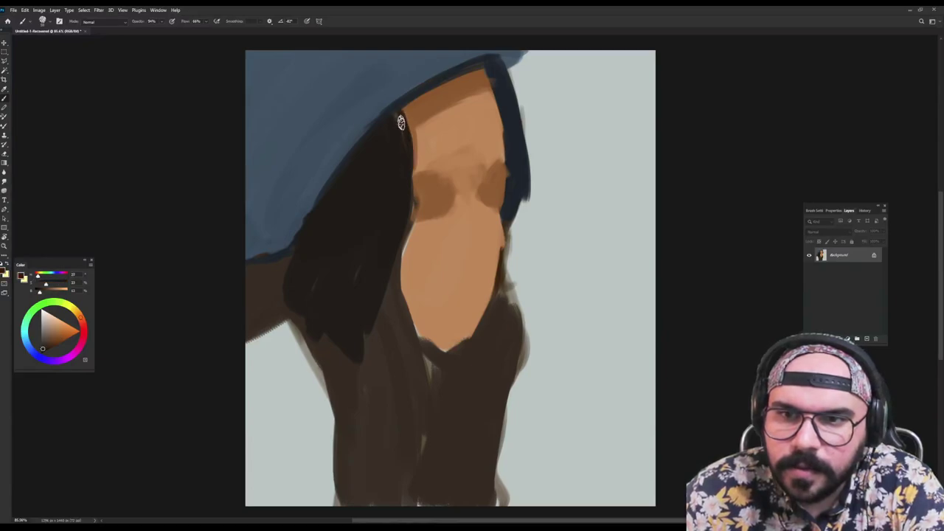
left_click(412, 120, "alt")
left_click(391, 133, "alt")
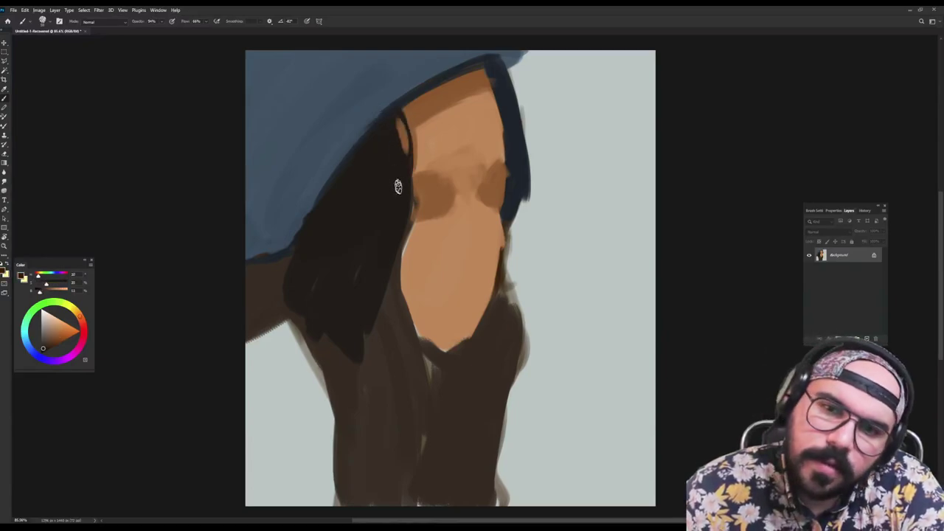
left_click_drag(399, 120, 405, 175)
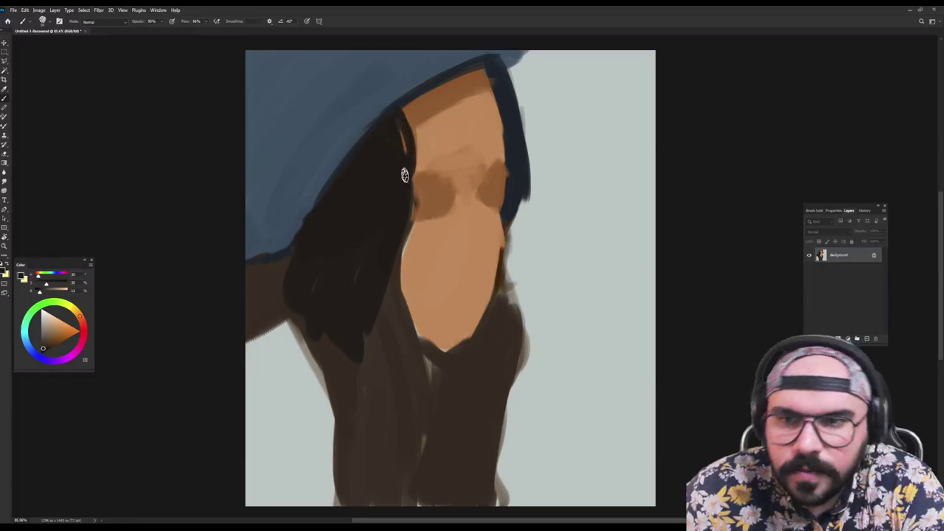
Paint a near-black stroke under the hood's lower-left edge and cover the far-left hair strand with a saturated reddish-brown
left_click(422, 112, "alt")
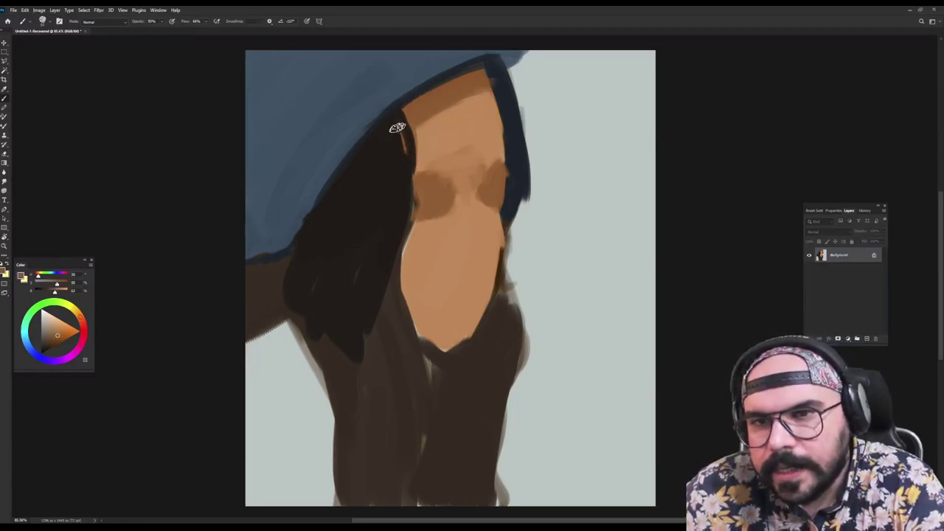
left_click(303, 233, "alt")
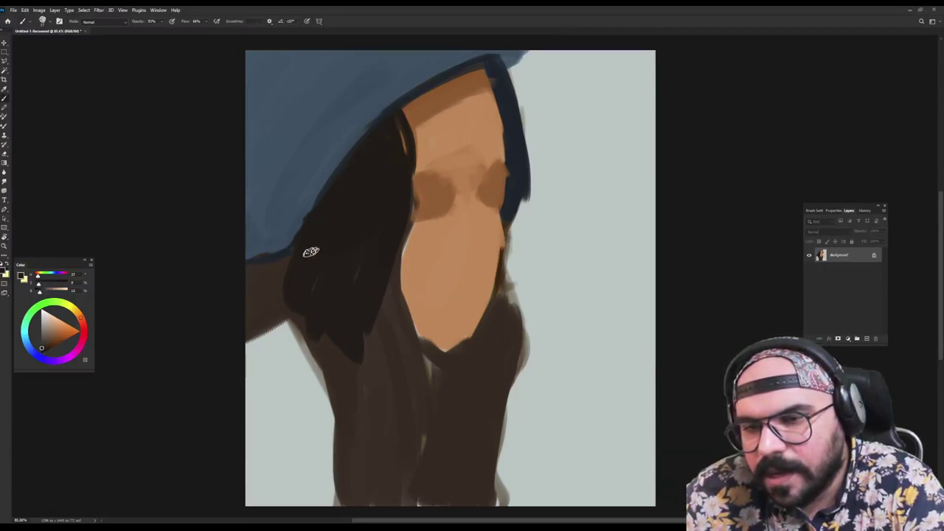
left_click_drag(301, 245, 315, 233)
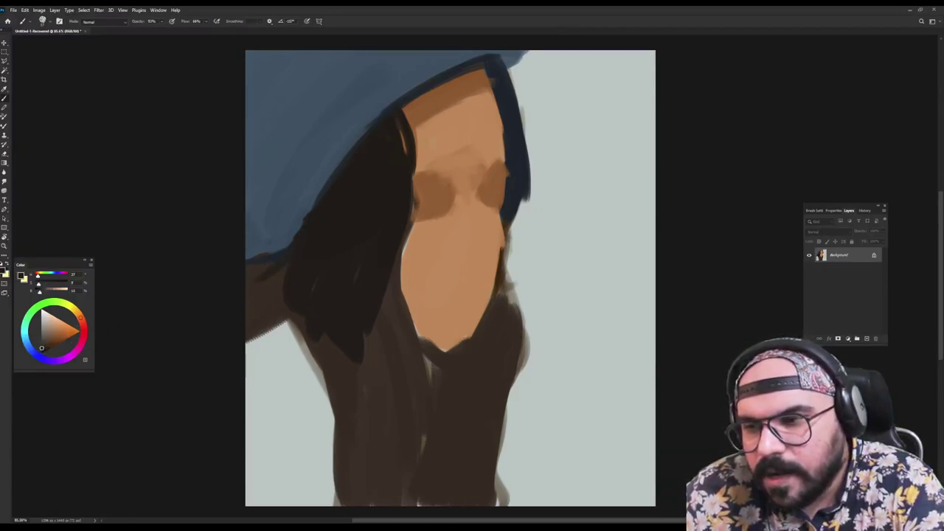
left_click_drag(38, 278, 38, 277)
left_click(52, 345)
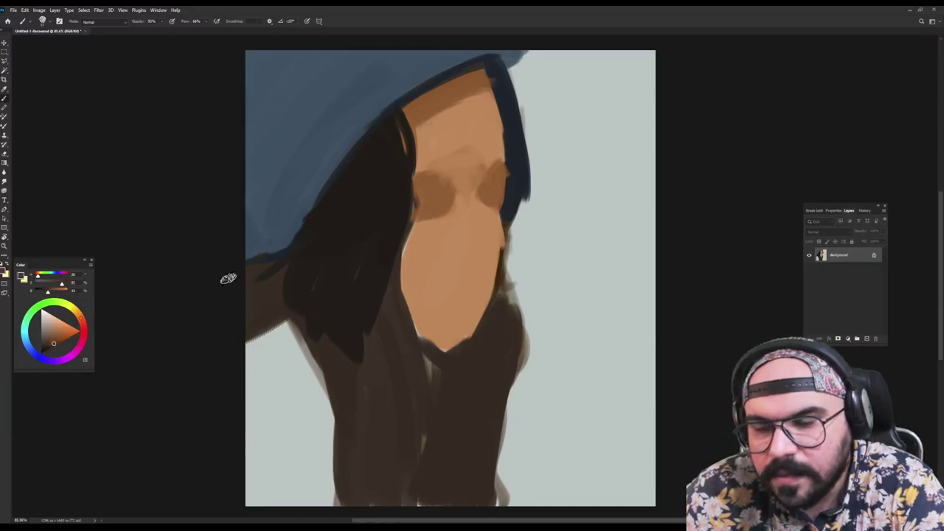
left_click_drag(249, 324, 314, 256)
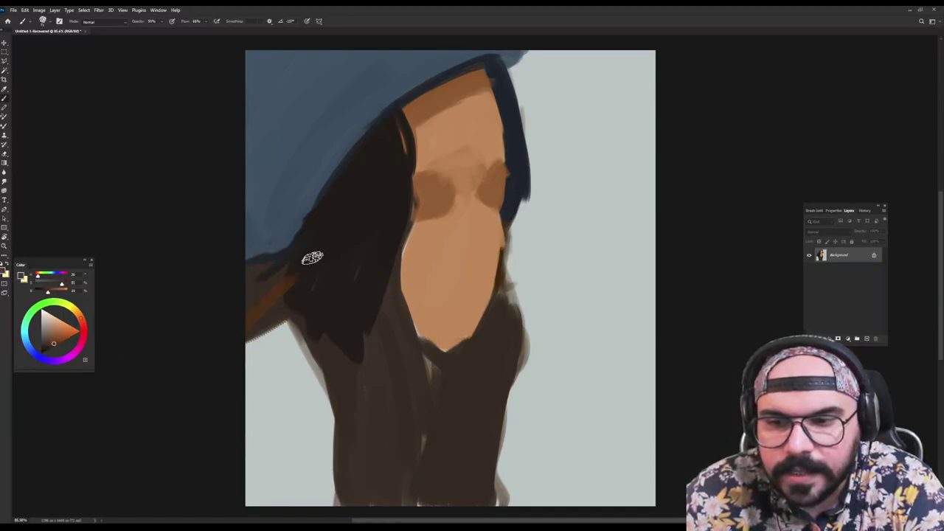
left_click(293, 274, "alt")
mouse_move(259, 293)
left_mouse_down()
mouse_move(302, 252)
mouse_move(313, 262)
mouse_move(307, 274)
mouse_move(327, 228)
mouse_move(339, 232)
mouse_move(337, 213)
mouse_move(311, 241)
left_mouse_up()
Warm the near-black left hair mass with broad strokes of dark reddish-brown, using a larger brush
key("]")
left_click(339, 224, "alt")
mouse_move(304, 288)
left_mouse_down()
mouse_move(283, 273)
mouse_move(344, 321)
mouse_move(368, 211)
mouse_move(374, 348)
mouse_move(374, 216)
left_mouse_up()
left_click(336, 228, "alt")
left_click(377, 190, "alt")
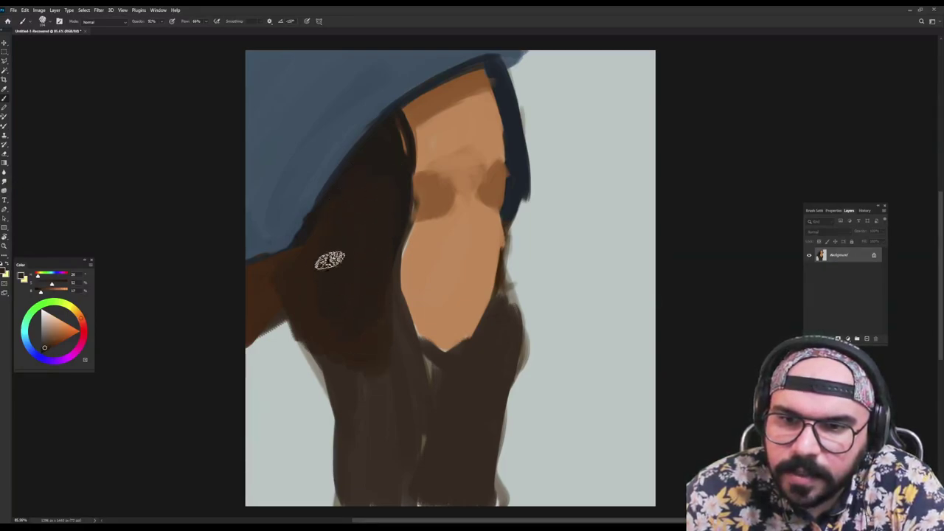
Darken the underside of the far-left strand and extend the dark brown down the left hair and along the cheek edge
mouse_move(299, 299)
left_mouse_down()
mouse_move(268, 315)
mouse_move(250, 343)
left_mouse_up()
right_click(358, 240, "alt")
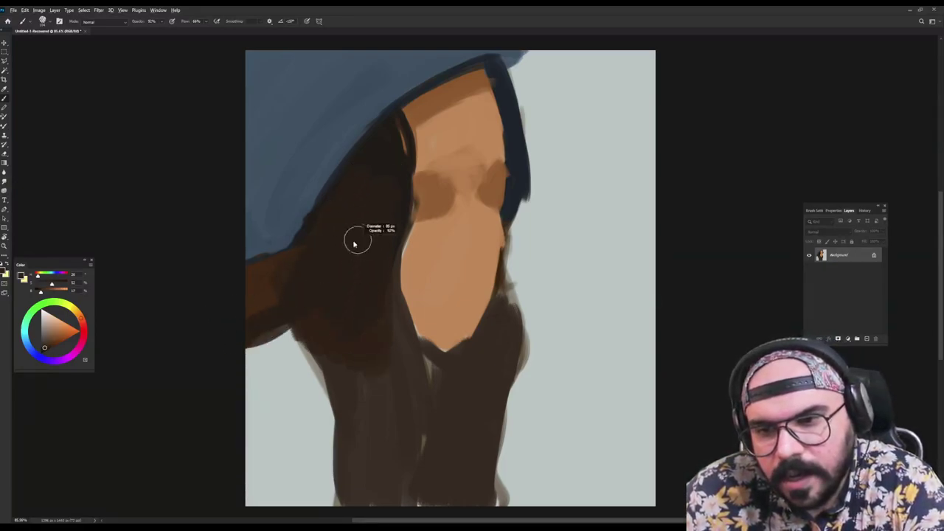
right_click(334, 268, "alt")
mouse_move(324, 336)
left_mouse_down()
mouse_move(361, 399)
mouse_move(334, 405)
mouse_move(379, 407)
left_mouse_up()
right_click(391, 183, "alt")
mouse_move(401, 180)
left_mouse_down()
mouse_move(409, 198)
mouse_move(399, 246)
left_mouse_up()
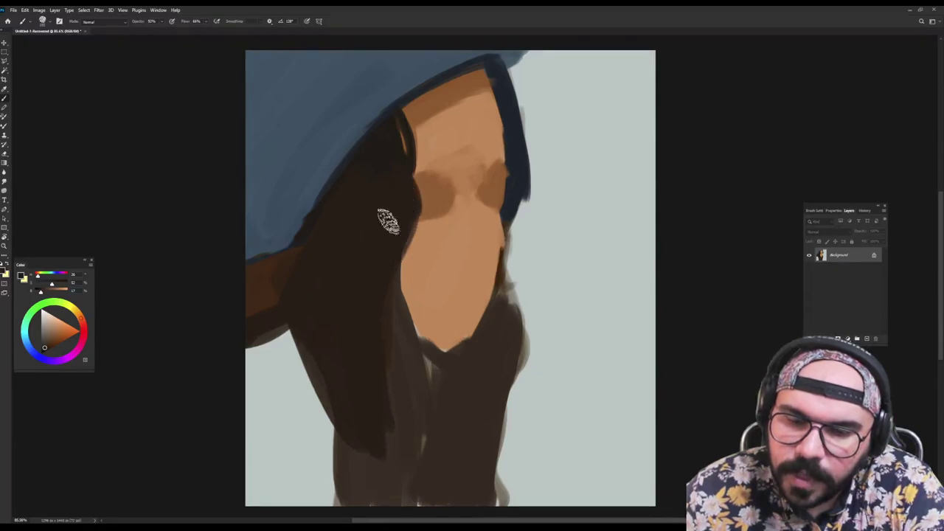
Paint the orange-brown shadow tone from the left eye socket down the side of the cheek, cutting into the hair
right_click(380, 242, "alt")
left_click(429, 212, "alt")
mouse_move(415, 175)
left_mouse_down()
mouse_move(425, 229)
mouse_move(427, 197)
mouse_move(399, 285)
left_mouse_up()
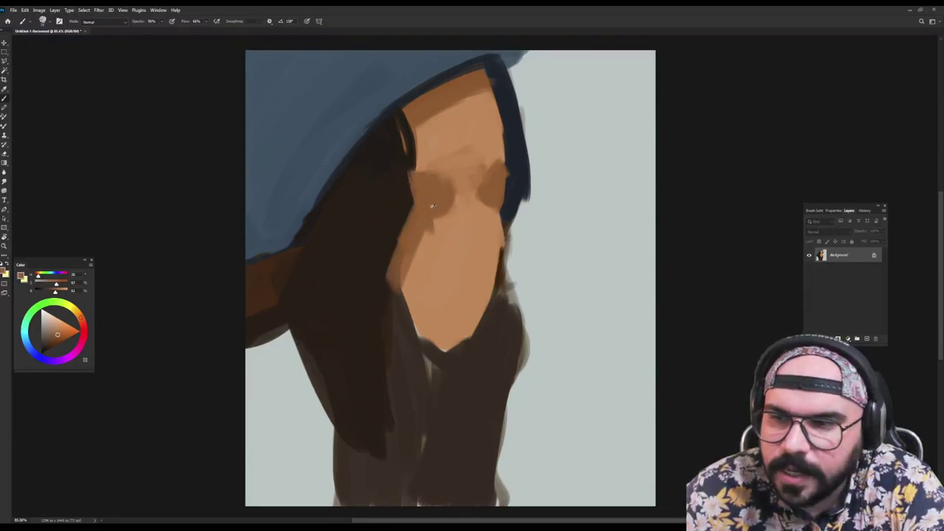
left_click_drag(440, 209, 393, 283)
Blend the left cheek shadow toward the jaw with a lighter intermediate skin tone
left_click(456, 215, "alt")
right_click(437, 231, "alt")
left_click_drag(434, 219, 401, 253)
mouse_move(406, 282)
left_mouse_down()
mouse_move(414, 313)
mouse_move(441, 245)
left_mouse_up()
left_click_drag(415, 328, 400, 299)
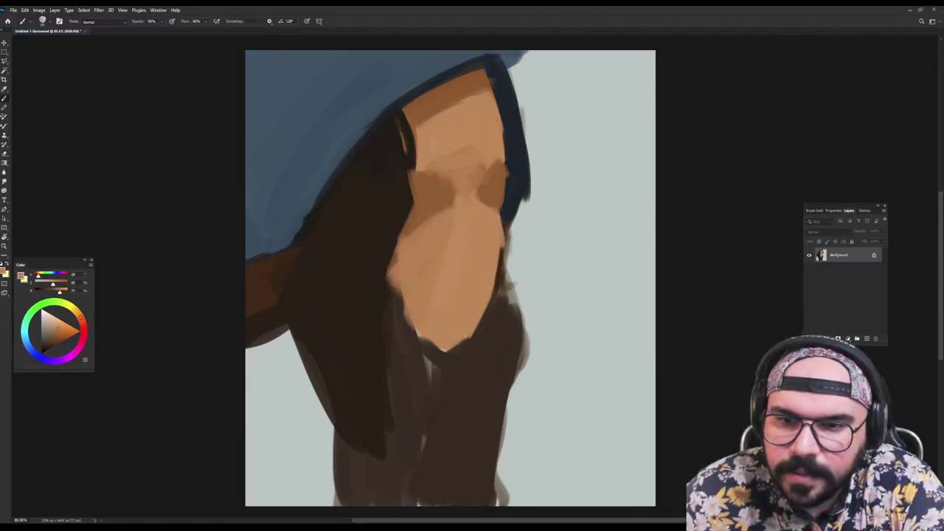
Recut the hair edge along the left cheek and jaw in dark brown, extending a strand down past the chin
left_click(374, 235, "alt")
mouse_move(399, 202)
left_mouse_down()
mouse_move(390, 325)
mouse_move(407, 359)
left_mouse_up()
right_click(375, 253, "alt")
left_click(370, 264, "alt")
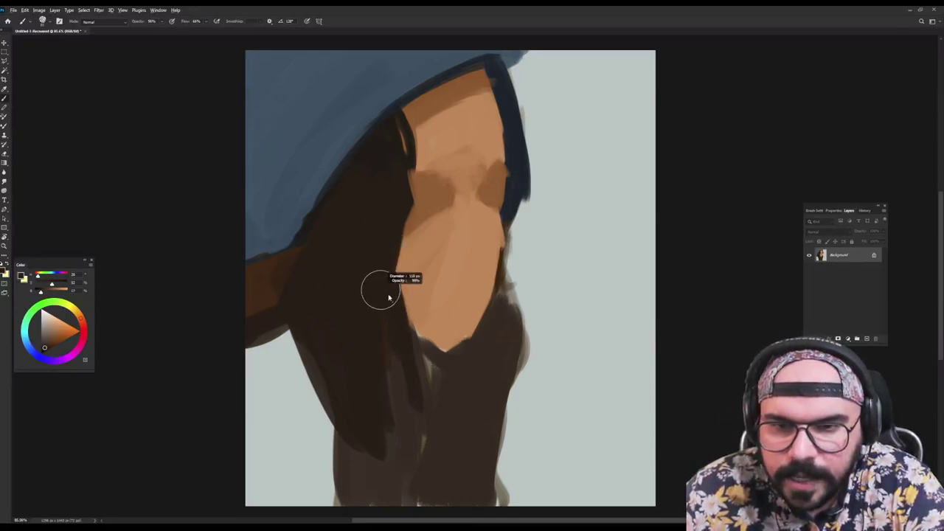
Paint orange-brown shadows beneath the nose and across the upper lip, using the eye-socket tone
left_click(422, 203, "alt")
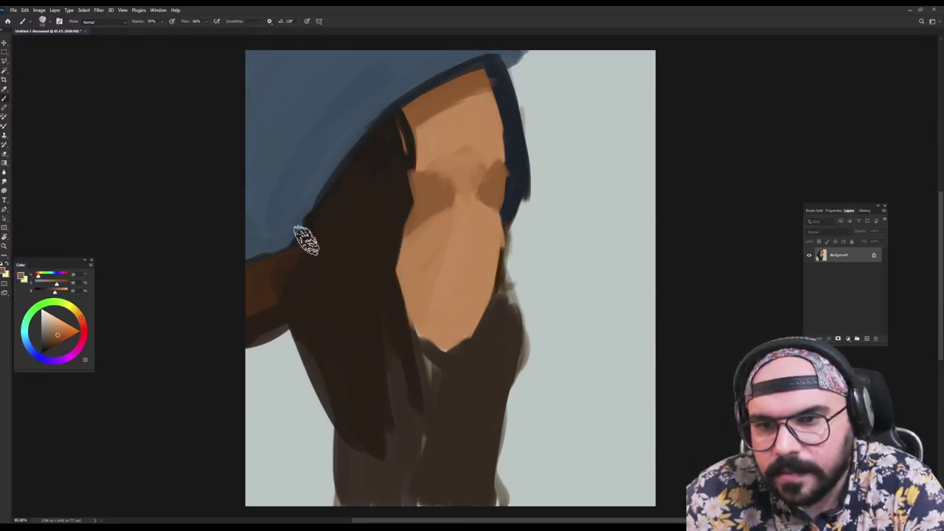
left_click_drag(409, 192, 402, 194)
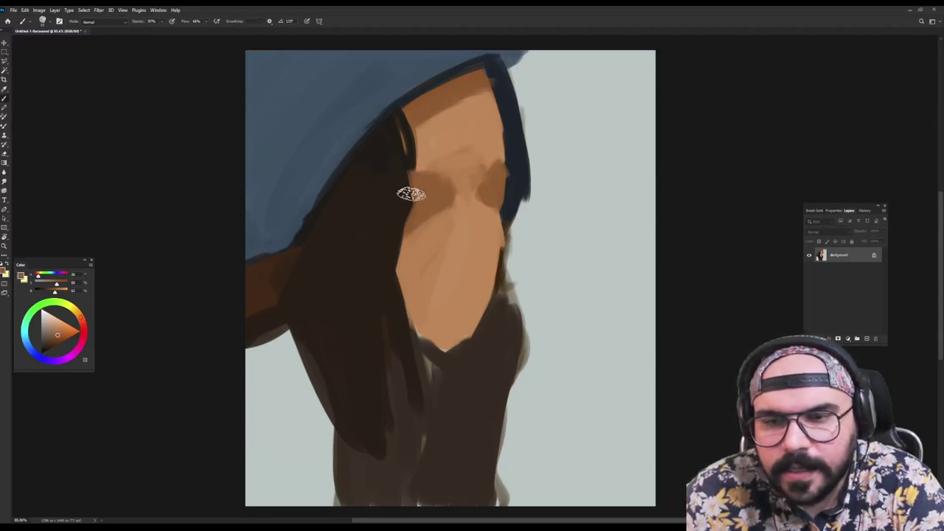
left_click(452, 210, "alt")
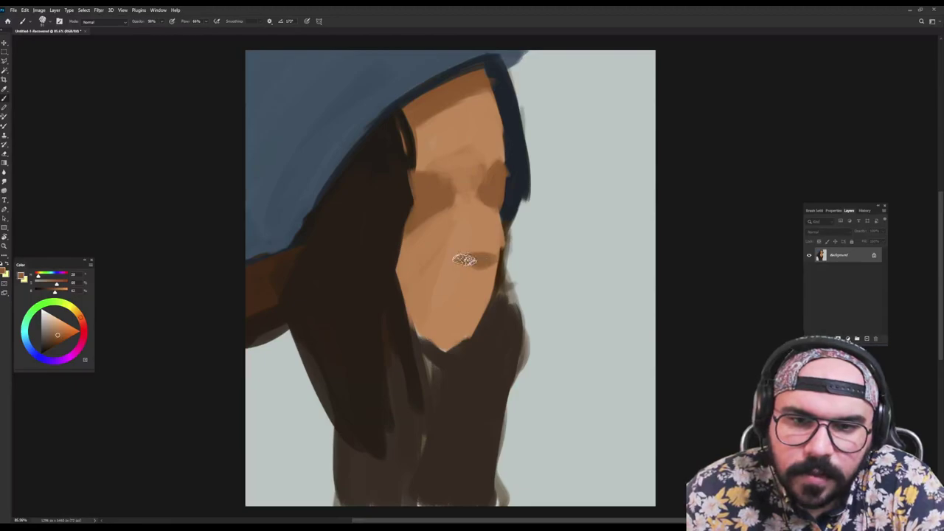
left_click_drag(478, 236, 473, 237)
left_click(436, 206, "alt")
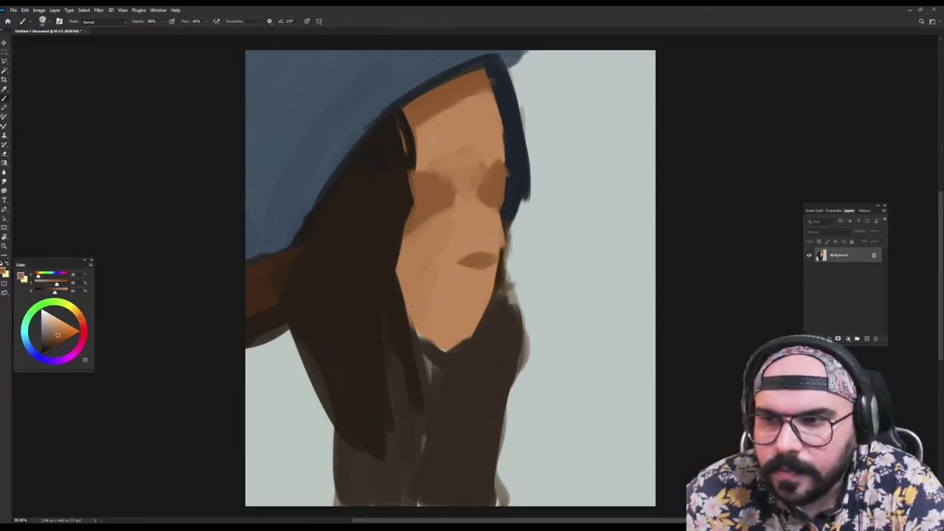
left_click_drag(455, 294, 474, 288)
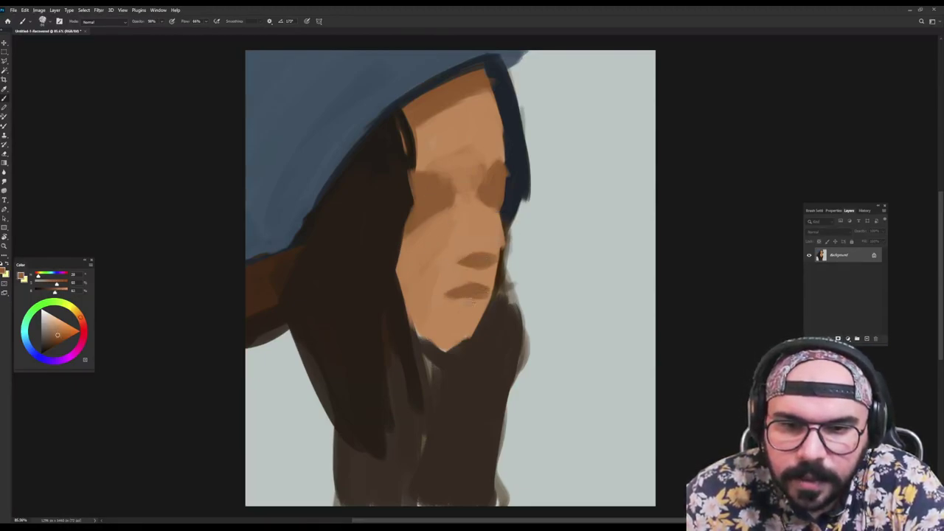
Shade beneath the lower lip and under the left eye, and soften the eye sockets' inner edges with blended skin tones
mouse_move(438, 227)
left_mouse_down()
mouse_move(421, 237)
mouse_move(454, 212)
mouse_move(406, 226)
left_mouse_up()
left_click(440, 206, "alt")
left_click(418, 251, "alt")
left_click(446, 209, "alt")
left_click(419, 246, "alt")
left_click(449, 209, "alt")
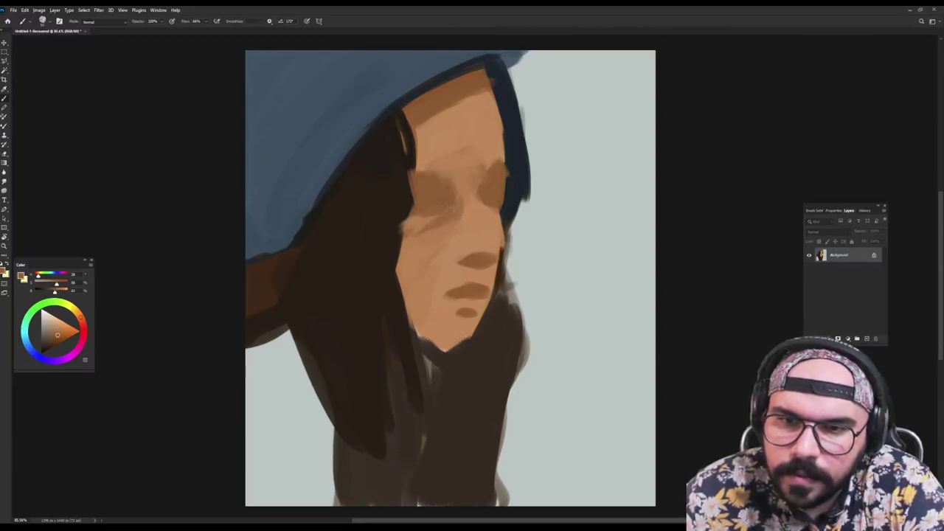
left_click(489, 200, "alt")
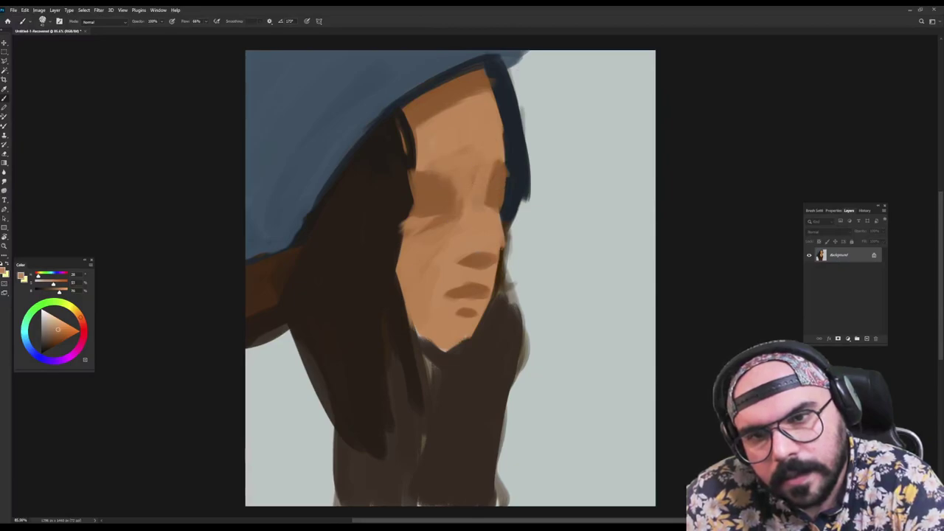
Add a short brow mark above the left eye and shade the left temple along the hairline in orange-brown
left_click(426, 174, "alt")
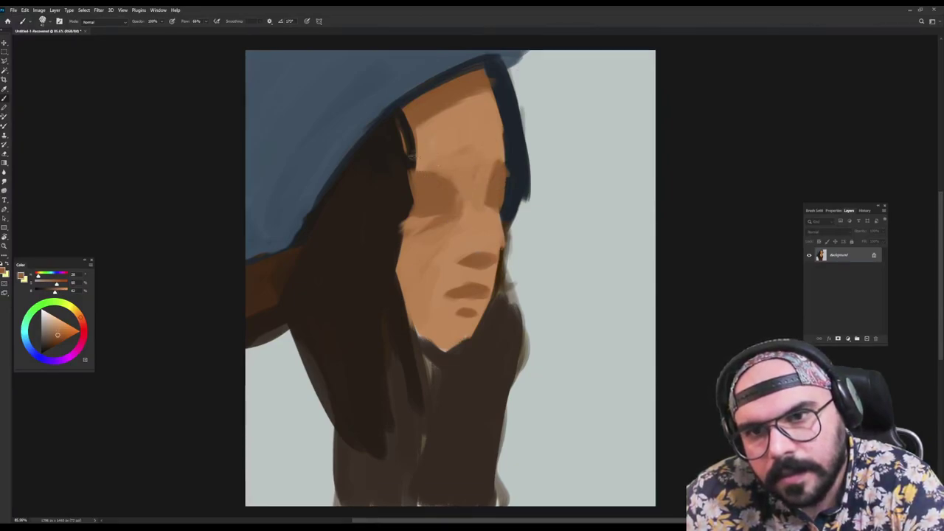
key("9")
left_click(418, 138, "alt")
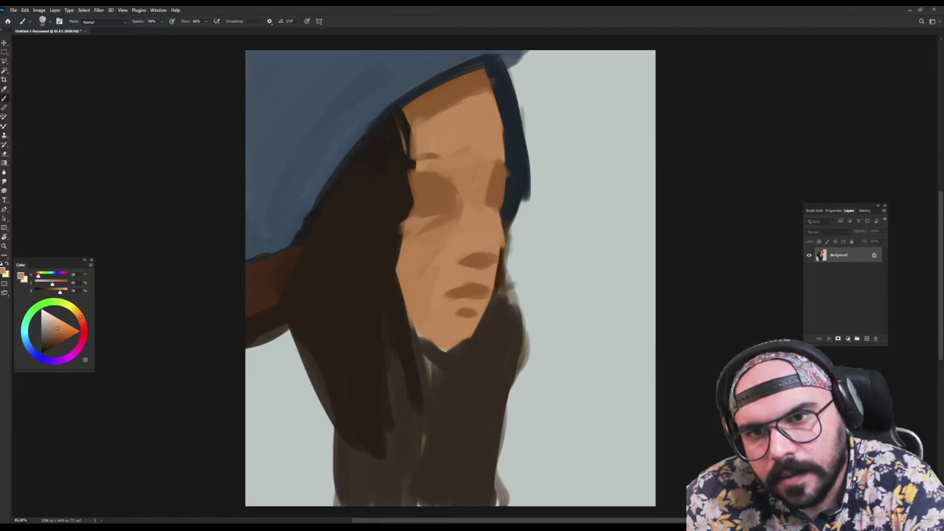
left_click_drag(414, 119, 418, 151)
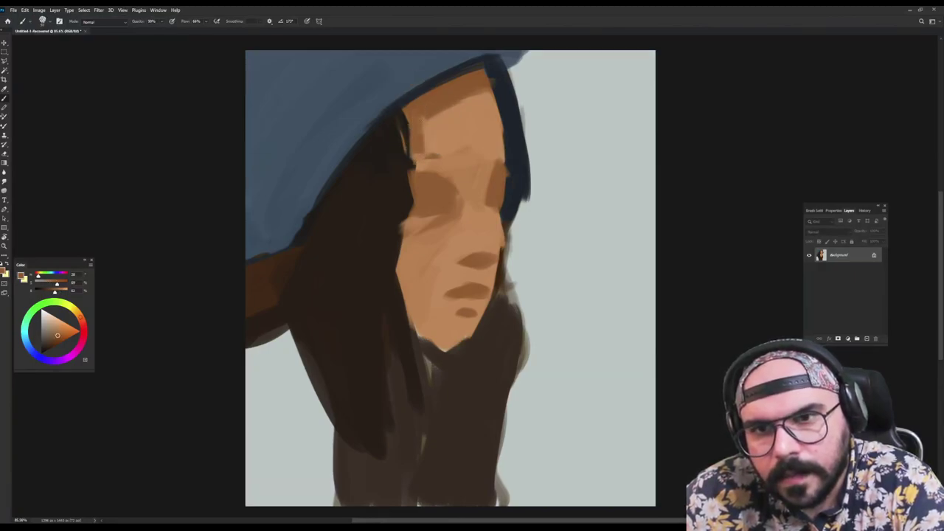
Lower the hood brim over the forehead with a navy edge, fill above it in hood blue, and extend the hood's right corner in navy
left_click(354, 152, "alt")
left_click_drag(402, 117, 505, 93)
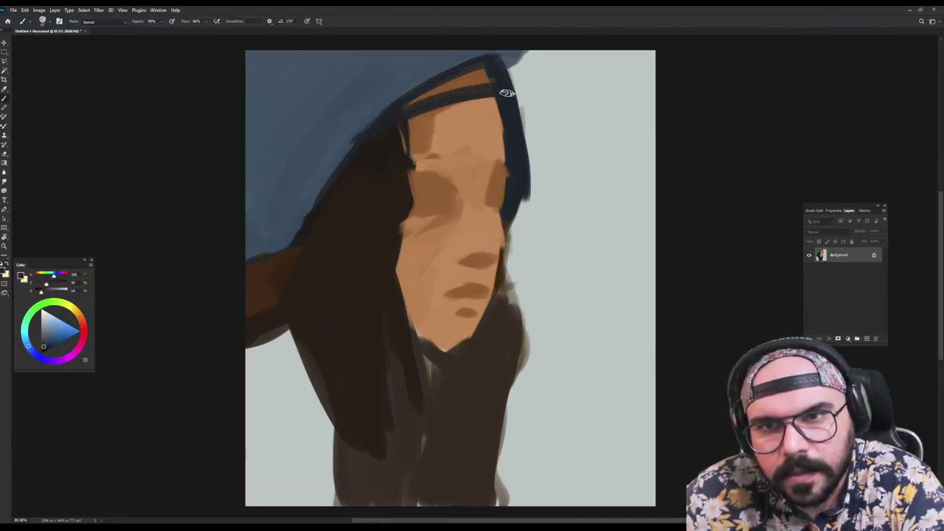
mouse_move(410, 103)
left_mouse_down()
mouse_move(483, 80)
mouse_move(391, 106)
mouse_move(496, 62)
left_mouse_up()
left_click(391, 78, "alt")
left_click_drag(352, 123, 467, 76)
key("0")
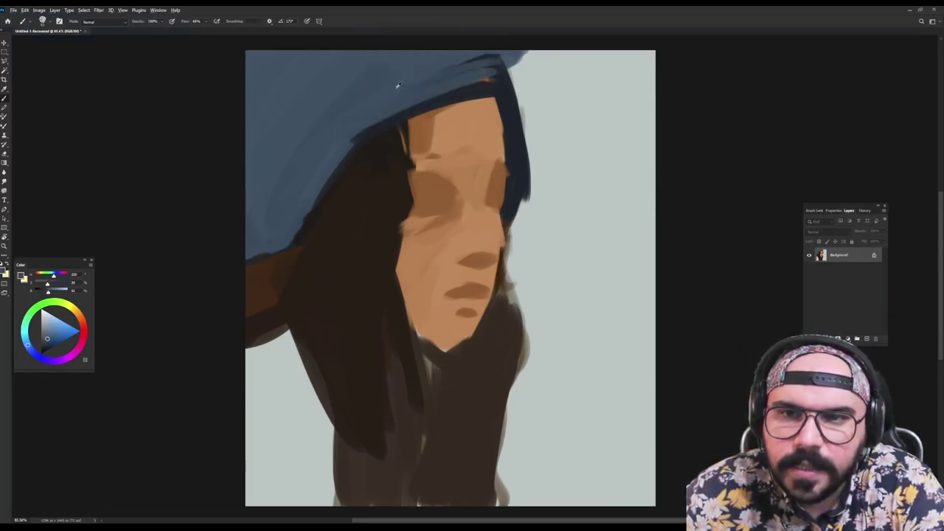
mouse_move(490, 70)
left_mouse_down()
mouse_move(517, 68)
mouse_move(511, 107)
mouse_move(516, 77)
left_mouse_up()
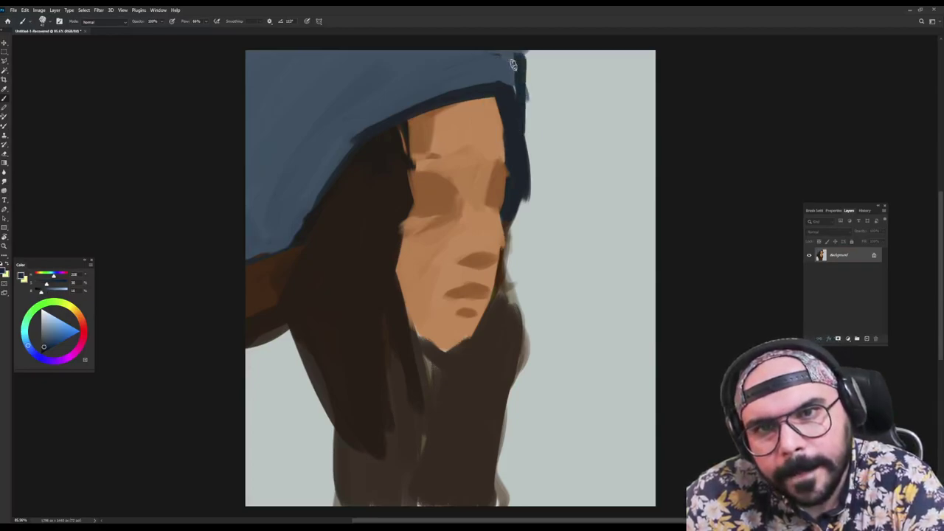
Shade the hood's left side with darker blue folds, blending them into the lighter blue with sampled tones
left_click(394, 108, "alt")
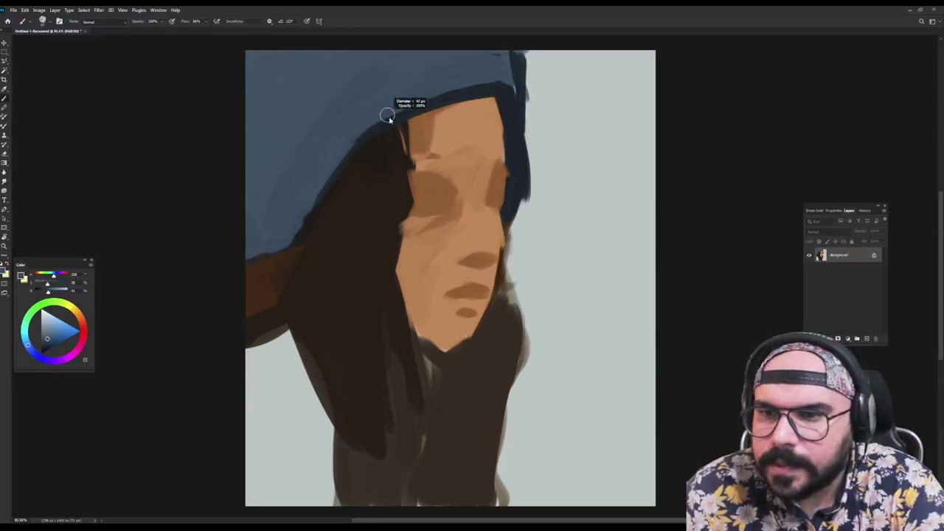
mouse_move(226, 155)
left_mouse_down()
mouse_move(234, 152)
mouse_move(241, 246)
mouse_move(295, 211)
mouse_move(302, 194)
mouse_move(302, 204)
left_mouse_up()
mouse_move(244, 91)
left_mouse_down()
mouse_move(249, 193)
mouse_move(253, 165)
mouse_move(302, 113)
mouse_move(341, 96)
mouse_move(346, 122)
mouse_move(385, 99)
left_mouse_up()
left_click(341, 76, "alt")
mouse_move(283, 74)
left_mouse_down()
mouse_move(283, 102)
mouse_move(374, 91)
mouse_move(264, 173)
mouse_move(235, 116)
mouse_move(253, 66)
mouse_move(347, 42)
left_mouse_up()
left_click(313, 84, "alt")
mouse_move(312, 84)
left_mouse_down()
mouse_move(293, 100)
mouse_move(317, 126)
mouse_move(306, 162)
mouse_move(329, 138)
mouse_move(300, 167)
mouse_move(309, 138)
mouse_move(264, 190)
mouse_move(286, 190)
mouse_move(280, 204)
mouse_move(329, 148)
left_mouse_up()
left_click(264, 187, "alt")
left_click(366, 91, "alt")
mouse_move(365, 90)
left_mouse_down()
mouse_move(324, 151)
mouse_move(316, 194)
mouse_move(276, 192)
mouse_move(379, 69)
mouse_move(295, 186)
mouse_move(383, 107)
left_mouse_up()
left_click(358, 94, "alt")
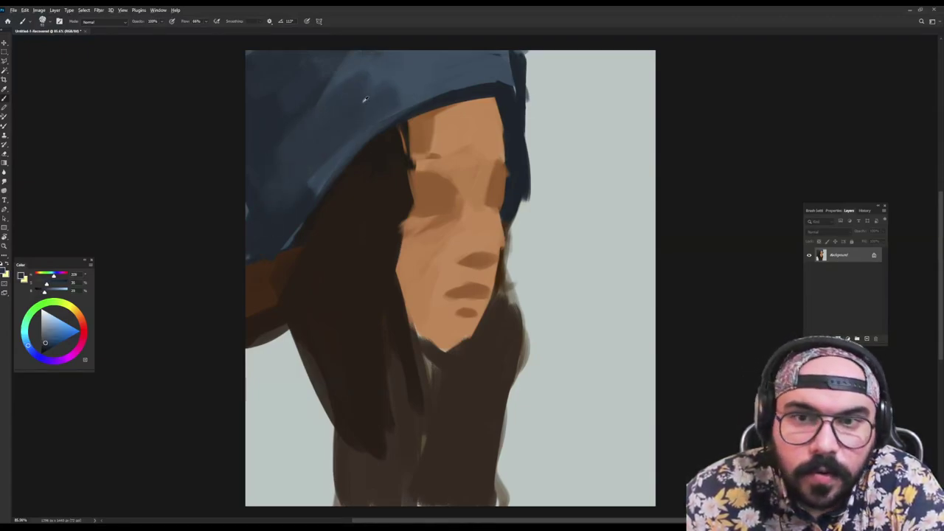
Blend sampled mid blues across the hood above the forehead to soften its folds
mouse_move(414, 64)
left_mouse_down()
mouse_move(434, 85)
mouse_move(430, 72)
left_mouse_up()
left_click(446, 77, "alt")
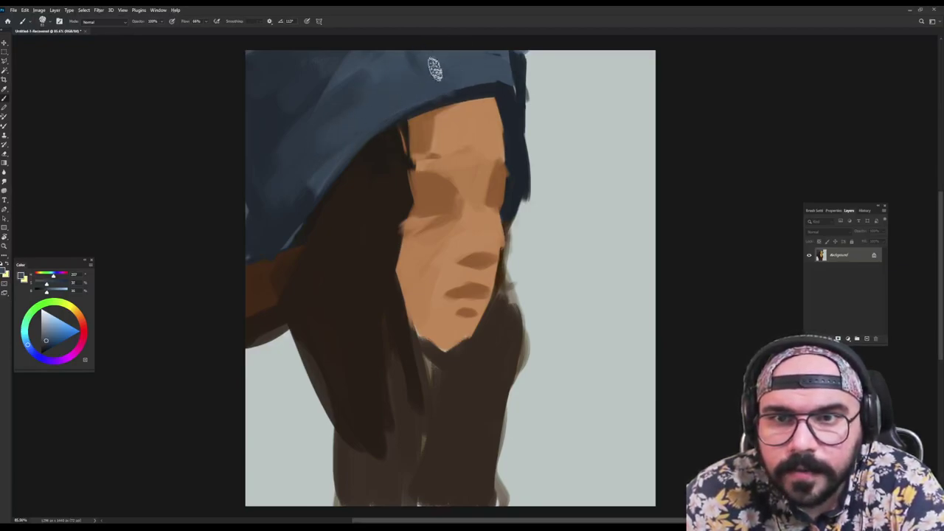
left_click(472, 70, "alt")
right_click(464, 78, "alt")
left_click(458, 76, "alt")
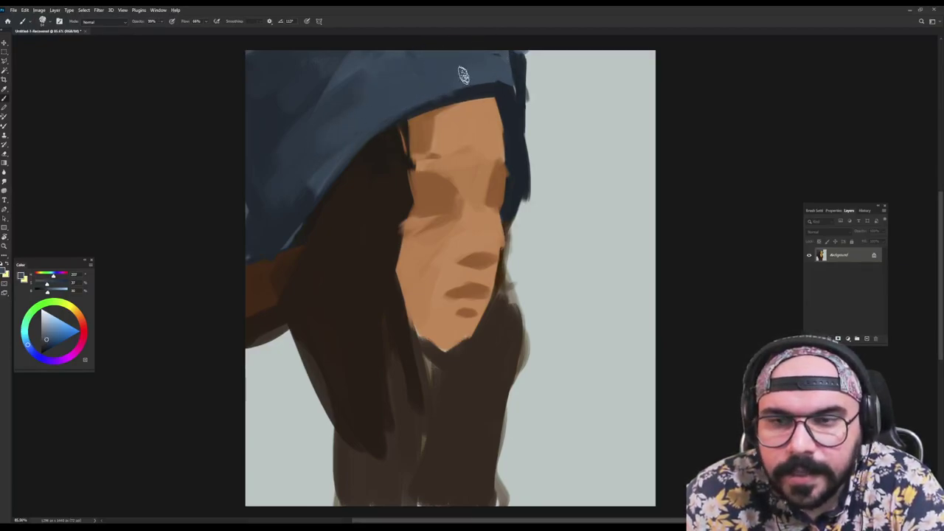
right_click(318, 166, "alt")
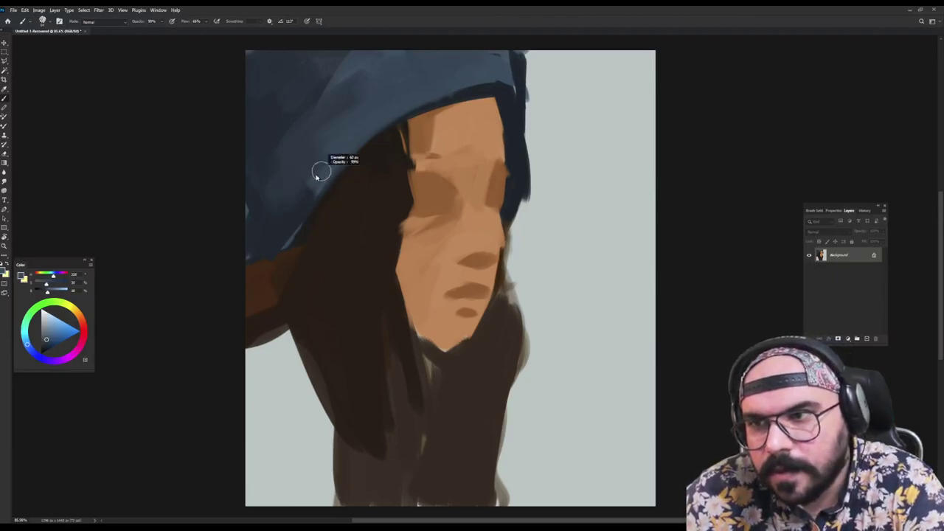
Darken the lower fold of the hood beside the hair using sampled dark blues
left_click(292, 211, "alt")
mouse_move(329, 159)
left_mouse_down()
mouse_move(293, 225)
mouse_move(307, 211)
left_mouse_up()
left_click(327, 145, "alt")
left_click(309, 175, "alt")
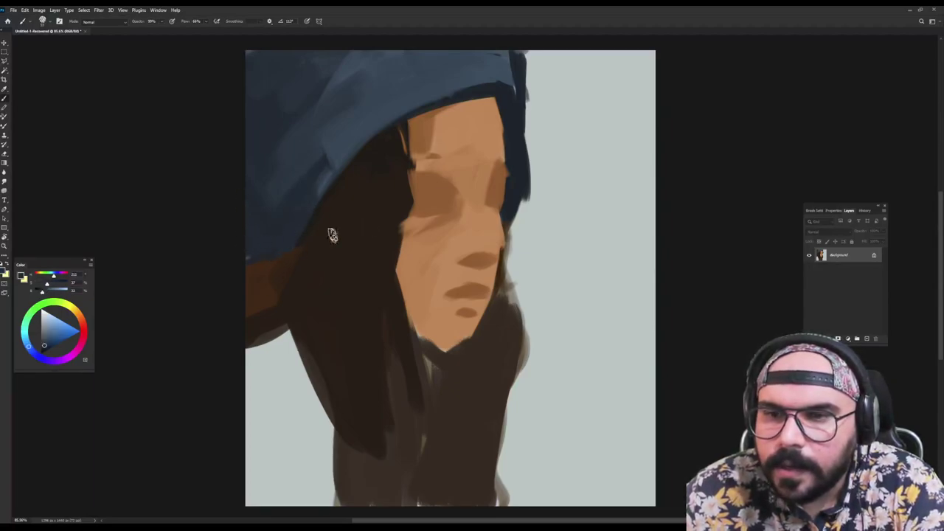
left_click(297, 229, "alt")
Repaint the hood brim in long blue strokes from the left hair edge up to the right corner above the forehead
left_click_drag(301, 240, 369, 134)
mouse_move(348, 172)
left_mouse_down()
mouse_move(391, 120)
mouse_move(457, 93)
left_mouse_up()
left_click_drag(371, 134, 472, 88)
left_click_drag(375, 126, 490, 82)
left_click_drag(380, 129, 437, 93)
left_click(376, 109, "alt")
left_click_drag(304, 206, 410, 98)
left_click_drag(325, 183, 416, 99)
mouse_move(356, 140)
left_mouse_down()
mouse_move(476, 81)
mouse_move(468, 84)
mouse_move(490, 86)
left_mouse_up()
mouse_move(390, 116)
left_mouse_down()
mouse_move(531, 76)
mouse_move(521, 74)
mouse_move(523, 92)
left_mouse_up()
Trim the hood's outer right corner with background grey and reshape its inner fold in navy and lighter blue
left_click(544, 87, "alt")
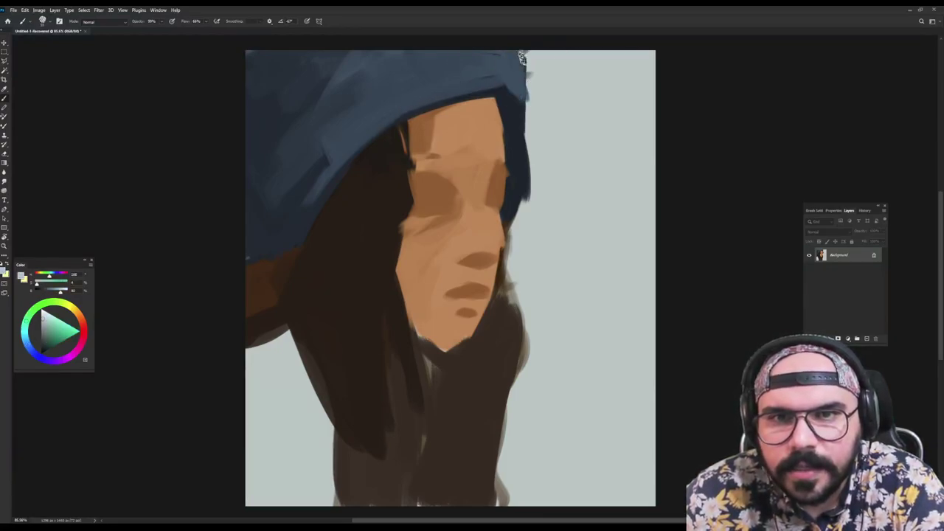
left_click(508, 100, "alt")
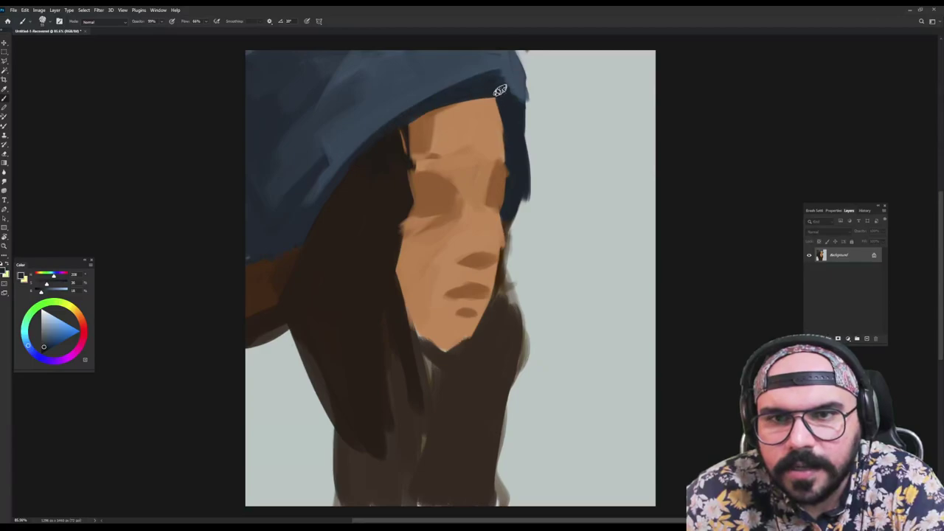
left_click_drag(502, 92, 506, 113)
left_click(513, 70, "alt")
left_click_drag(496, 64, 517, 101)
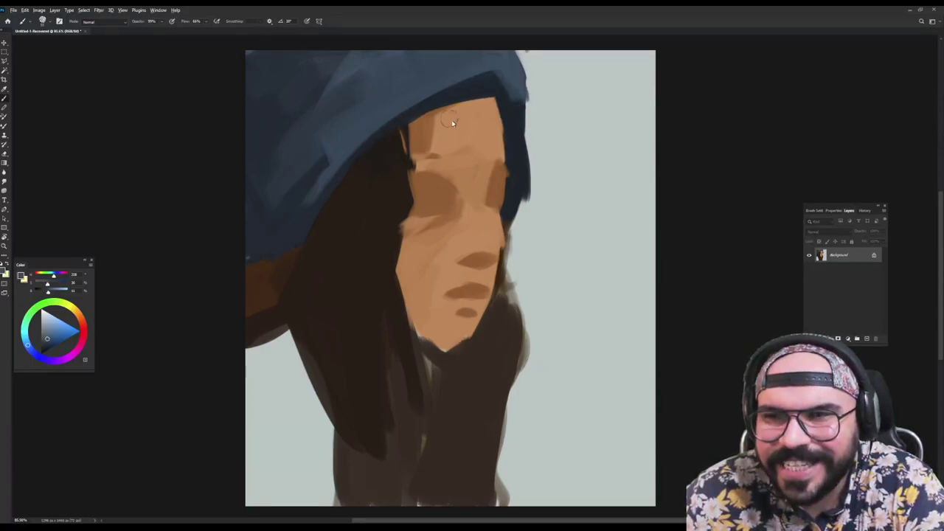
Paint an orange-brown shadow across the upper forehead beneath the brim and blend it into the lighter skin
left_click(422, 125, "alt")
mouse_move(412, 121)
left_mouse_down()
mouse_move(483, 93)
mouse_move(499, 98)
mouse_move(423, 154)
left_mouse_up()
left_click(489, 83, "alt")
left_click(451, 100, "alt")
left_click(451, 103, "alt")
left_click(456, 131, "alt")
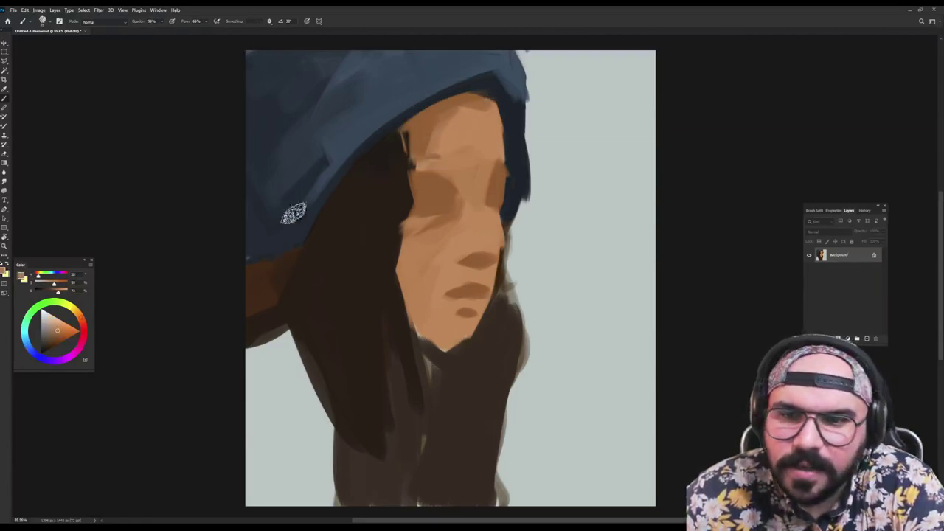
Block in the shoulder below the hood and behind the hair with dark blue, filling down to the canvas's lower edge
left_click(265, 107, "alt")
left_click_drag(285, 340, 228, 368)
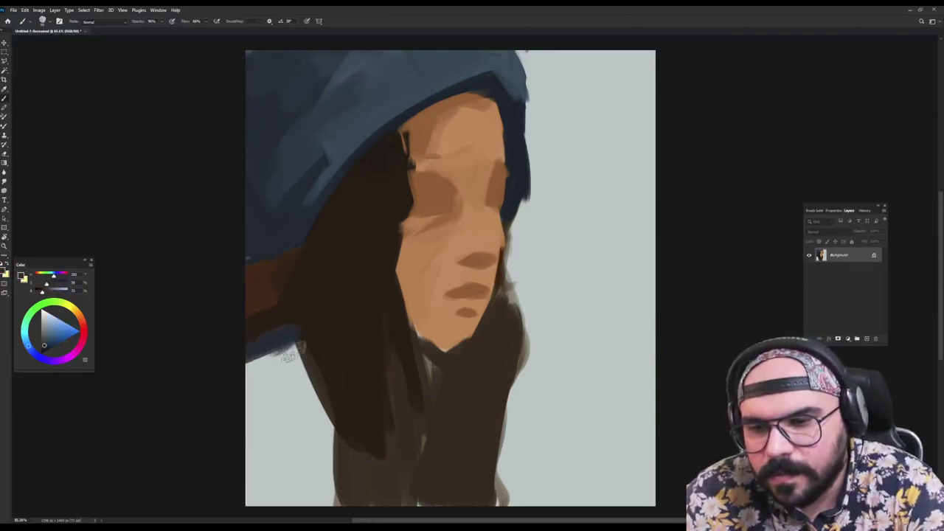
mouse_move(293, 343)
left_mouse_down()
mouse_move(279, 358)
mouse_move(322, 456)
mouse_move(255, 479)
mouse_move(279, 493)
left_mouse_up()
mouse_move(279, 410)
left_mouse_down()
mouse_move(283, 360)
mouse_move(296, 374)
mouse_move(338, 507)
mouse_move(308, 504)
mouse_move(267, 450)
mouse_move(275, 408)
left_mouse_up()
Cover the lower hair mass below the chin with solid dark brown at a larger brush size
right_click(377, 299, "alt")
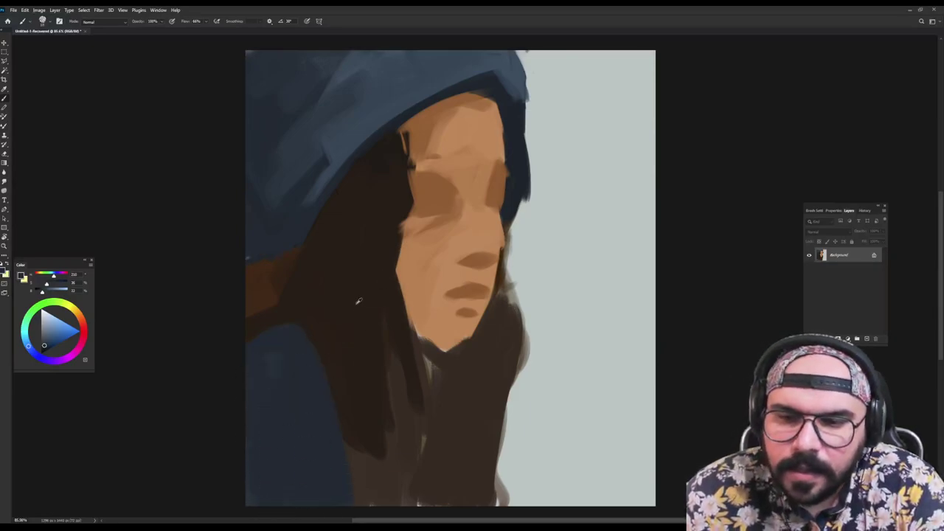
key("9")
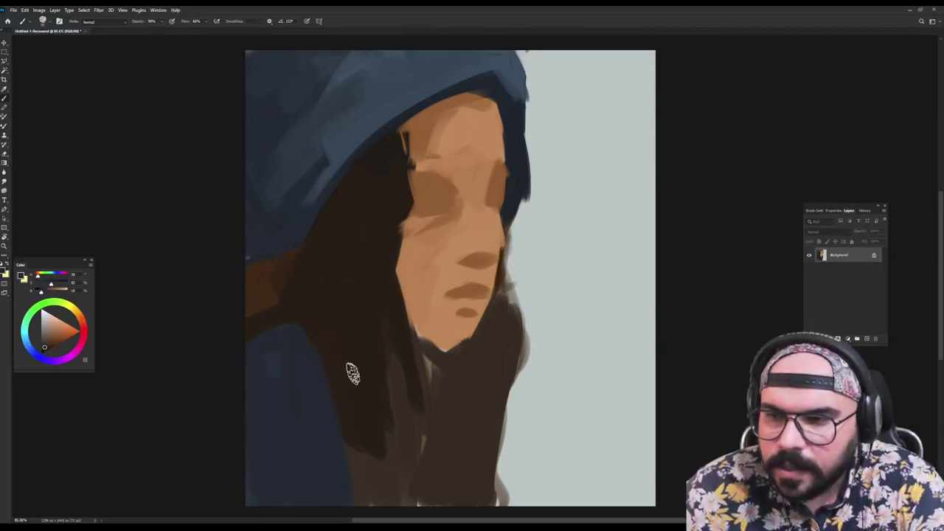
mouse_move(347, 450)
left_mouse_down()
mouse_move(373, 439)
mouse_move(401, 450)
mouse_move(407, 344)
mouse_move(428, 401)
mouse_move(428, 360)
mouse_move(465, 384)
mouse_move(479, 337)
mouse_move(467, 386)
mouse_move(469, 494)
mouse_move(407, 376)
mouse_move(414, 497)
mouse_move(430, 468)
mouse_move(447, 499)
left_mouse_up()
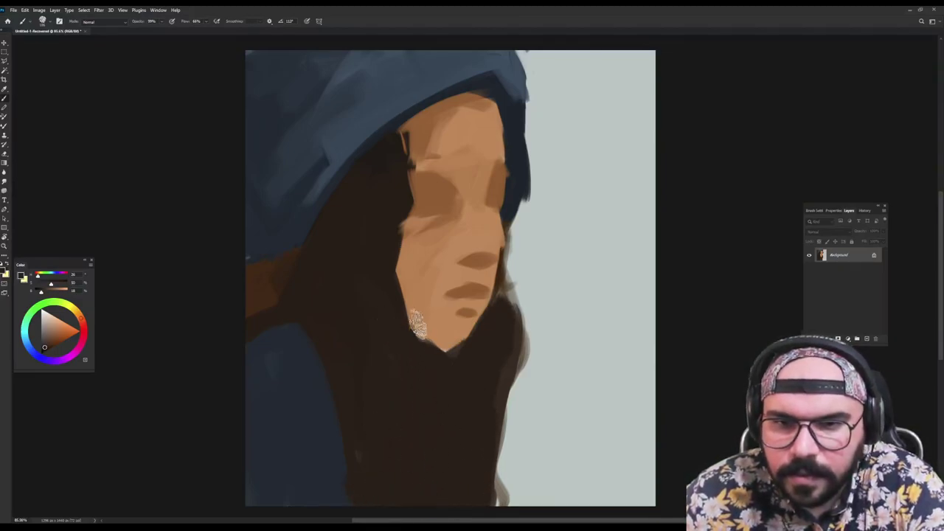
Widen the left jaw and square off the chin with sampled orange-brown and lighter skin tones
left_click(428, 289, "alt")
left_click(422, 215, "alt")
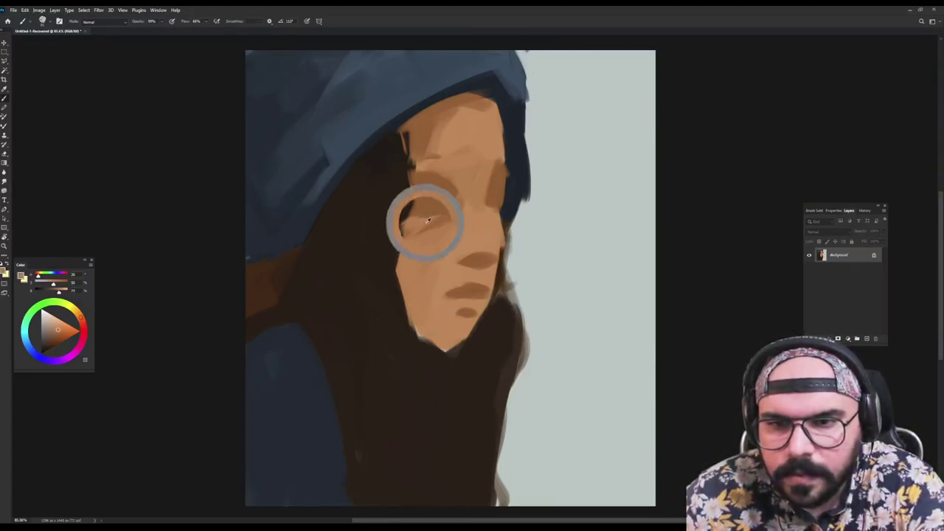
left_click_drag(400, 288, 436, 359)
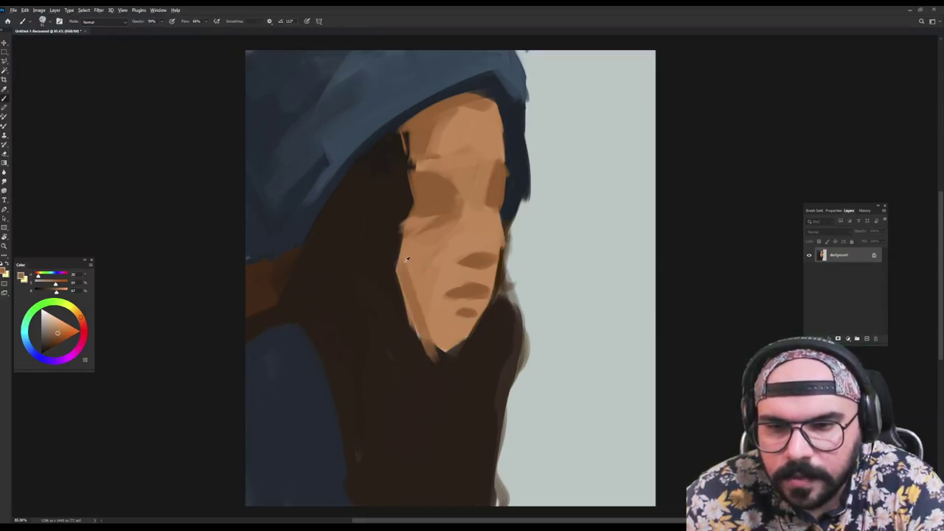
left_click(410, 342, "alt")
mouse_move(409, 342)
left_mouse_down()
mouse_move(442, 362)
mouse_move(487, 335)
mouse_move(445, 312)
left_mouse_up()
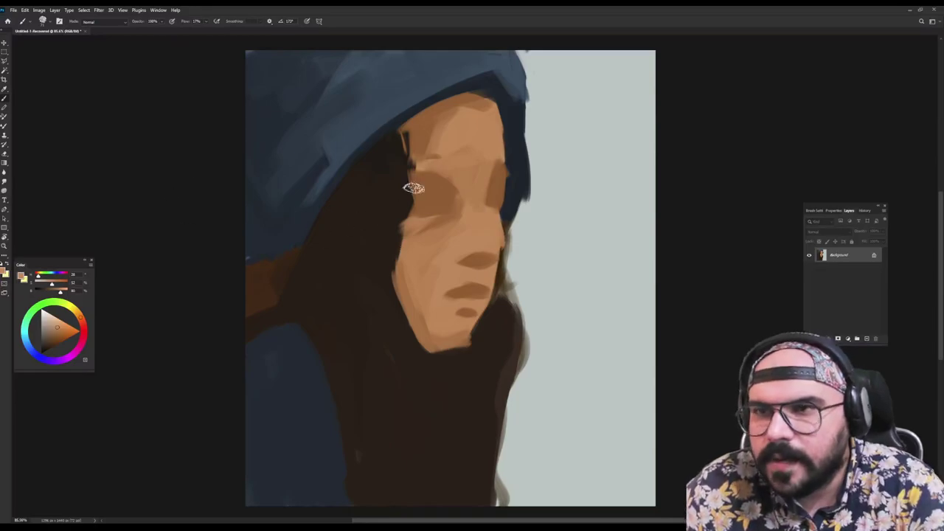
Clean up the hairline at the left temple in dark brown and blend the temple shadow into the forehead
left_click(391, 149, "alt")
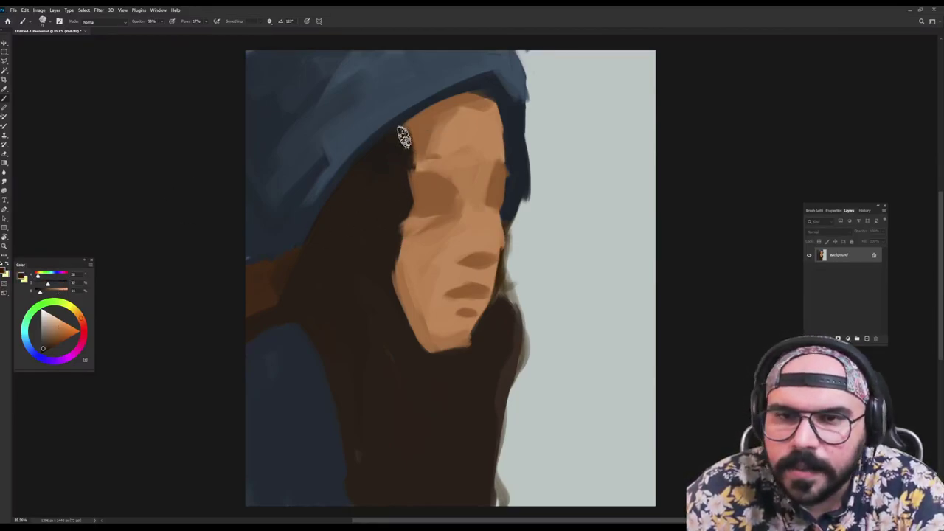
left_click(416, 137, "alt")
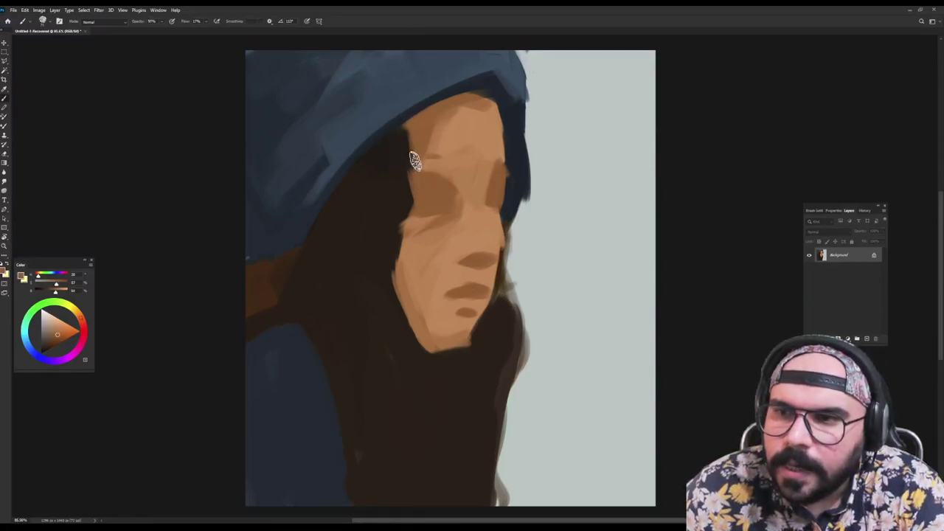
left_click(424, 132, "alt")
left_click_drag(441, 125, 436, 159)
left_click(420, 144, "alt")
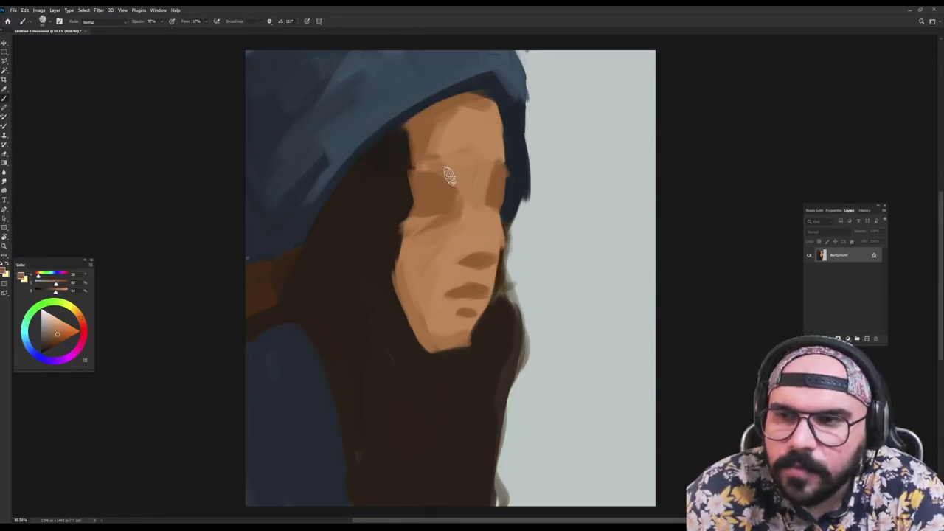
Soften the left brow and eye socket into the surrounding skin with sampled skin tones
left_click(460, 160, "alt")
left_click(463, 149, "alt")
mouse_move(461, 153)
left_mouse_down()
mouse_move(440, 206)
mouse_move(405, 227)
left_mouse_up()
left_click(435, 190, "alt")
Redraw the hair edge from the left temple down the cheek and jaw in dark brown
left_click(395, 181, "alt")
left_click_drag(394, 176, 402, 230)
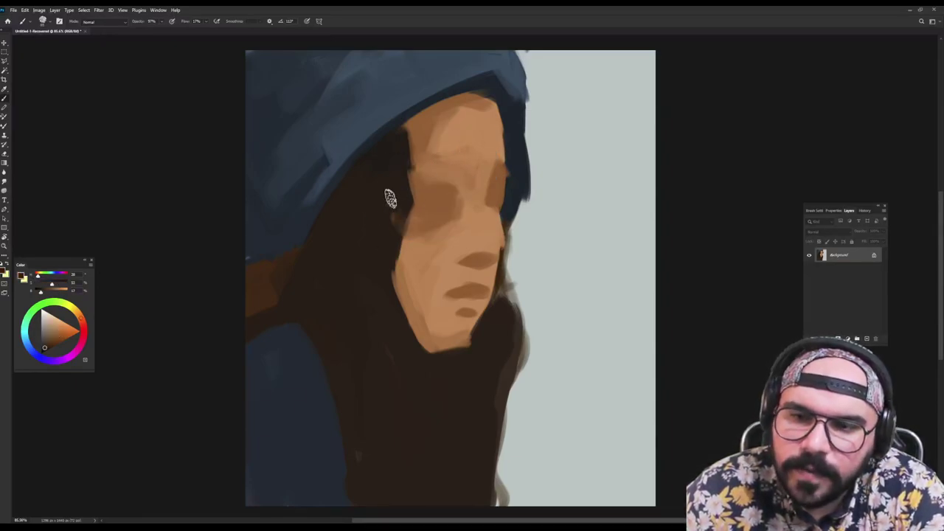
left_click(388, 160, "alt")
mouse_move(393, 162)
left_mouse_down()
mouse_move(376, 299)
mouse_move(411, 358)
left_mouse_up()
left_click_drag(395, 274, 407, 334)
Blend the left under-eye shadow into the cheek and smooth the brow area with lighter forehead skin
right_click(441, 206, "alt")
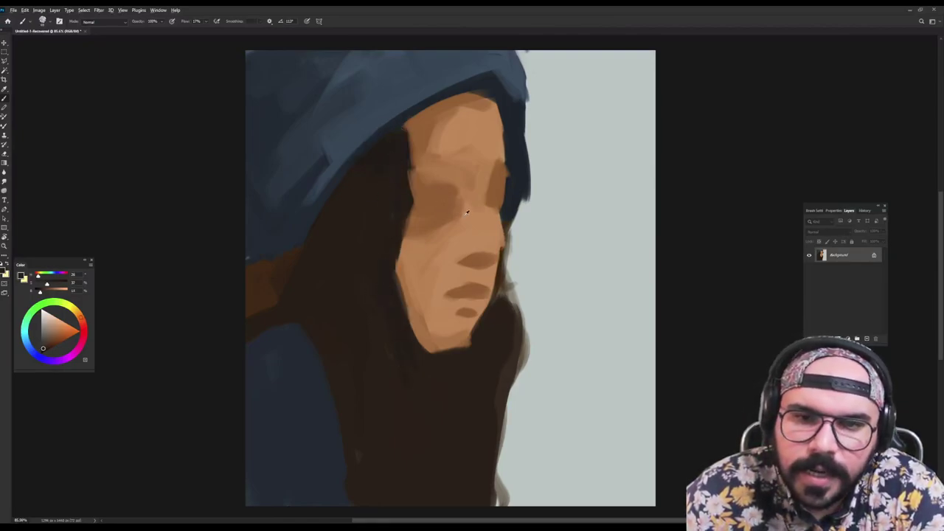
left_click(458, 221, "alt")
left_click_drag(458, 218, 436, 237)
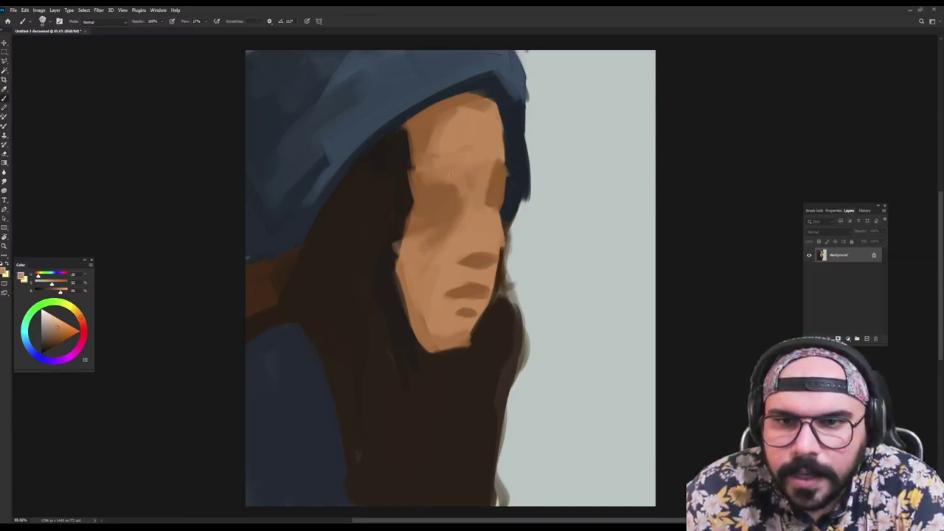
left_click(456, 139, "alt")
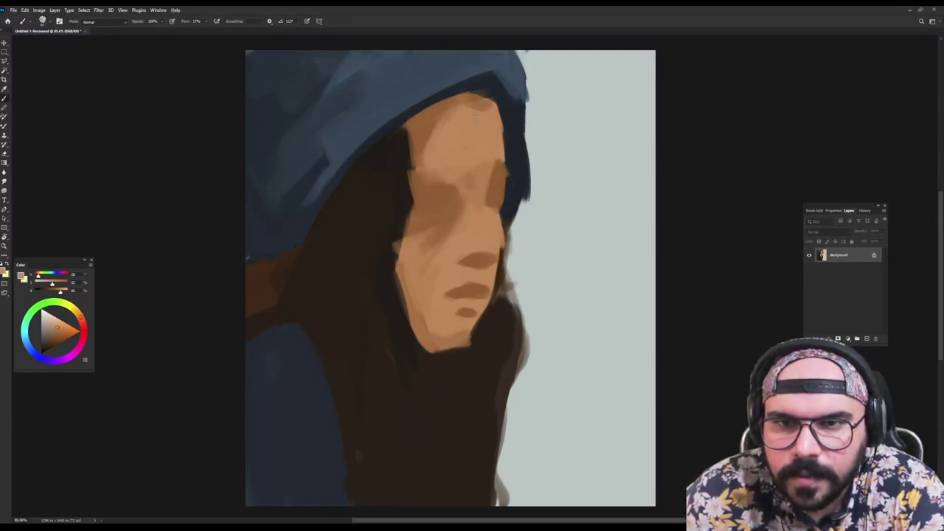
Soften the upper forehead shadow and blend the hood's inner edge into the hair with brown and blue tones
left_click(431, 120, "alt")
left_click(358, 161, "alt")
left_click(368, 149, "alt")
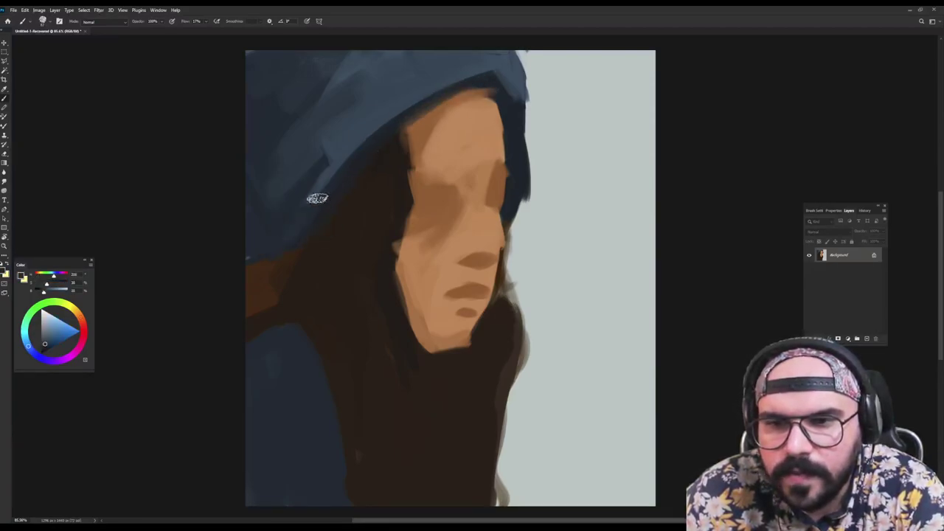
left_click(327, 175, "alt")
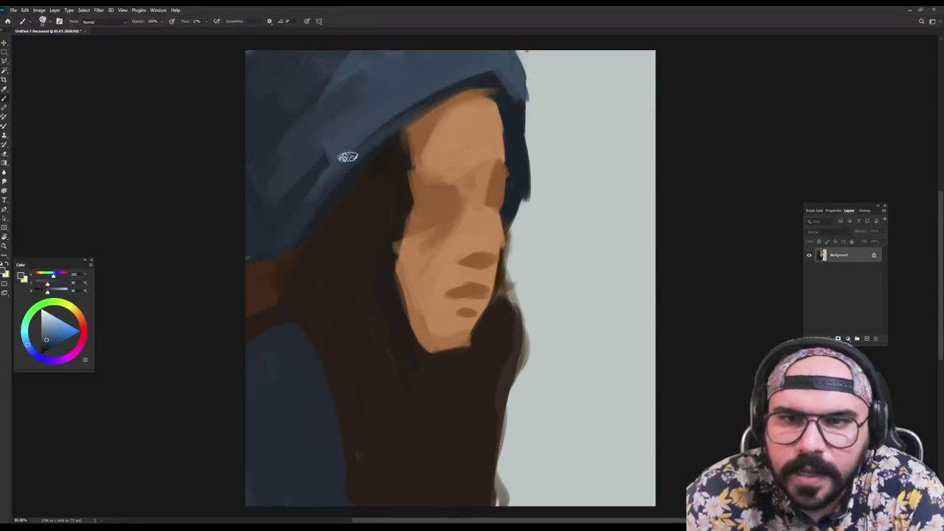
Round off the hood's upper right peak with background grey and darken the inner fold beside the forehead
left_click(548, 88, "alt")
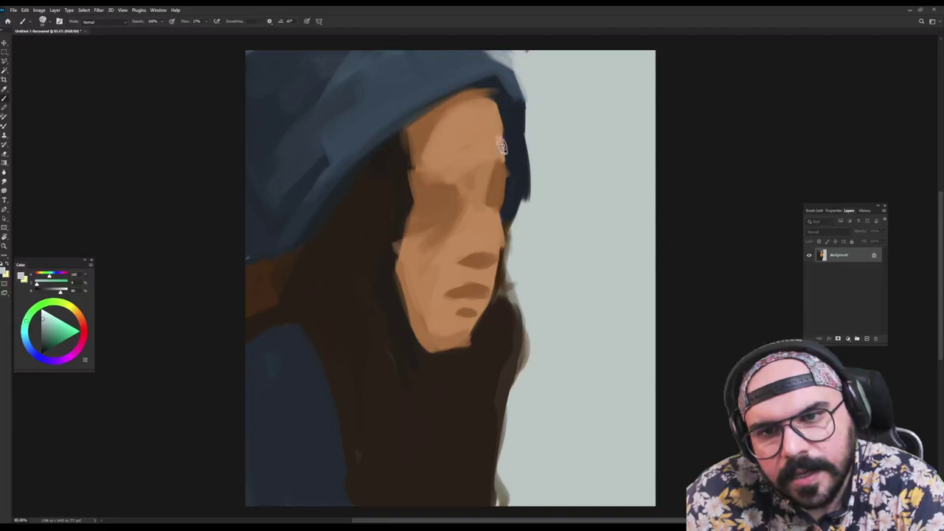
left_click(494, 90, "alt")
left_click_drag(511, 86, 518, 124)
left_click(484, 68, "alt")
left_click(536, 76, "alt")
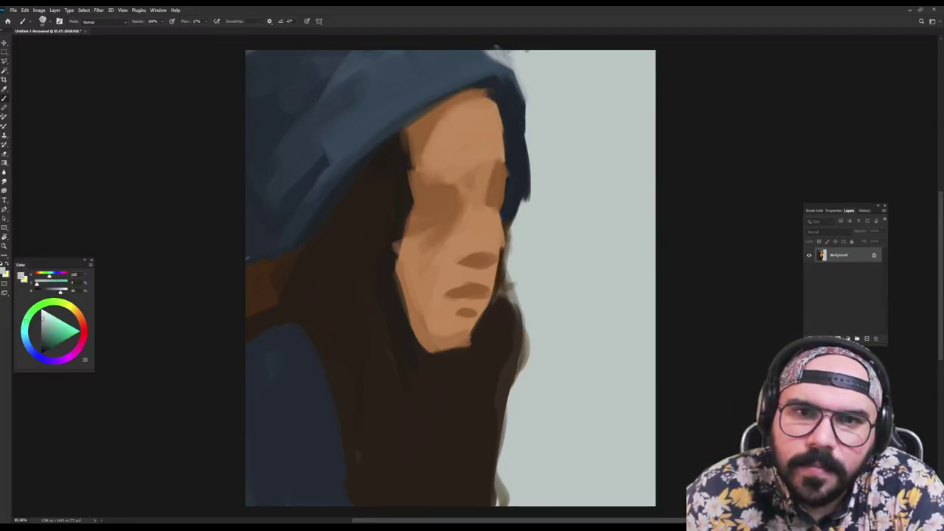
Deepen the shadow under the hood brim with a dark line above the forehead and near-black navy at the right corner
left_click(490, 95, "alt")
left_click_drag(470, 91, 417, 122)
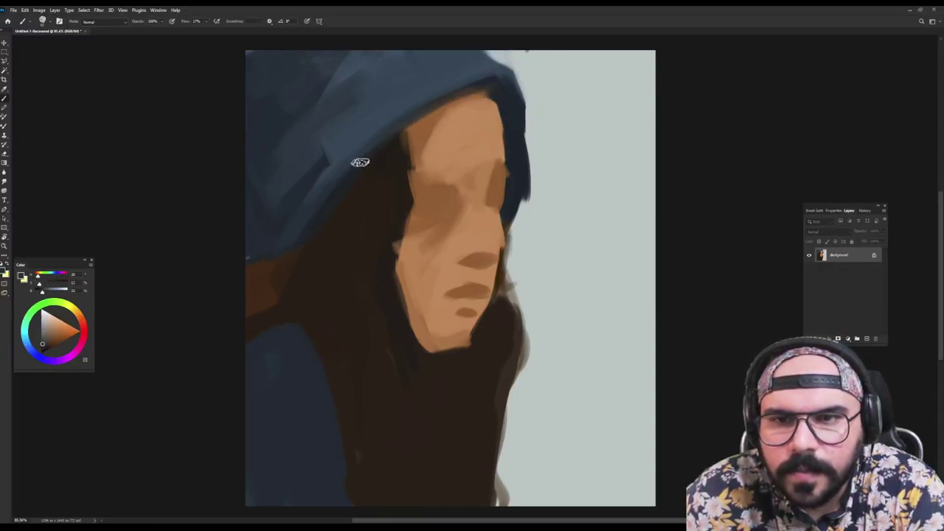
left_click(364, 182, "alt")
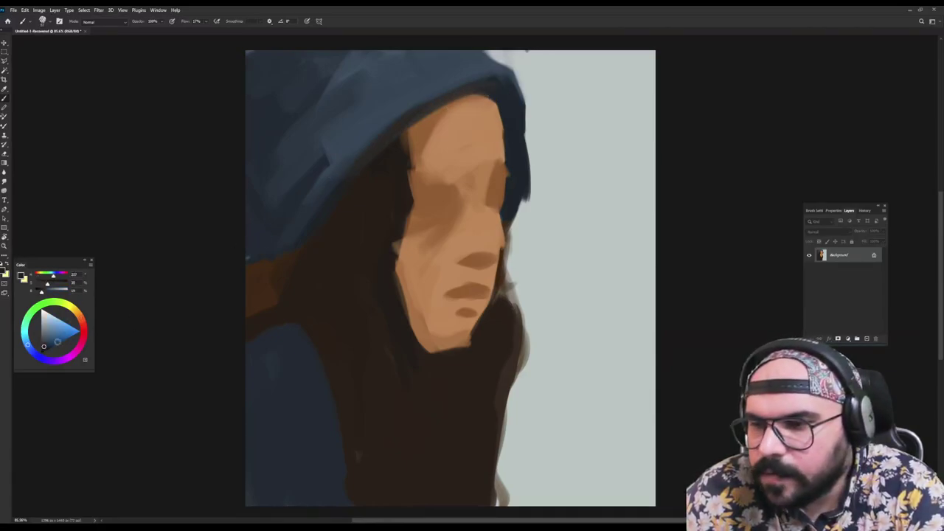
left_click(506, 105, "alt")
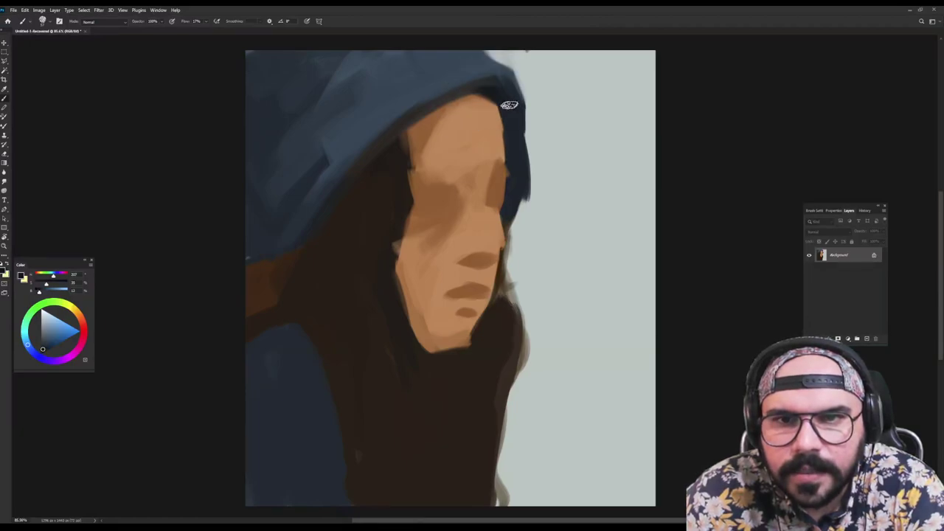
left_click_drag(515, 121, 465, 88)
left_click(469, 81, "alt")
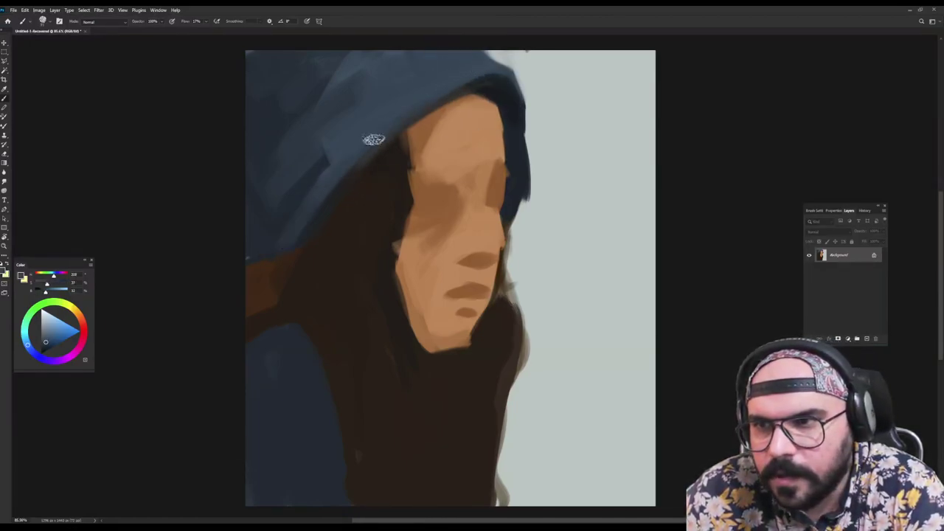
Soften the folds on the left side of the hood by blending in blue tones sampled from the fabric
left_click(352, 158, "alt")
left_click(373, 134, "alt")
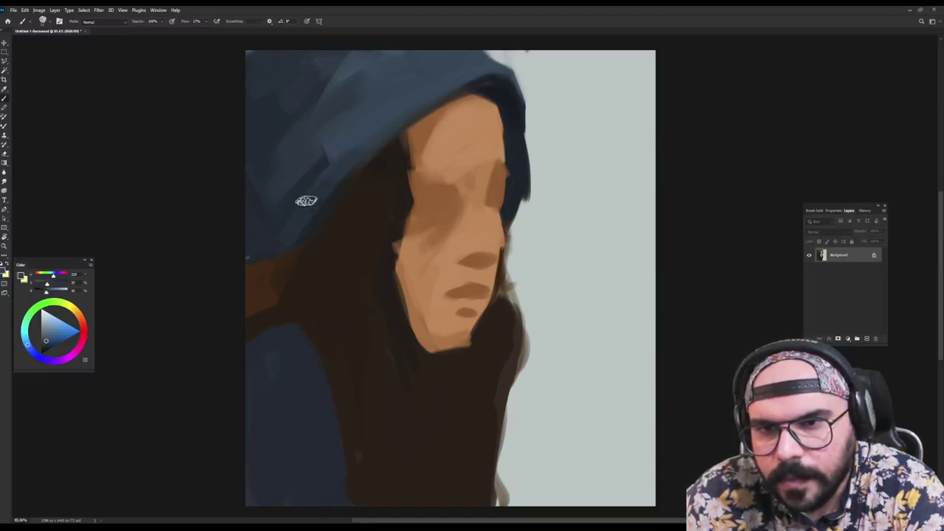
right_click(326, 158, "alt")
left_click(315, 175, "alt")
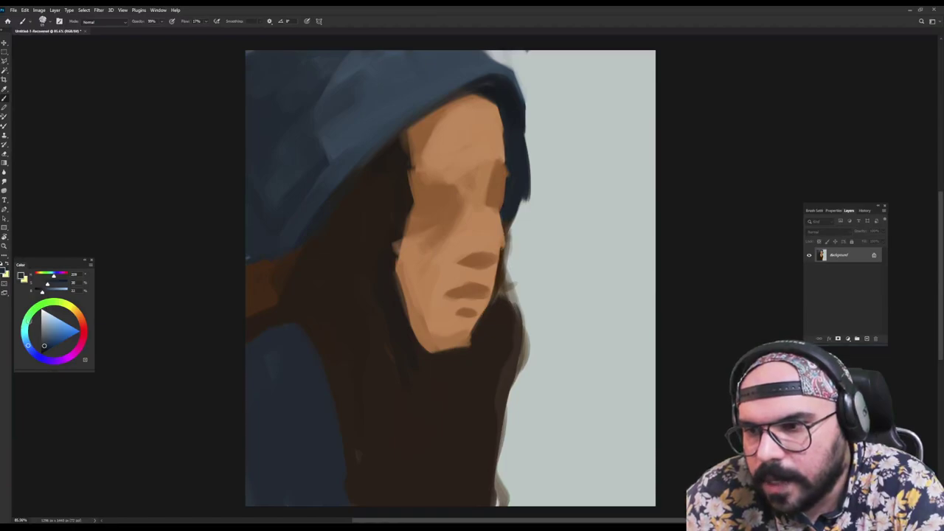
Darken the back left part of the hood with a near-black green shade, blending it towards the lighter blue fold
left_click(62, 303)
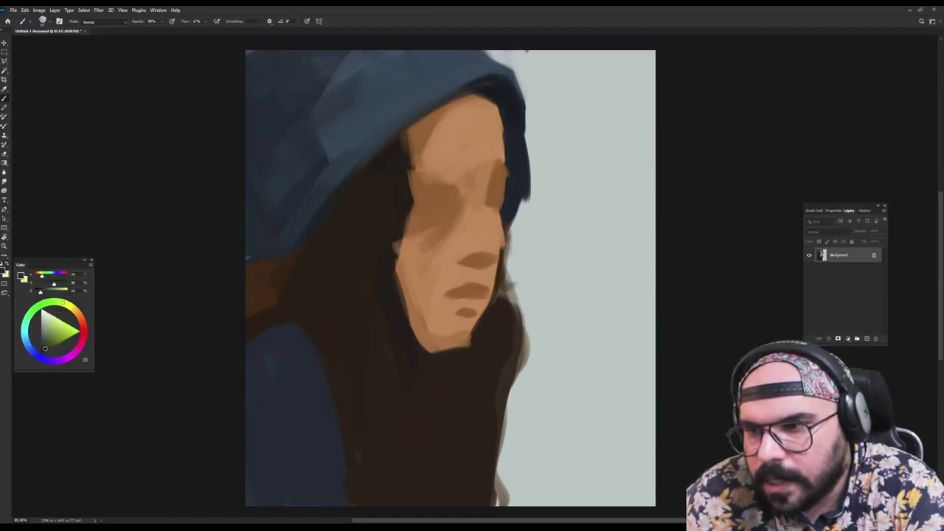
left_click(43, 350)
left_click_drag(302, 134, 310, 110)
right_click(315, 93, "alt")
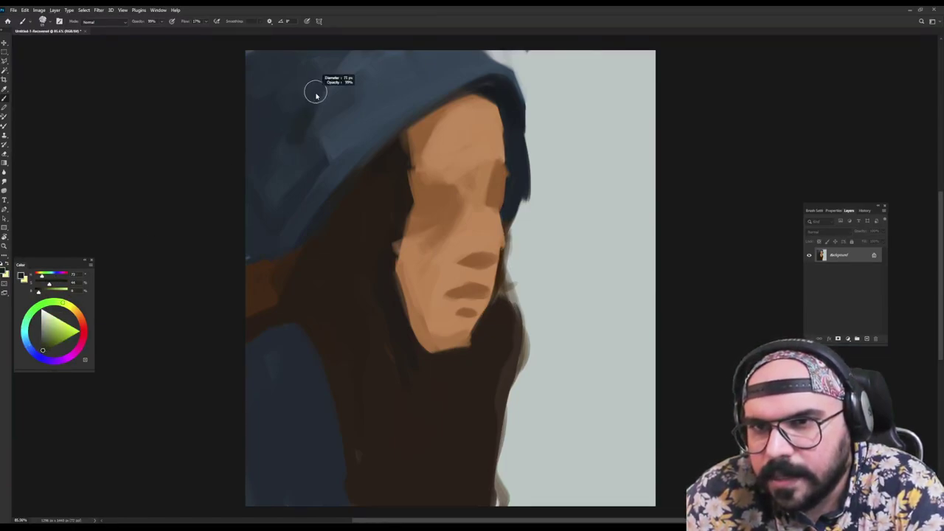
left_click(308, 106, "alt")
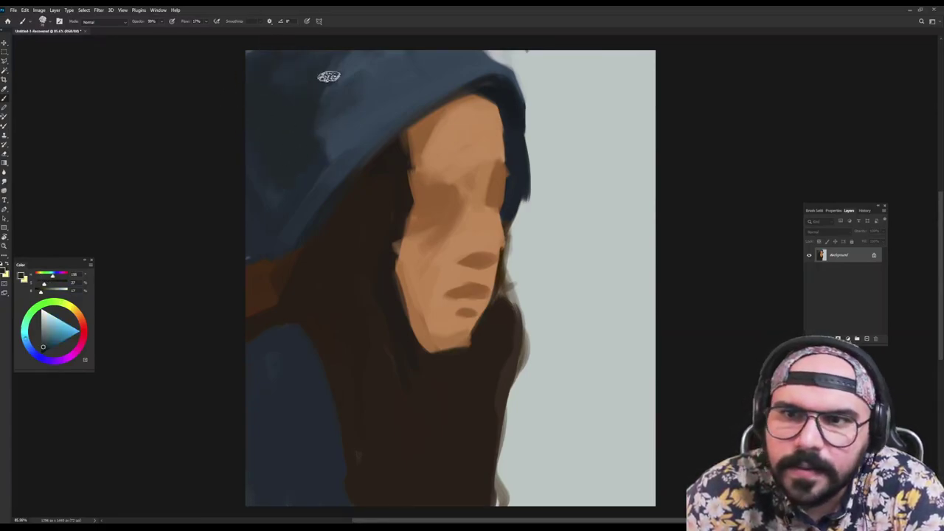
left_click_drag(331, 74, 318, 119)
right_click(285, 167, "alt")
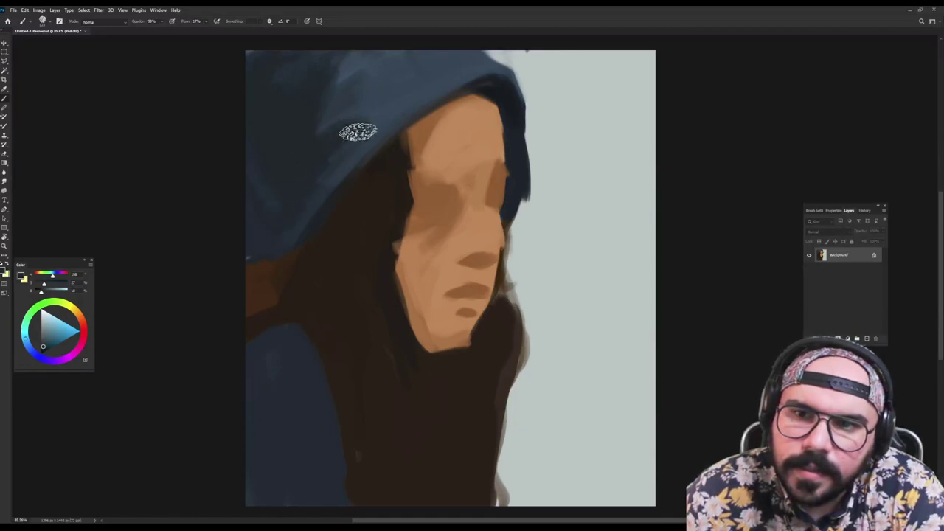
Reshape the hood's brim into a long diagonal fold with mid-blue strokes and blend its lower left end into shadow
left_click(370, 124, "alt")
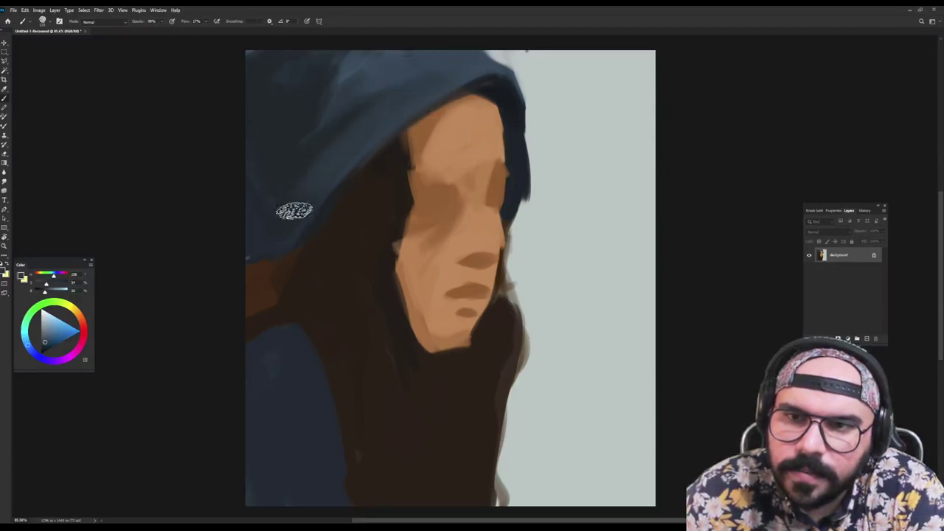
left_click(296, 136, "alt")
left_click(415, 67, "alt")
left_click(287, 158, "alt")
left_click_drag(287, 222, 309, 204)
left_click(425, 89, "alt")
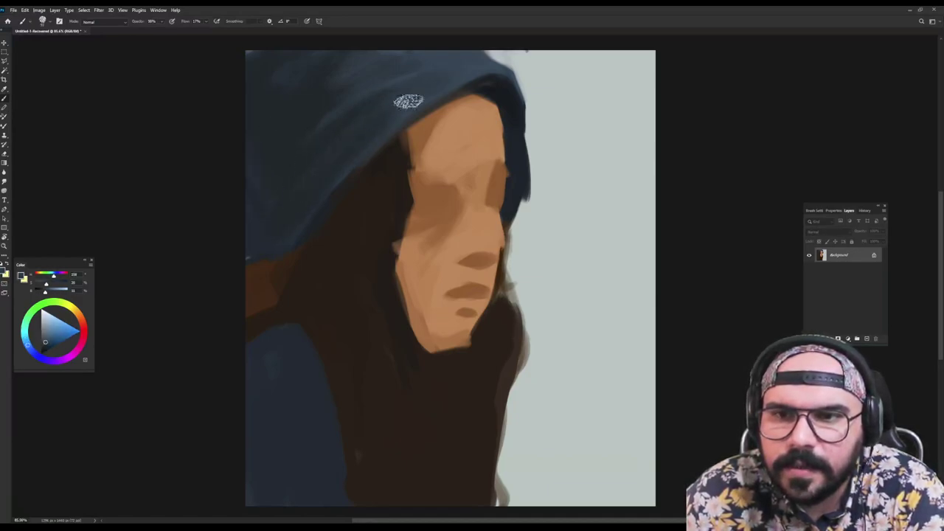
Add muted grey-green highlights along the top of the hood and on the left shoulder, leaving blue gaps as folds
left_click(63, 304)
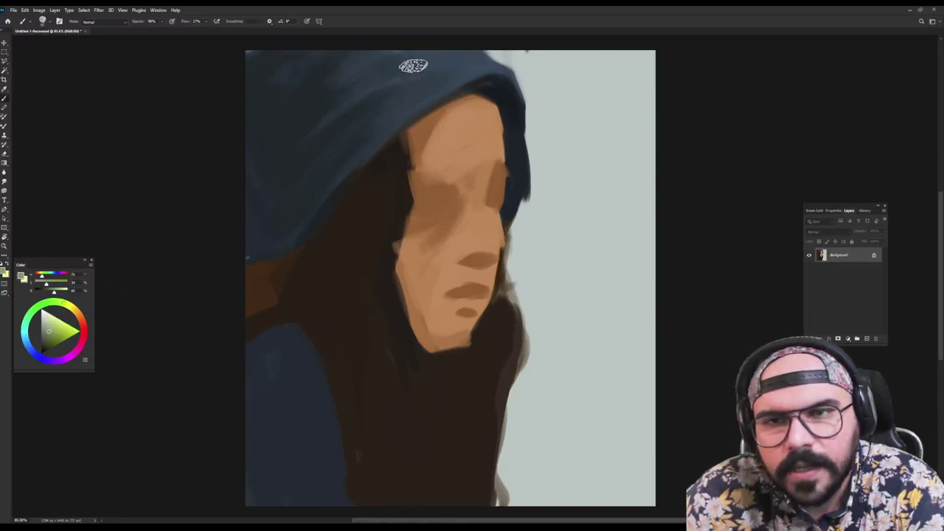
left_click(440, 63, "alt")
mouse_move(440, 63)
left_mouse_down()
mouse_move(415, 55)
mouse_move(396, 63)
mouse_move(435, 73)
mouse_move(450, 94)
mouse_move(449, 72)
mouse_move(459, 75)
mouse_move(430, 92)
mouse_move(464, 78)
mouse_move(405, 113)
left_mouse_up()
left_click(453, 73, "alt")
mouse_move(463, 73)
left_mouse_down()
mouse_move(448, 67)
mouse_move(453, 57)
mouse_move(468, 61)
left_mouse_up()
left_click(464, 61, "alt")
key("bracketleft")
left_click_drag(380, 94, 395, 54)
mouse_move(273, 358)
left_mouse_down()
mouse_move(263, 338)
mouse_move(238, 396)
mouse_move(263, 374)
mouse_move(250, 413)
mouse_move(280, 376)
mouse_move(270, 333)
mouse_move(258, 405)
mouse_move(239, 358)
left_mouse_up()
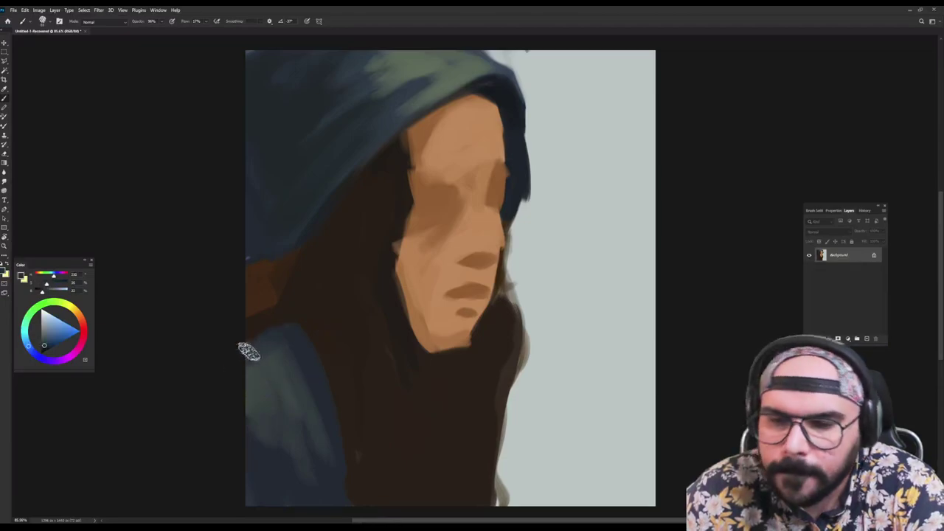
Paint brown hair strands beside the shoulder and clean up the hair edge along the left cheek
left_click(306, 280, "alt")
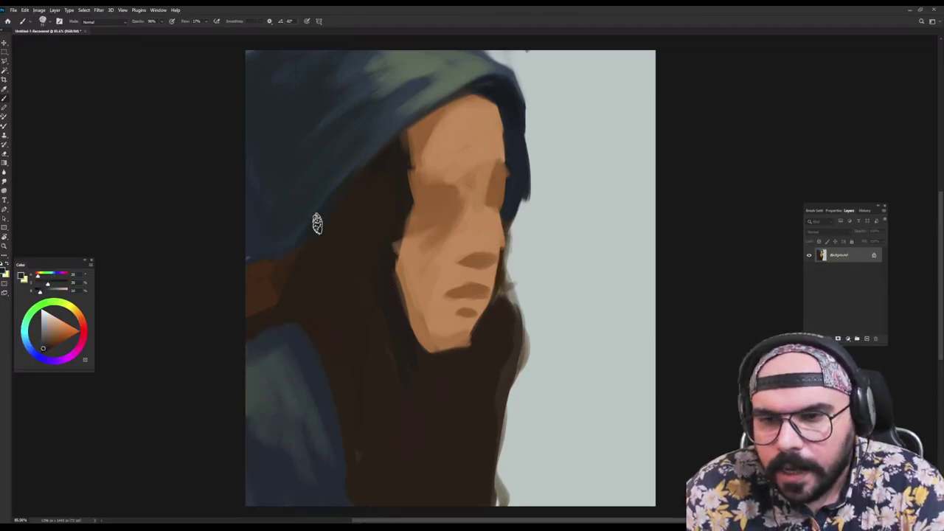
left_click_drag(340, 347, 353, 396)
left_click(360, 296, "alt")
left_click_drag(391, 225, 401, 237)
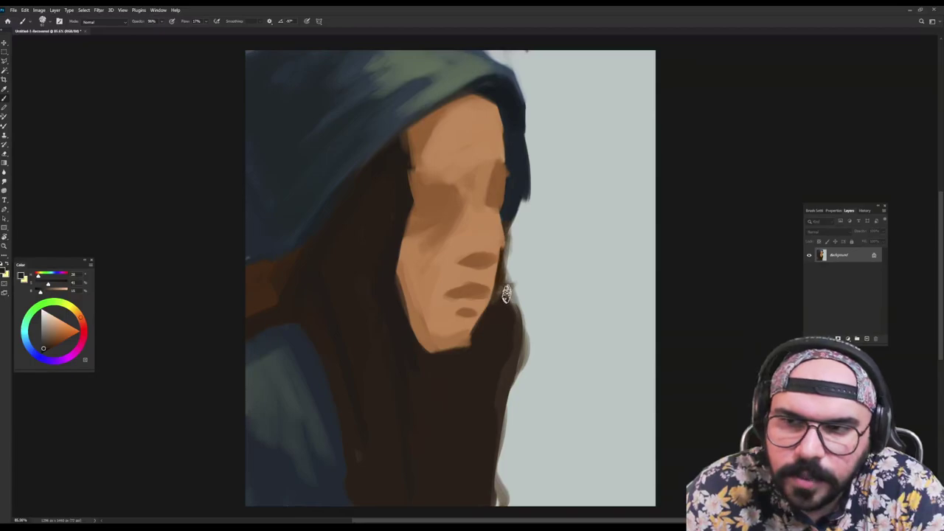
Extend the dark hair on the far side of the face, covering the gap beside the mouth down to the chin
mouse_move(496, 295)
left_mouse_down()
mouse_move(509, 322)
mouse_move(509, 356)
left_mouse_up()
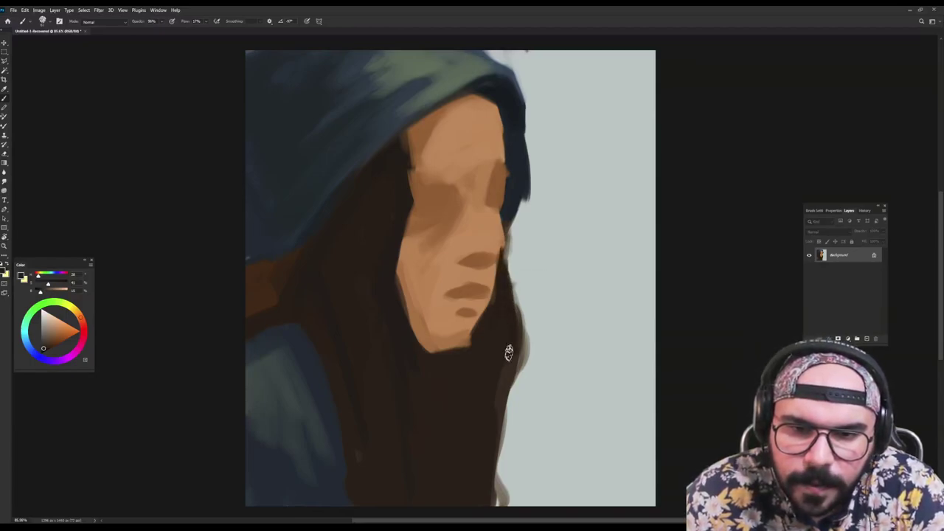
left_click(495, 302, "alt")
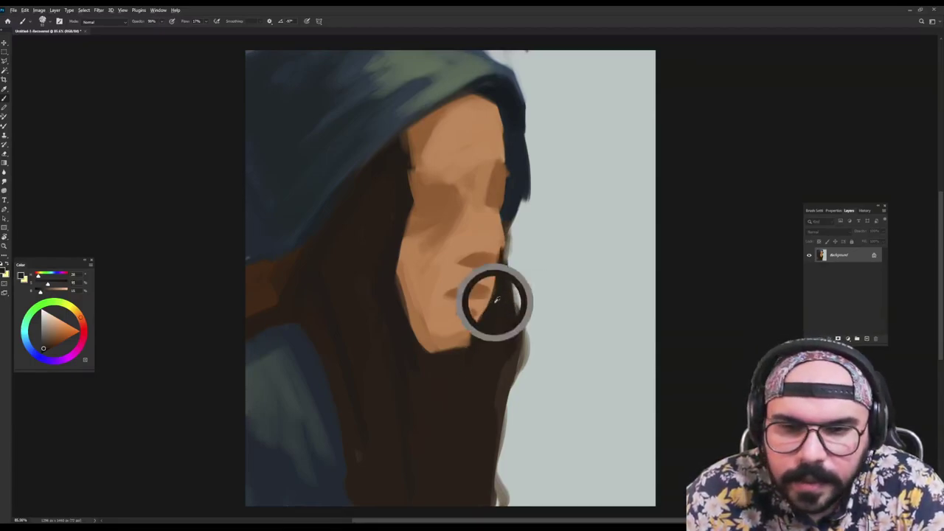
left_click_drag(492, 288, 473, 339)
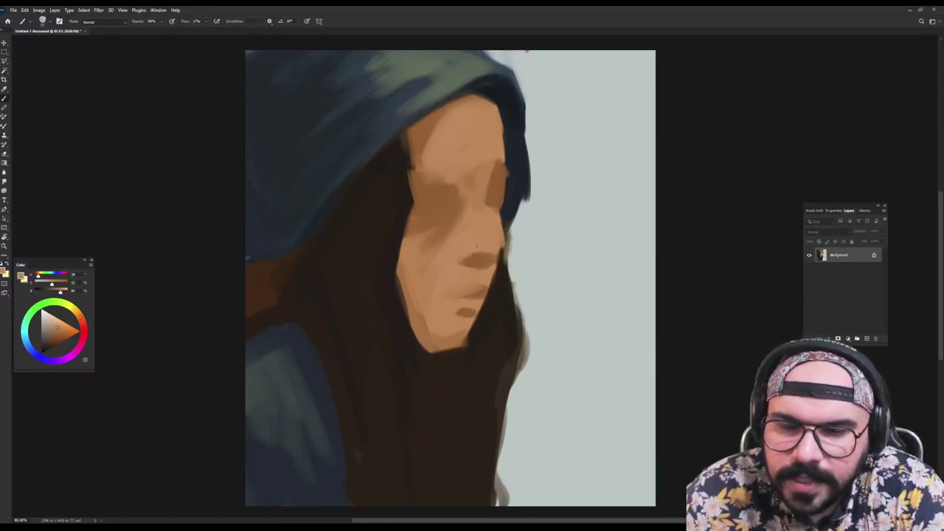
Shade the far side of the nose and cheek with darker orange-brown and redraw the right jaw edge down to the chin
left_click(483, 254, "alt")
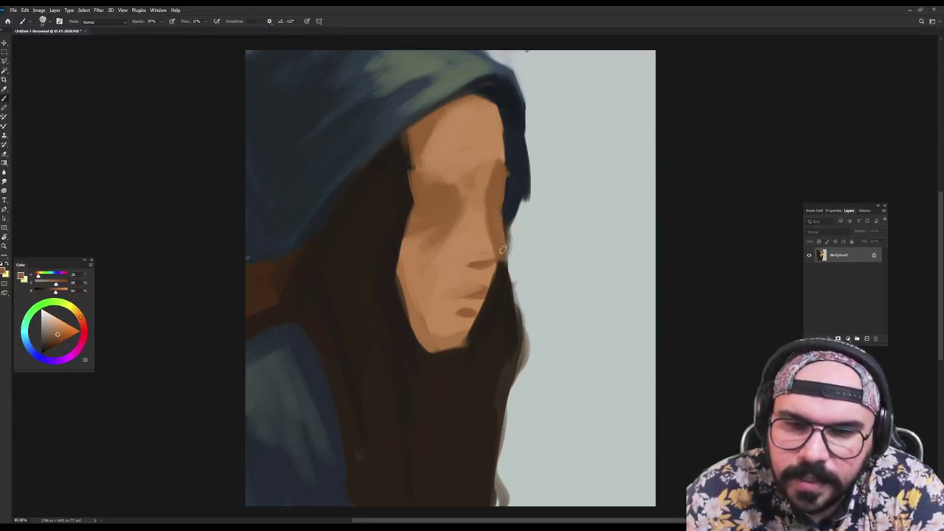
left_click_drag(502, 259, 474, 338)
left_click_drag(492, 295, 470, 340)
Paint over the old lips and lower-lip shadow with skin tone and widen the chin towards the right jaw
left_click_drag(472, 284, 480, 287)
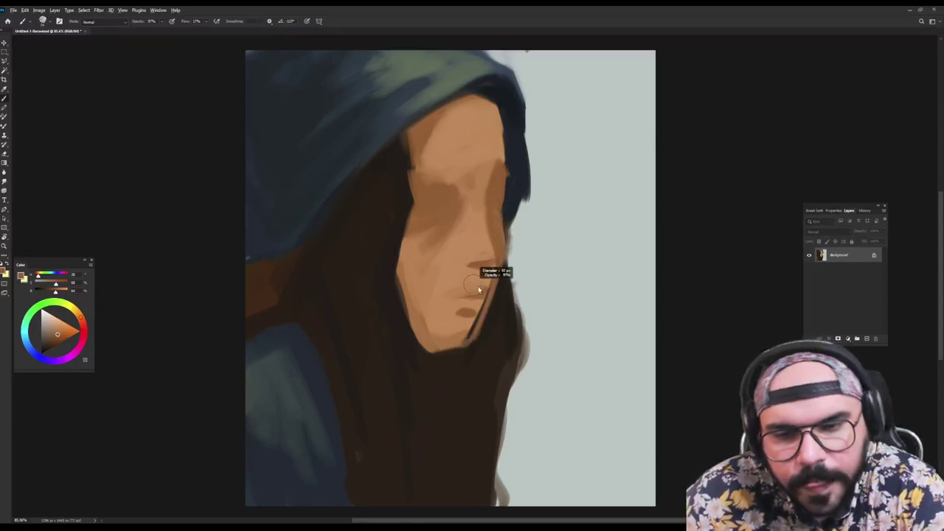
left_click(449, 297, "alt")
left_click_drag(469, 340, 481, 288)
left_click(498, 245, "alt")
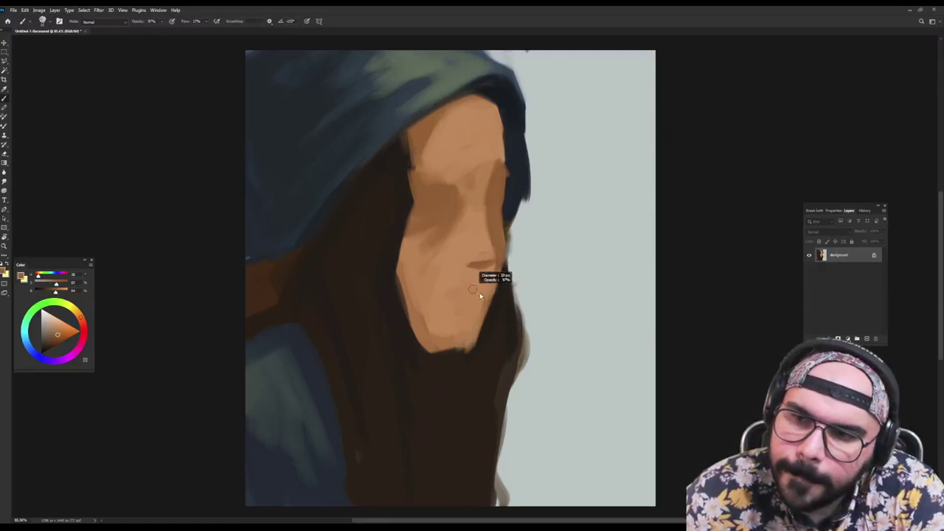
Block in a new upper lip below the nose with darker skin tones and trim its left corner with lighter skin
left_click(483, 275, "alt")
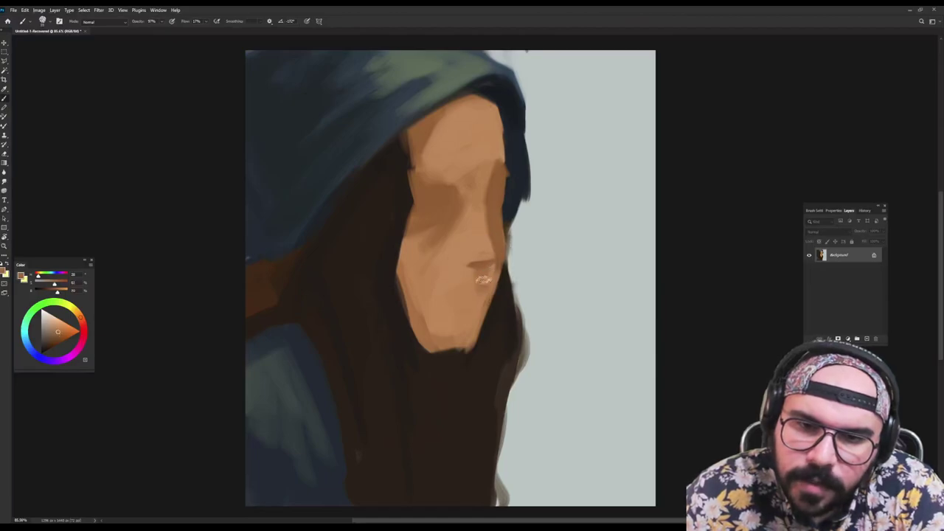
right_click(480, 286, "alt")
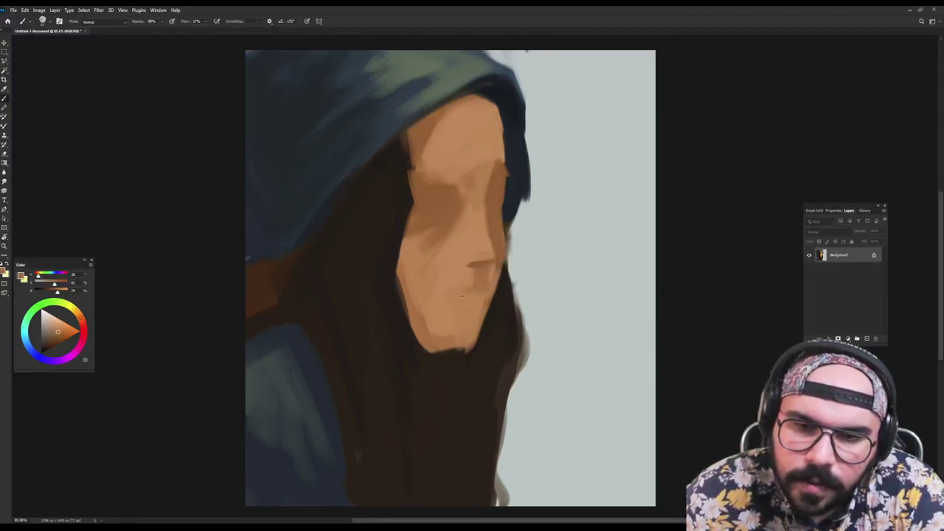
left_click(495, 210, "alt")
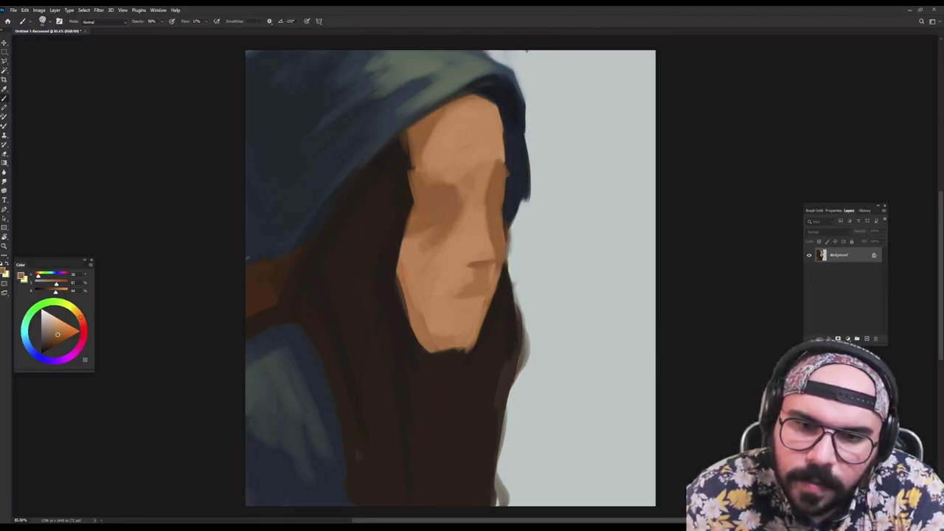
left_click(463, 294, "alt")
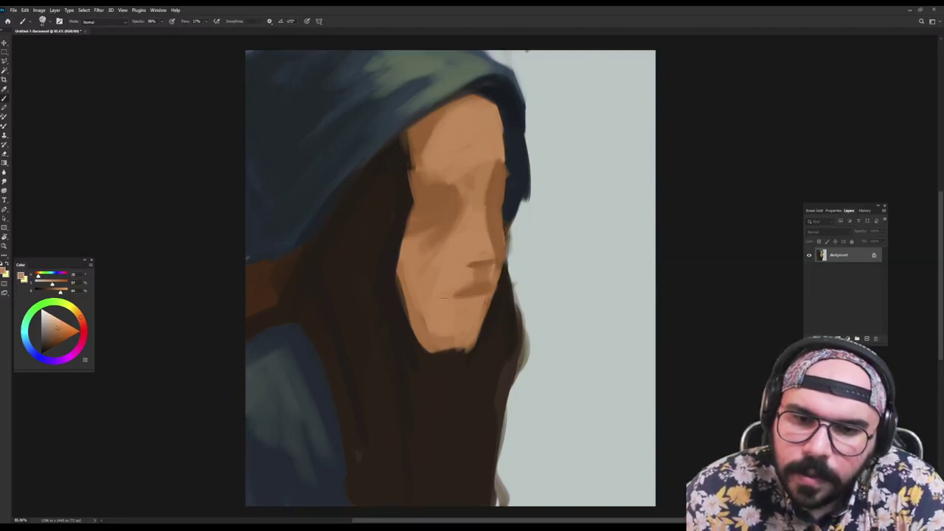
left_click(479, 287, "alt")
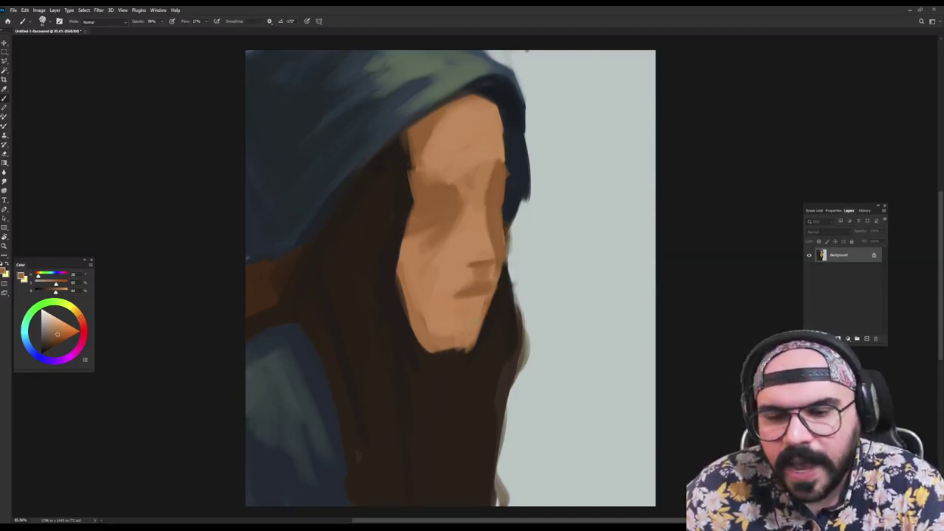
Paint a soft shadow beneath the lower lip to separate the mouth from the chin
left_click(467, 313, "alt")
left_click_drag(437, 321, 460, 318)
left_click(458, 316, "alt")
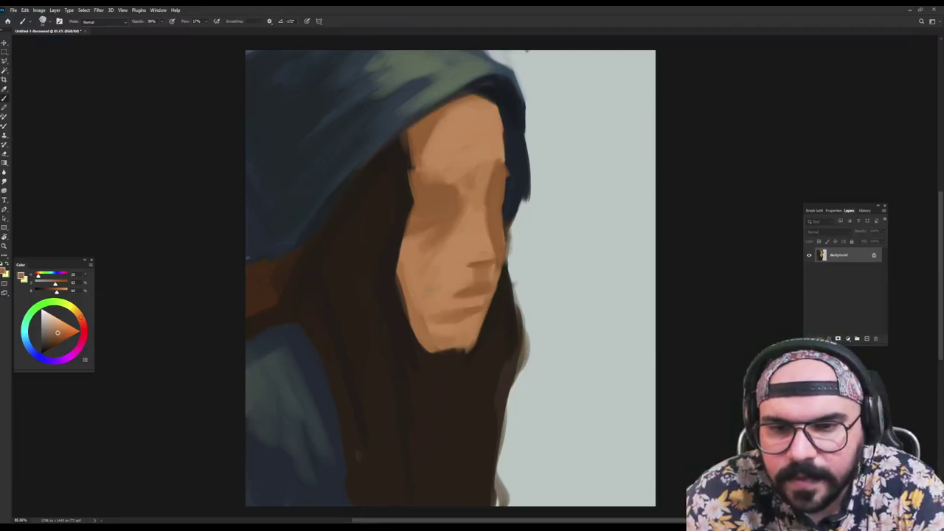
Shade the lower left cheek beside the mouth and extend the jaw edge slightly into the hair
left_click_drag(430, 289, 403, 313)
left_click(437, 286, "alt")
left_click_drag(438, 289, 432, 294)
left_click(425, 297, "alt")
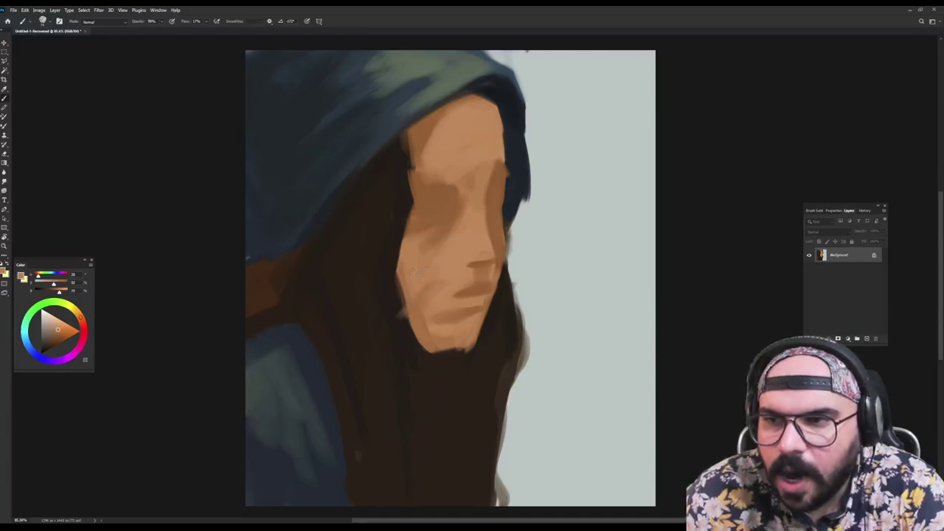
Extend the dark brown hair over the left temple and add a thin loose strand down the side of the forehead
left_click(418, 145, "alt")
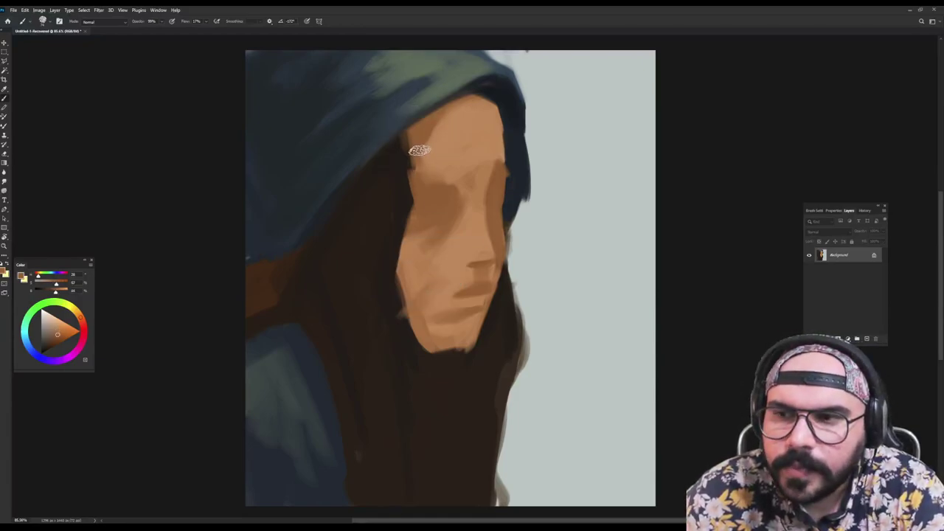
left_click(424, 142, "alt")
left_click(397, 171, "alt")
right_click(405, 160, "alt")
left_click(399, 163, "alt")
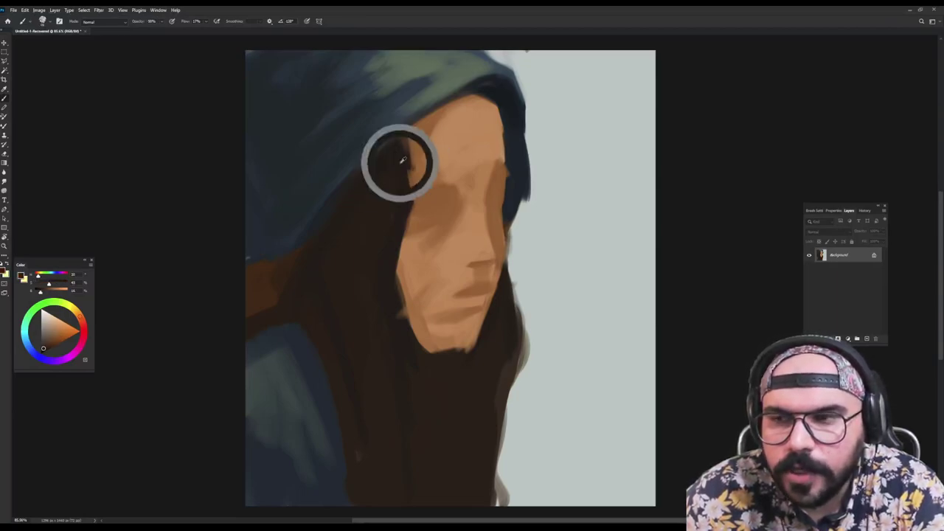
left_click_drag(403, 145, 411, 201)
right_click(409, 157, "alt")
left_click_drag(416, 131, 418, 193)
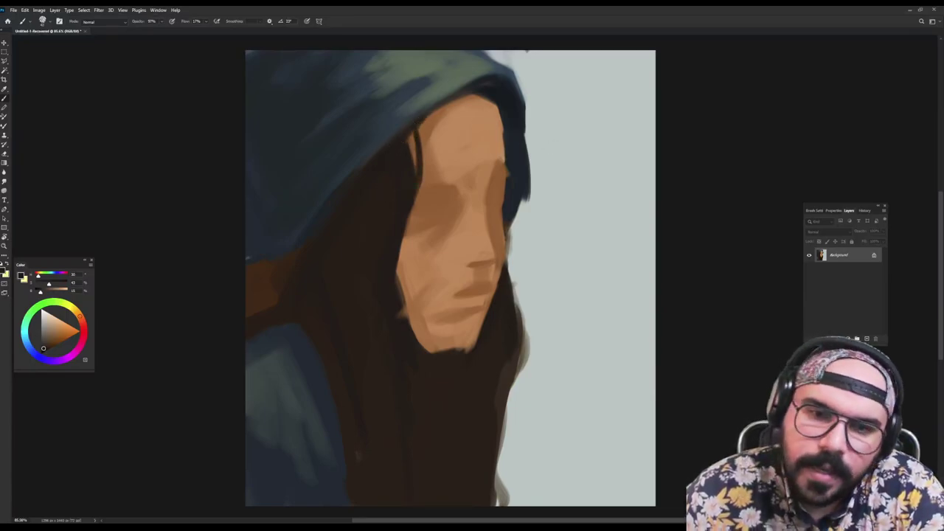
Lighten the right brow with forehead skin tone and round off the forehead's right edge with the hood's dark navy
left_click(462, 164, "alt")
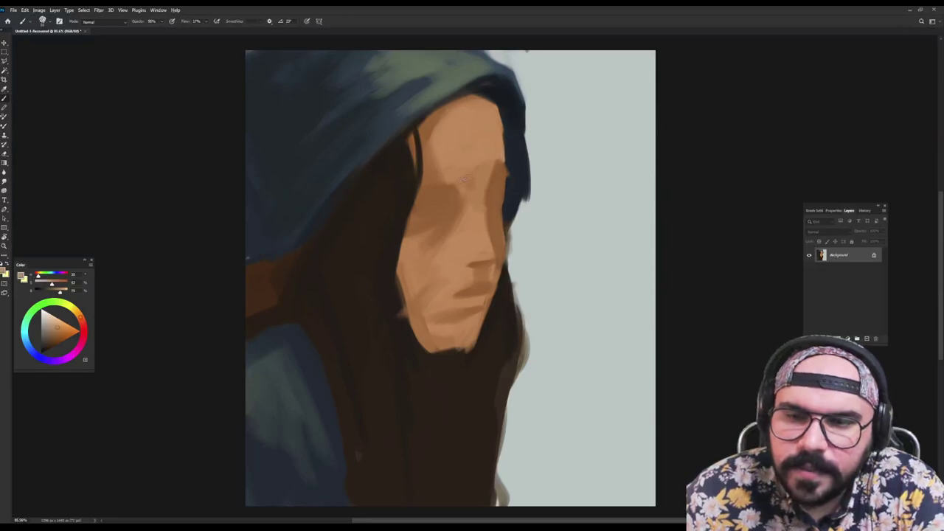
left_click_drag(497, 161, 493, 181)
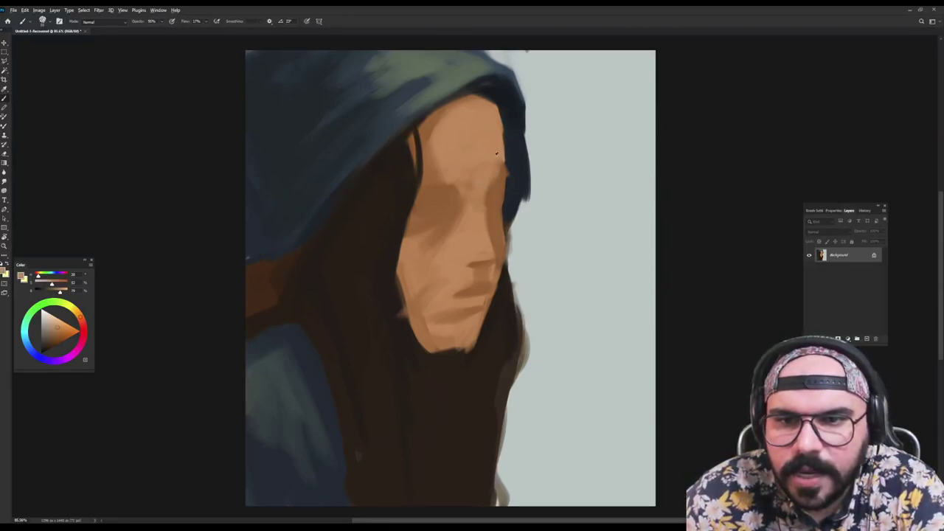
left_click(516, 146, "alt")
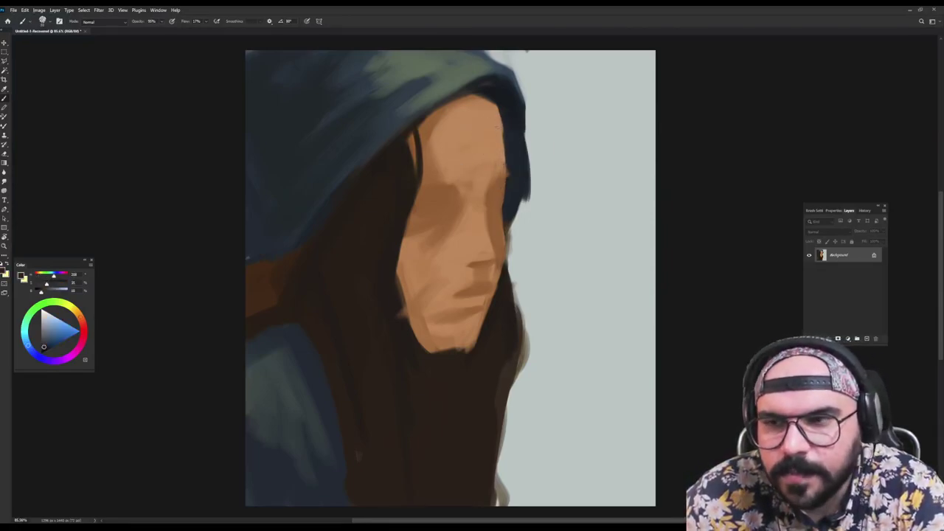
left_click(505, 102, "alt")
mouse_move(491, 99)
left_mouse_down()
mouse_move(509, 129)
mouse_move(492, 100)
mouse_move(509, 179)
left_mouse_up()
Refine the left eye socket with sampled shadow browns and lift the area below it with lighter cheek tones
left_click(435, 198, "alt")
left_click(448, 190, "alt")
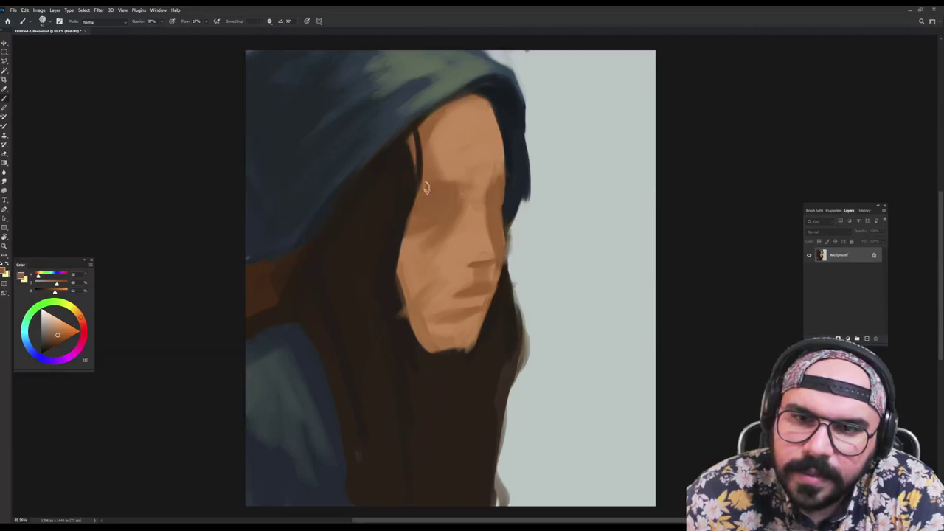
left_click(431, 223, "alt")
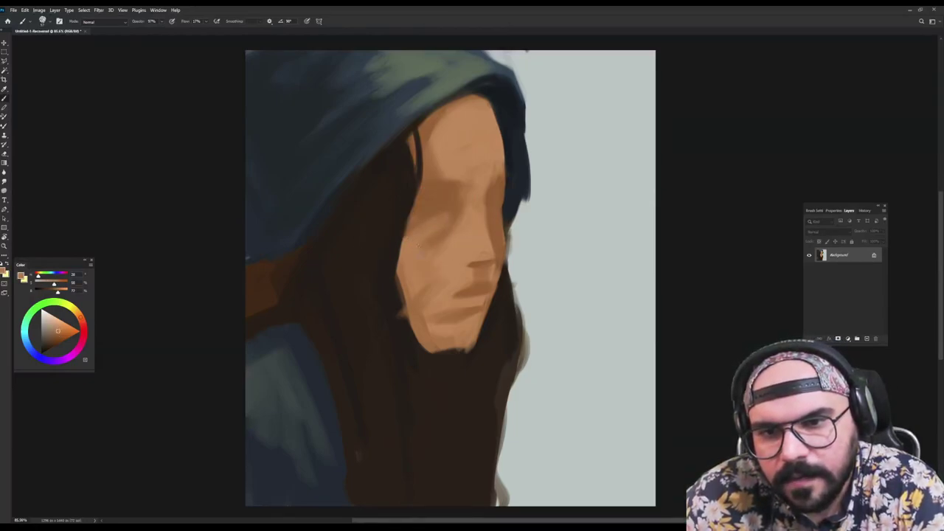
left_click(465, 226, "alt")
Extend the left eye socket shadow upward into a clearer brow line running towards the nose bridge
right_click(464, 168, "alt")
left_click(436, 191, "alt")
right_click(436, 183, "alt")
left_click_drag(449, 183, 462, 181)
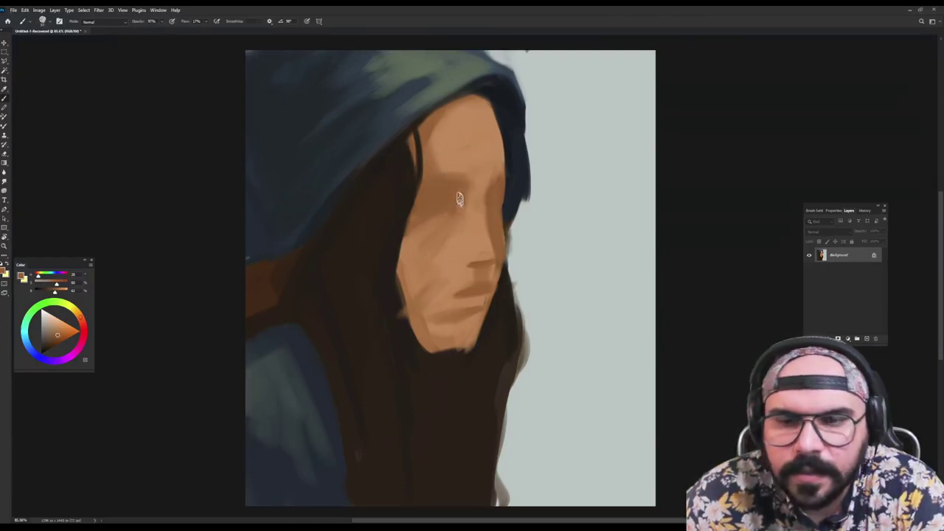
Narrow the nose bridge with shadow tones between the brows and restore its lit ridge with lighter skin
left_click(468, 185, "alt")
mouse_move(472, 184)
left_mouse_down()
mouse_move(477, 173)
mouse_move(484, 191)
left_mouse_up()
left_click(478, 203, "alt")
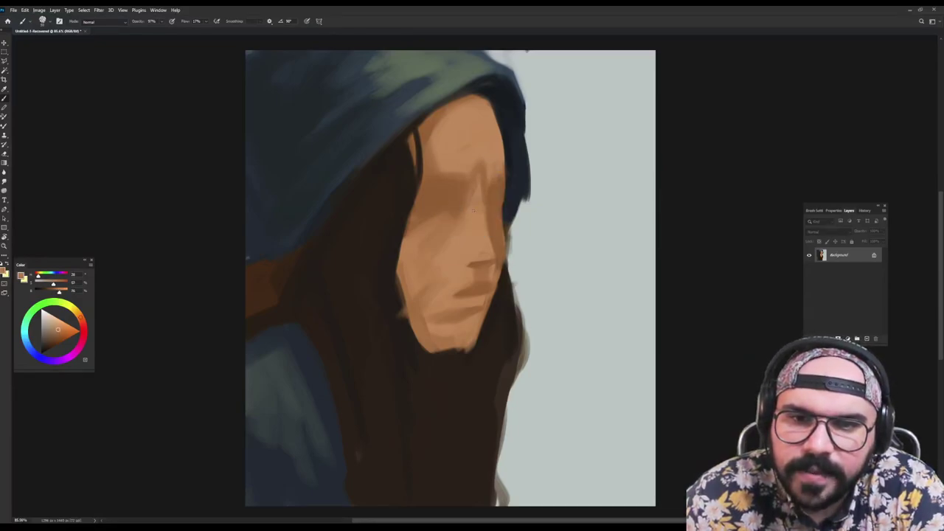
Paint both eye sockets with a saturated reddish-orange brown, filling the area beneath the brows
left_click(466, 168, "alt")
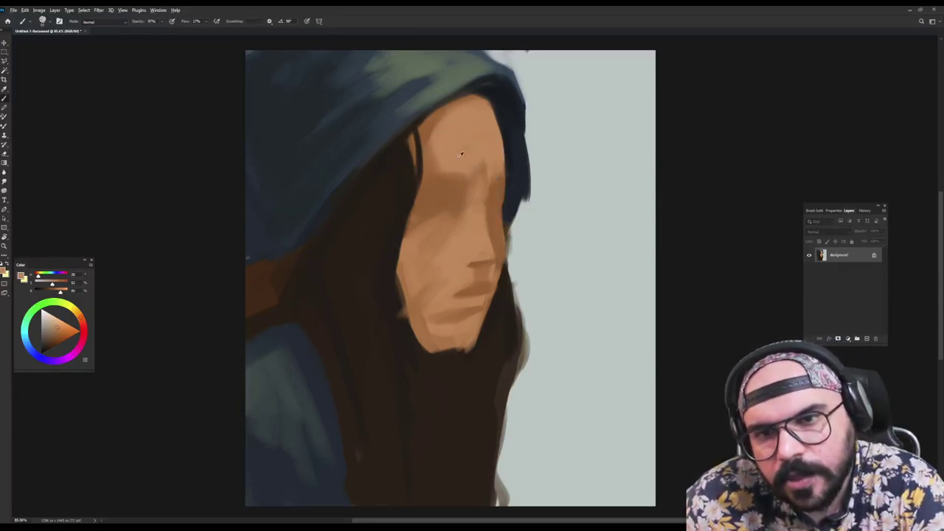
left_click(65, 338)
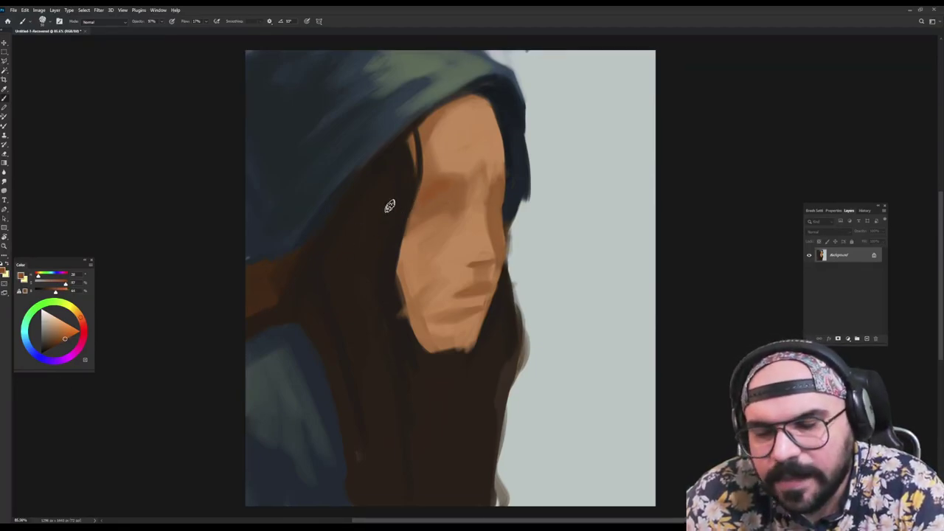
left_click(81, 320)
mouse_move(452, 194)
left_mouse_down()
mouse_move(423, 203)
mouse_move(460, 205)
mouse_move(424, 200)
mouse_move(445, 203)
mouse_move(429, 198)
mouse_move(456, 217)
mouse_move(461, 208)
mouse_move(439, 190)
mouse_move(467, 205)
mouse_move(496, 201)
mouse_move(497, 186)
mouse_move(497, 210)
left_mouse_up()
left_click(450, 190, "alt")
left_click(418, 214, "alt")
left_click(433, 202, "alt")
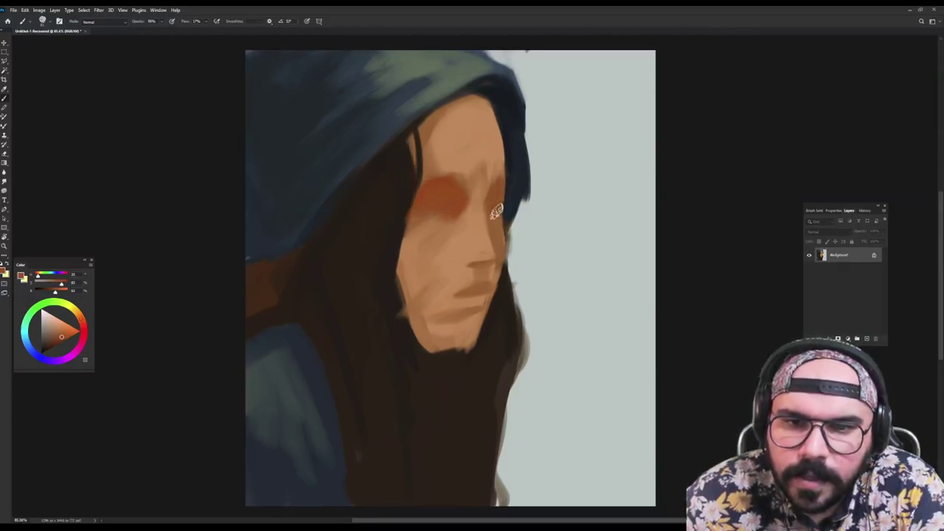
Extend the left eye socket's reddish shadow down towards the cheek and refine its edges with sampled skin and shadow tones
left_click(454, 202, "alt")
mouse_move(437, 225)
left_mouse_down()
mouse_move(405, 232)
mouse_move(447, 219)
mouse_move(420, 223)
mouse_move(435, 233)
left_mouse_up()
left_click(424, 235, "alt")
left_click(452, 206, "alt")
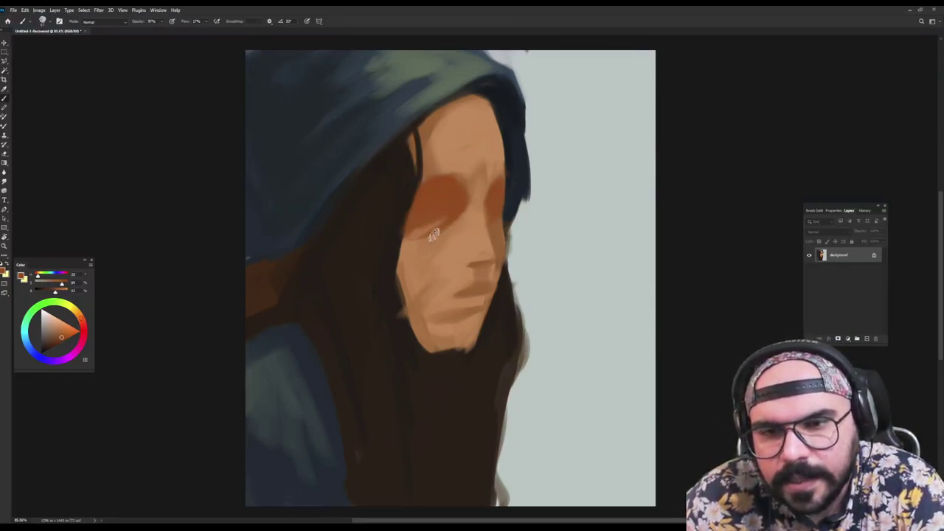
left_click(453, 179, "alt")
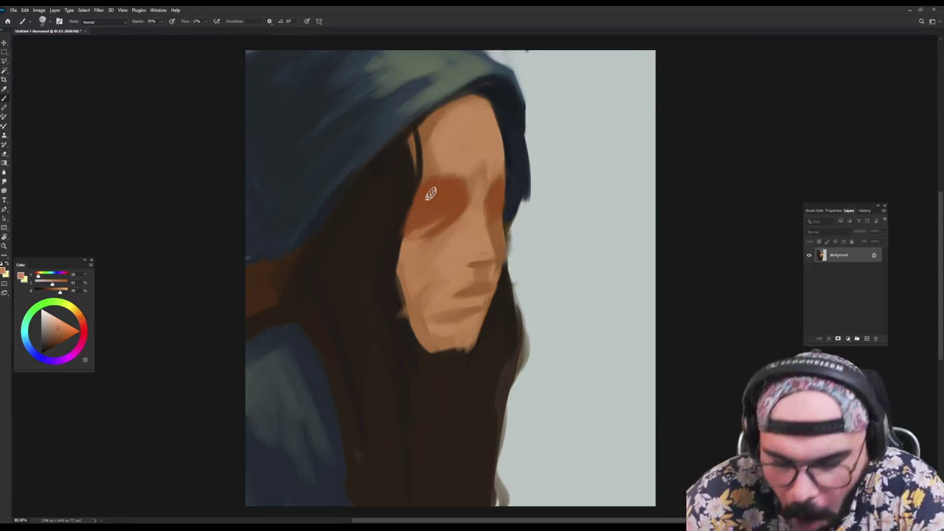
left_click(448, 185, "alt")
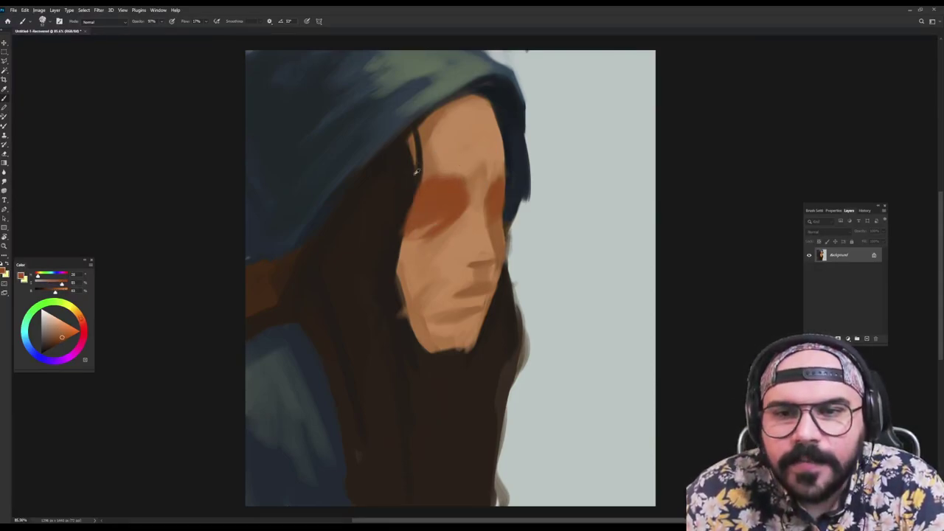
Paint dark brown eyebrows above both eye sockets with sampled hair colour and trim the left brow's upper edge with skin tone
left_click(397, 201, "alt")
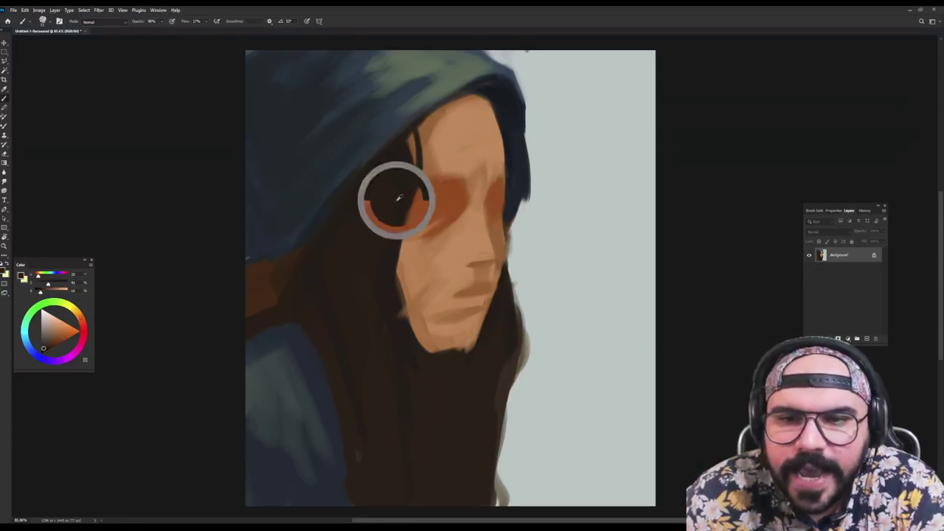
mouse_move(461, 181)
left_mouse_down()
mouse_move(424, 185)
mouse_move(441, 184)
left_mouse_up()
left_click(461, 182, "alt")
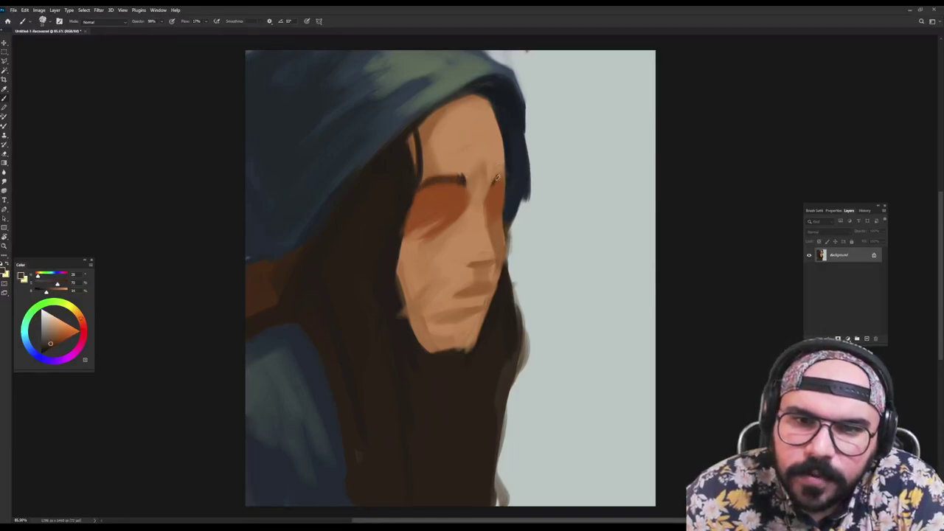
left_click(461, 180, "alt")
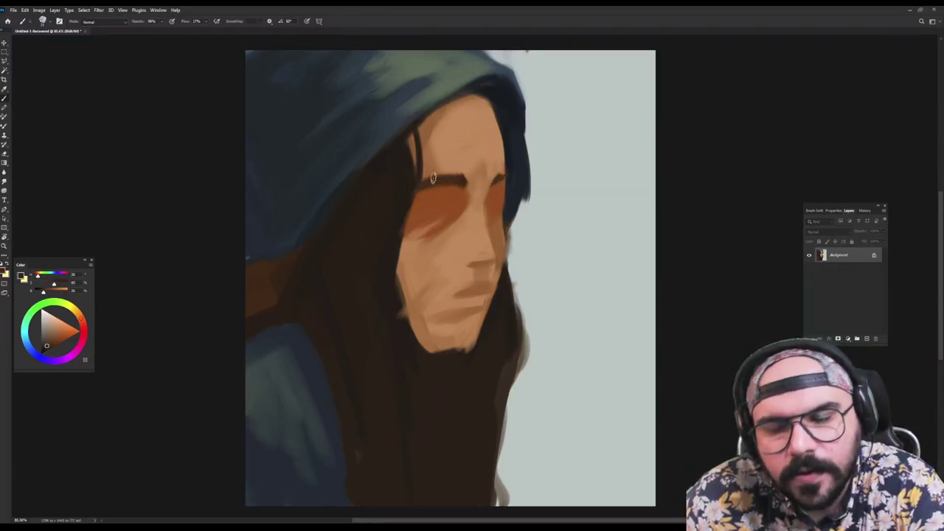
left_click(429, 174, "alt")
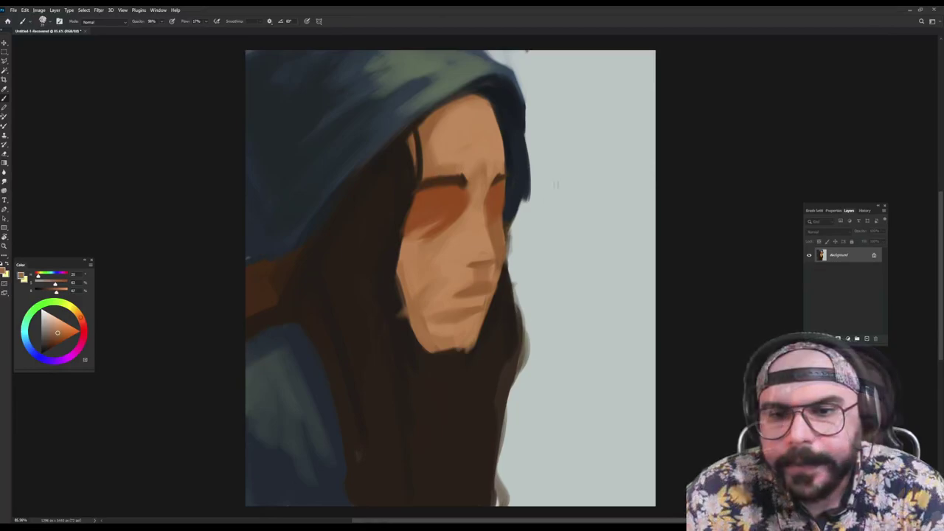
Paint lighter, saturated orange eyeball forms inside both eye sockets
left_click(443, 201, "alt")
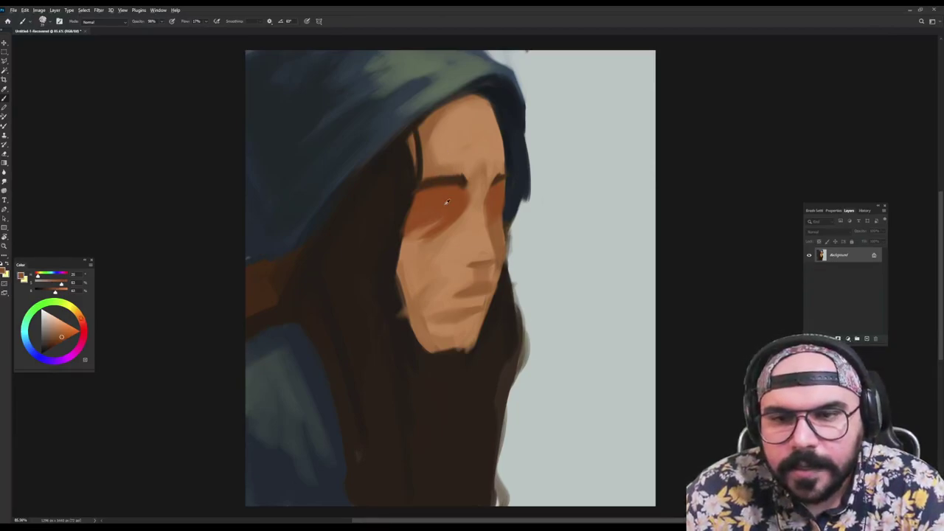
left_click(65, 326)
key("shift+Right")
key("shift+Right")
key("shift+Right")
right_click(429, 207, "alt")
mouse_move(424, 212)
left_mouse_down()
mouse_move(444, 205)
mouse_move(432, 212)
mouse_move(448, 216)
mouse_move(419, 222)
left_mouse_up()
left_click(442, 199, "alt")
right_click(432, 210, "alt")
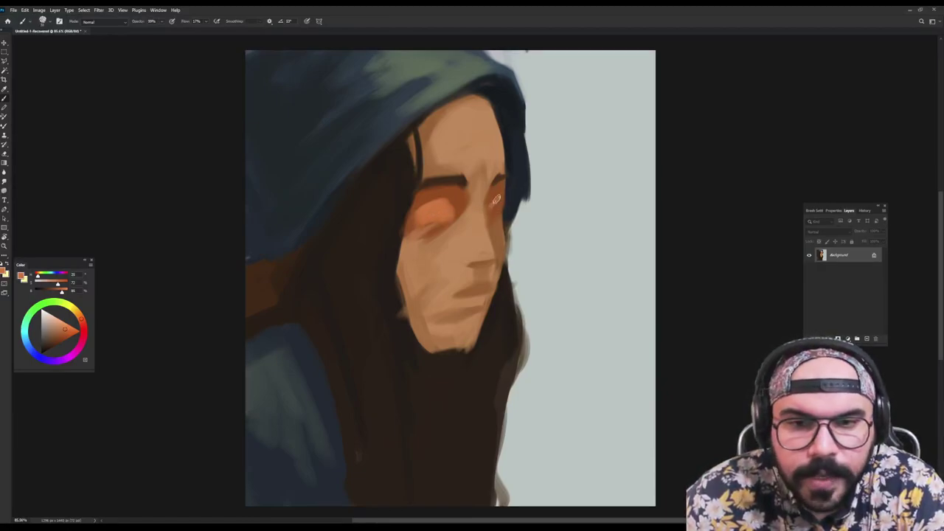
Paint a dark reddish-brown eyelid crease arching over the left eyeball and down towards the nose
left_click(451, 195, "alt")
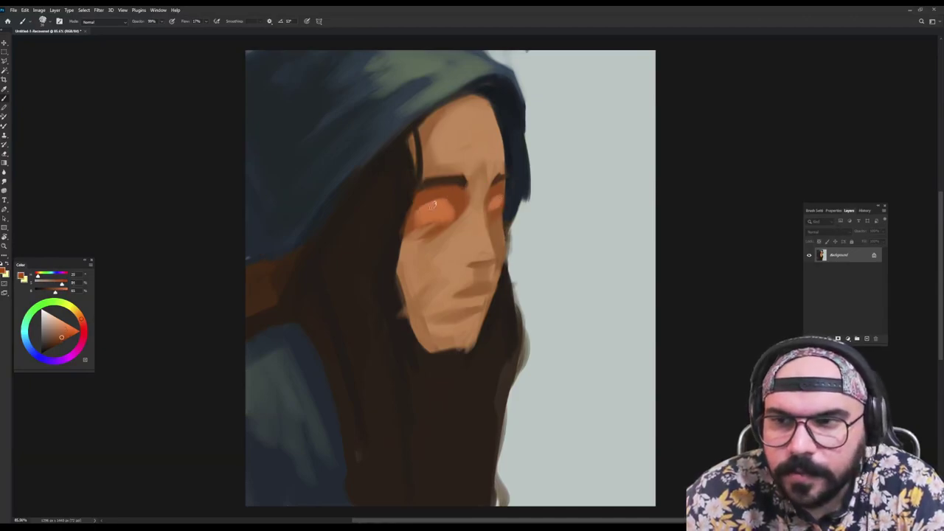
left_click_drag(62, 341, 41, 355)
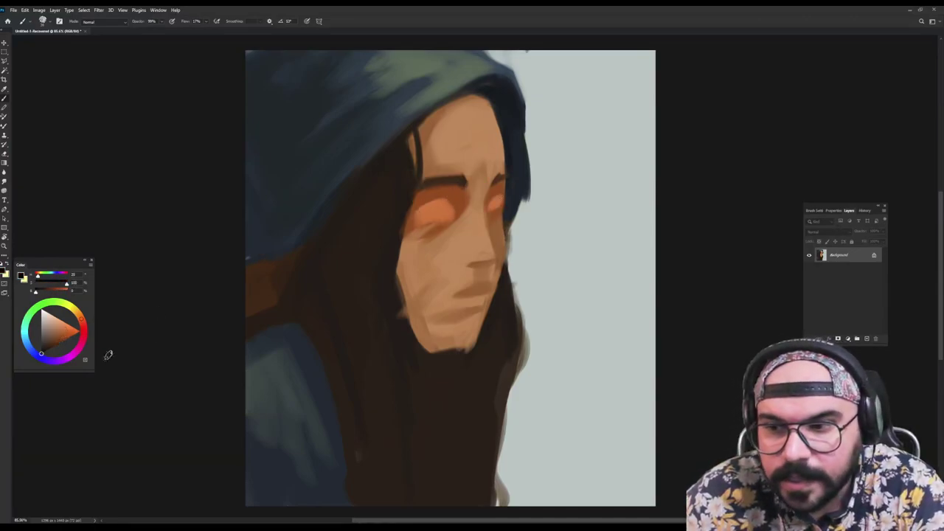
left_click(57, 343)
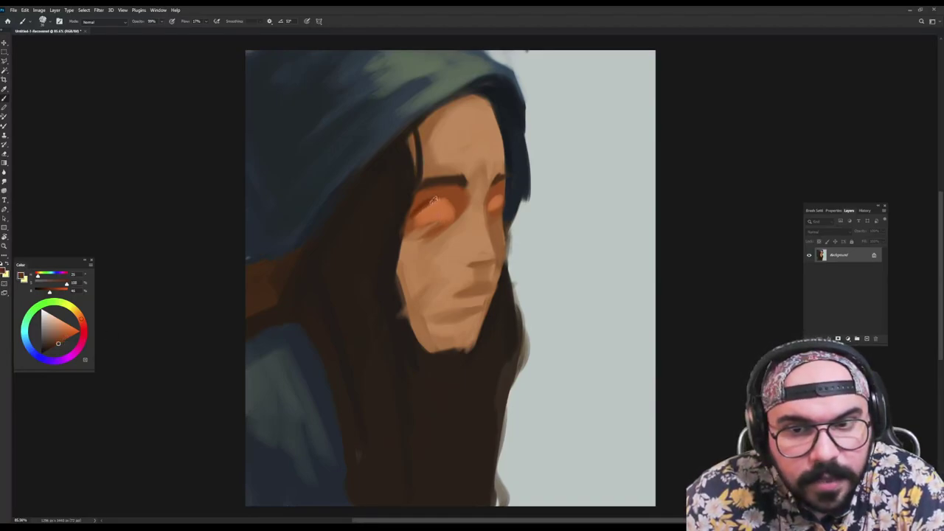
left_click_drag(417, 208, 434, 200)
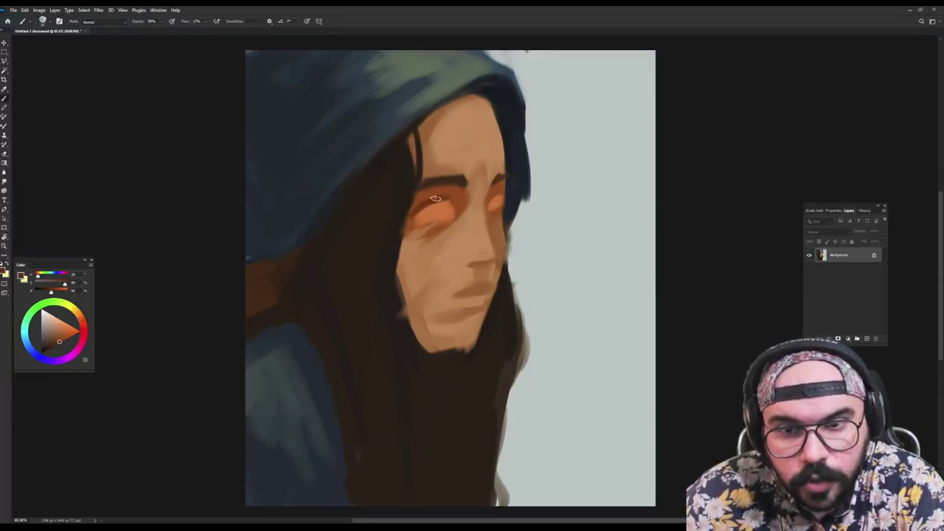
left_click(444, 196, "alt")
left_click(445, 199, "alt")
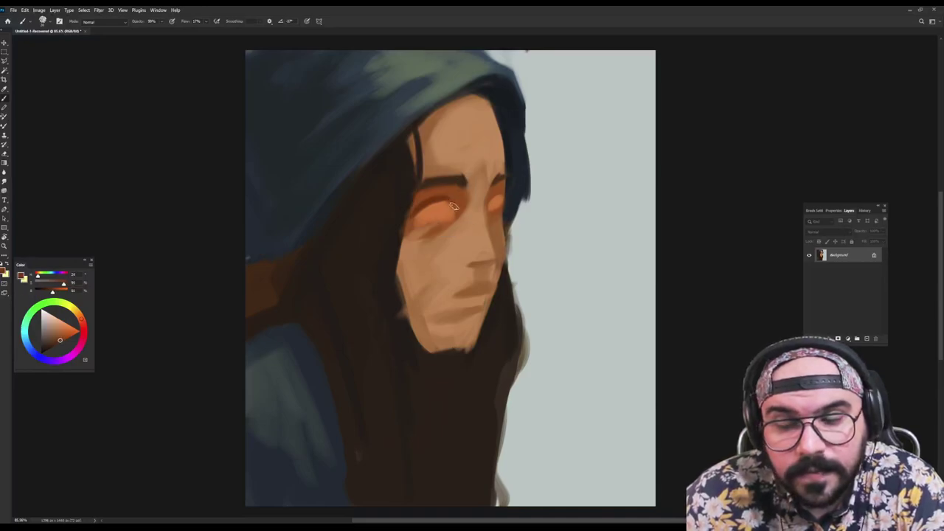
mouse_move(446, 200)
left_mouse_down()
mouse_move(455, 220)
mouse_move(461, 195)
left_mouse_up()
left_click(455, 198, "alt")
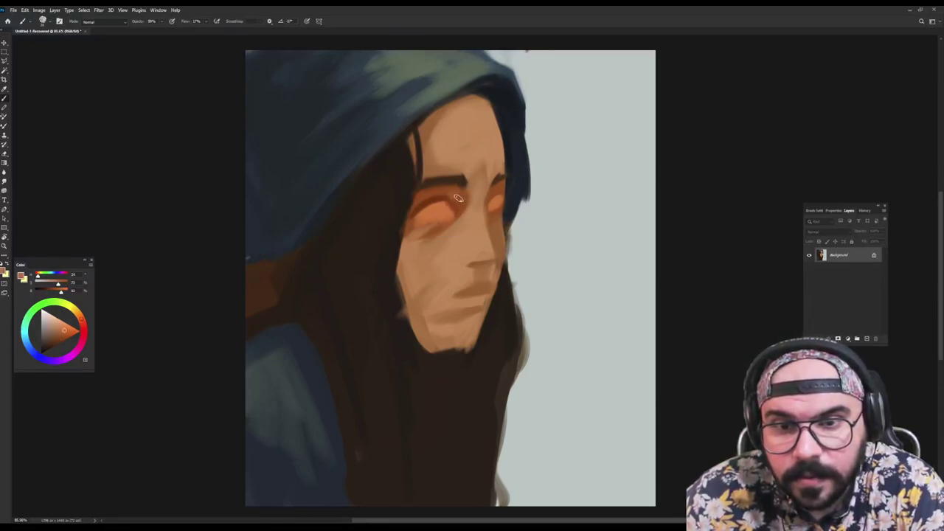
Soften the area between the left eyelid crease and brow with sampled orange-brown tones
left_click(455, 193, "alt")
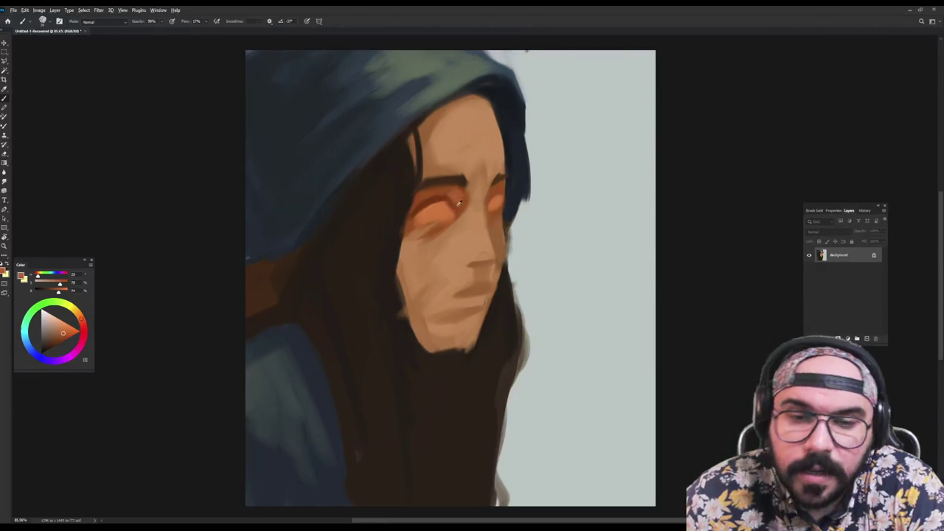
left_click(425, 204, "alt")
left_click(448, 189, "alt")
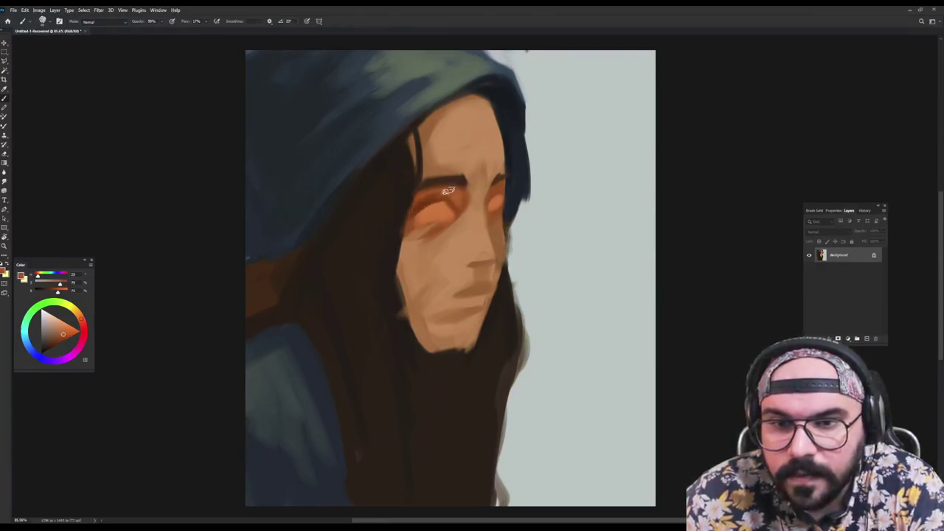
left_click(423, 203, "alt")
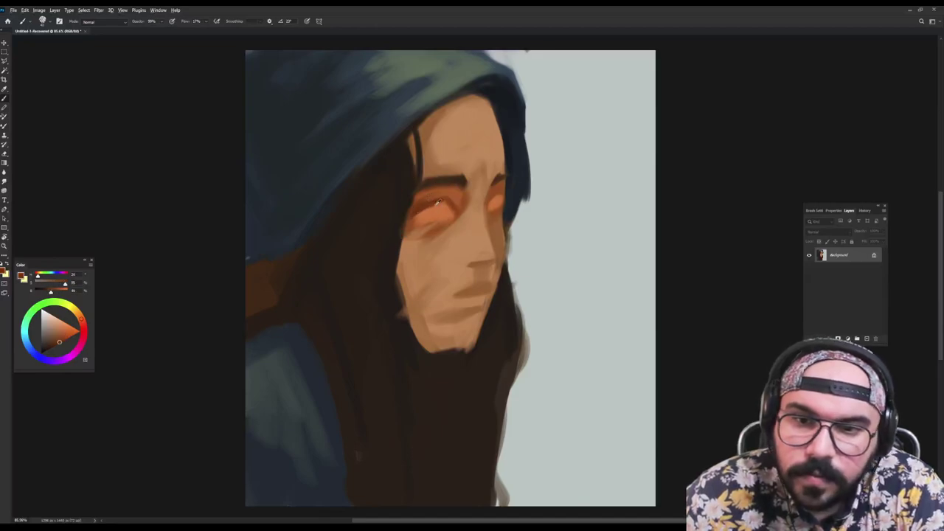
Clean up the face's left contour along the cheek and jaw with sampled dark brown hair colour
key("0")
key("9")
key("9")
left_click(400, 216, "alt")
left_click(385, 238, "alt")
left_click_drag(398, 261, 394, 304)
left_click_drag(395, 258, 411, 329)
left_click_drag(395, 272, 424, 369)
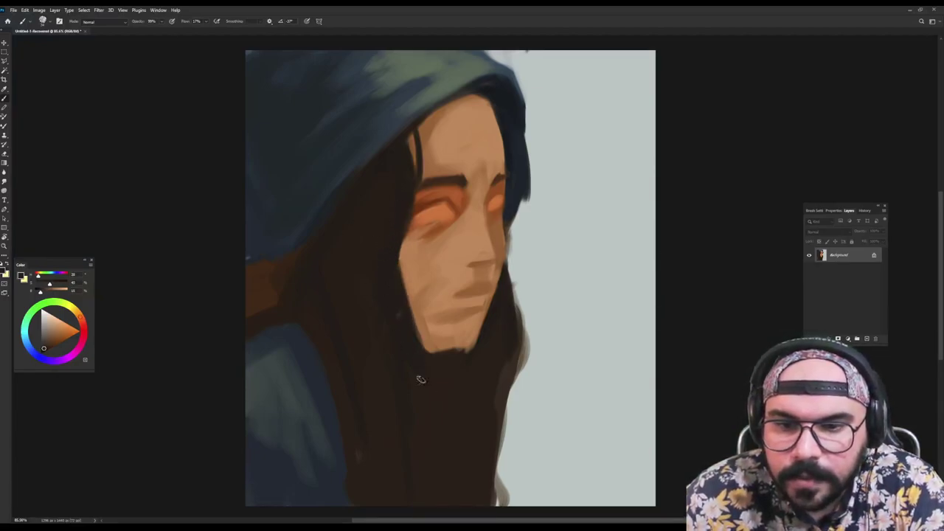
right_click(392, 280, "alt")
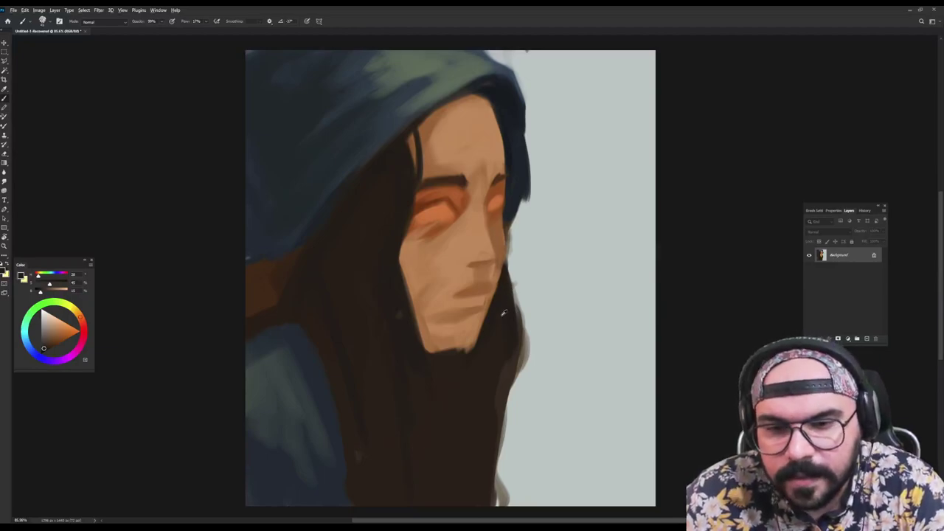
Draw a thin, near-black upper lash line across the left eye, bending down at its inner corner
right_click(439, 216, "alt")
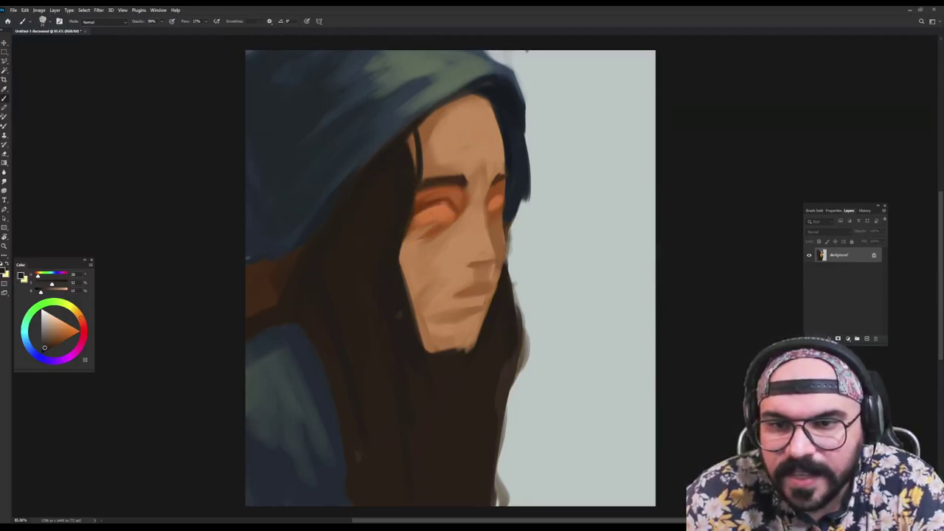
left_click_drag(419, 213, 444, 202)
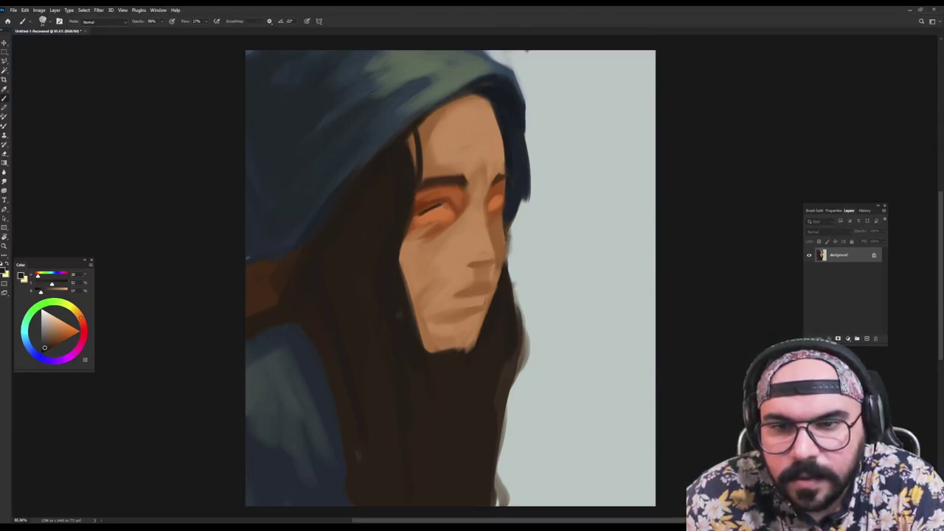
left_click(443, 205, "alt")
left_click(448, 198, "alt")
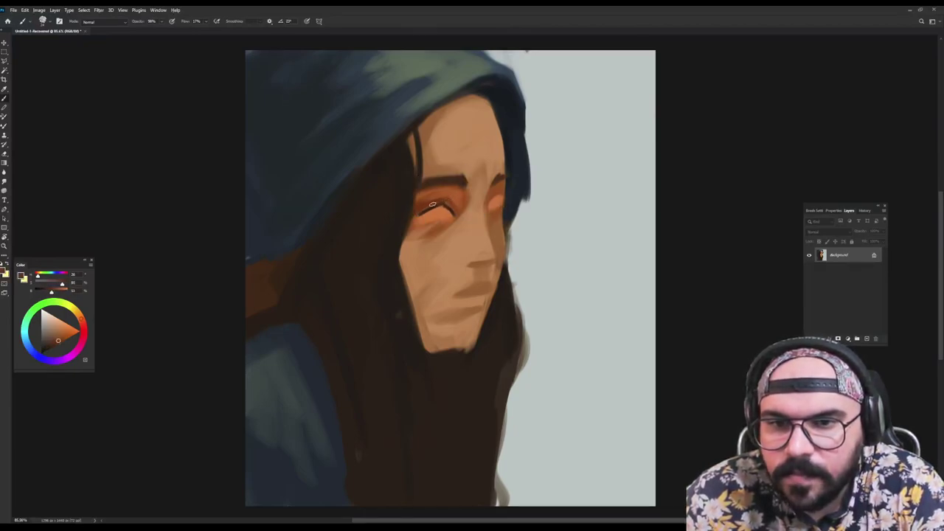
Brighten the left upper eyelid above the lash line with light orange and rework its crease with sampled reddish browns
left_click(438, 202, "alt")
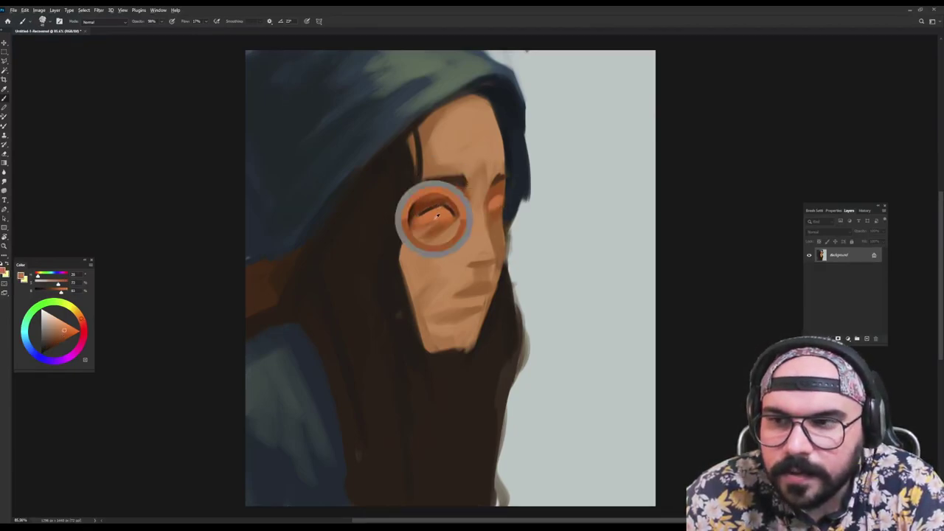
left_click(62, 321)
left_click_drag(421, 207, 441, 200)
left_click(438, 201, "alt")
left_click(422, 205, "alt")
left_click(414, 211, "alt")
left_click_drag(415, 214, 451, 210)
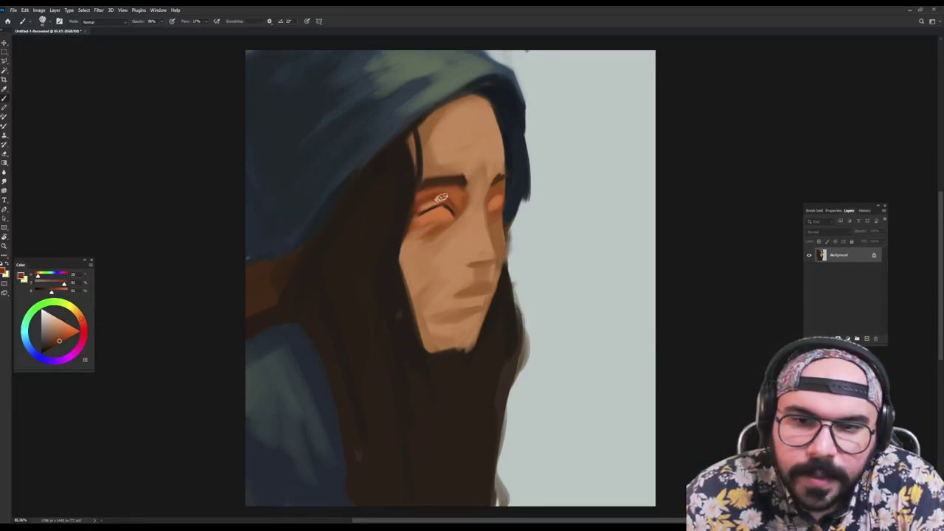
Blend the left eye socket's inner corner and upper lid with sampled orange skin tones
left_click(419, 213, "alt")
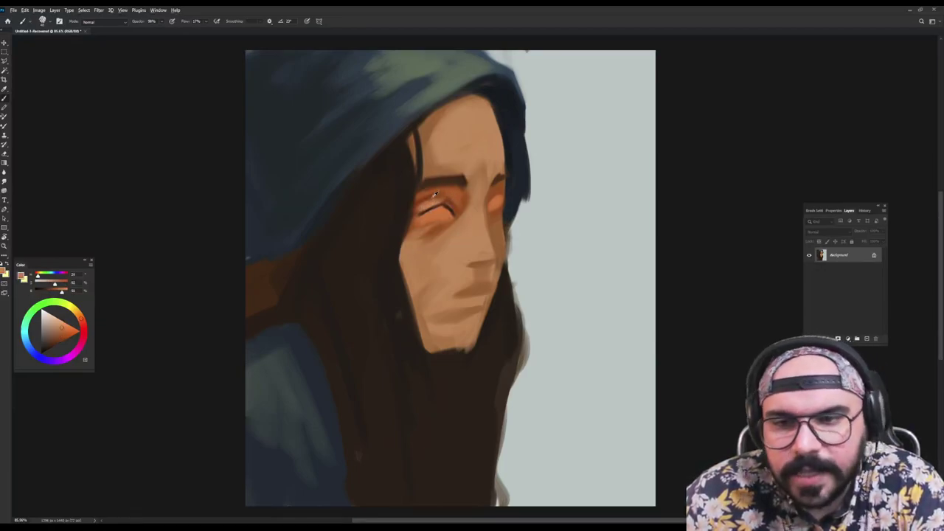
left_click(436, 196, "alt")
right_click(461, 201, "alt")
left_click_drag(460, 199, 454, 188)
left_click(418, 200, "alt")
Shade the underside of the left brow with sampled dark brown, from its inner end out to the hair
left_click(401, 188, "alt")
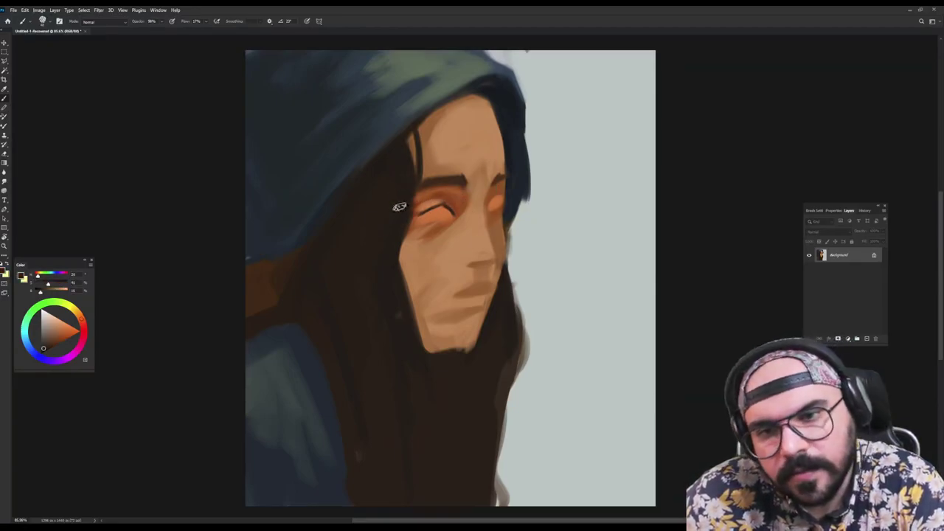
left_click(463, 185, "alt")
left_click_drag(461, 184, 416, 195)
right_click(505, 181, "alt")
Add light peach highlights to the middle and upper forehead and blend them with sampled skin tones
left_click(428, 204, "alt")
left_click(58, 319)
mouse_move(456, 129)
left_mouse_down()
mouse_move(484, 119)
mouse_move(450, 159)
mouse_move(479, 124)
mouse_move(484, 158)
mouse_move(455, 124)
mouse_move(475, 114)
mouse_move(459, 121)
left_mouse_up()
left_click(480, 121, "alt")
left_click(464, 150, "alt")
left_click(481, 116, "alt")
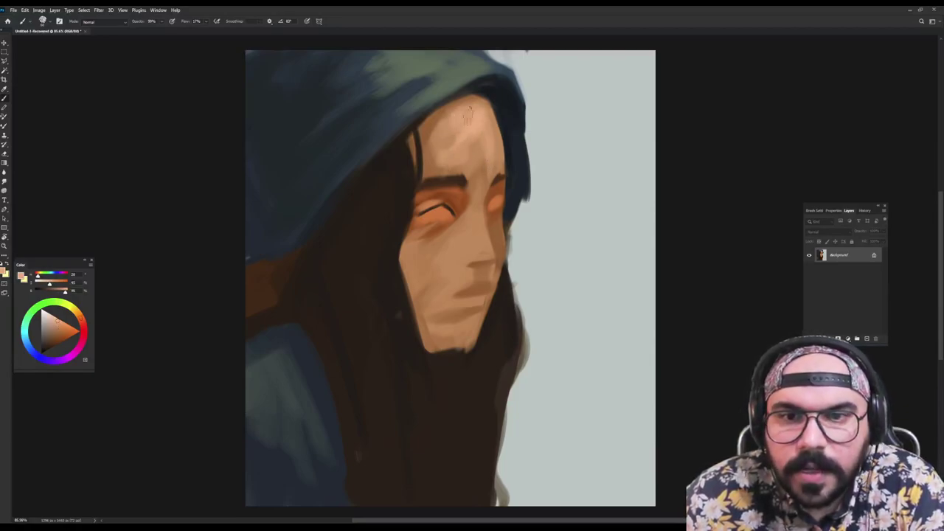
left_click_drag(489, 152, 476, 111)
left_click(480, 156, "alt")
Warm the forehead with a more saturated light orange from its upper right edge down towards the left brow
left_click(425, 193, "alt")
left_click(475, 124, "alt")
left_click(64, 344)
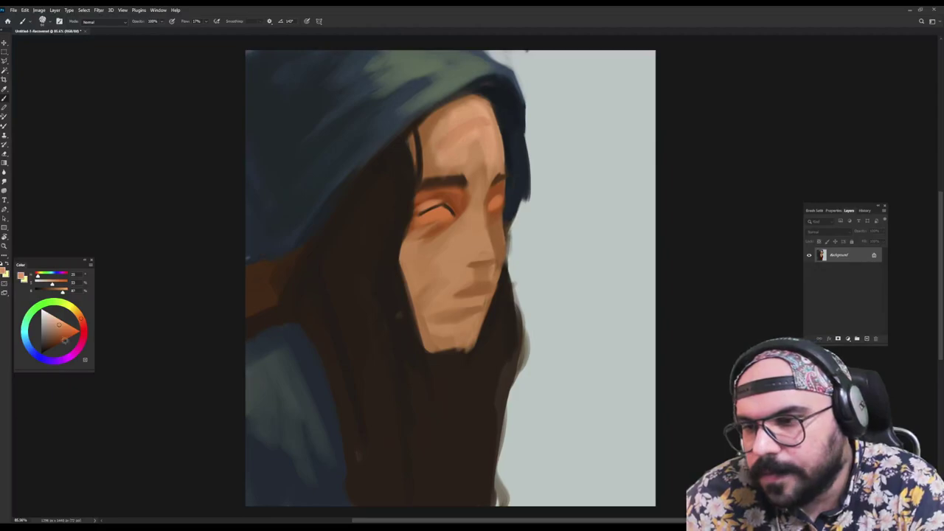
left_click_drag(59, 324, 66, 322)
right_click(485, 128, "alt")
mouse_move(483, 126)
left_mouse_down()
mouse_move(456, 145)
mouse_move(467, 164)
mouse_move(460, 127)
mouse_move(435, 168)
mouse_move(433, 127)
mouse_move(440, 164)
left_mouse_up()
Blend the forehead's left side and upper area with sampled warm skin tones
left_click(430, 162, "alt")
left_click(444, 188, "alt")
left_click(439, 138, "alt")
left_click(450, 152, "alt")
left_click_drag(451, 132, 471, 122)
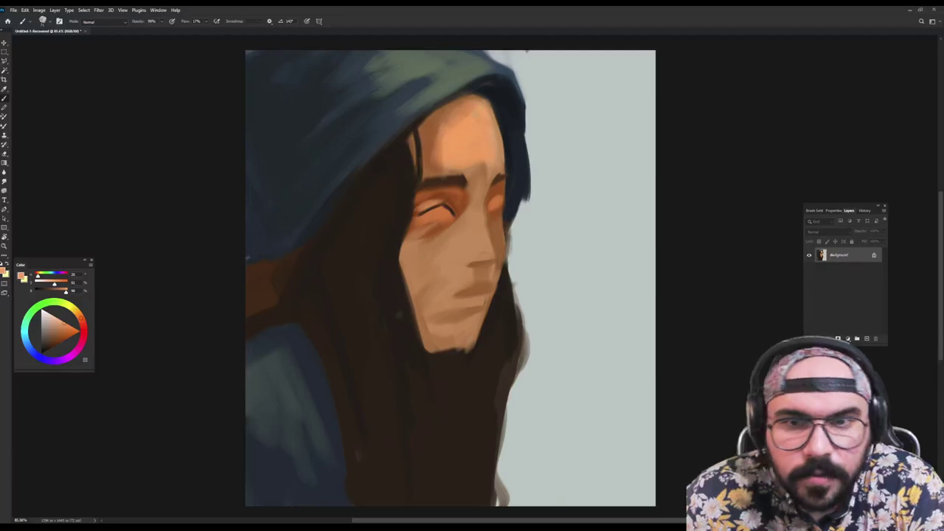
Paint a pale yellow-peach highlight down the right side of the forehead and blend its edges with sampled skin tones
left_click_drag(80, 318, 77, 316)
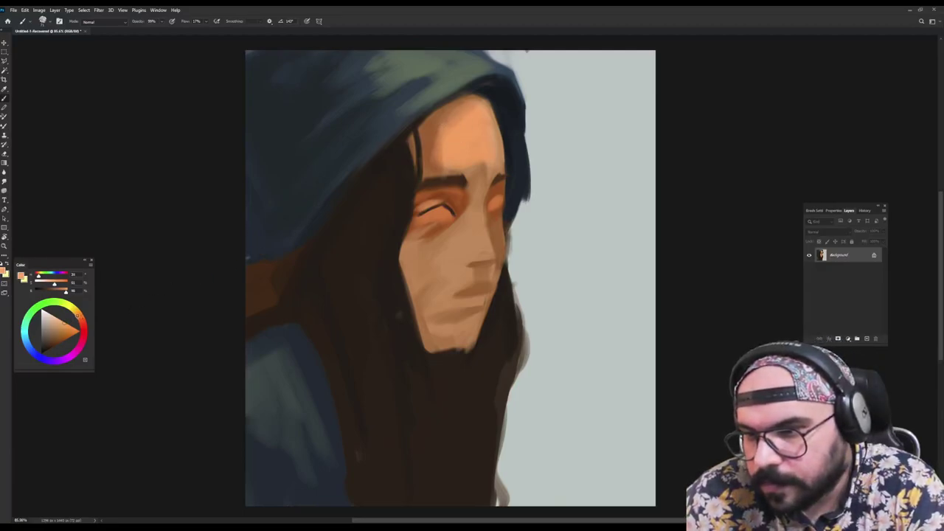
left_click(60, 320)
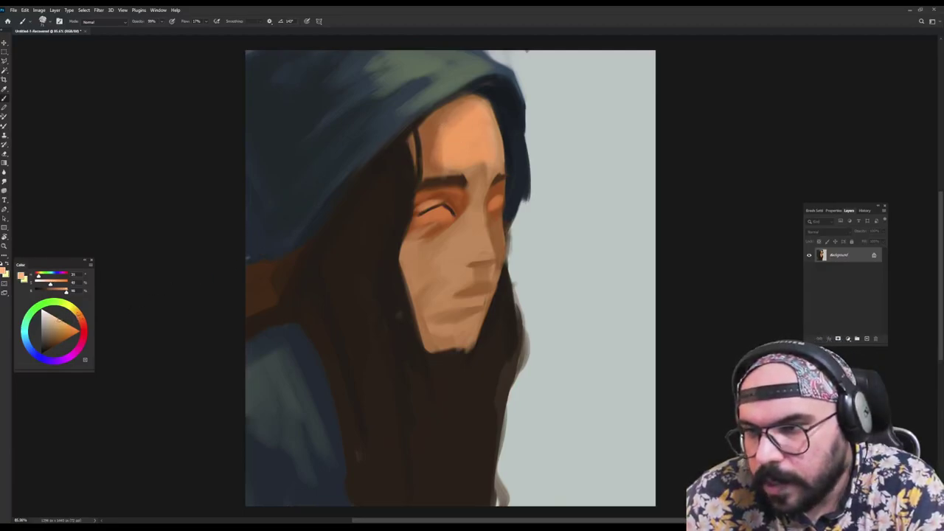
mouse_move(484, 122)
left_mouse_down()
mouse_move(475, 122)
mouse_move(487, 156)
left_mouse_up()
left_click(475, 132, "alt")
left_click(487, 125, "alt")
left_click_drag(477, 117, 488, 150)
left_click(476, 142, "alt")
left_click_drag(492, 151, 484, 127)
left_click(476, 141, "alt")
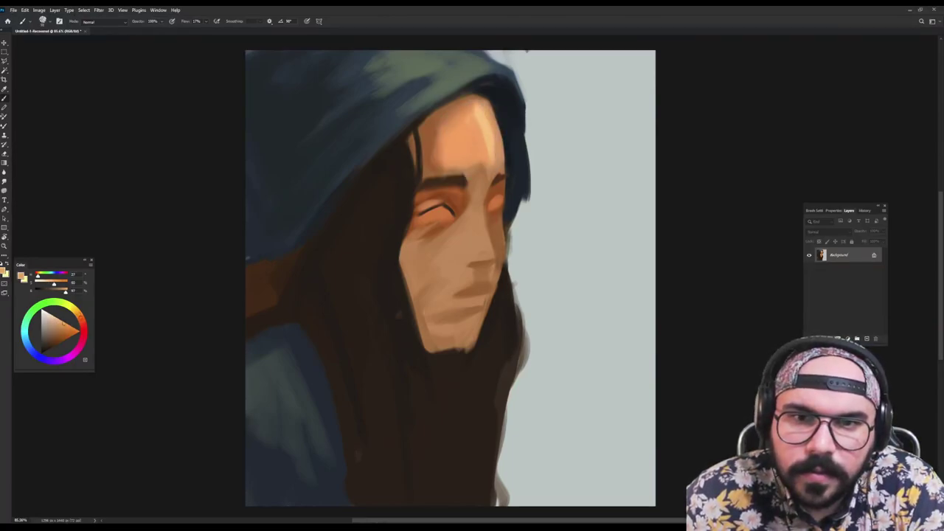
left_click(492, 146, "alt")
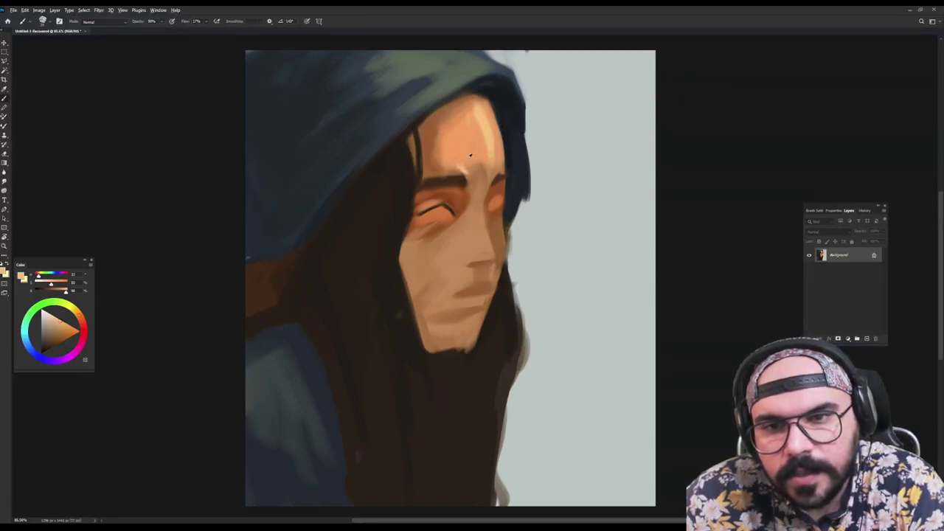
Slim the left brow by painting sampled skin tones along its upper edge and blending the skin around it
left_click(431, 160, "alt")
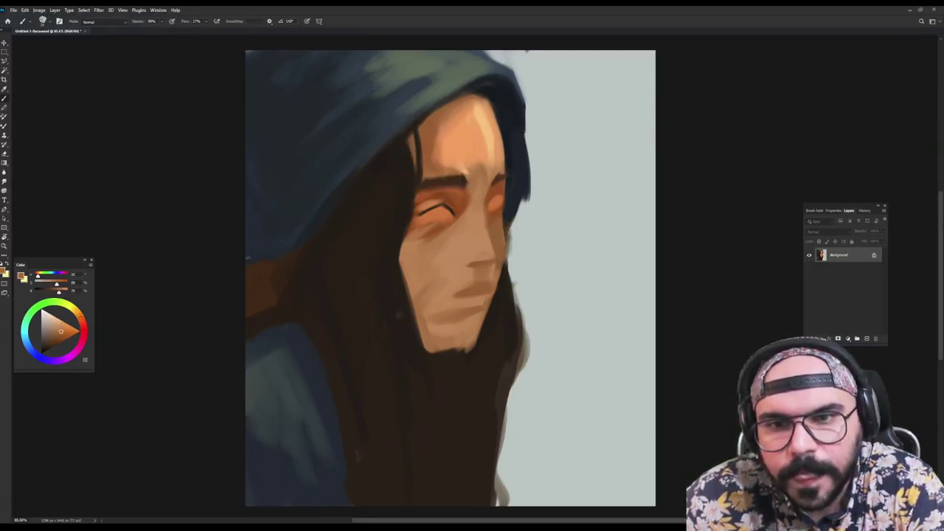
left_click(428, 143, "alt")
left_click(451, 156, "alt")
left_click(442, 179, "alt")
left_click_drag(434, 179, 457, 176)
left_click(439, 169, "alt")
left_click(452, 190, "alt")
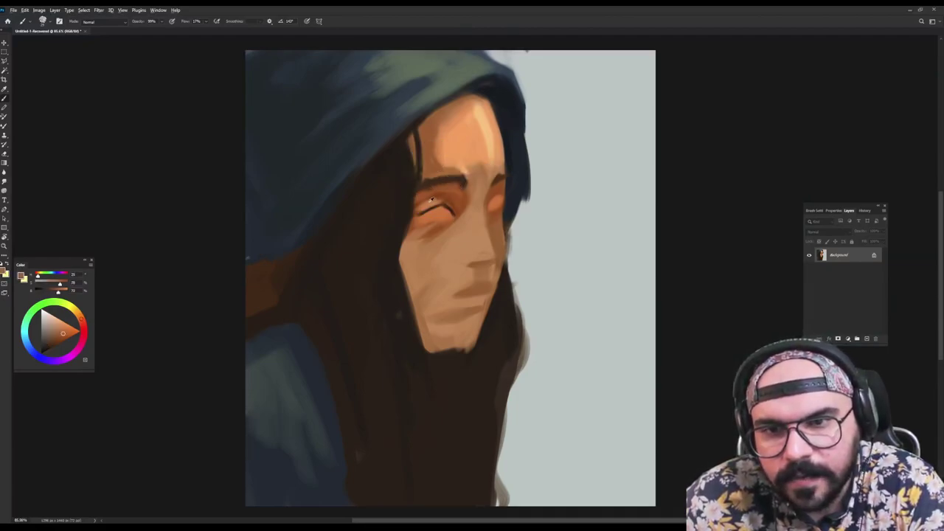
Refine the left eye's upper lid and crease with small strokes of sampled orange and reddish brown
left_click(431, 199, "alt")
left_click(431, 198, "alt")
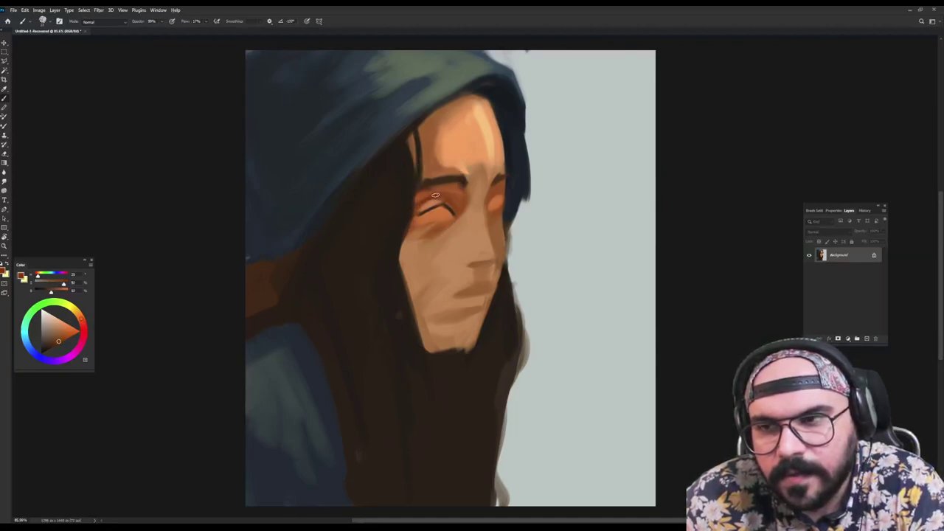
left_click(441, 199, "alt")
left_click(439, 196, "alt")
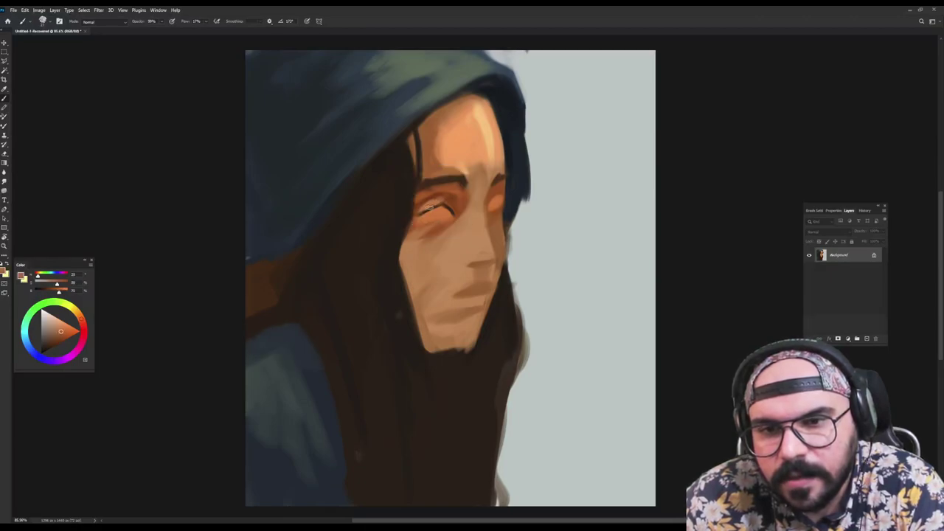
left_click(441, 196, "alt")
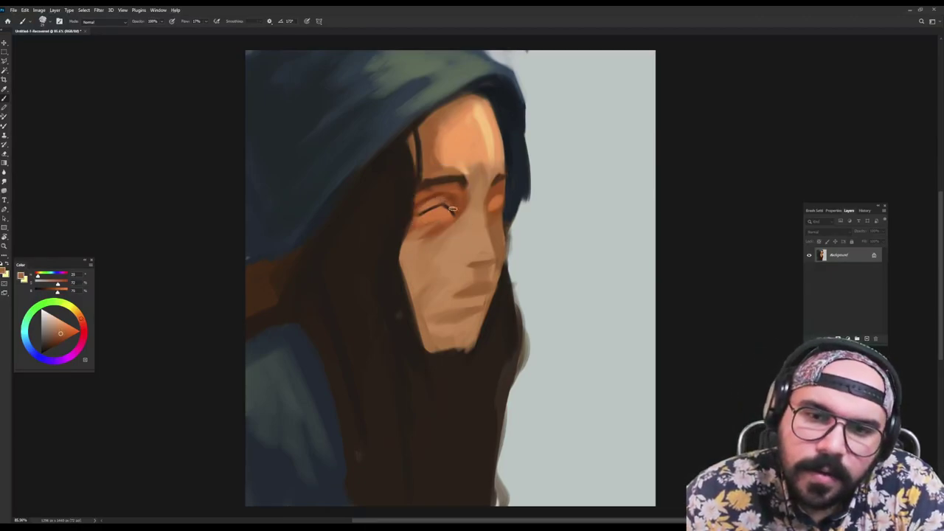
left_click(441, 203, "alt")
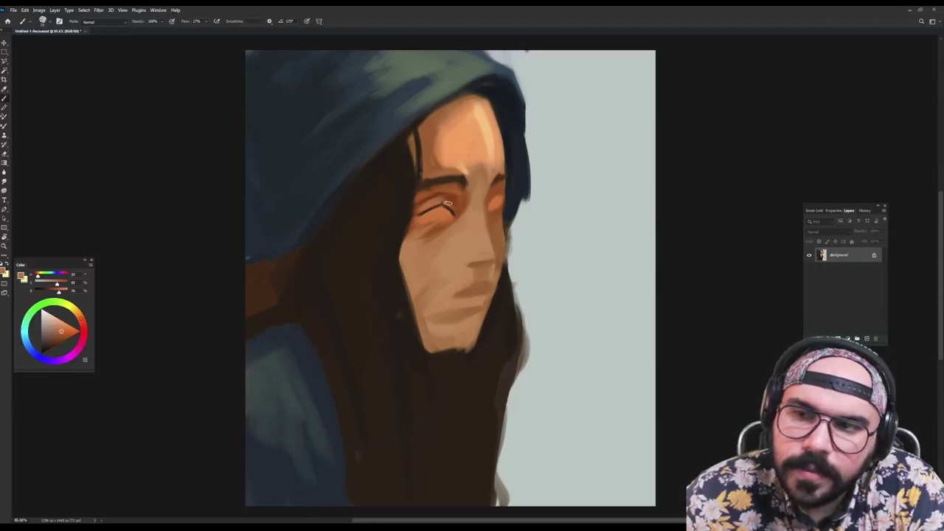
left_click(451, 193, "alt")
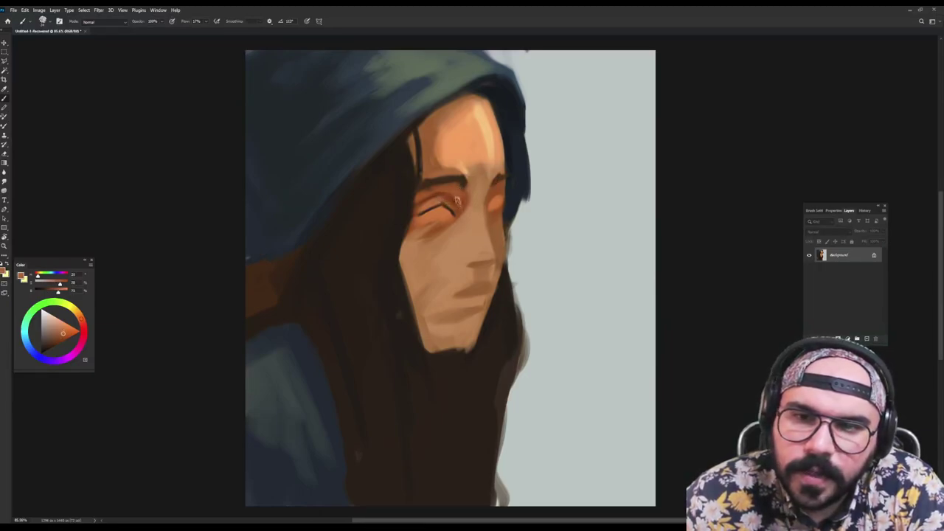
Darken and reshape the left brow with sampled dark brown, and blend the skin above it and between the brows
left_click(414, 184, "alt")
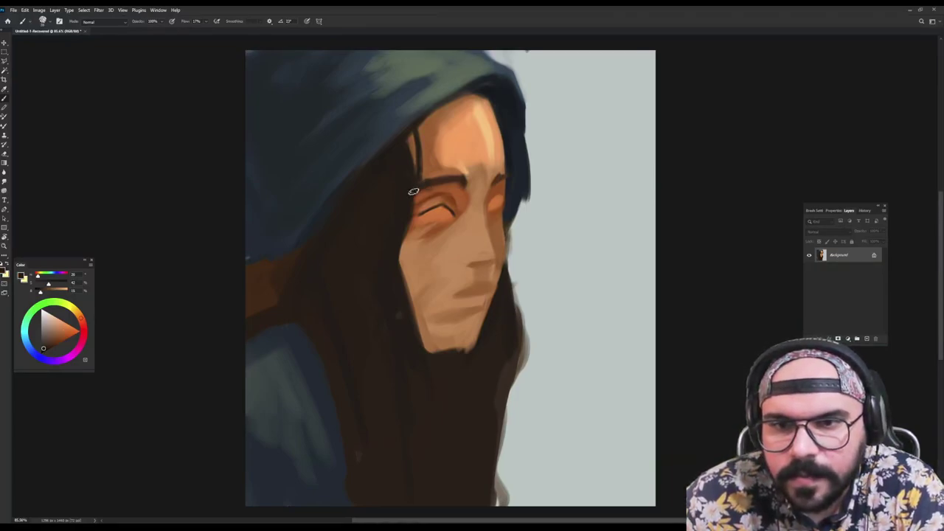
left_click(429, 182, "alt")
mouse_move(432, 184)
left_mouse_down()
mouse_move(463, 189)
mouse_move(440, 182)
mouse_move(480, 171)
mouse_move(465, 161)
mouse_move(483, 176)
left_mouse_up()
left_click(443, 181, "alt")
left_click(451, 166, "alt")
left_click(473, 173, "alt")
left_click(468, 159, "alt")
left_click(426, 161, "alt")
left_click(475, 163, "alt")
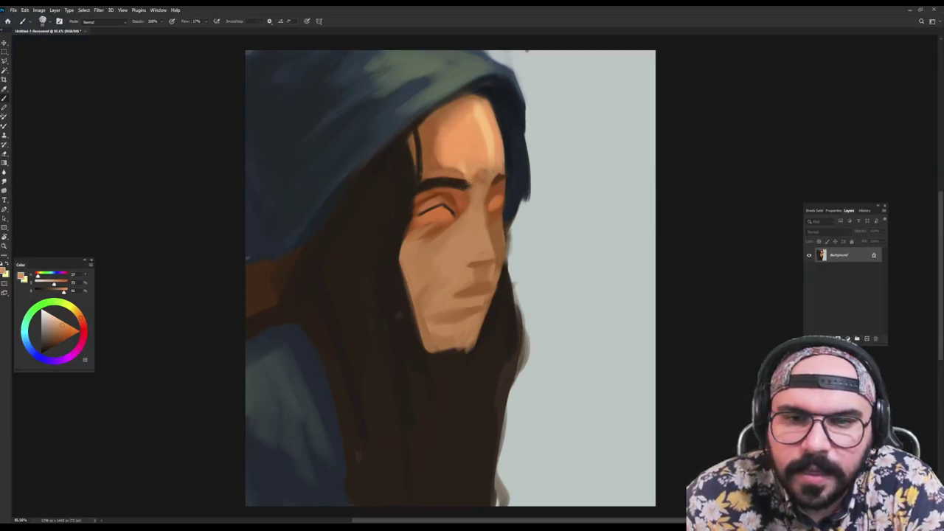
Blend the area between the brows and the inner corner of the left eye socket with sampled orange-browns
left_click(483, 179, "alt")
left_click(450, 189, "alt")
left_click(465, 197, "alt")
mouse_move(461, 205)
left_mouse_down()
mouse_move(464, 196)
mouse_move(477, 200)
left_mouse_up()
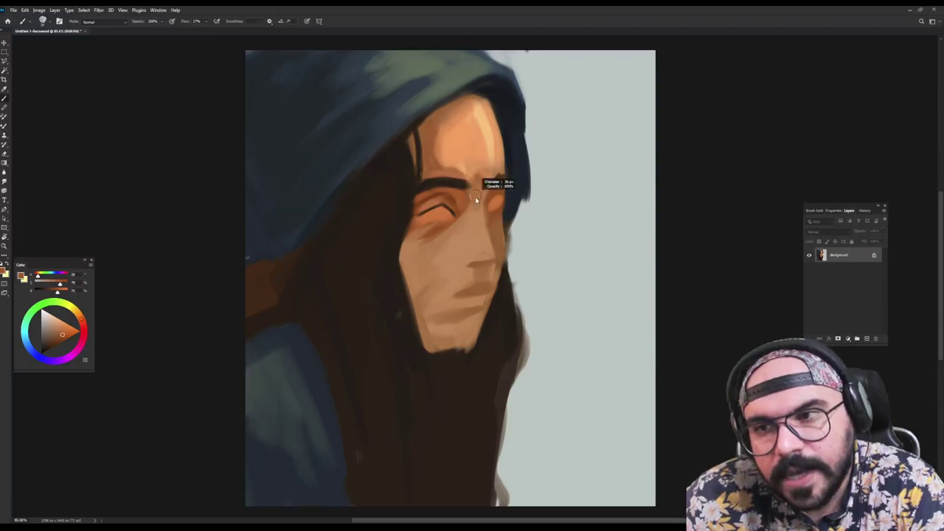
Highlight the nose bridge with light peach sampled from the forehead, from between the brows down towards the tip
left_click(491, 153, "alt")
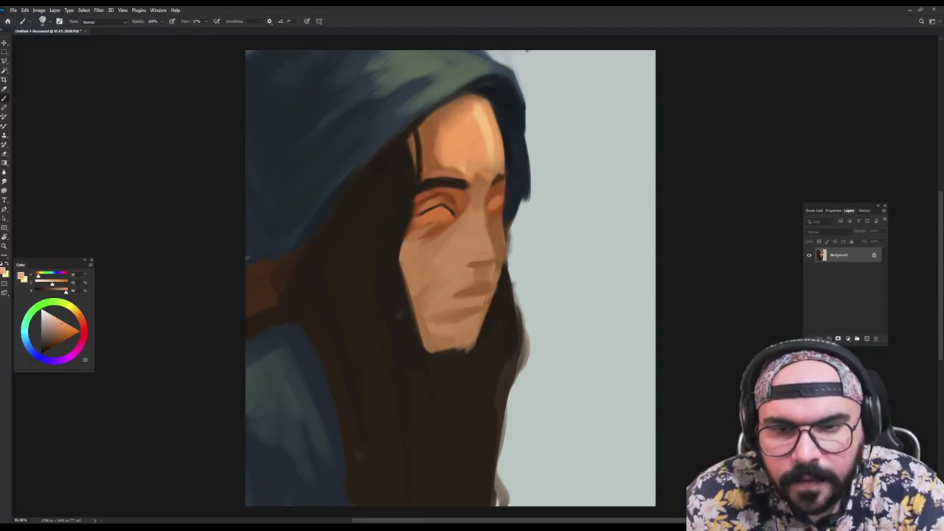
left_click_drag(477, 220, 485, 220)
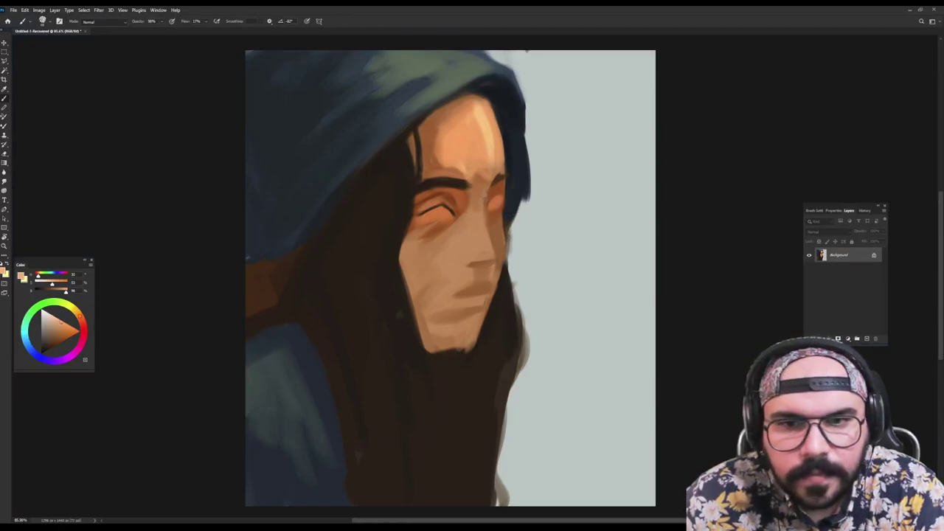
left_click_drag(482, 186, 485, 247)
left_click_drag(478, 222, 437, 254)
left_click(481, 224, "alt")
Shade the left cheek below the eye with sampled warm brown, down beside the nose
left_click(434, 230, "alt")
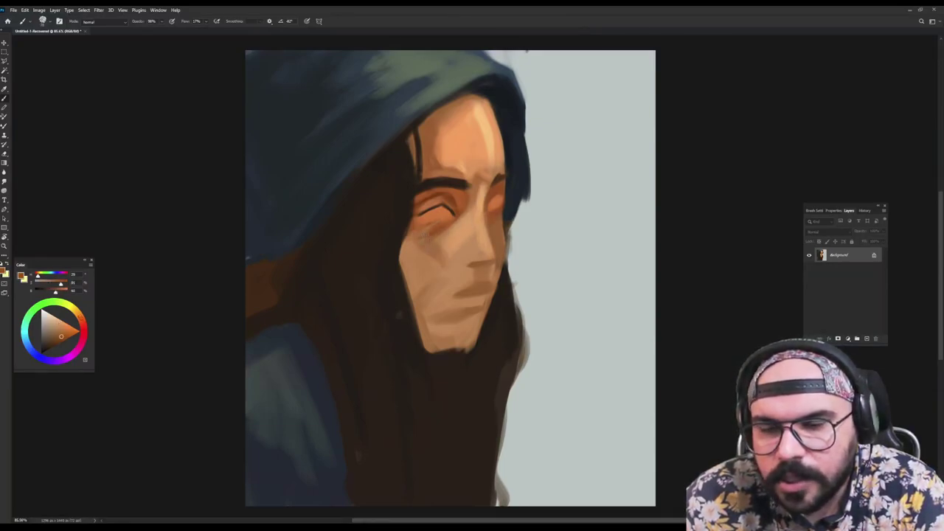
left_click(444, 242, "alt")
left_click(421, 242, "alt")
mouse_move(420, 244)
left_mouse_down()
mouse_move(420, 274)
mouse_move(442, 284)
mouse_move(448, 243)
mouse_move(444, 287)
left_mouse_up()
Model the left cheekbone and under-eye area with sampled peach and orange-brown tones
left_click(483, 130, "alt")
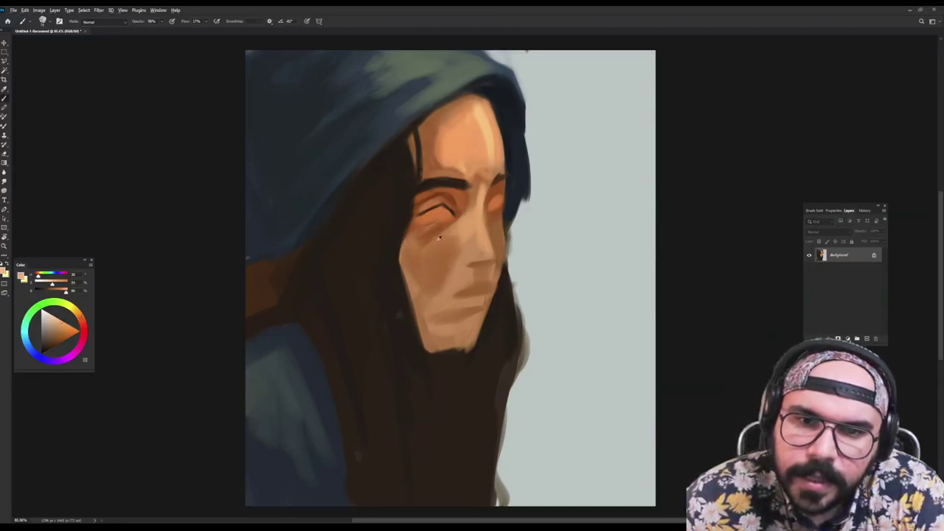
mouse_move(418, 240)
left_mouse_down()
mouse_move(416, 262)
mouse_move(411, 247)
mouse_move(417, 253)
mouse_move(402, 258)
mouse_move(443, 223)
mouse_move(410, 249)
left_mouse_up()
left_click(421, 254, "alt")
left_click(436, 230, "alt")
mouse_move(443, 234)
left_mouse_down()
mouse_move(411, 245)
mouse_move(417, 236)
mouse_move(430, 258)
left_mouse_up()
left_click(417, 225, "alt")
left_click(429, 238, "alt")
left_click_drag(447, 234, 444, 257)
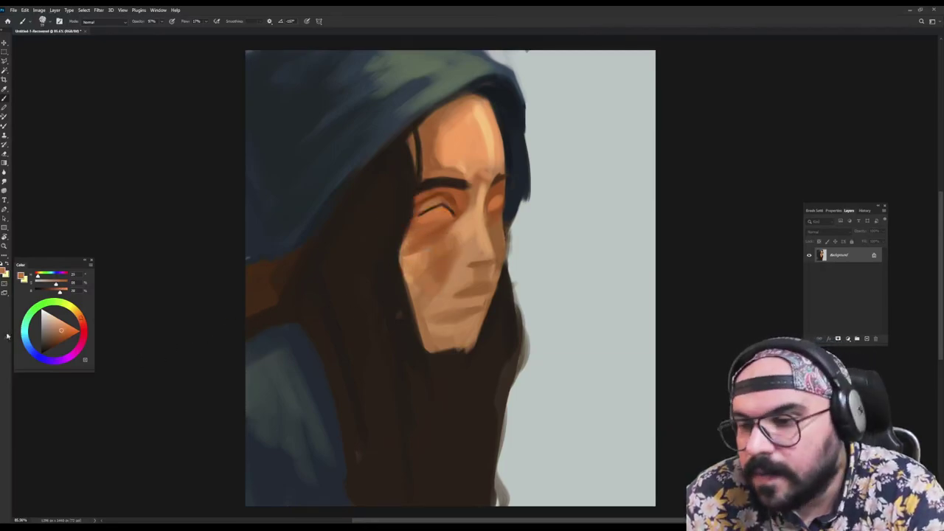
Add a red blush to the left cheek and soften it into the surrounding skin with sampled tones
left_click(83, 325)
left_click(70, 332)
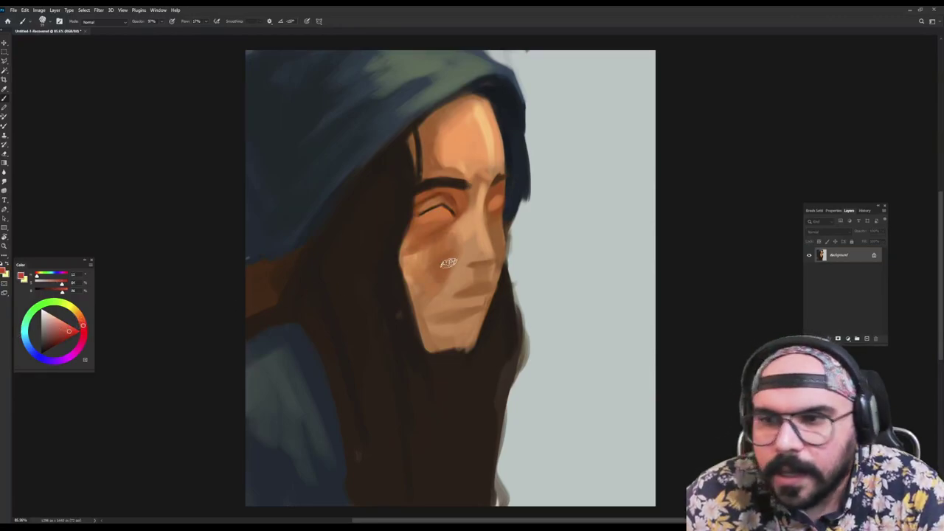
mouse_move(423, 268)
left_mouse_down()
mouse_move(421, 282)
mouse_move(436, 276)
left_mouse_up()
left_click(421, 267, "alt")
left_click(435, 248, "alt")
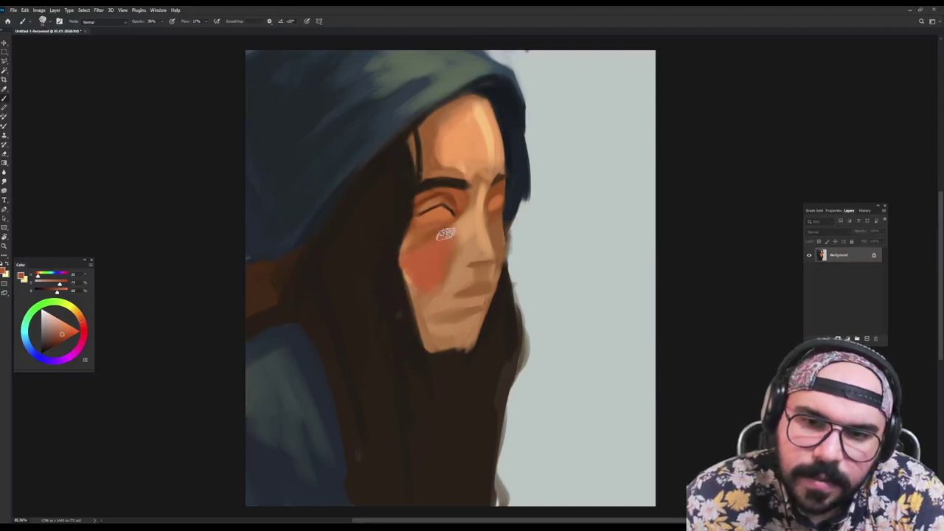
Lower the brush flow to 6% and deepen the inner part of the left eye socket with sampled reddish brown
left_click(462, 205, "alt")
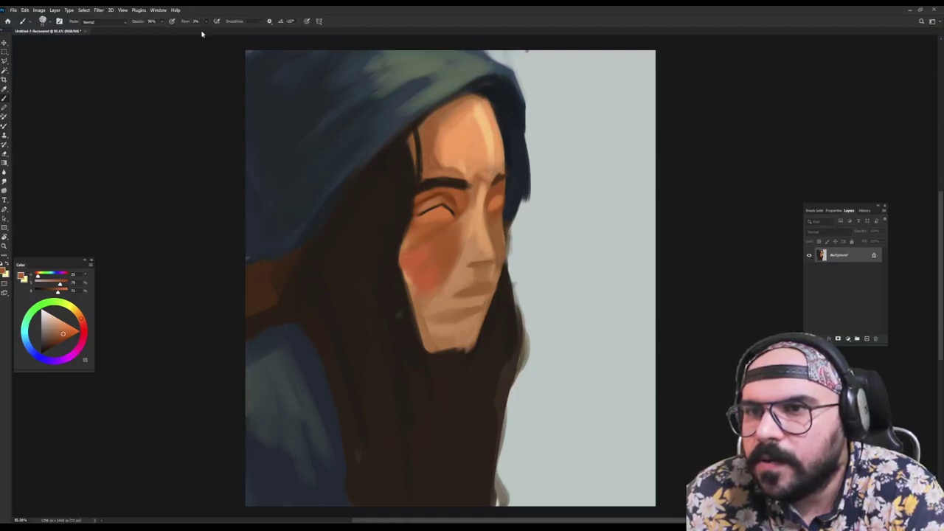
left_click(453, 202, "alt")
mouse_move(455, 203)
left_mouse_down()
mouse_move(457, 211)
mouse_move(452, 200)
left_mouse_up()
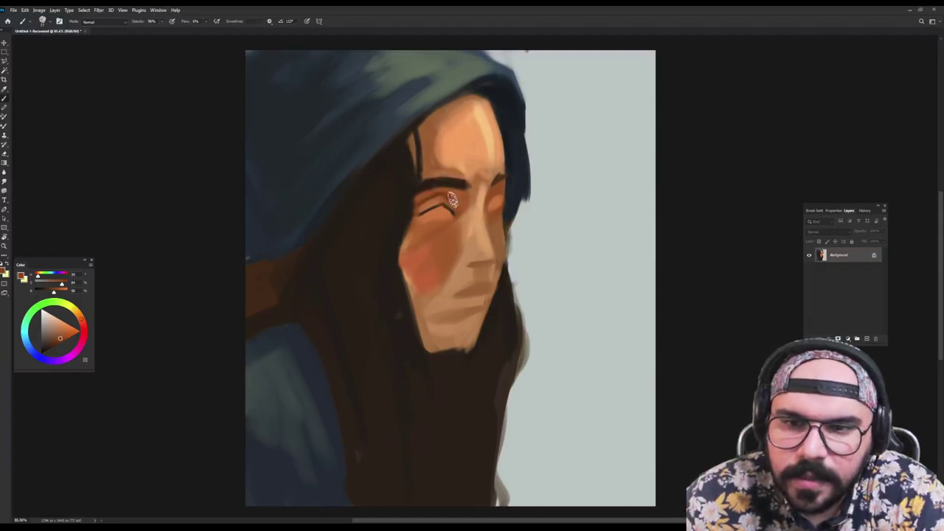
Lighten the skin below the left eye with light orange and define the lower lid with reddish brown
left_click(456, 229, "alt")
left_click(62, 323)
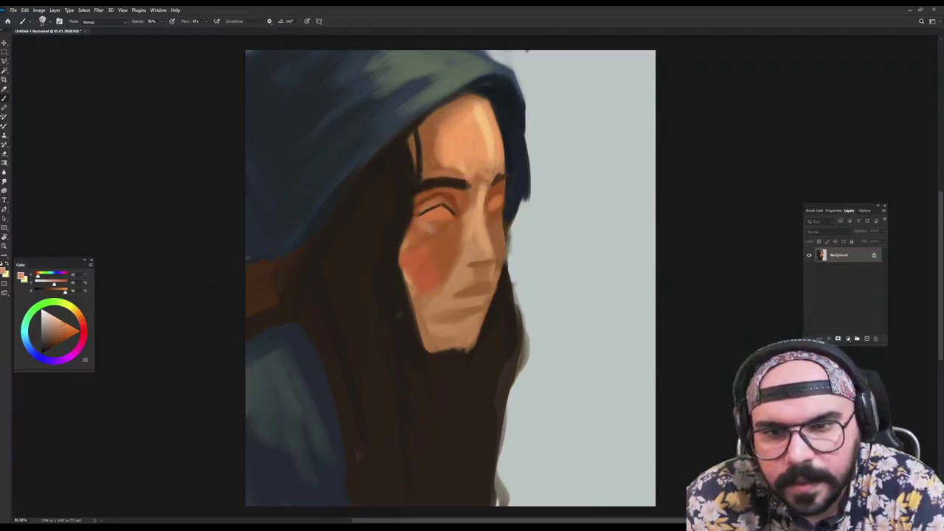
left_click(476, 204, "alt")
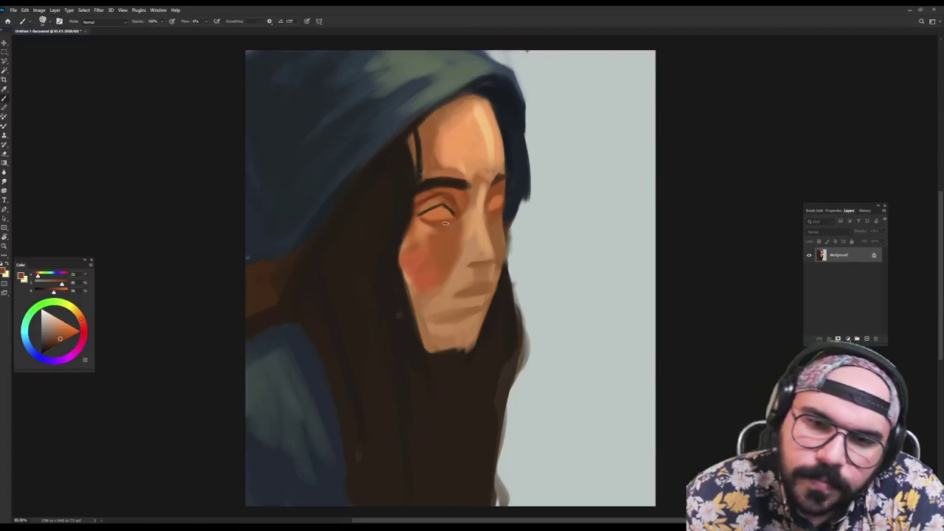
Draw the far eye's dark lash line with dark brown sampled from the hair
left_click(396, 222, "alt")
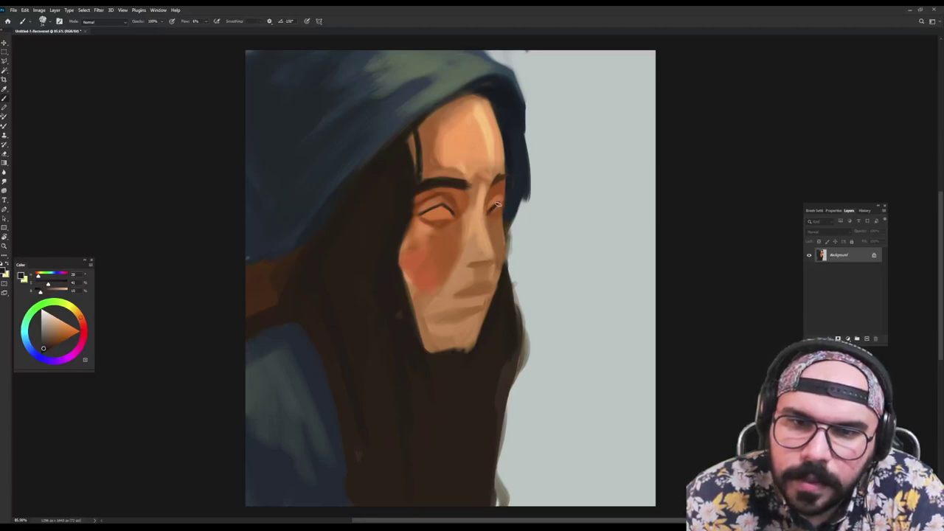
left_click_drag(502, 205, 513, 209)
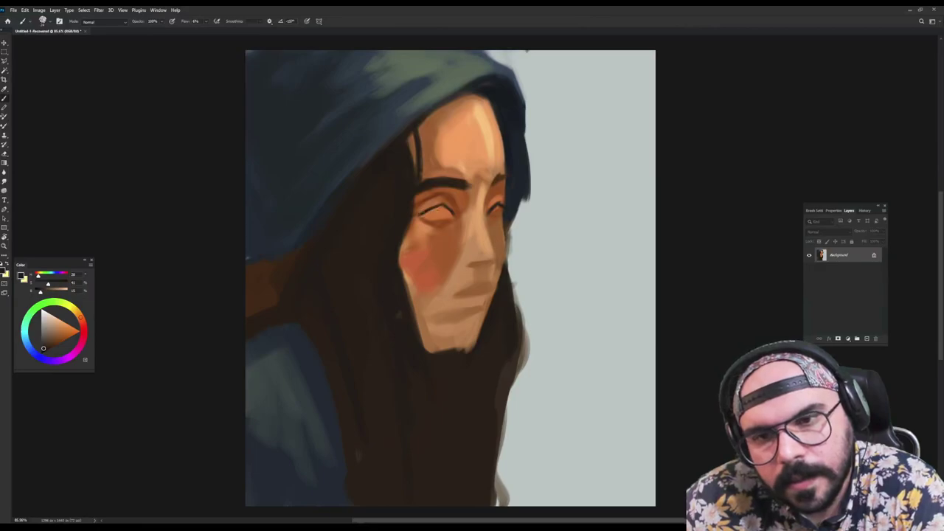
left_click(484, 191, "alt")
Shade the skin between the left brow's inner end and the nose bridge with sampled reddish brown
left_click(465, 198, "alt")
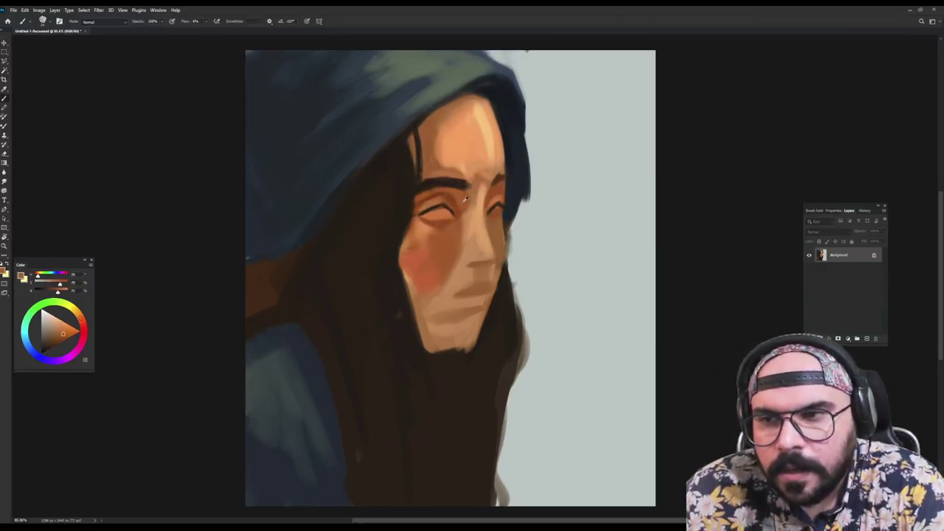
left_click(468, 199, "alt")
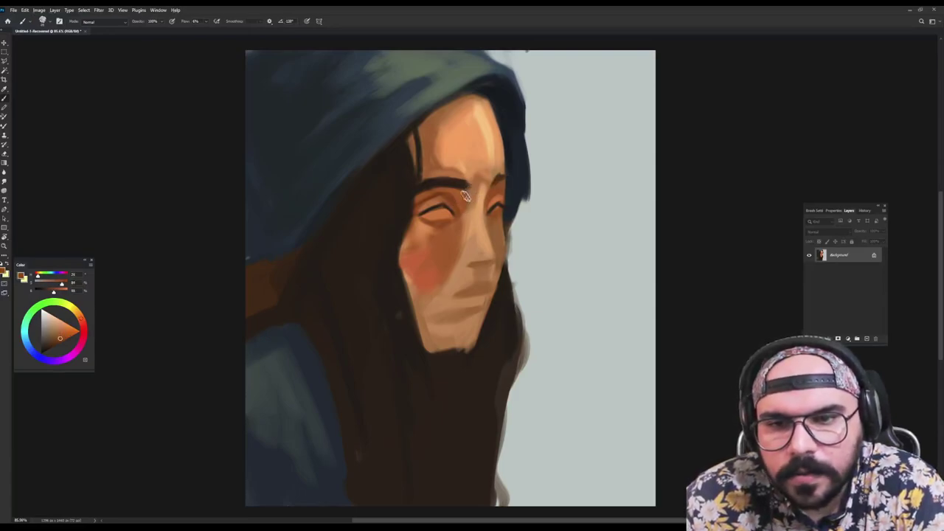
left_click(474, 191, "alt")
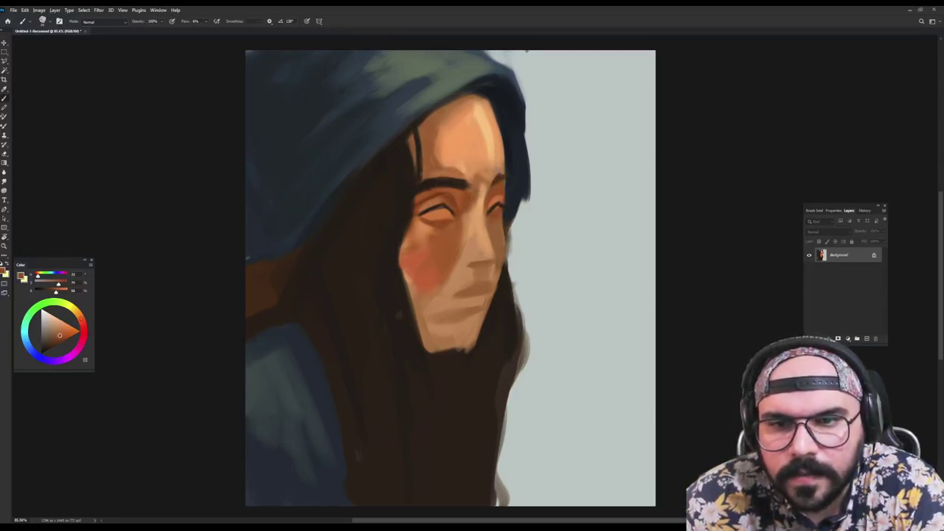
Brighten the skin above the left brow and between both brows with light peach strokes
left_click(434, 169, "alt")
left_click(446, 157, "alt")
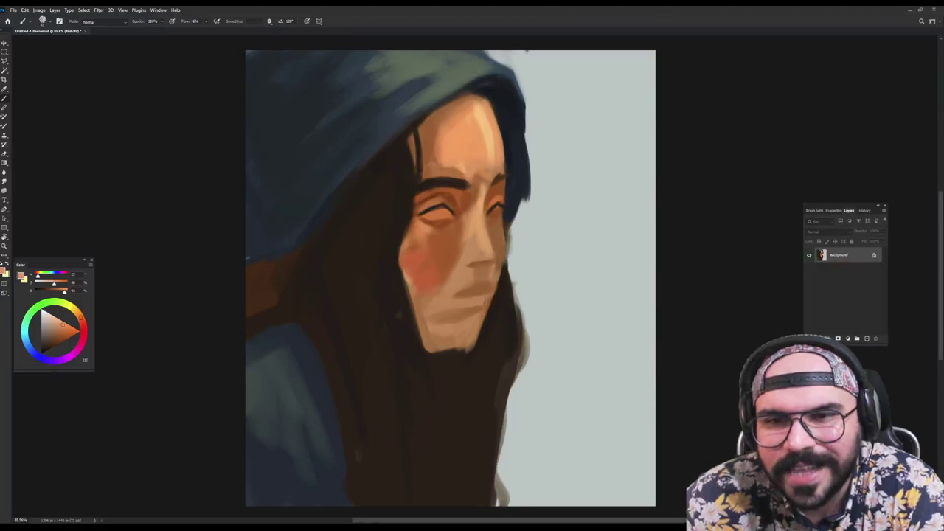
left_click(458, 149, "alt")
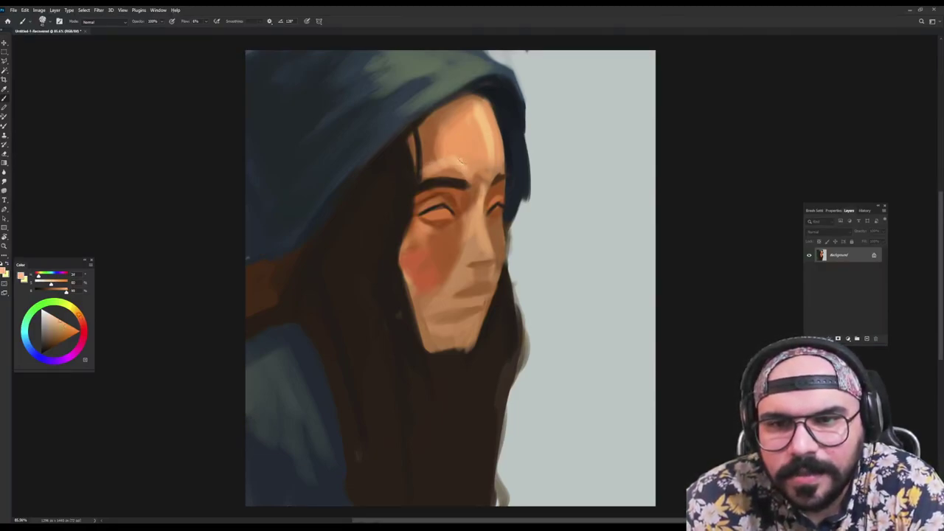
left_click_drag(491, 154, 486, 176)
Add a thin light peach highlight beside the nose bridge at the left eye's inner corner
left_click(427, 235, "alt")
key("9")
left_click(463, 210, "alt")
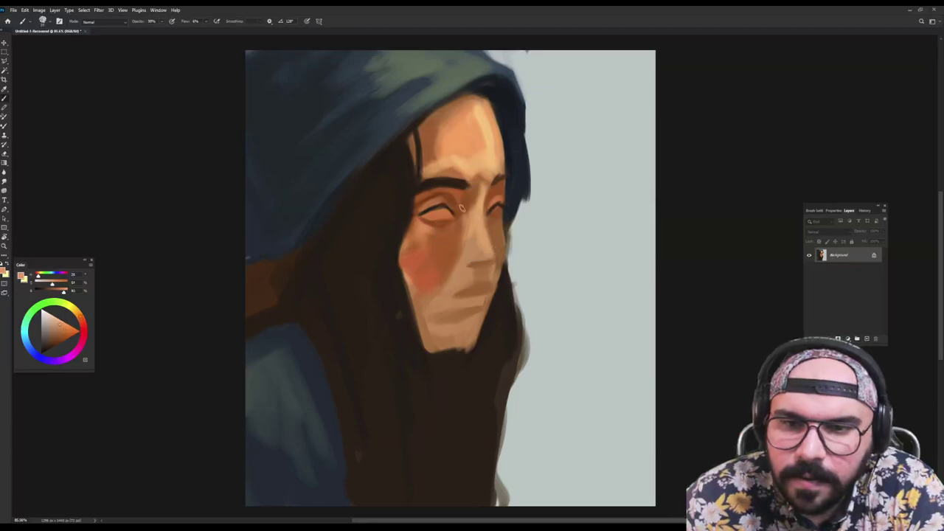
left_click(463, 198, "alt")
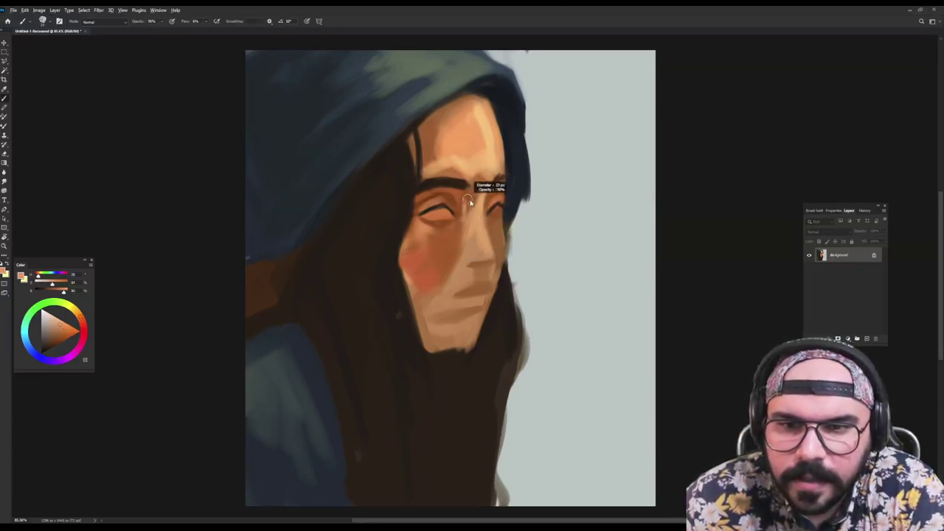
key("0")
left_click(472, 223, "alt")
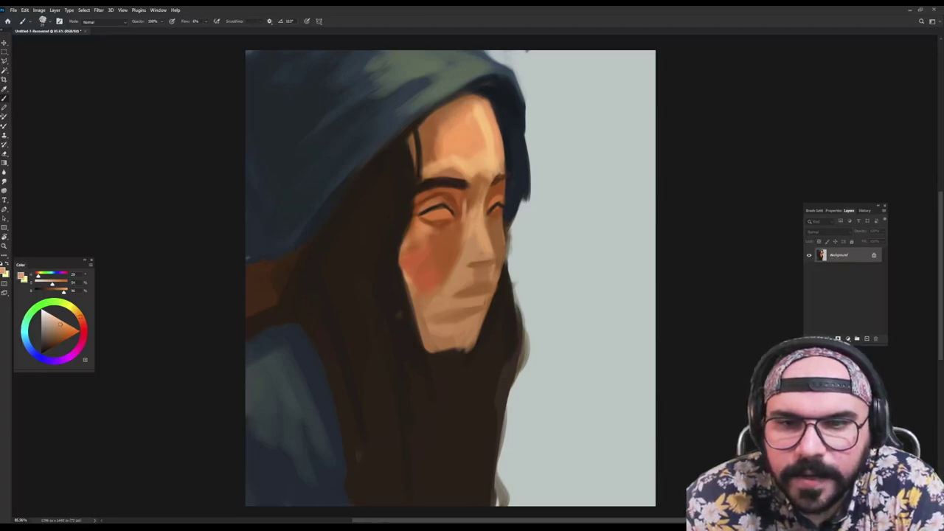
Brighten the ridge of the nose with a very light peach and blend it using sampled skin tones
left_click(57, 318)
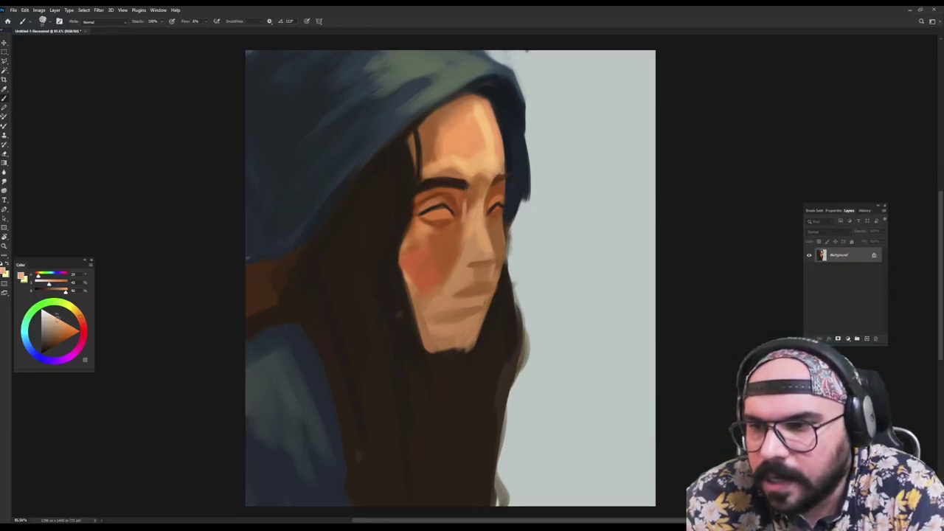
left_click(53, 317)
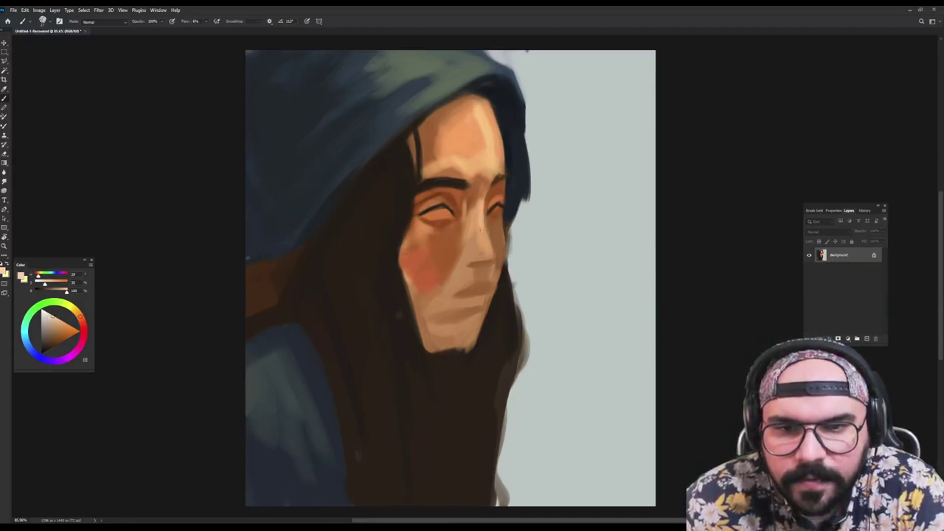
left_click(482, 211, "alt")
left_click(480, 224, "alt")
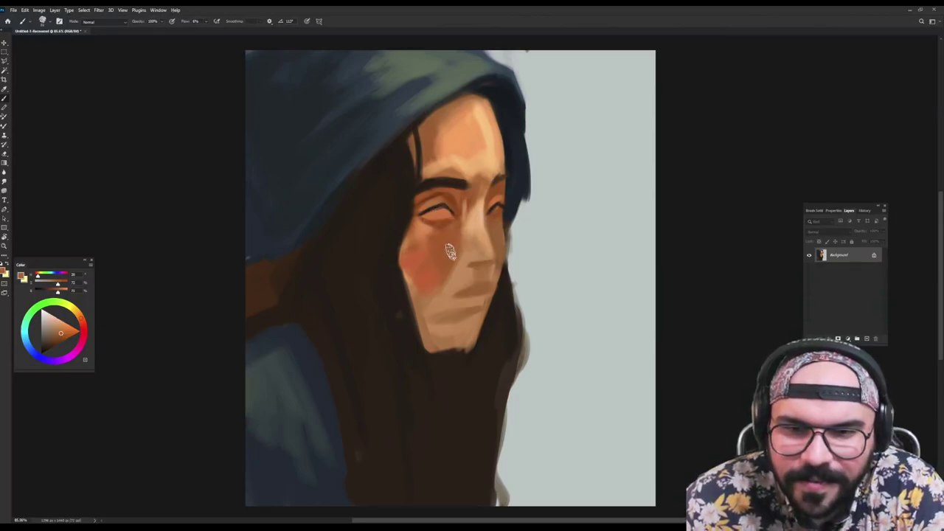
Blend the near cheek beside the nose with warm orange-brown tones sampled from the surrounding skin
left_click(468, 252, "alt")
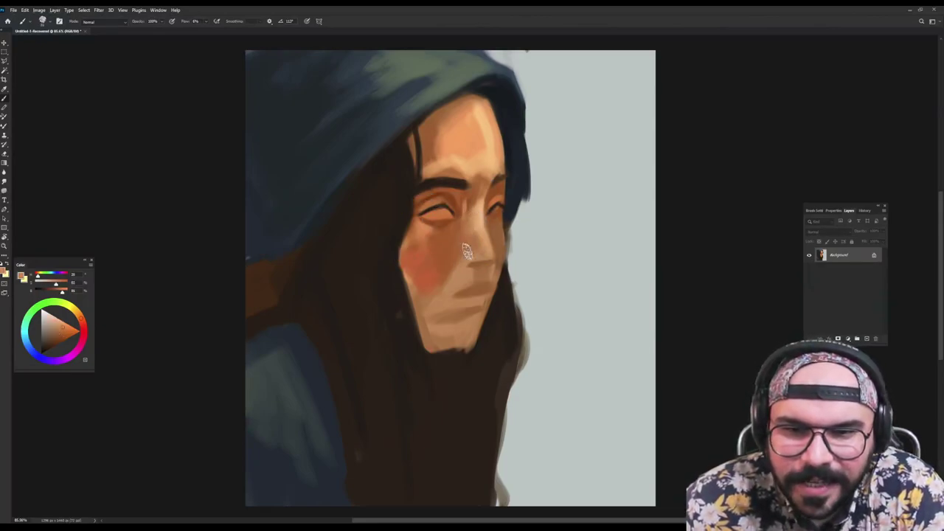
left_click(441, 250, "alt")
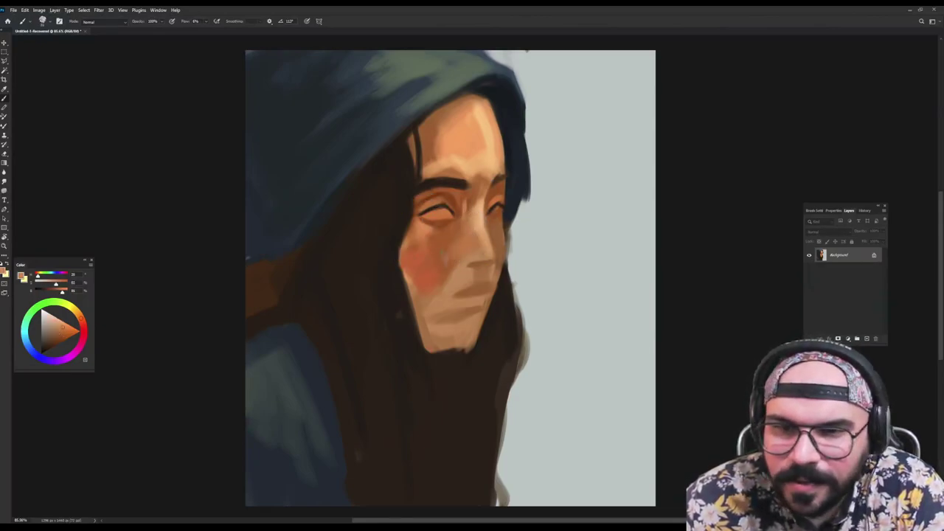
left_click(436, 250, "alt")
Paint the hair edge along the near cheek and jaw with dark brown sampled from the hair
left_click(391, 246, "alt")
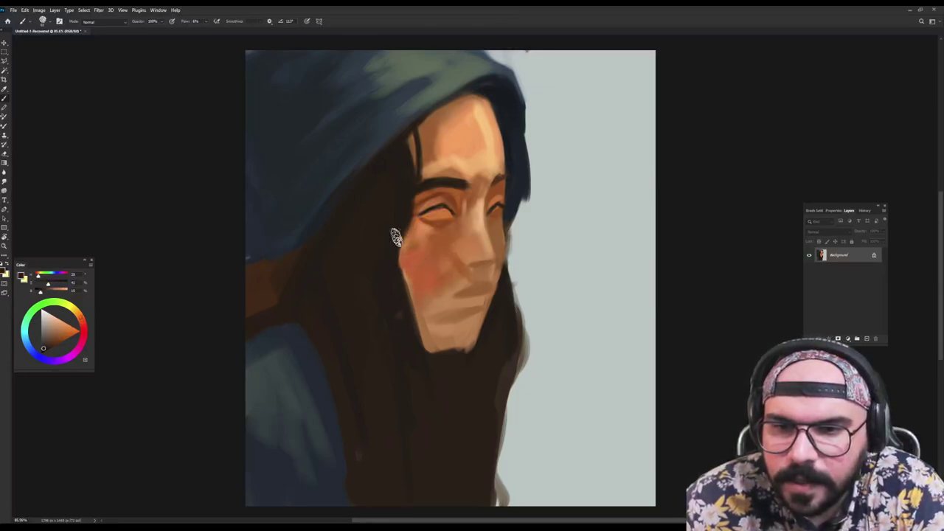
left_click_drag(396, 260, 415, 334)
left_click_drag(392, 301, 376, 292)
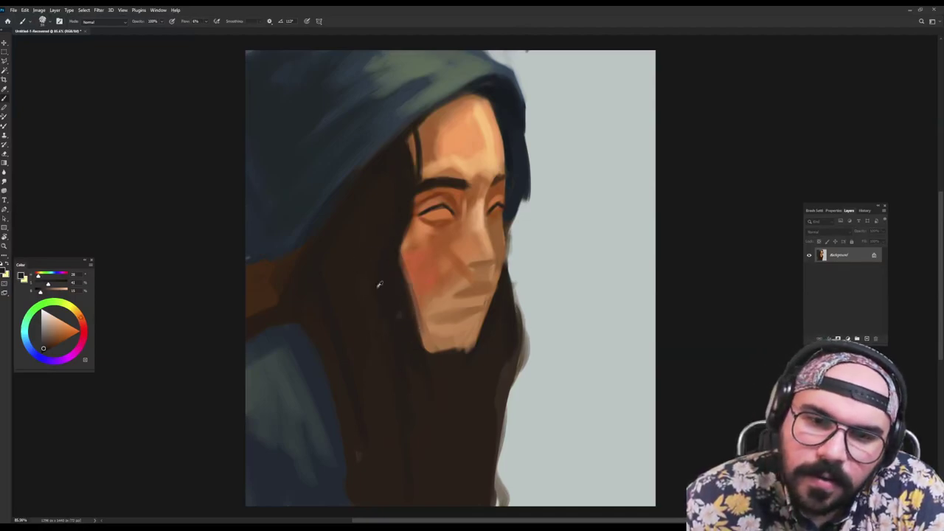
Darken the hood's inner shadow above the forehead with dark tones sampled beneath the rim
left_click(495, 99, "alt")
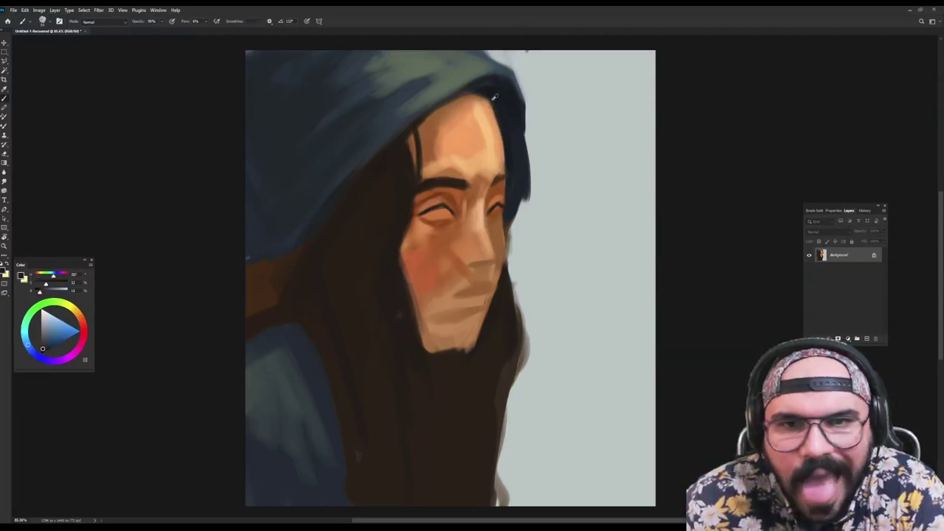
left_click(491, 87, "alt")
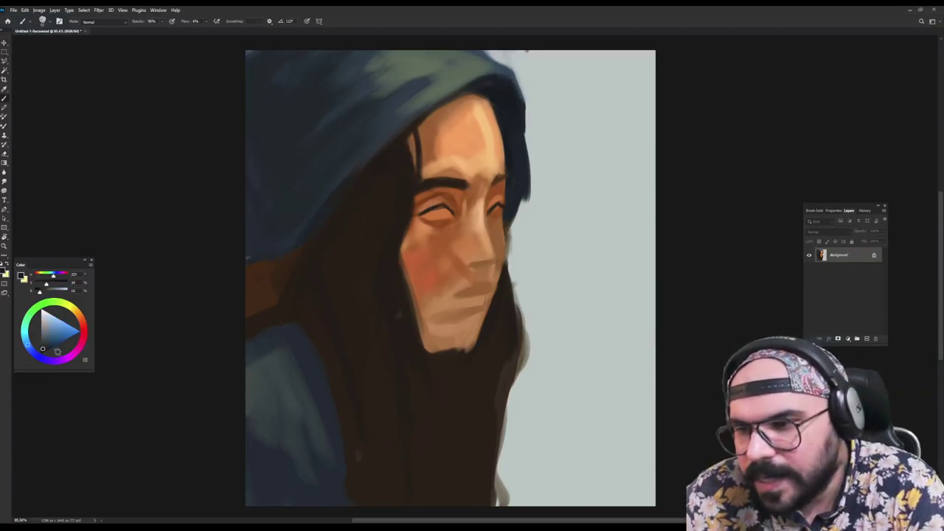
left_click(48, 350)
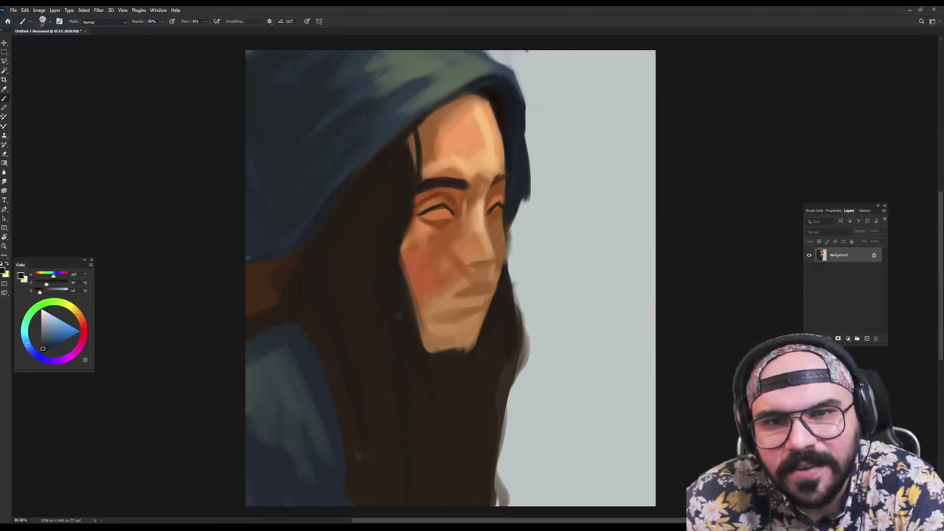
Trim the hood's outer edge on the far side of the face with the sampled pale grey background colour
left_click(532, 100, "alt")
left_click_drag(517, 65, 526, 175)
mouse_move(520, 89)
left_mouse_down()
mouse_move(523, 189)
mouse_move(526, 171)
mouse_move(510, 222)
left_mouse_up()
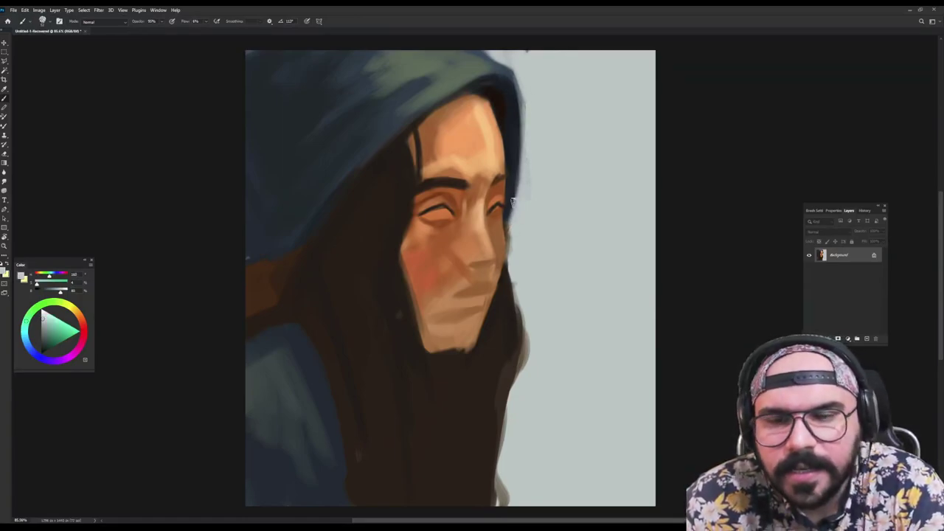
Add a light peach highlight to the upper cheek beneath the near eye
left_click(444, 195, "alt")
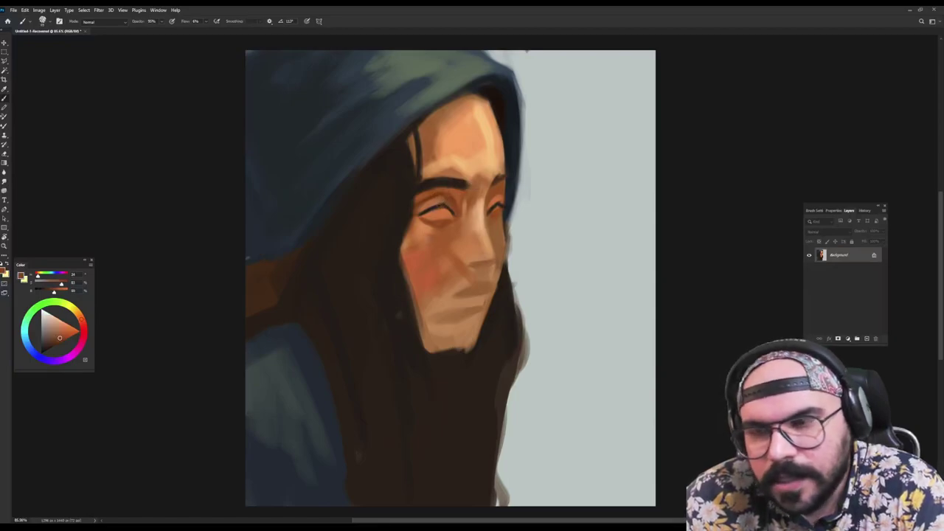
left_click(426, 234, "alt")
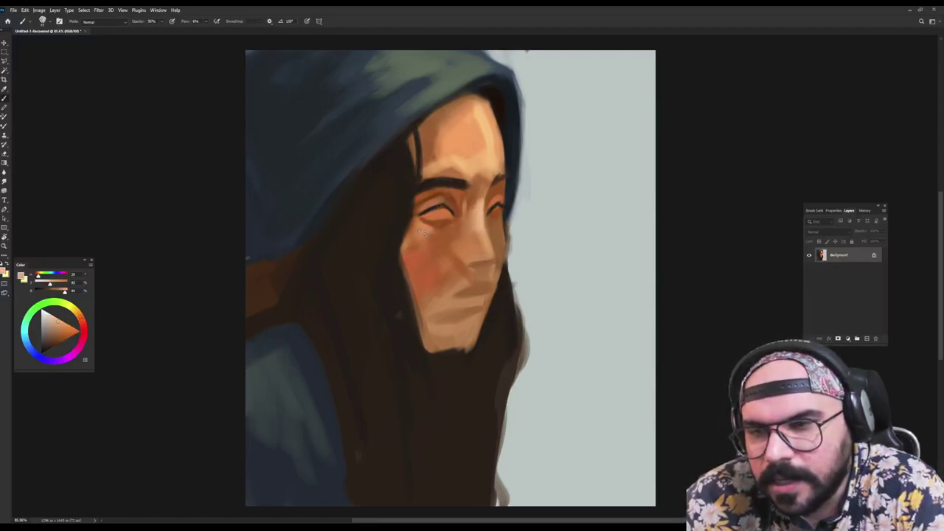
left_click_drag(435, 229, 426, 243)
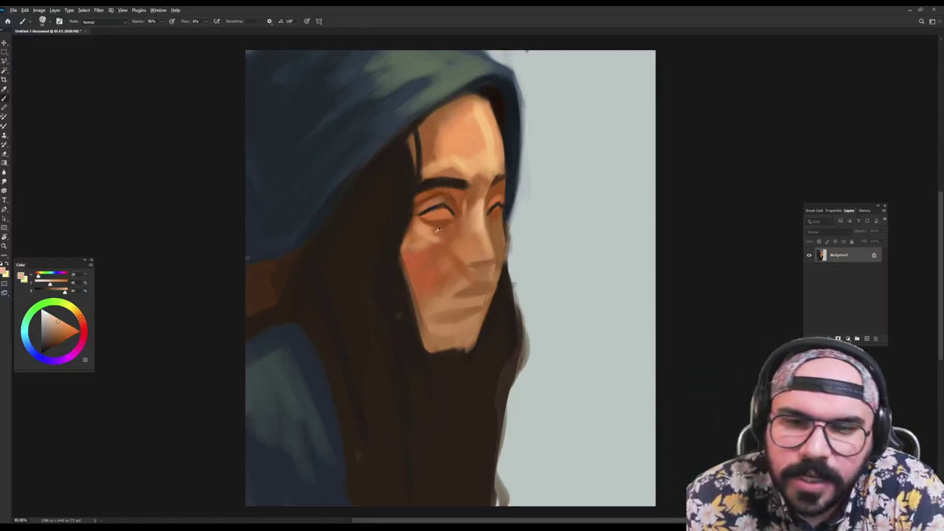
Soften the highlight under the near eye and blend it across the cheek towards the nose with sampled skin tones
left_click(439, 231, "alt")
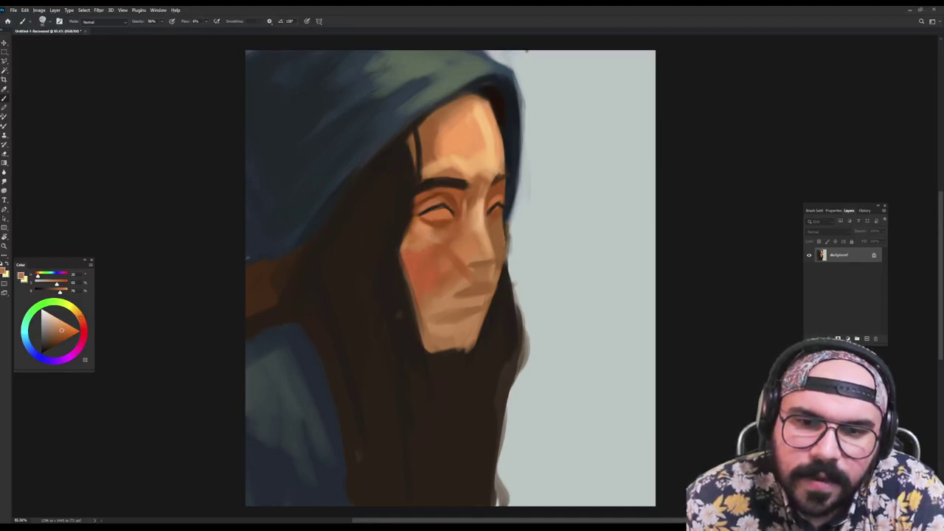
left_click(419, 232, "alt")
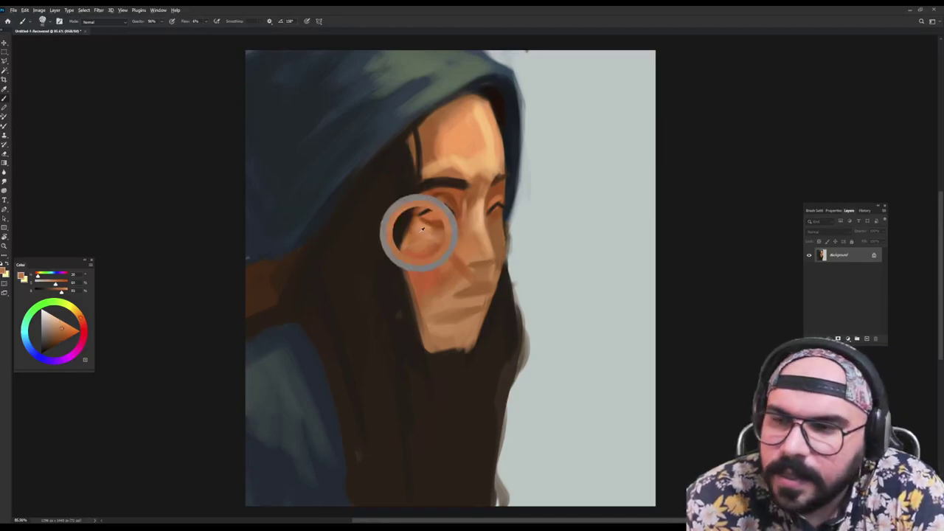
left_click(463, 229, "alt")
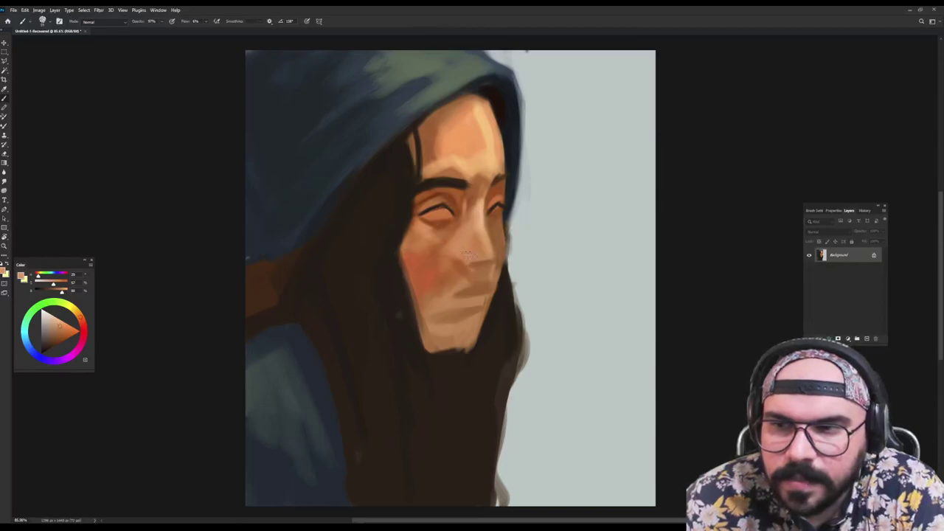
left_click(434, 265, "alt")
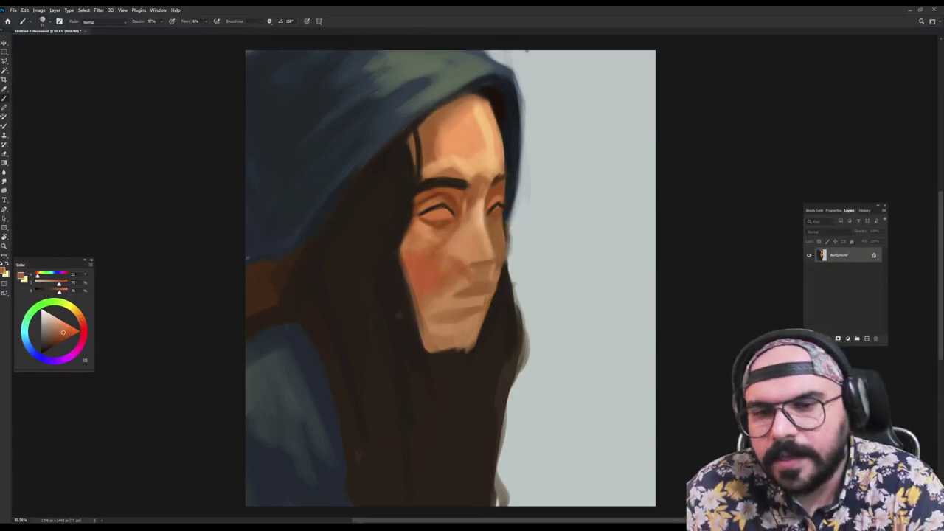
Fill the visible eyeballs of both eyes with light peach sampled from the nose bridge
left_click(452, 196, "alt")
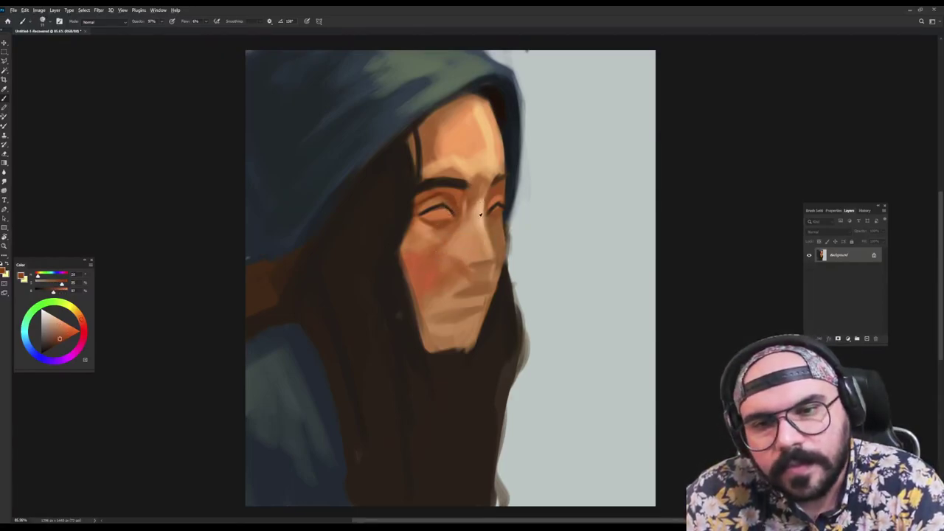
left_click(481, 217, "alt")
left_click_drag(448, 217, 442, 217)
left_click(481, 221, "alt")
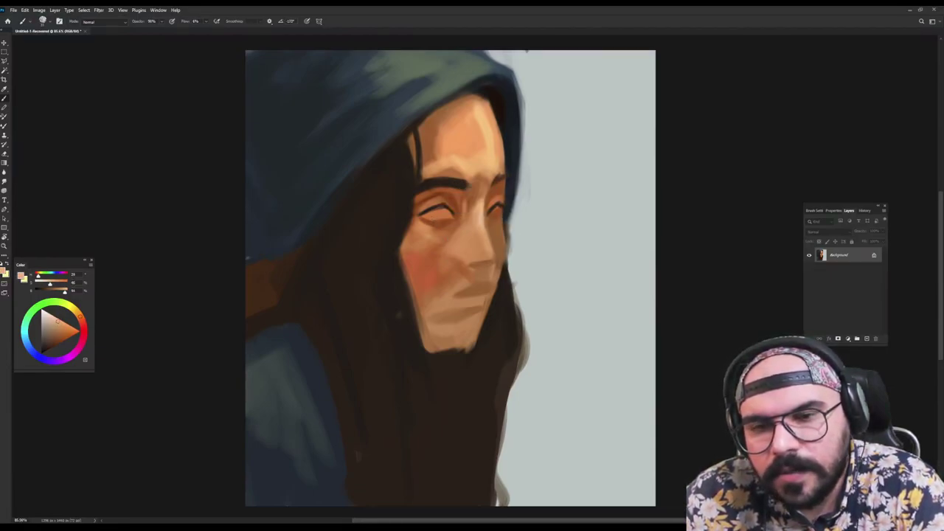
mouse_move(446, 215)
left_mouse_down()
mouse_move(434, 214)
mouse_move(450, 217)
left_mouse_up()
left_click_drag(497, 212, 498, 211)
Refine the eyelids and lash lines around both eyes with sampled peach, reddish brown and dark hair brown
left_click(443, 193, "alt")
left_click(463, 155, "alt")
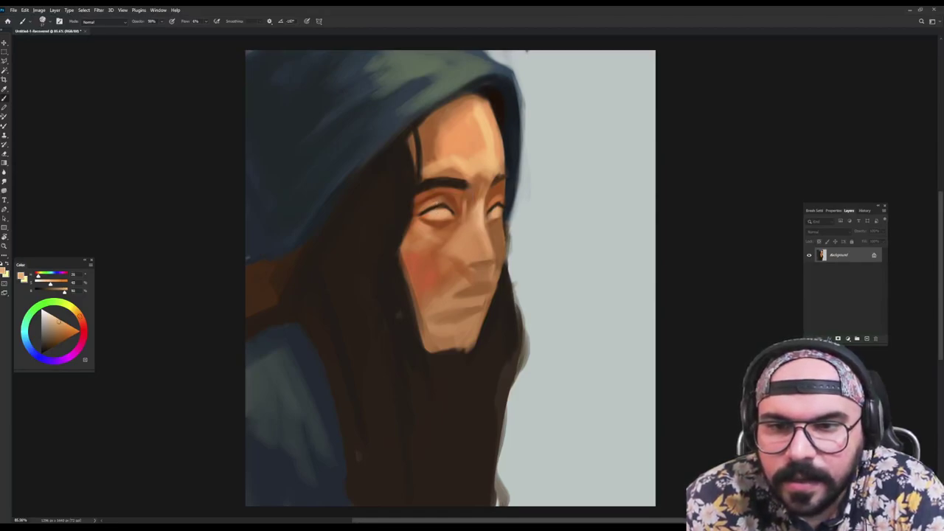
left_click(435, 207, "alt")
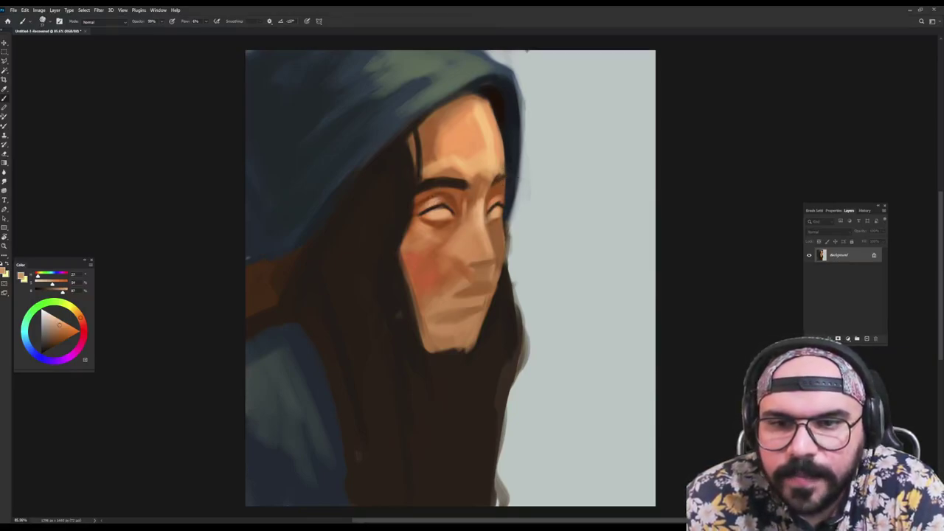
left_click(448, 192, "alt")
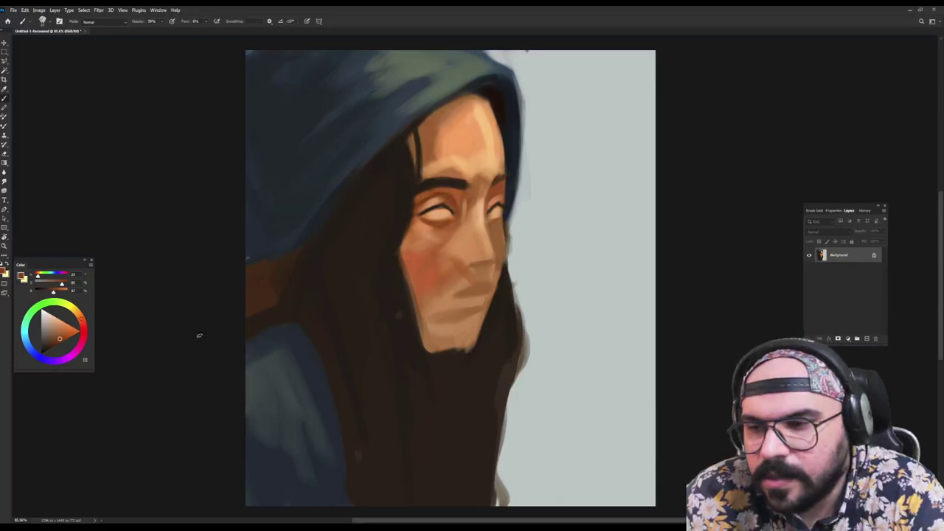
left_click(405, 211, "alt")
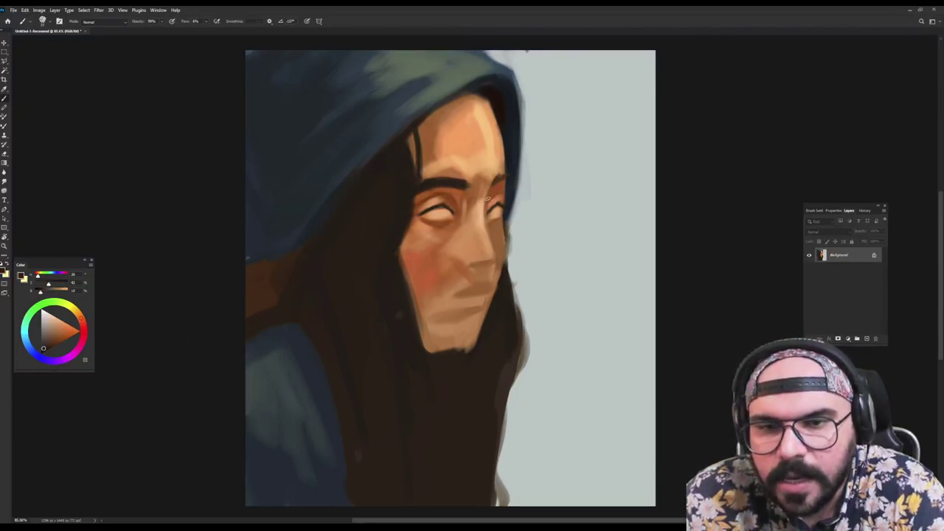
Darken the far eyebrow with brown sampled from the near brow and clean its upper edge with sampled peach
left_click(434, 220, "alt")
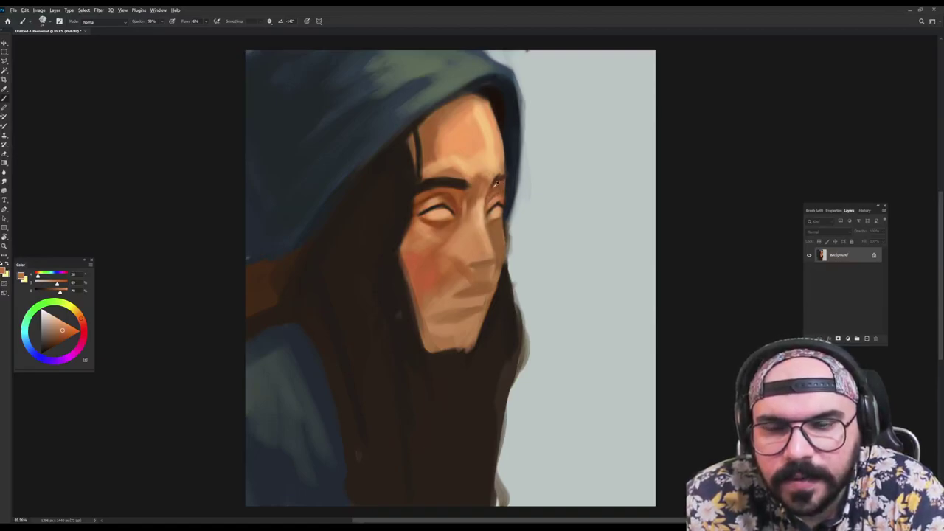
left_click(457, 184, "alt")
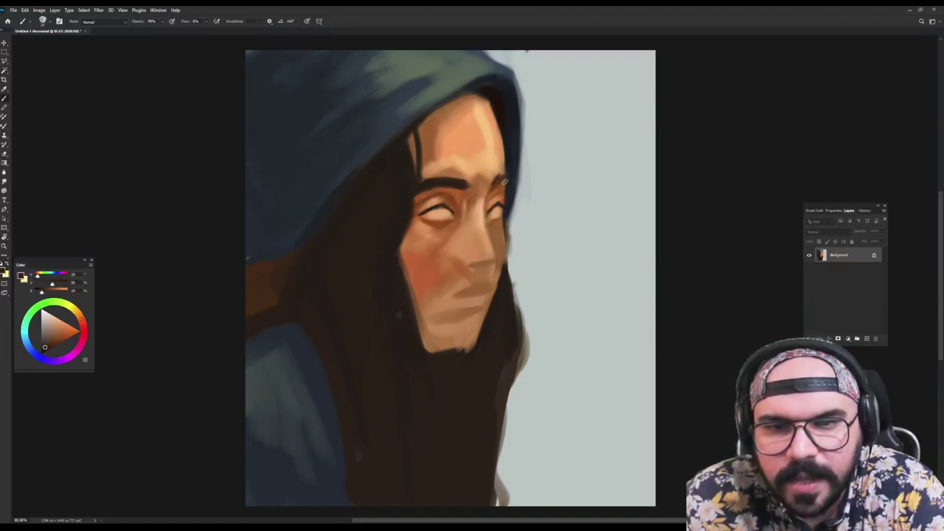
left_click_drag(497, 185, 506, 180)
left_click(494, 175, "alt")
key("0")
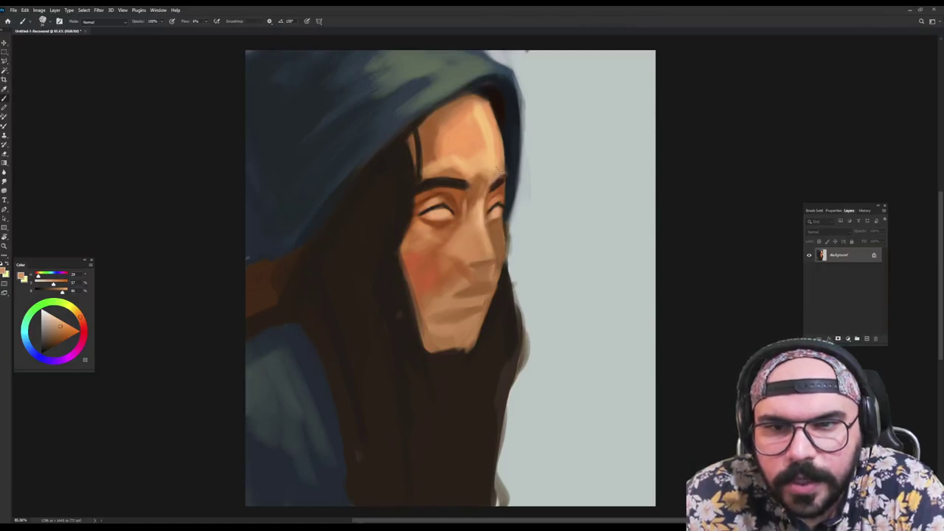
Paint a dark hair strand down the far edge of the forehead from the hairline to the brow
left_click(501, 129, "alt")
mouse_move(488, 100)
left_mouse_down()
mouse_move(506, 160)
mouse_move(502, 136)
left_mouse_up()
mouse_move(482, 99)
left_mouse_down()
mouse_move(508, 163)
mouse_move(506, 192)
mouse_move(504, 182)
left_mouse_up()
Outline the far cheek and jaw down to the chin with a thin rim of light peach sampled from the forehead
left_click(493, 159, "alt")
key("3")
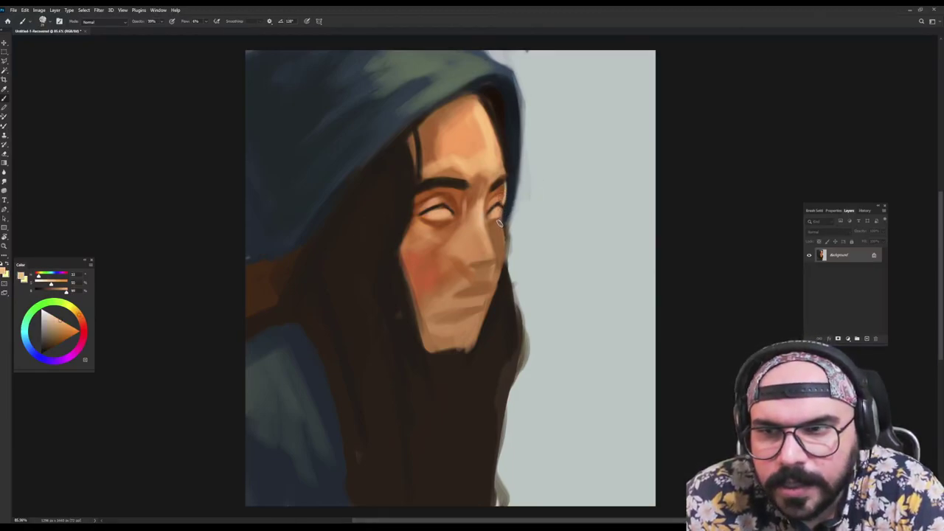
mouse_move(502, 220)
left_mouse_down()
mouse_move(507, 251)
mouse_move(485, 341)
left_mouse_up()
mouse_move(499, 308)
left_mouse_down()
mouse_move(485, 342)
mouse_move(456, 349)
mouse_move(425, 338)
mouse_move(446, 350)
mouse_move(437, 354)
left_mouse_up()
Tidy the jaw edge and start filling the dark gap inside the far jaw's rim with sampled mid brown
left_click(403, 334, "alt")
right_click(453, 332, "alt")
left_click(471, 309, "alt")
right_click(488, 303, "alt")
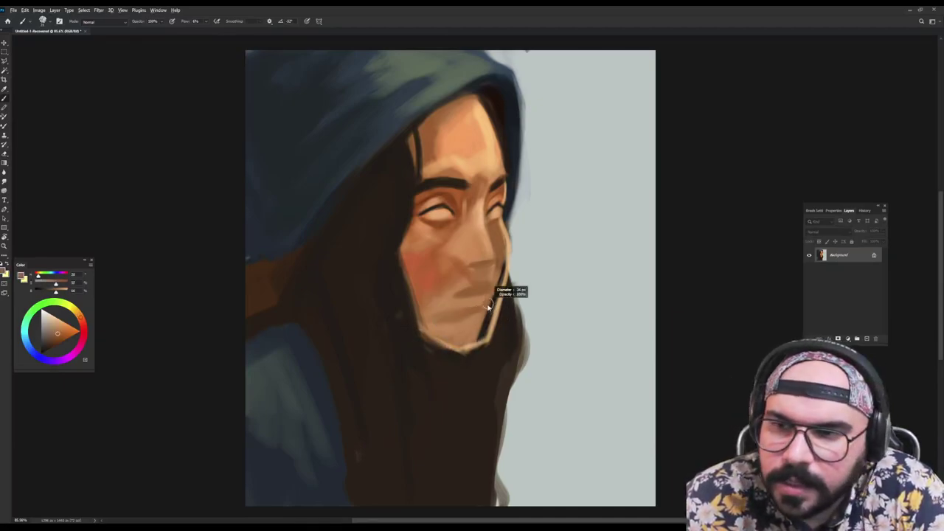
mouse_move(493, 296)
left_mouse_down()
mouse_move(502, 267)
mouse_move(490, 323)
left_mouse_up()
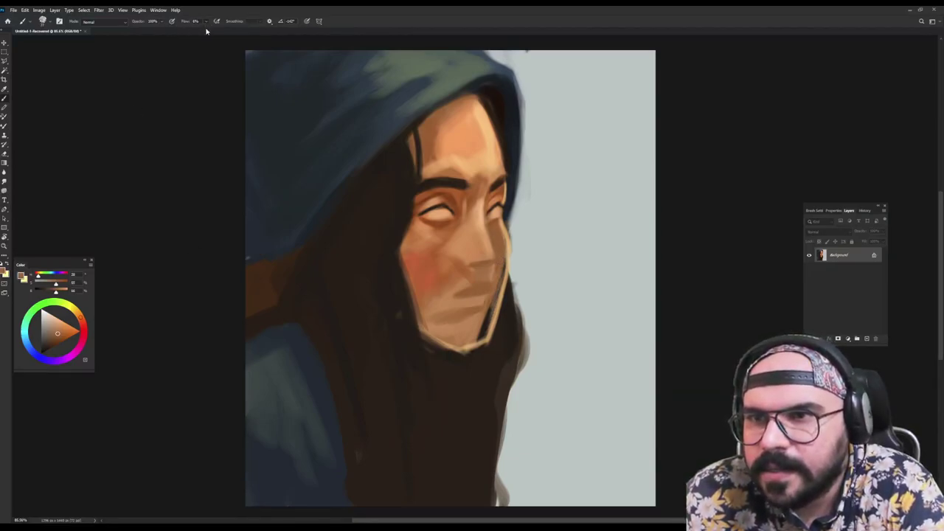
Raise the brush flow to 17% and cover the mouth and chin area with flat mid brown and reddish skin tones
key("9")
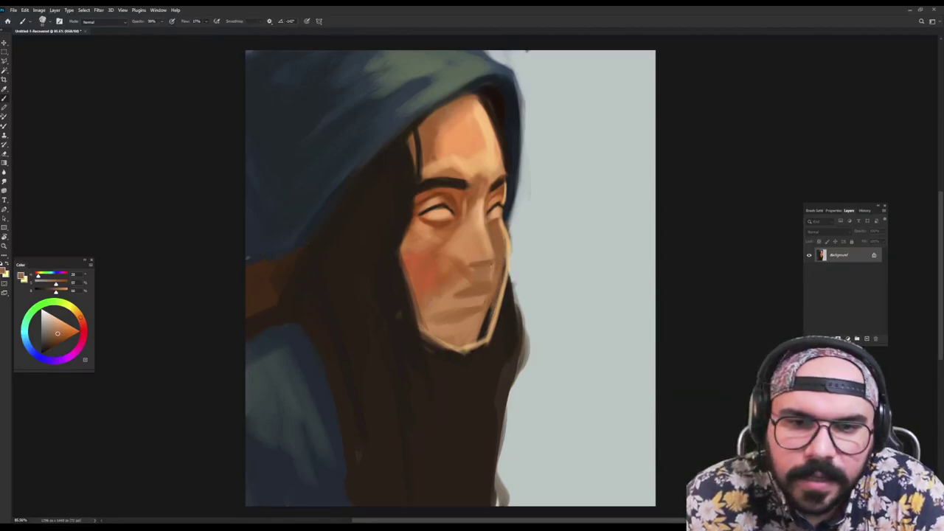
mouse_move(500, 236)
left_mouse_down()
mouse_move(502, 284)
mouse_move(485, 341)
mouse_move(478, 318)
mouse_move(471, 339)
mouse_move(454, 324)
mouse_move(450, 293)
mouse_move(463, 341)
mouse_move(434, 329)
left_mouse_up()
left_click(421, 287, "alt")
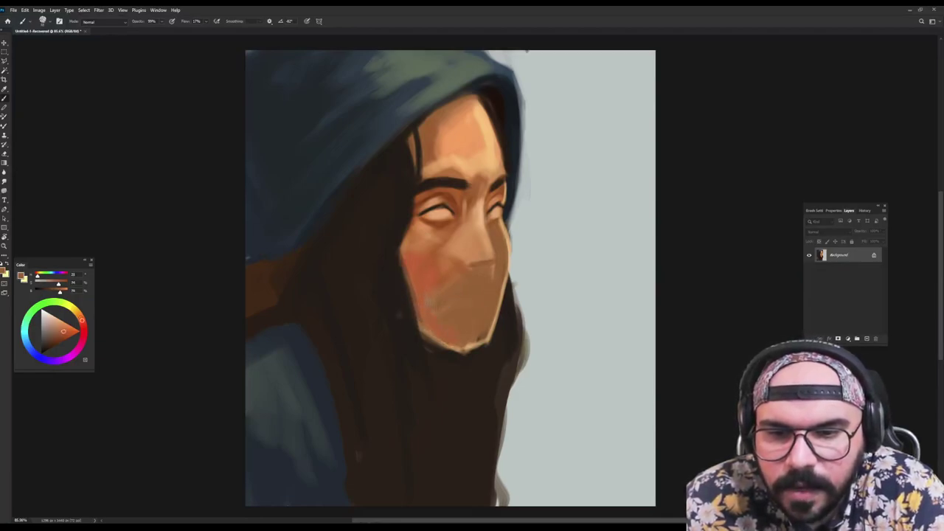
Spread the reddish skin tone across the lower face and paint a lighter plane between the nose and the mouth area
left_click(441, 310, "alt")
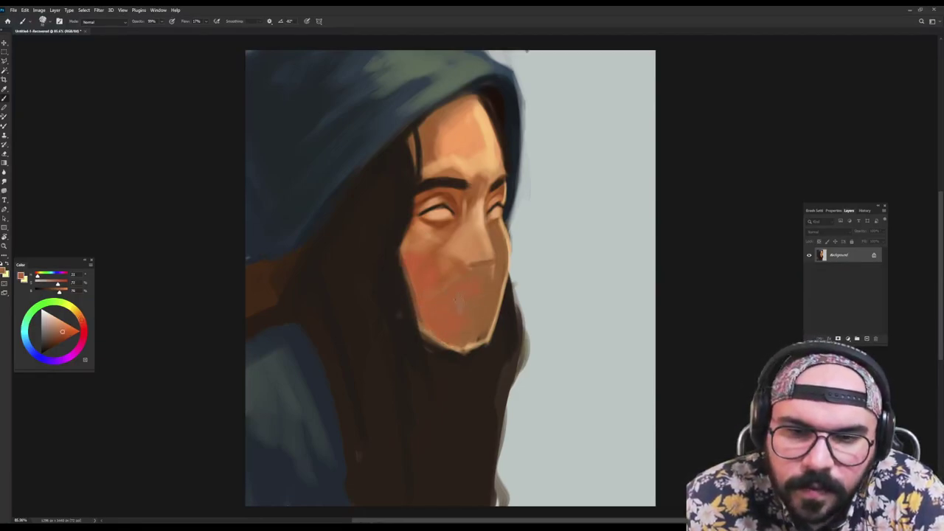
left_click(477, 211, "alt")
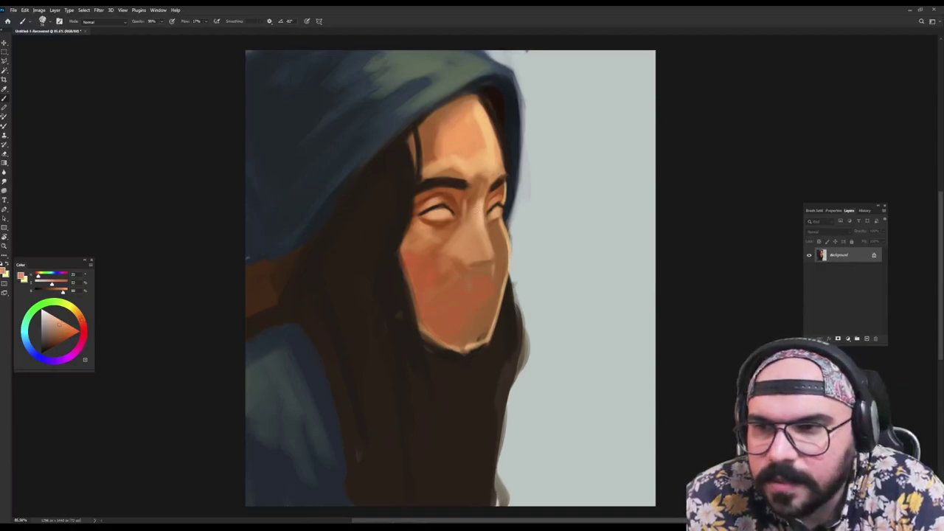
left_click(466, 267, "alt")
mouse_move(461, 259)
left_mouse_down()
mouse_move(463, 282)
mouse_move(478, 285)
mouse_move(447, 304)
mouse_move(480, 283)
left_mouse_up()
left_click(464, 265, "alt")
left_click(455, 309, "alt")
left_click_drag(478, 280, 457, 292)
left_click_drag(474, 241, 471, 268)
Shape the wing of the nearer nostril with dark reddish-brown and lighter skin tones sampled from the face
left_click(454, 199, "alt")
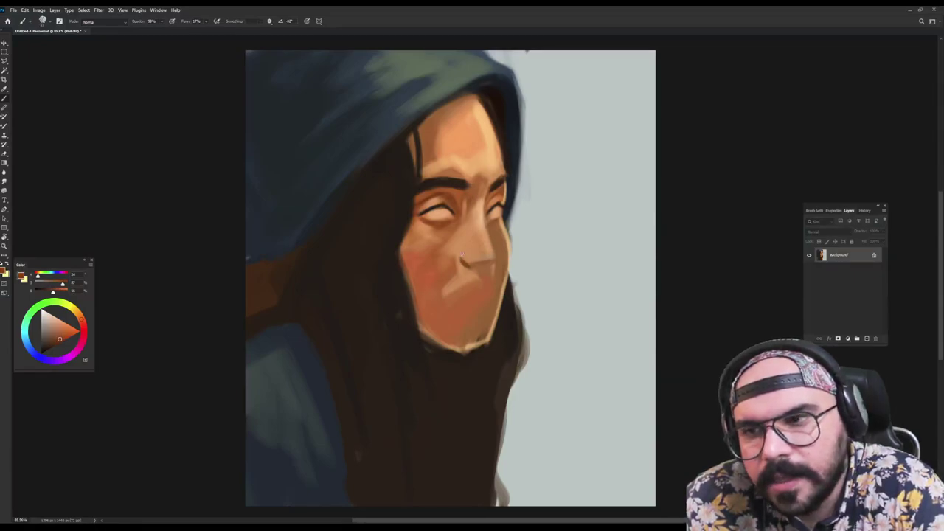
left_click(463, 257, "alt")
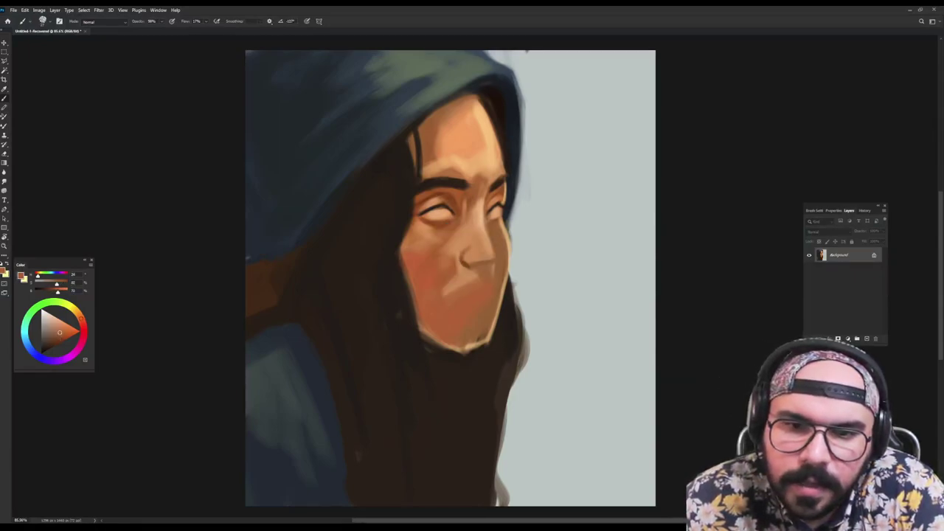
left_click(468, 249, "alt")
left_click(465, 264, "alt")
Paint a dark brown nostril beneath the nose and add a pale highlight to the nose tip
left_click(379, 277, "alt")
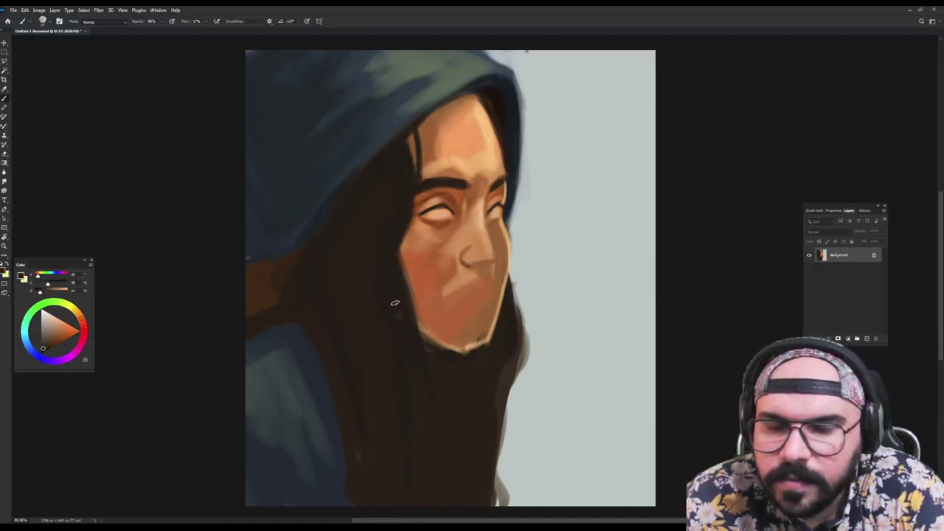
left_click(48, 350)
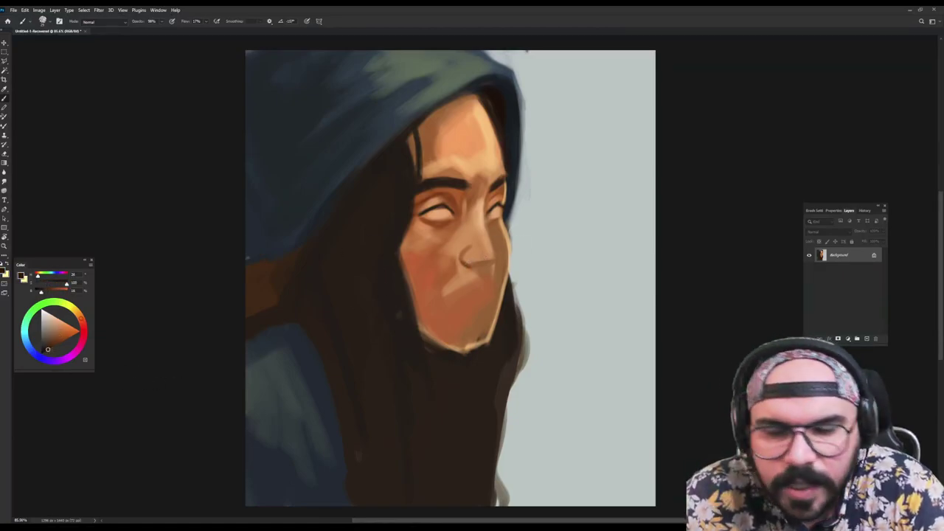
left_click_drag(474, 264, 491, 262)
left_click(491, 260, "alt")
left_click(476, 254, "alt")
left_click(59, 320)
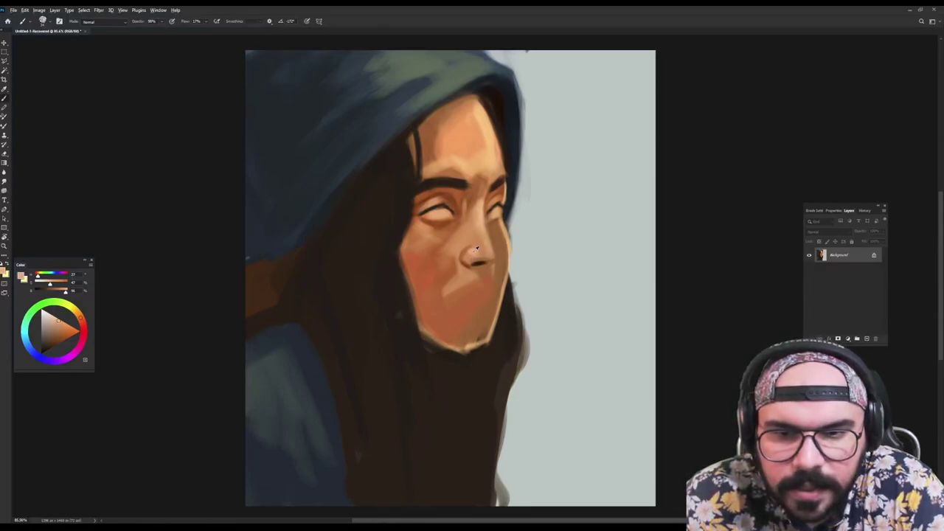
Shade the side of the nose bridge beside the nearer eye with sampled brown and mid skin tones
left_click(469, 205, "alt")
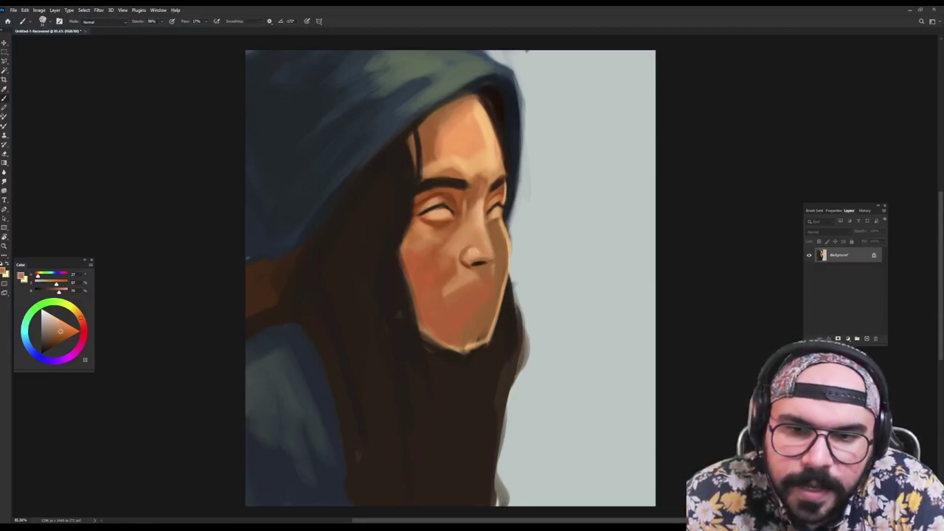
left_click(461, 217, "alt")
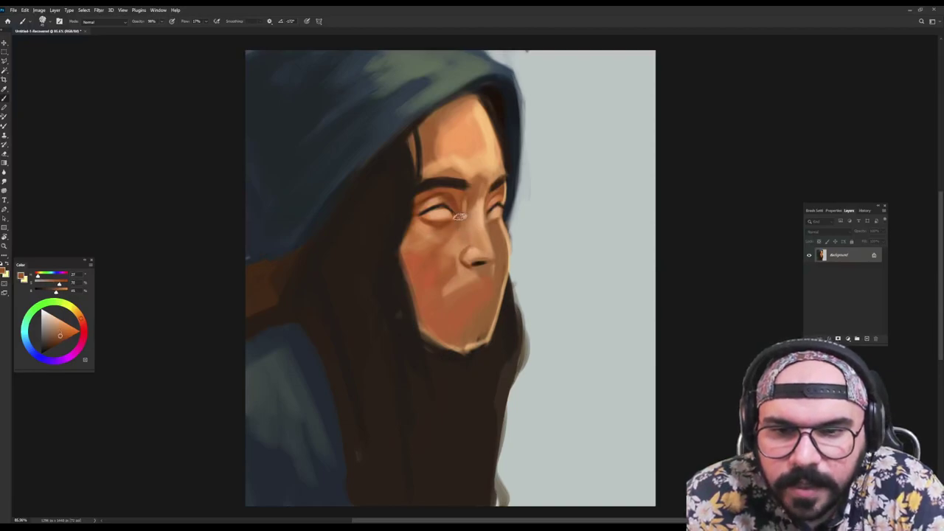
left_click(455, 208, "alt")
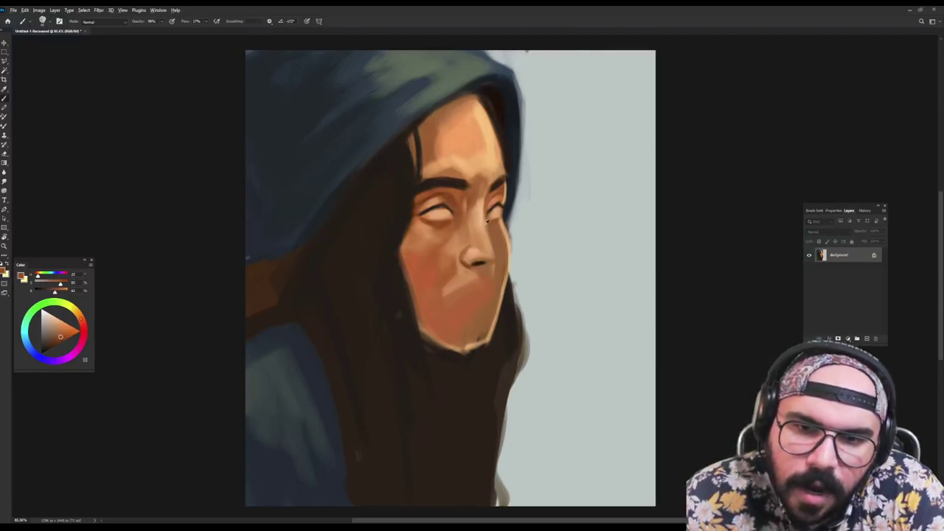
right_click(480, 214, "alt")
left_click(473, 215, "alt")
right_click(471, 212, "alt")
Extend the inner ends of both eyebrows with dark brown and shade the skin between them
left_click(460, 186, "alt")
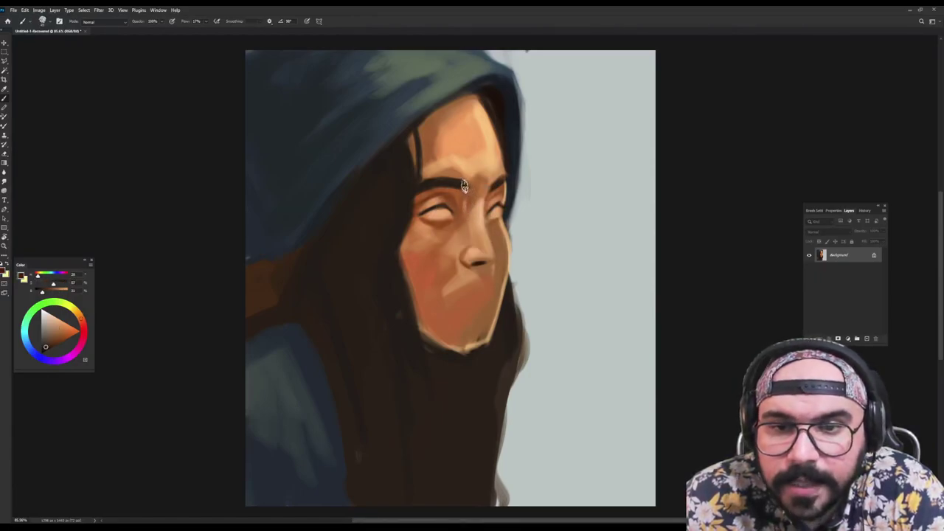
left_click(466, 186, "alt")
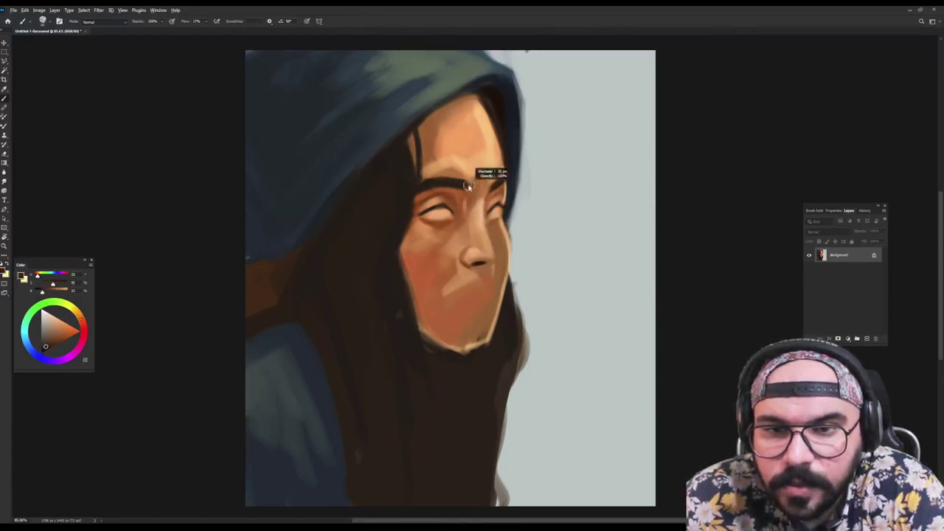
left_click(475, 191, "alt")
mouse_move(472, 184)
left_mouse_down()
mouse_move(471, 194)
mouse_move(498, 176)
mouse_move(491, 192)
mouse_move(501, 183)
mouse_move(481, 199)
left_mouse_up()
left_click(497, 186, "alt")
left_click(493, 189, "alt")
Define the nearer eye's lower lid with a more saturated reddish-orange skin tone
left_click_drag(428, 232, 441, 220)
left_click(421, 267, "alt")
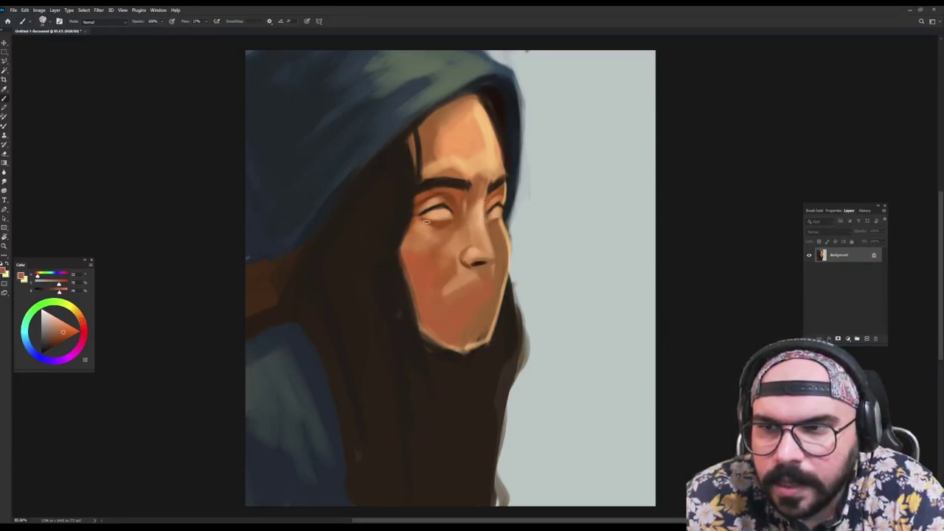
left_click_drag(69, 335, 67, 334)
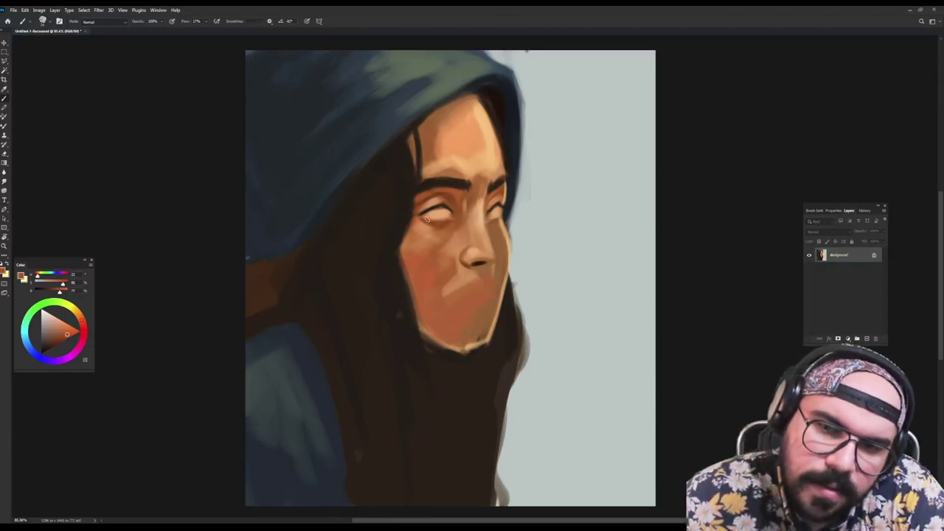
left_click(434, 221, "alt")
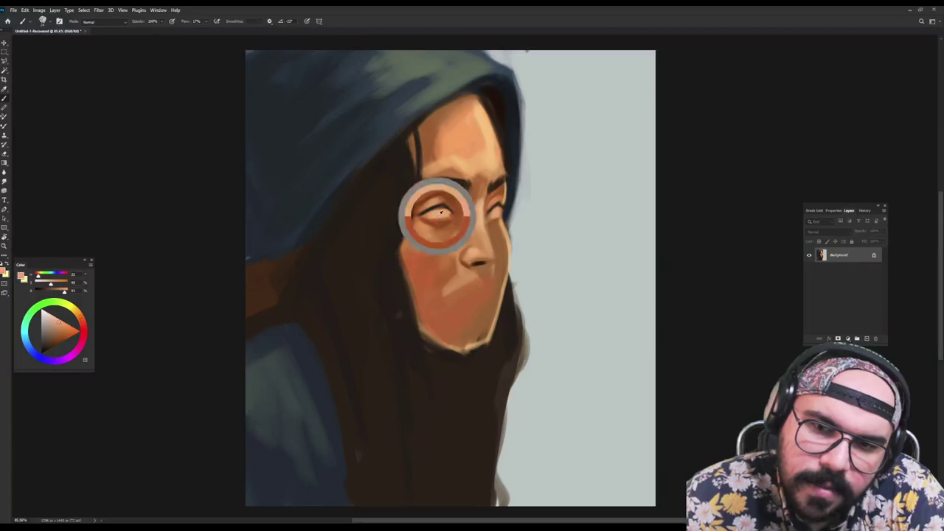
Repaint the eyeballs with a paler, less saturated pinkish tone, using a smaller brush for the far eye
left_click(444, 214, "alt")
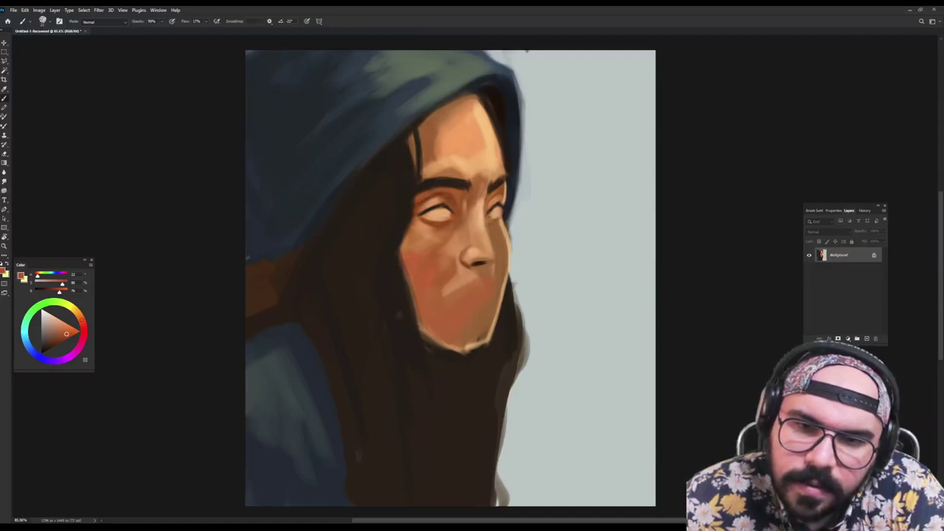
left_click(439, 212, "alt")
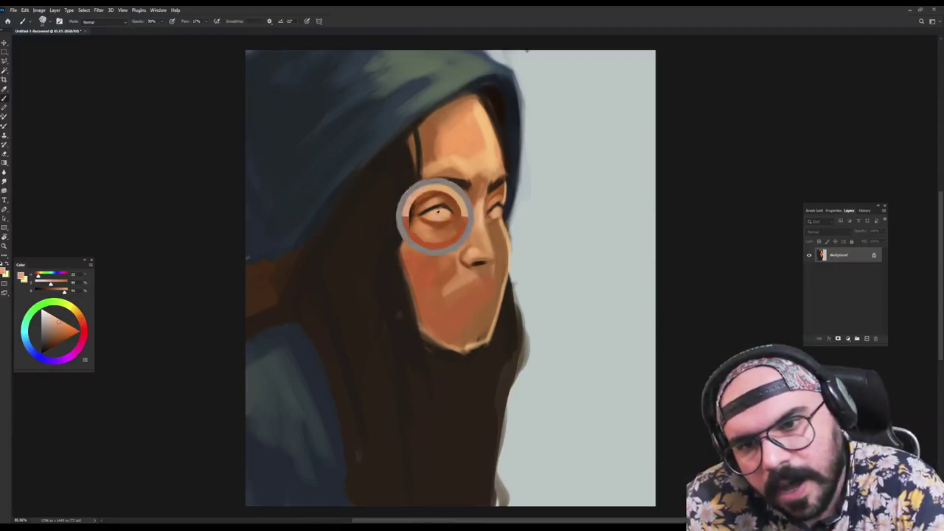
left_click(54, 319)
left_click_drag(423, 253, 426, 253)
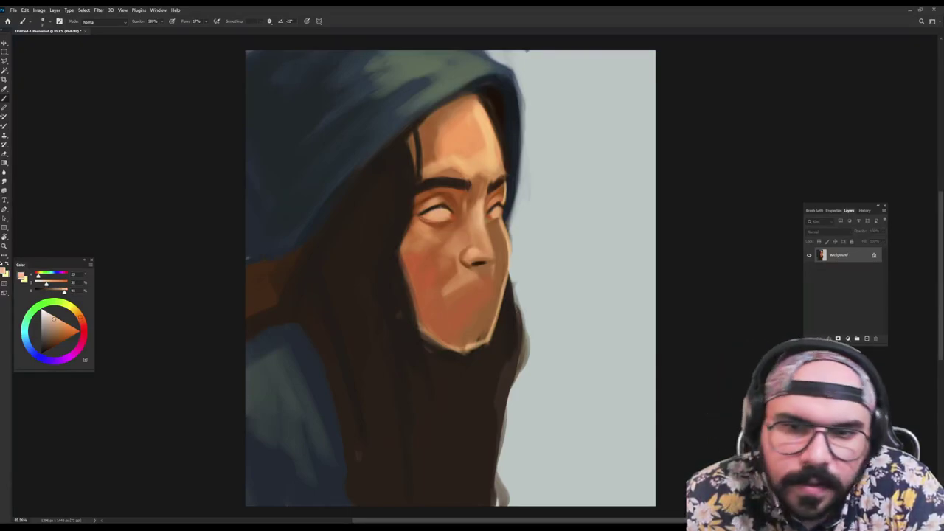
right_click(492, 209, "alt")
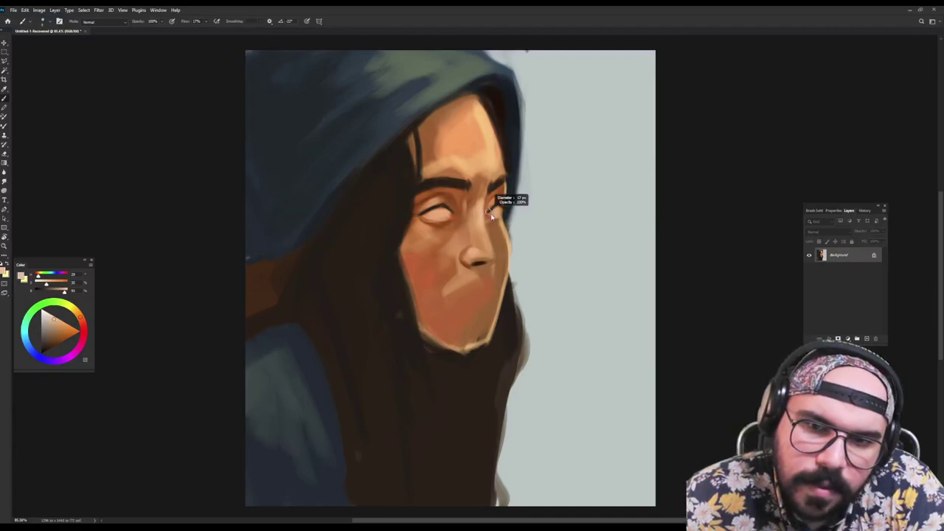
left_click(491, 212, "alt")
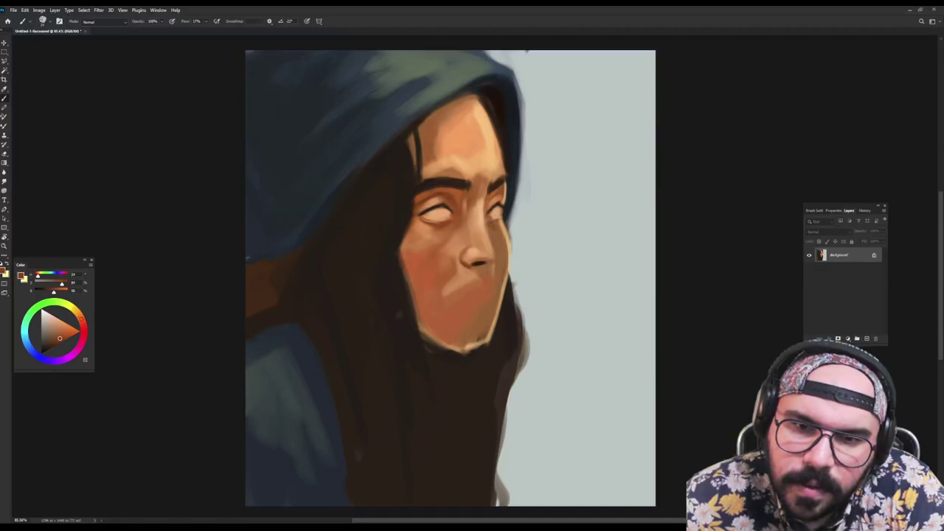
Refine the shadows around the nearer eye and paint a light skin stroke at its inner corner
right_click(437, 227, "alt")
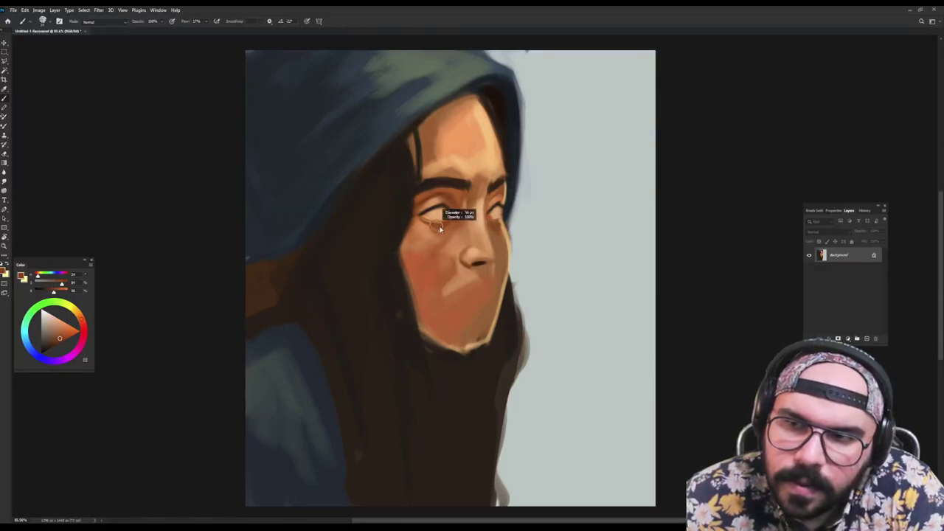
right_click(467, 203, "alt")
left_click(484, 212, "alt")
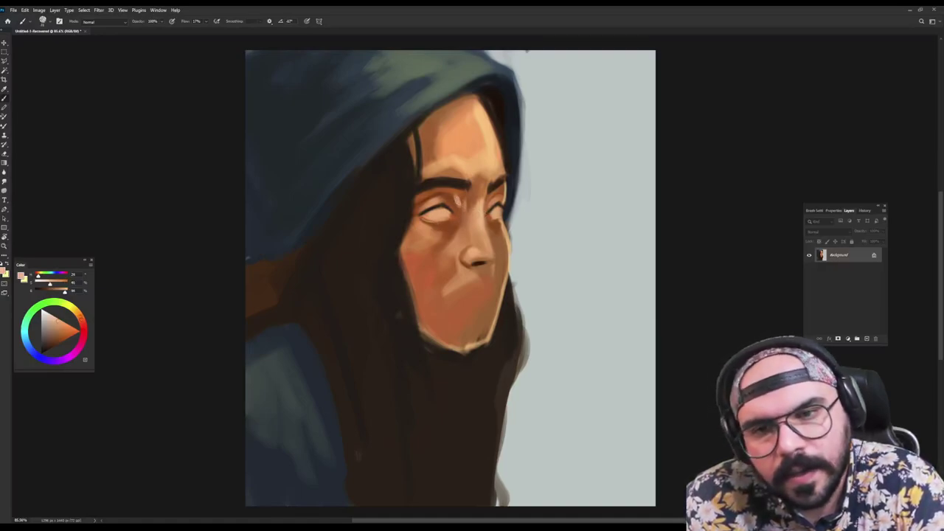
left_click(457, 200, "alt")
right_click(482, 210, "alt")
right_click(487, 212, "alt")
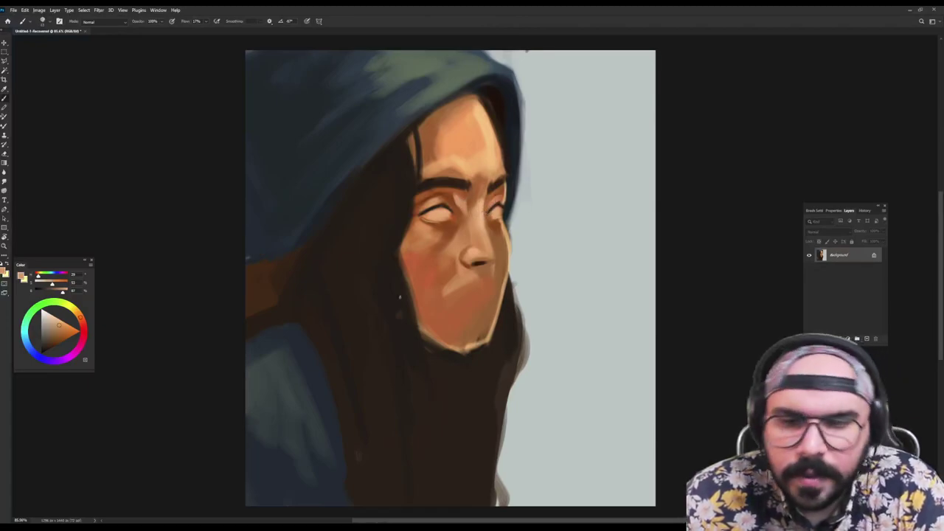
Paint dark brown hair over the edge of the face beside the nearer eye and eyebrow
left_click(402, 213, "alt")
left_click(404, 185, "alt")
right_click(408, 196, "alt")
mouse_move(418, 191)
left_mouse_down()
mouse_move(418, 175)
mouse_move(411, 214)
left_mouse_up()
right_click(403, 228, "alt")
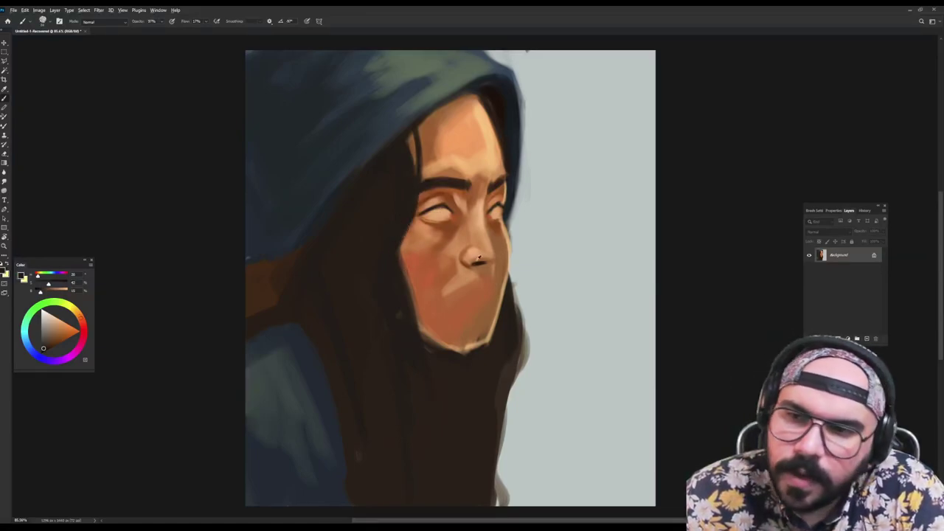
Redefine the dark nostril and refine the nose's shadowed far side and lit bridge with sampled skin tones
left_click_drag(475, 265, 484, 261)
left_click(470, 201, "alt")
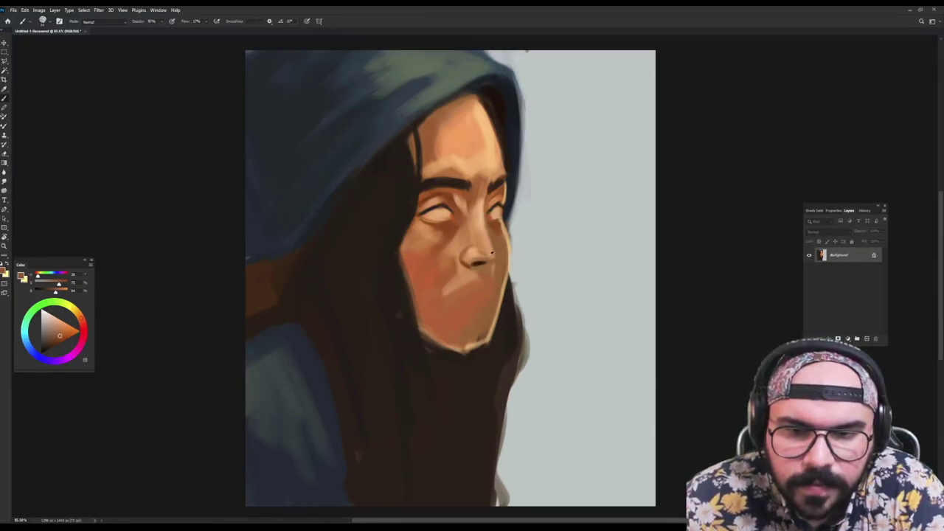
left_click(480, 250, "alt")
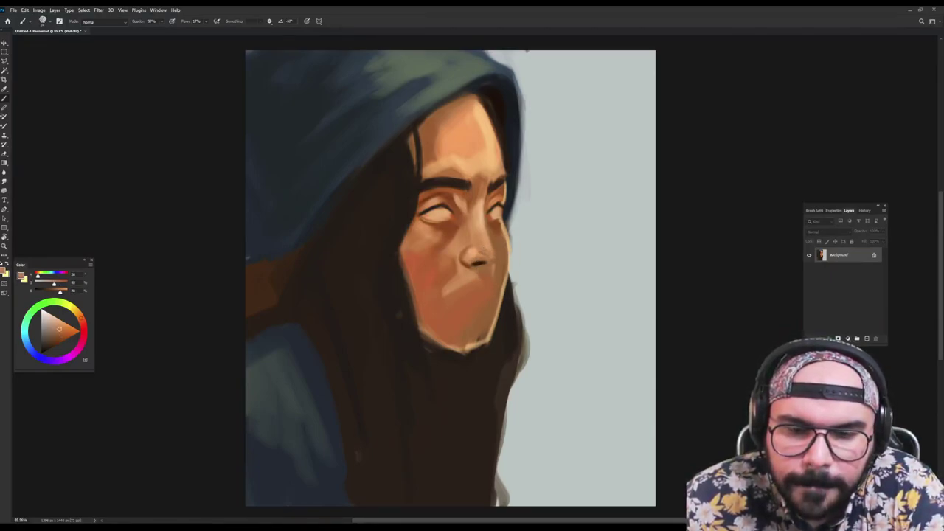
left_click(487, 213, "alt")
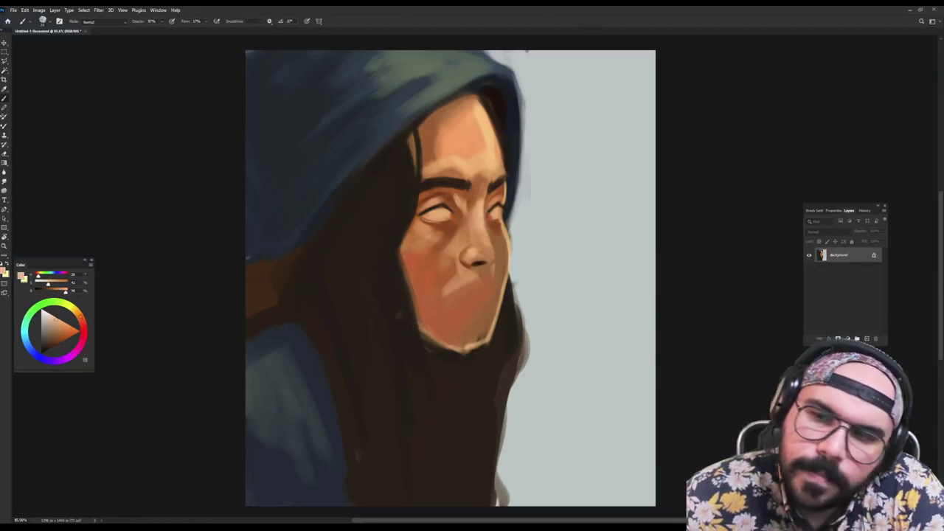
left_click_drag(483, 217, 487, 214)
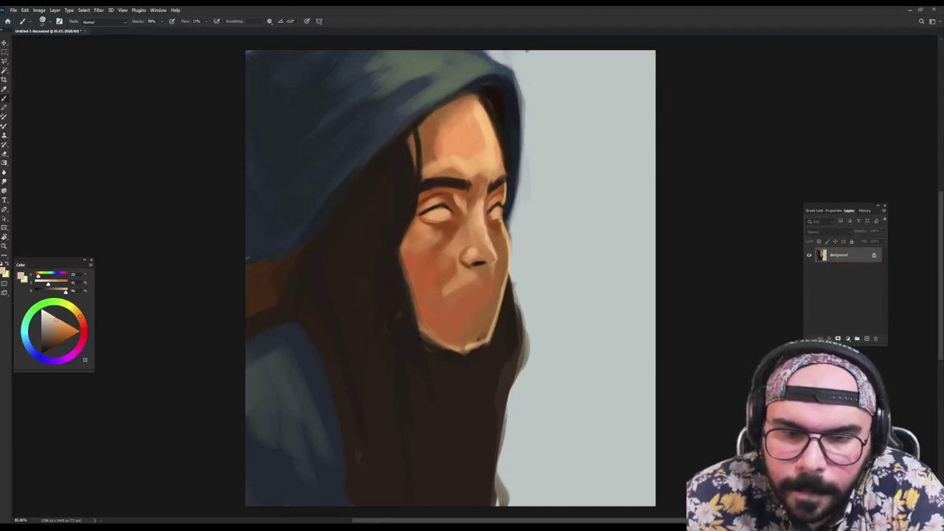
left_click(493, 248, "alt")
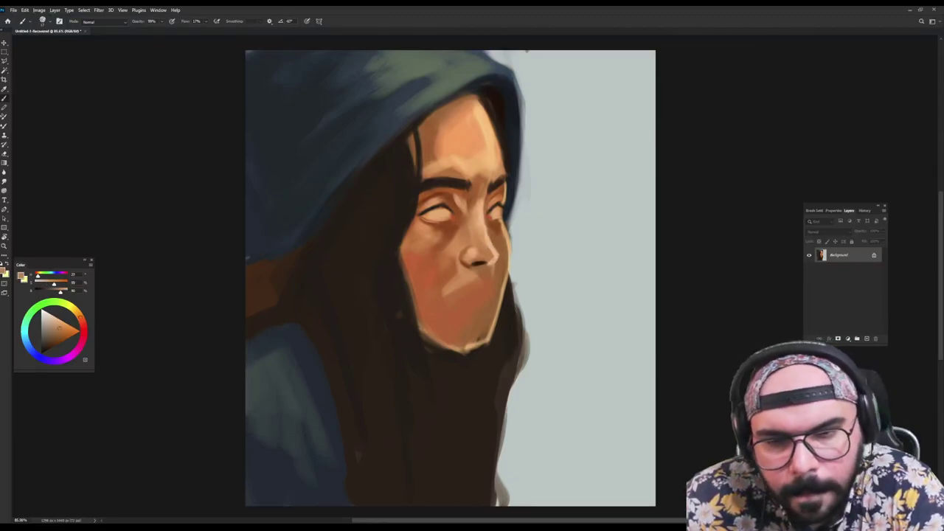
left_click_drag(482, 236, 485, 235)
left_click(484, 236, "alt")
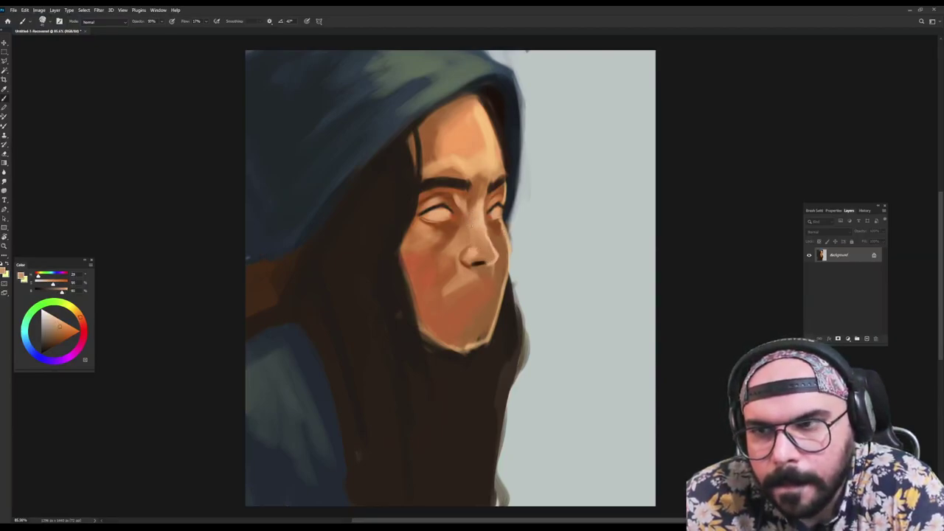
Tone down the inner eye corner and blend a mid skin tone over the cheek beside the nose
left_click(449, 235, "alt")
left_click_drag(462, 207, 462, 225)
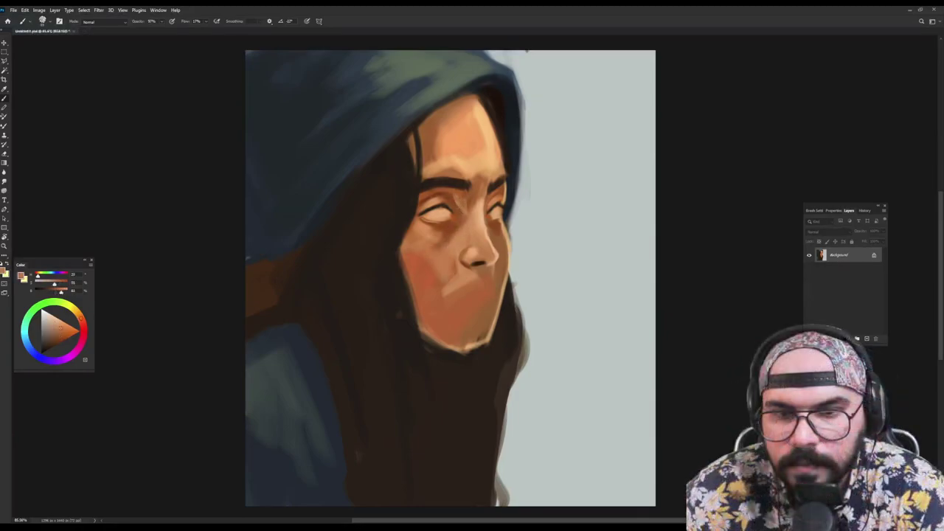
left_click(437, 259, "alt")
left_click_drag(438, 256, 443, 287)
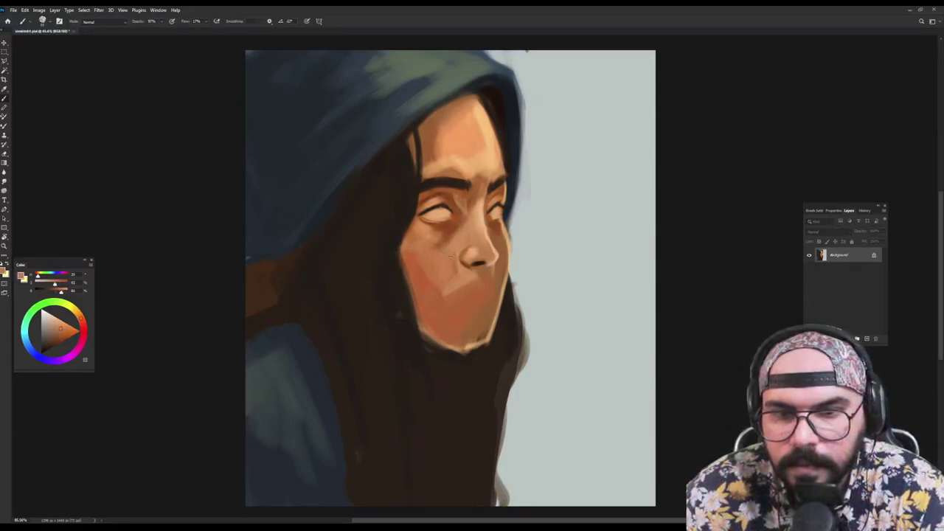
Blend the cheek and under-eye areas with sampled reddish, light and brown skin tones to smooth the patches
left_click(433, 282, "alt")
left_click(473, 226, "alt")
left_click(431, 298, "alt")
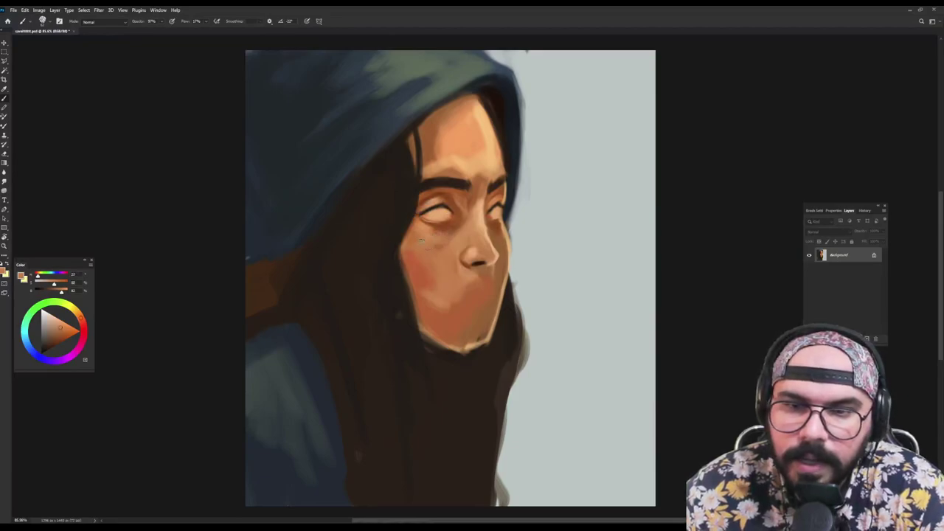
left_click(457, 222, "alt")
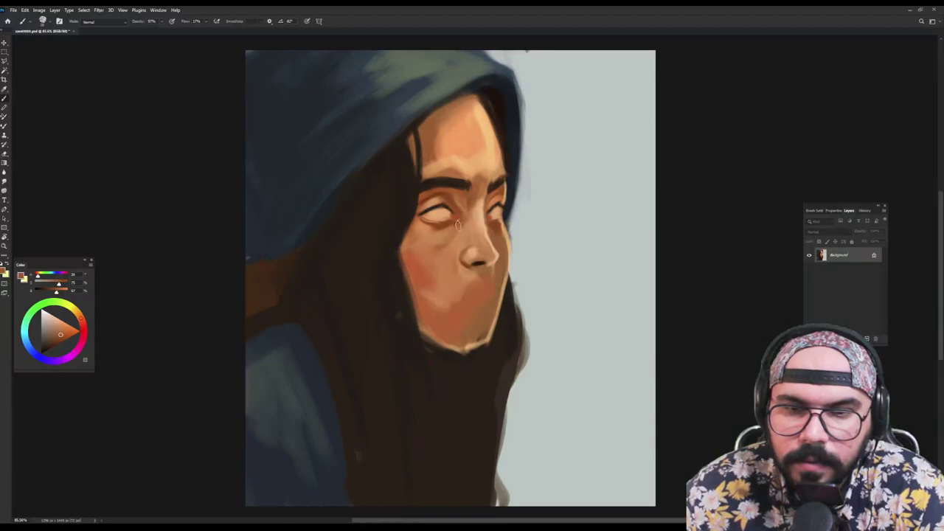
left_click(443, 256, "alt")
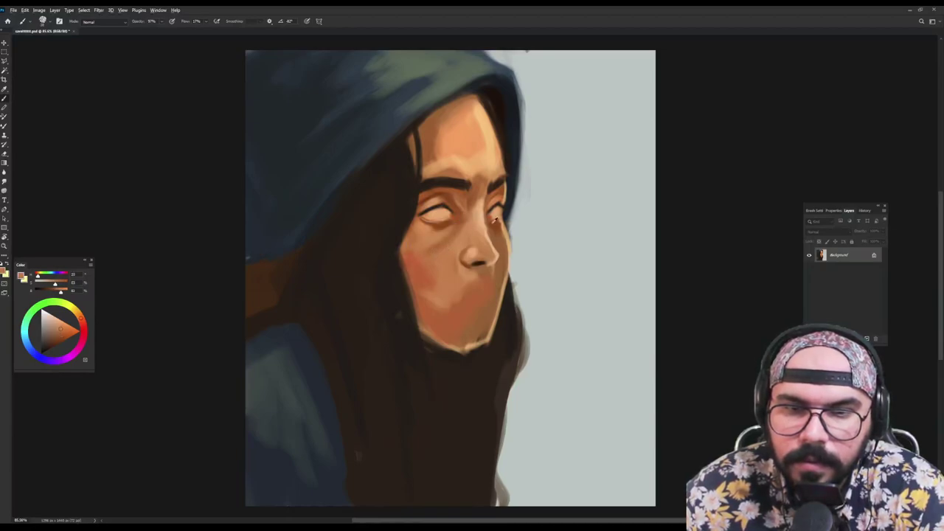
Blend the skin beneath the far eye and along the far cheek's edge with sampled orange-brown skin tones
right_click(480, 246, "alt")
left_click(440, 268, "alt")
right_click(508, 239, "alt")
left_click_drag(504, 236, 502, 227)
right_click(502, 240, "alt")
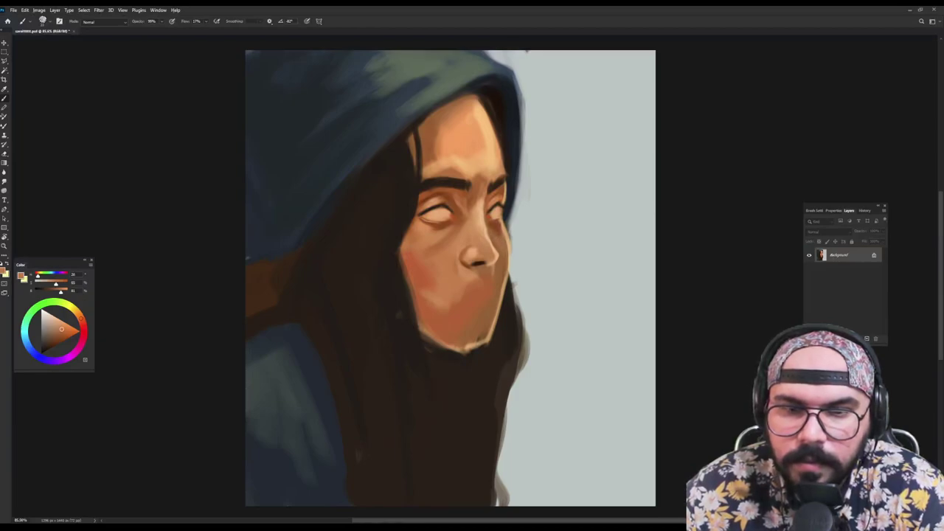
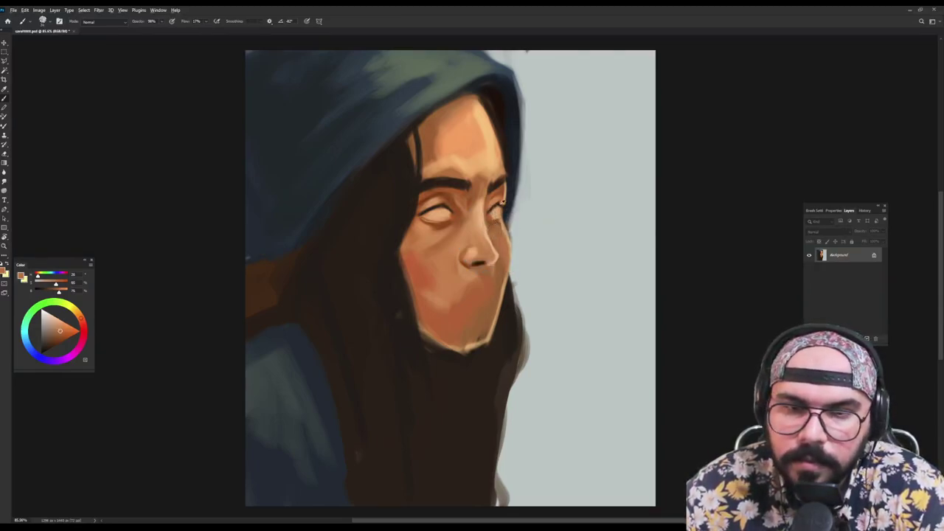
Refine the far eye's upper lid, outer corner and eyebrow with sampled light skin, reddish-brown and dark brown tones
left_click(498, 192, "alt")
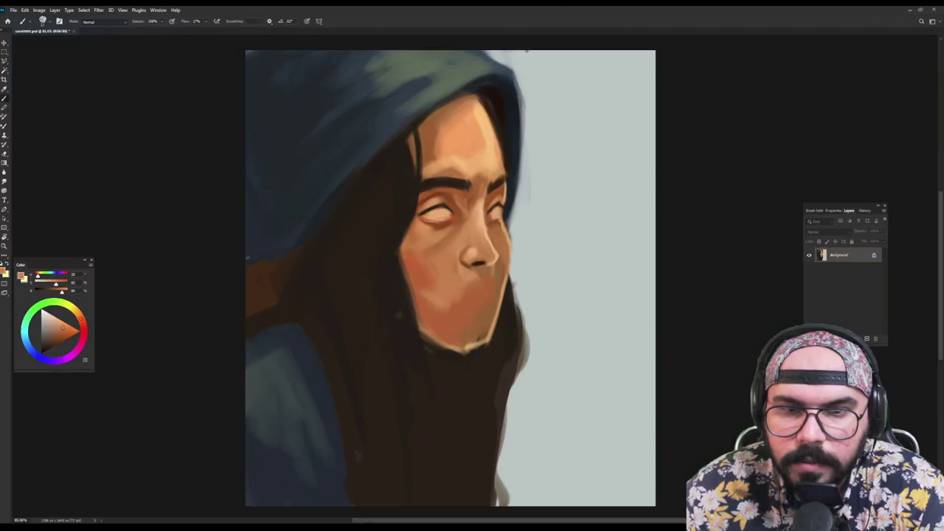
right_click(508, 194, "alt")
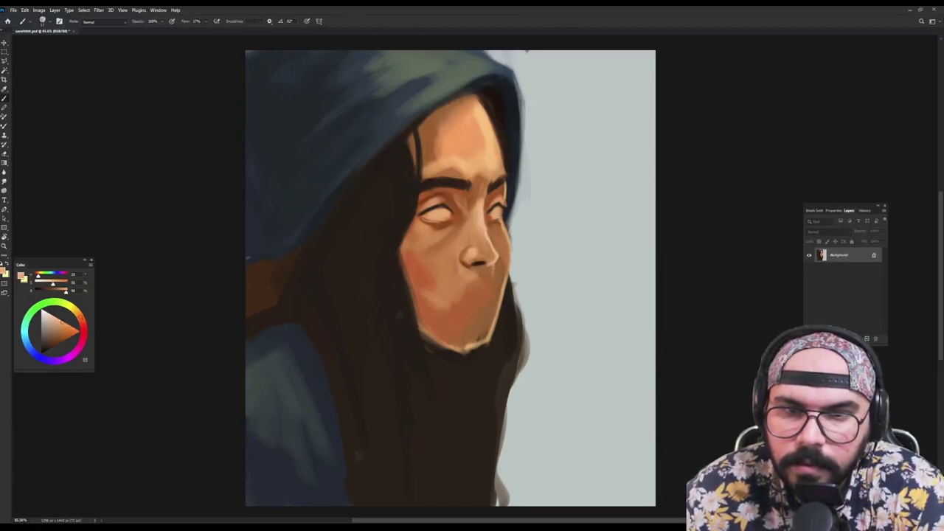
left_click(502, 198, "alt")
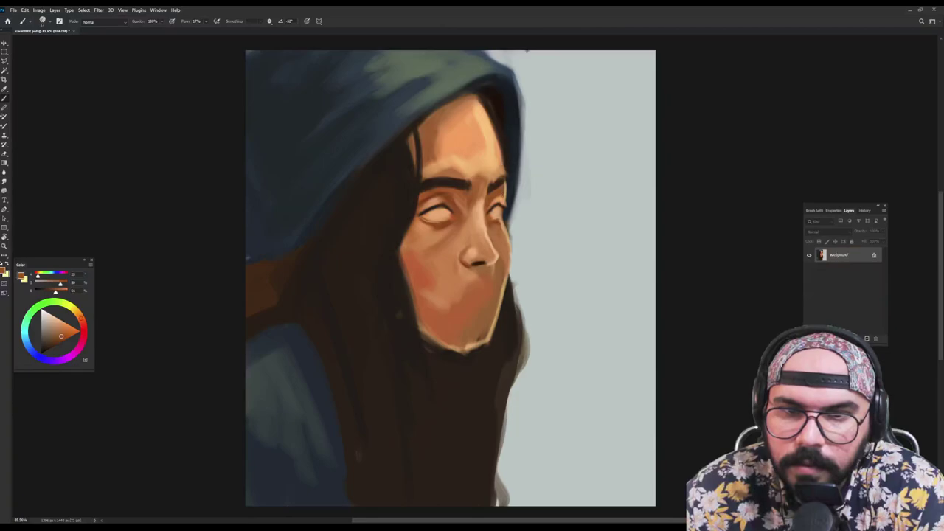
left_click(497, 182, "alt")
key("5")
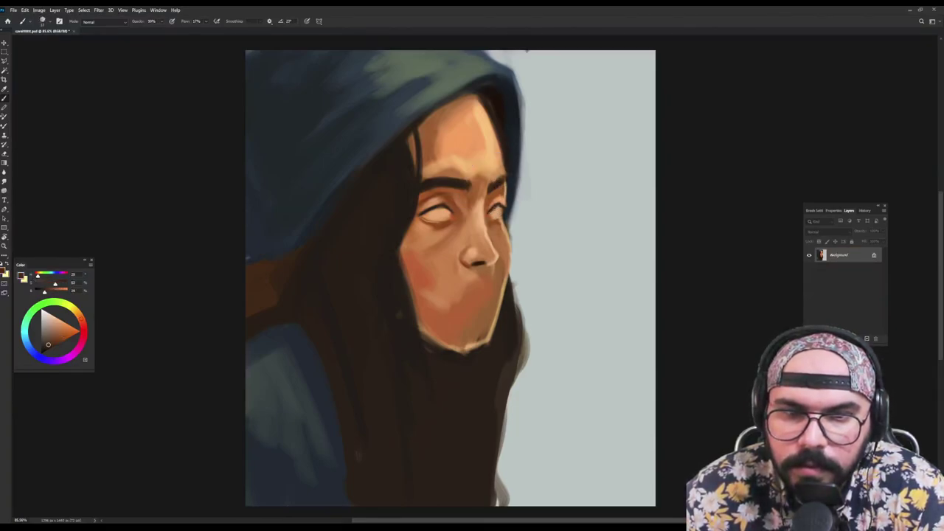
left_click(500, 200, "alt")
left_click(494, 196, "alt")
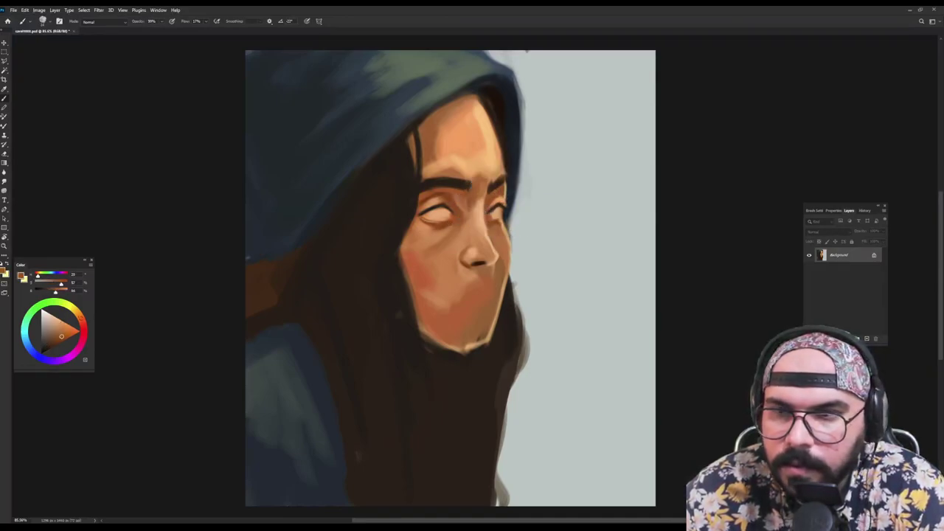
Smooth the near eye's lower lid and the cheek below it with sampled light, mid and reddish skin tones
left_click(433, 221, "alt")
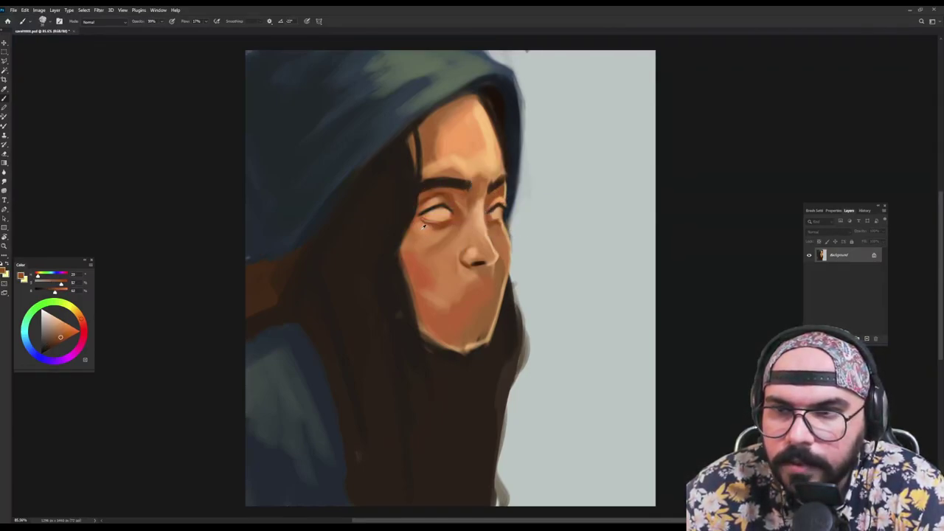
left_click(424, 234, "alt")
left_click(479, 214, "alt")
left_click(414, 248, "alt")
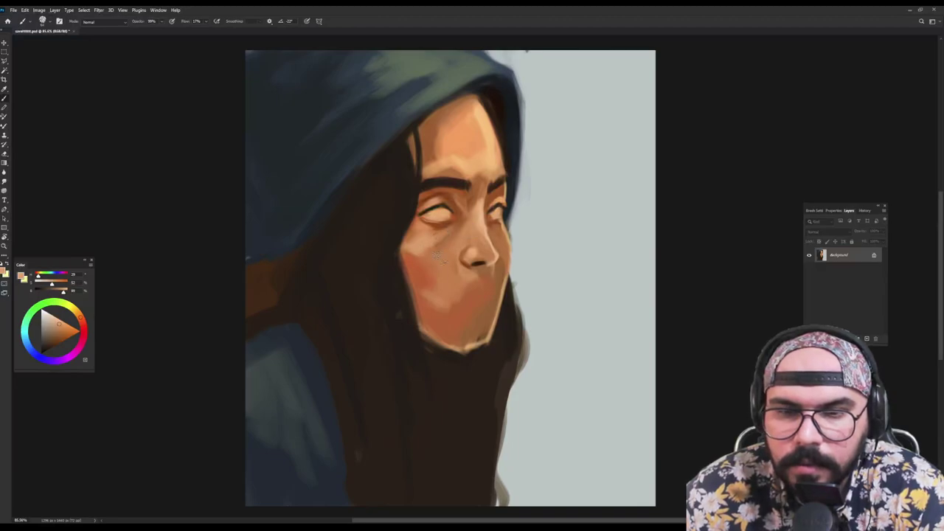
left_click(452, 236, "alt")
left_click(466, 238, "alt")
left_click(426, 299, "alt")
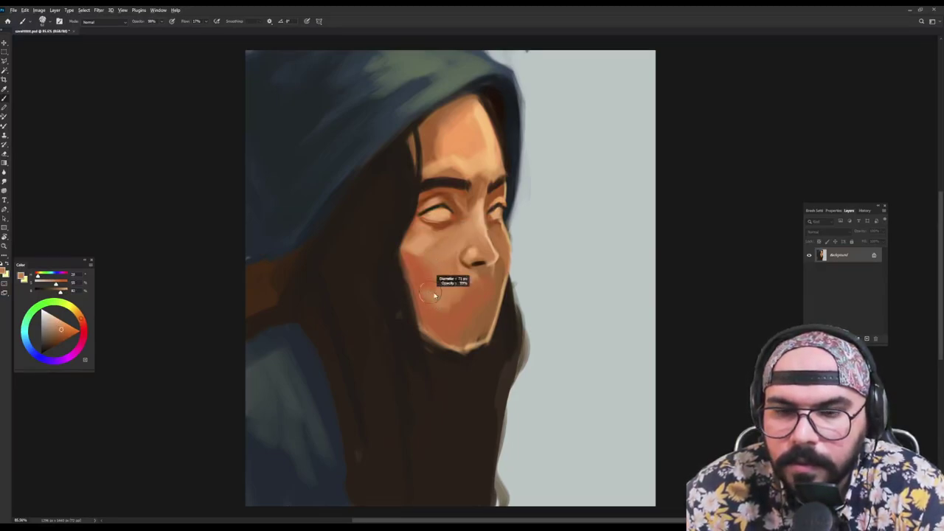
mouse_move(401, 279)
left_mouse_down()
mouse_move(394, 269)
mouse_move(385, 282)
left_mouse_up()
Paint muted grey-brown strands into the dark hair beside the near cheek and cover the orange patch behind it with dark brown
left_click(389, 268, "alt")
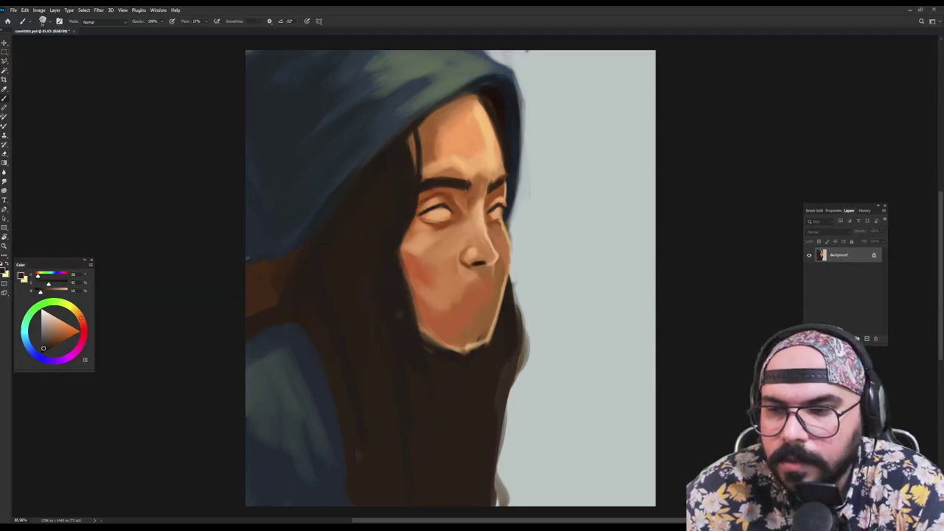
left_click(389, 294, "alt")
mouse_move(383, 317)
left_mouse_down()
mouse_move(398, 312)
mouse_move(389, 318)
left_mouse_up()
left_click_drag(350, 286, 352, 286)
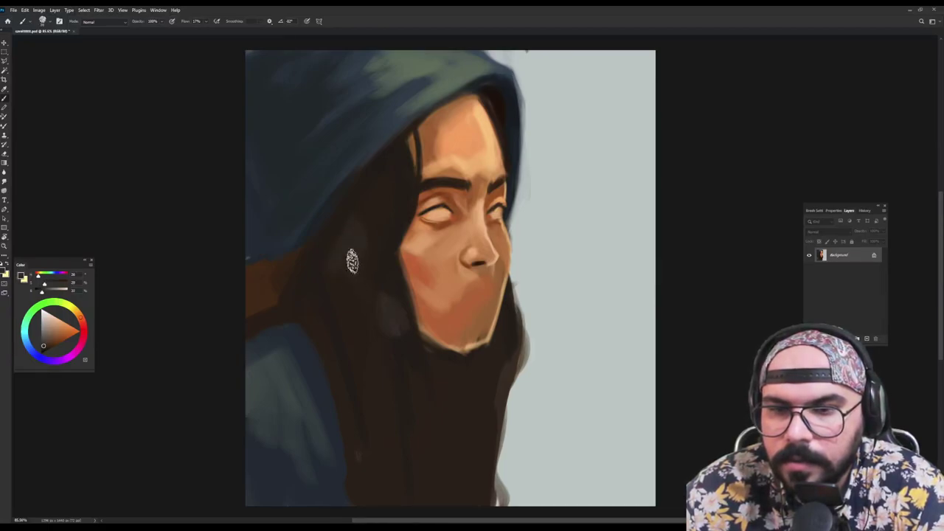
left_click(386, 304, "alt")
left_click(380, 250, "alt")
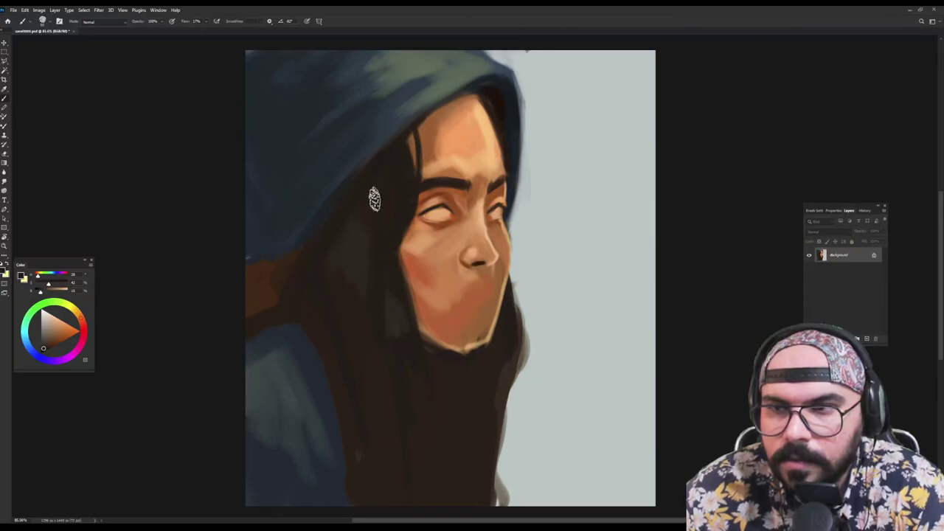
left_click(361, 274, "alt")
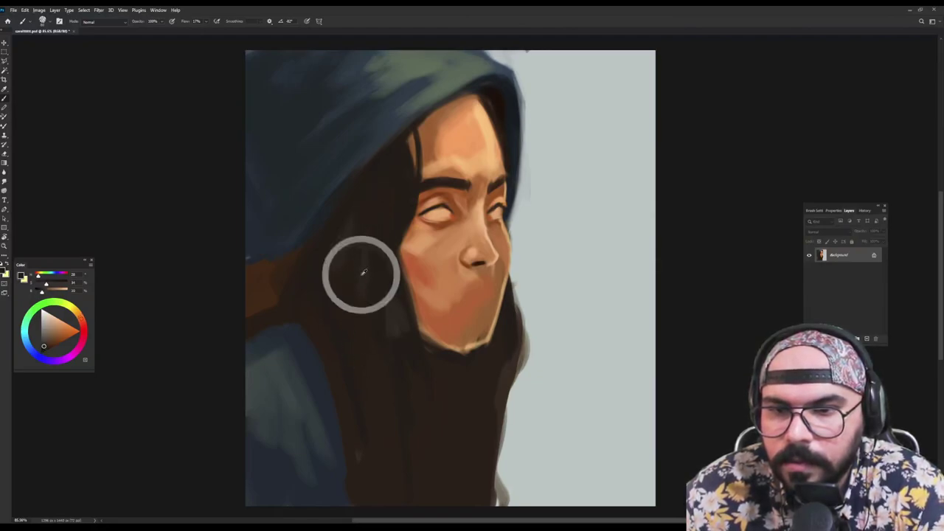
left_click(377, 234, "alt")
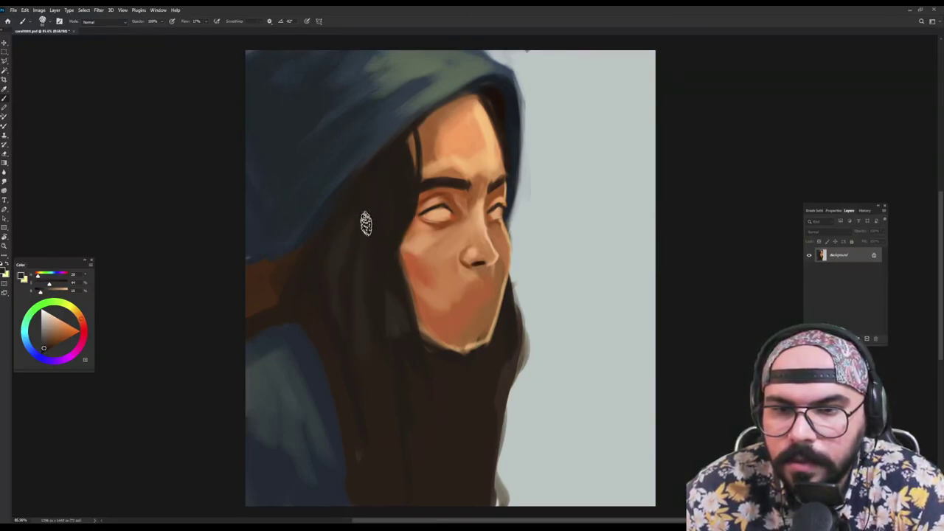
left_click(353, 309, "alt")
left_click(310, 285, "alt")
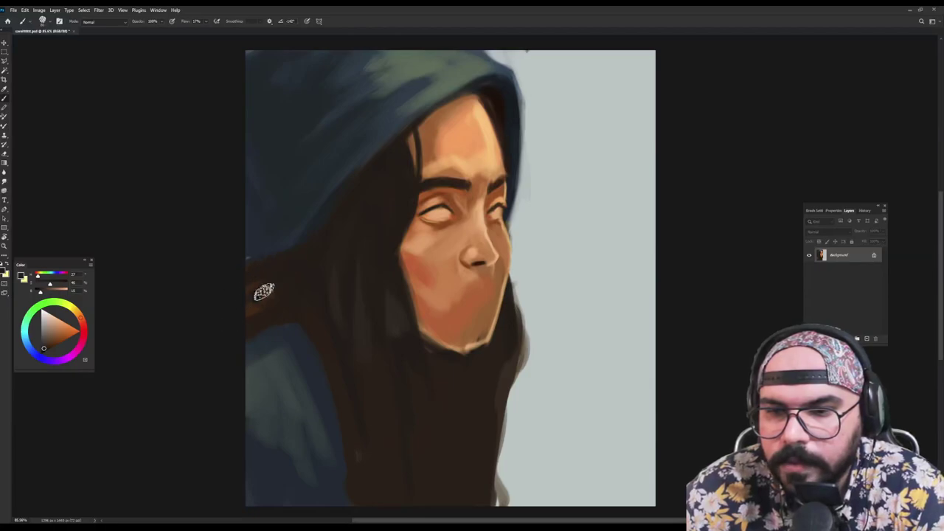
Repaint the near shoulder with sampled dark blue and blue-grey tones, rounding its upper contour and blending the light streaks
left_click(266, 373, "alt")
left_click(286, 335, "alt")
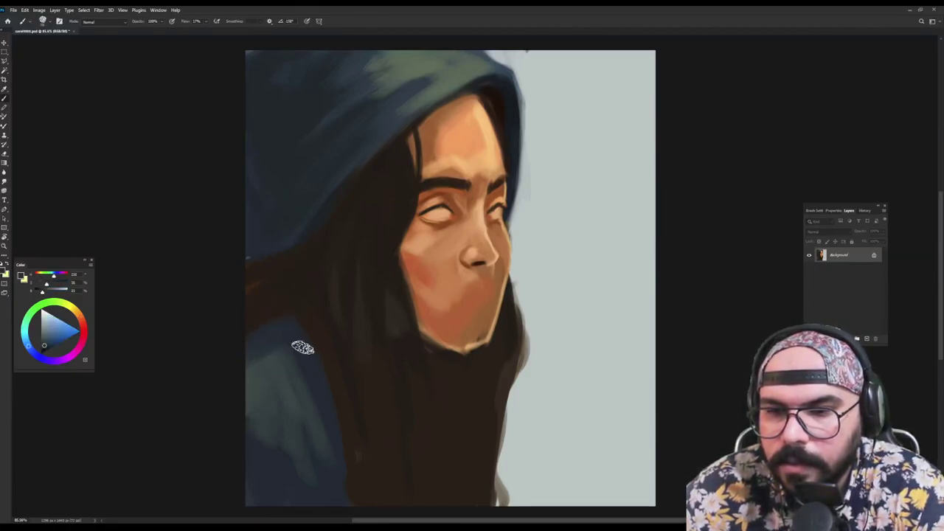
left_click(301, 412, "alt")
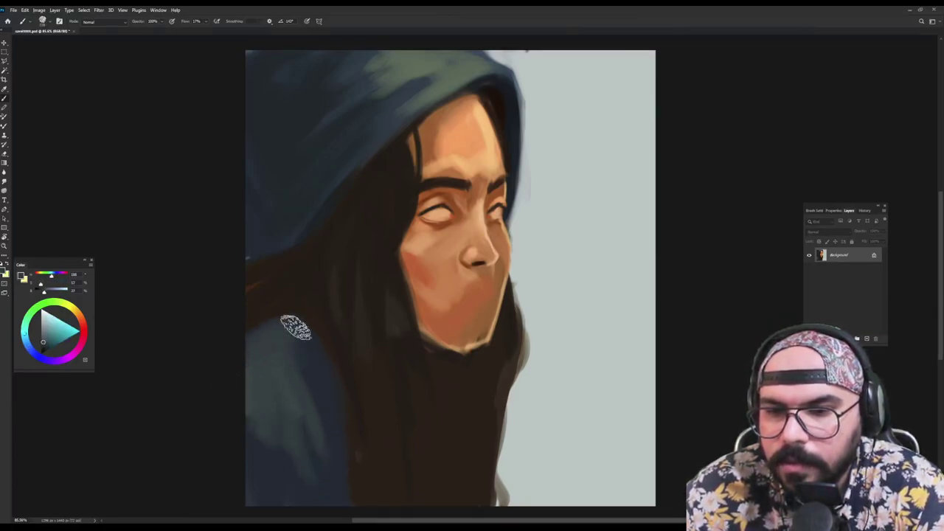
left_click(258, 459, "alt")
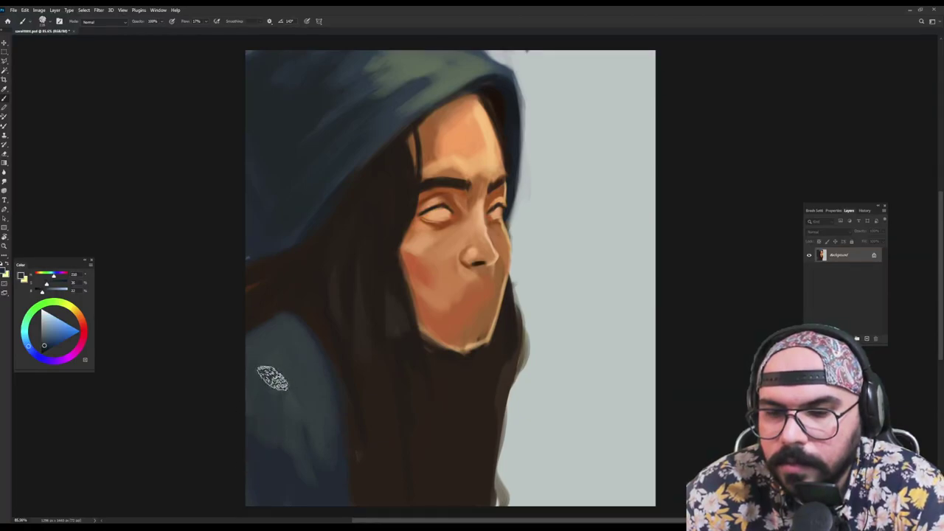
left_click(282, 353, "alt")
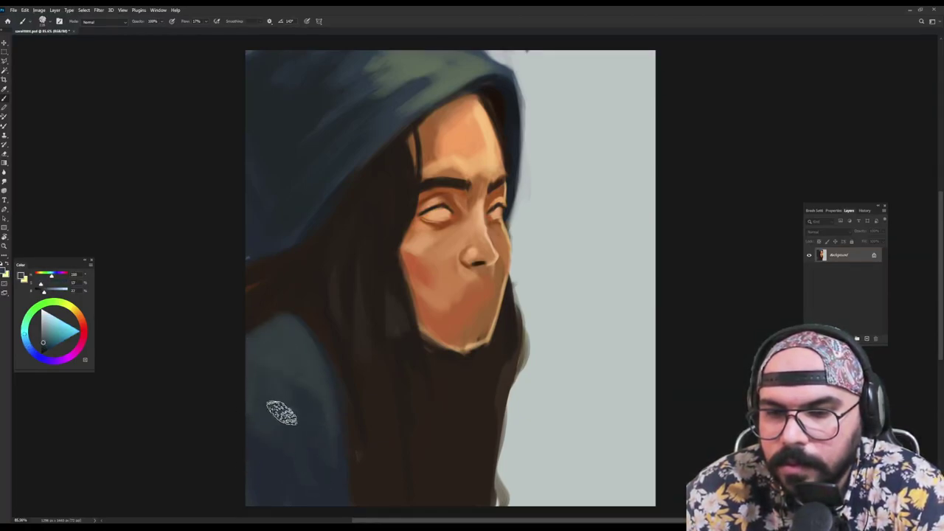
left_click(255, 476, "alt")
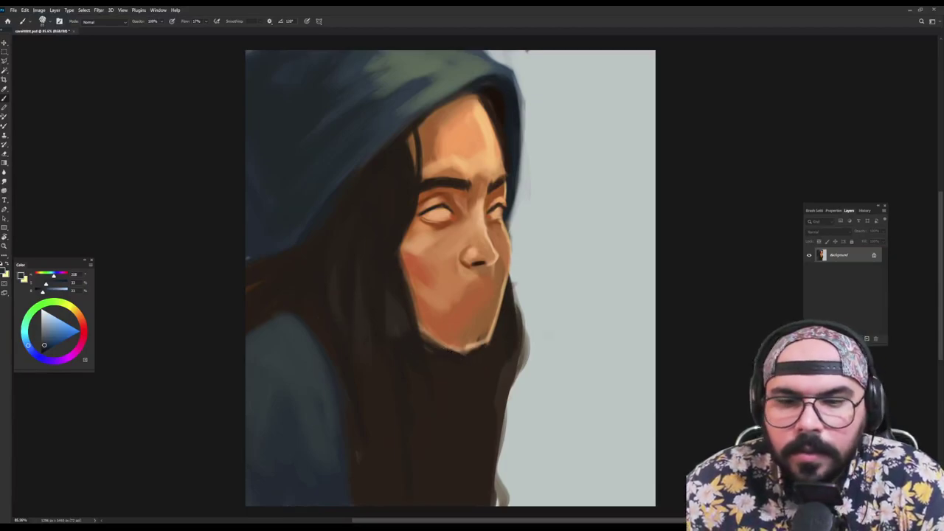
Paint long dark brown strands down the hair's far side, with a curved outer lock and pale gaps between the strands
left_click(485, 396, "alt")
left_click(479, 386, "alt")
mouse_move(514, 354)
left_mouse_down()
mouse_move(506, 485)
mouse_move(510, 465)
left_mouse_up()
left_click_drag(519, 376, 501, 495)
left_click_drag(495, 366, 488, 481)
left_click_drag(506, 394, 499, 461)
left_click_drag(501, 360, 487, 485)
left_click_drag(506, 388, 493, 485)
key("x")
mouse_move(506, 385)
left_mouse_down()
mouse_move(489, 362)
mouse_move(499, 362)
left_mouse_up()
key("x")
Trim the hair's outer edge beside the chin with the sampled background colour and extend a dark strand up the far cheek
left_click(543, 336, "alt")
left_click(513, 333, "alt")
left_click(532, 303, "alt")
left_click_drag(528, 313, 527, 359)
left_click_drag(519, 294, 523, 371)
left_click(506, 319, "alt")
left_click(506, 311, "alt")
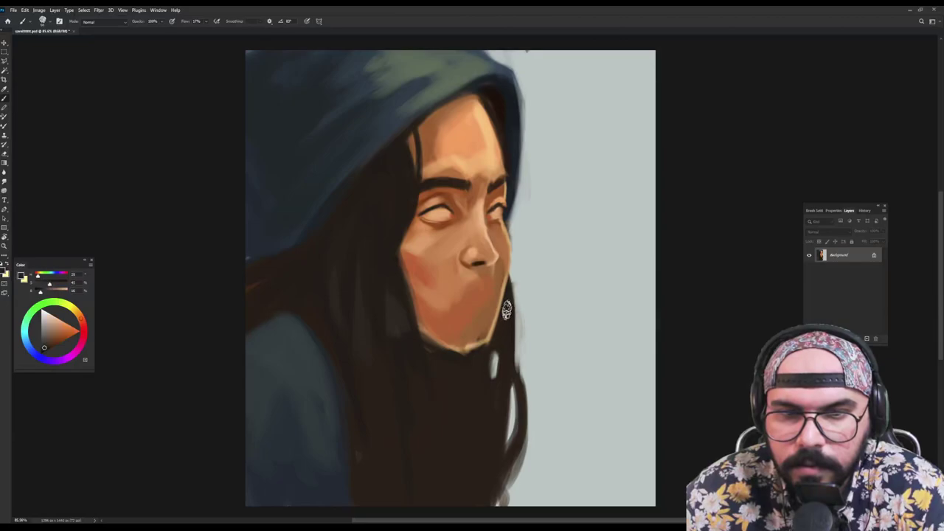
mouse_move(514, 267)
left_mouse_down()
mouse_move(512, 298)
mouse_move(515, 258)
left_mouse_up()
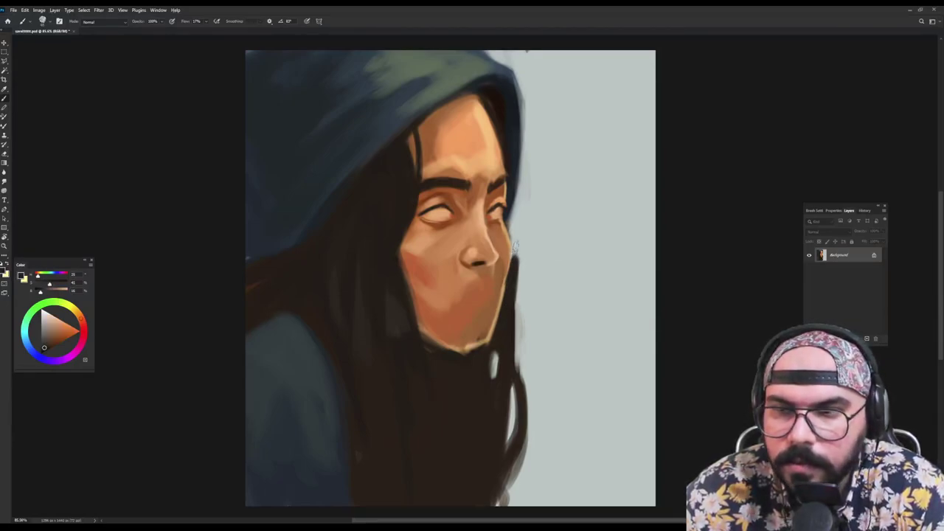
Widen the hood's far edge outward in dark blue and extend its lower back edge down over the hair
left_click(514, 183, "alt")
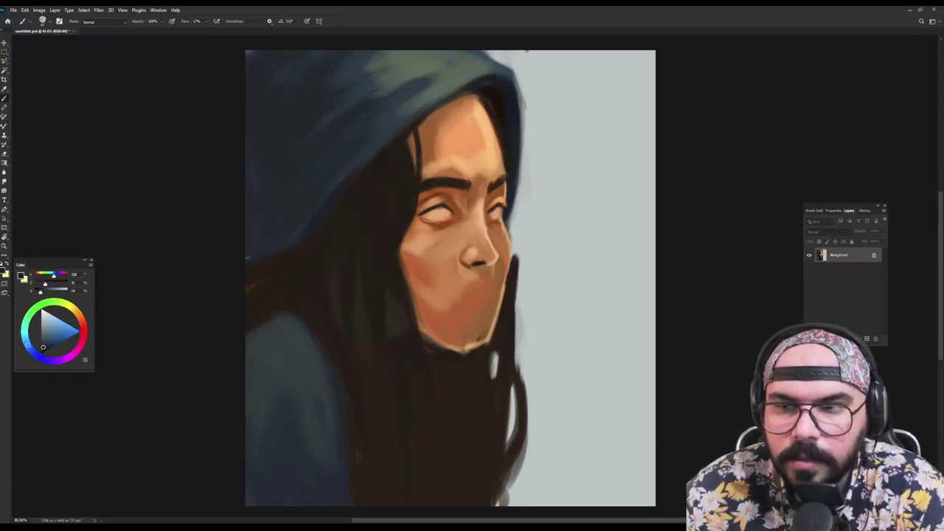
mouse_move(508, 81)
left_mouse_down()
mouse_move(535, 143)
mouse_move(532, 131)
mouse_move(518, 231)
mouse_move(537, 168)
left_mouse_up()
mouse_move(516, 224)
left_mouse_down()
mouse_move(520, 132)
mouse_move(529, 168)
left_mouse_up()
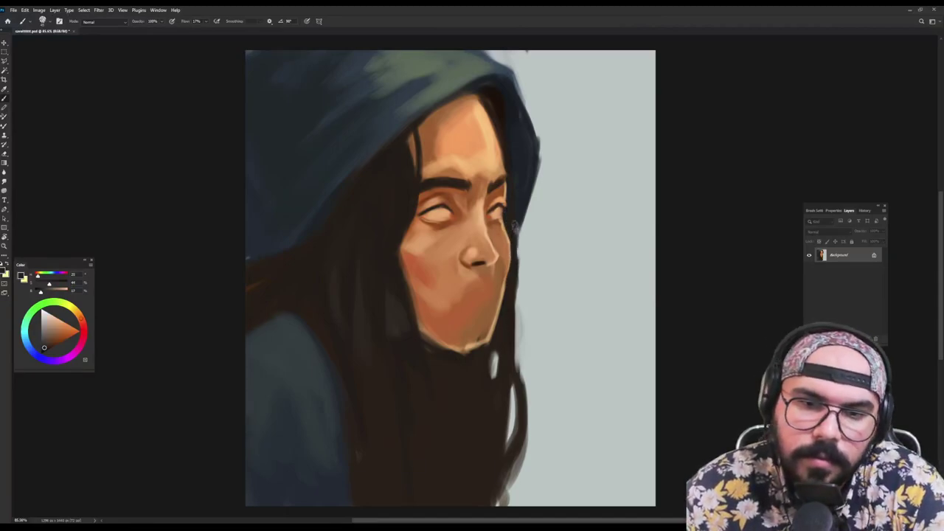
left_click(521, 205, "alt")
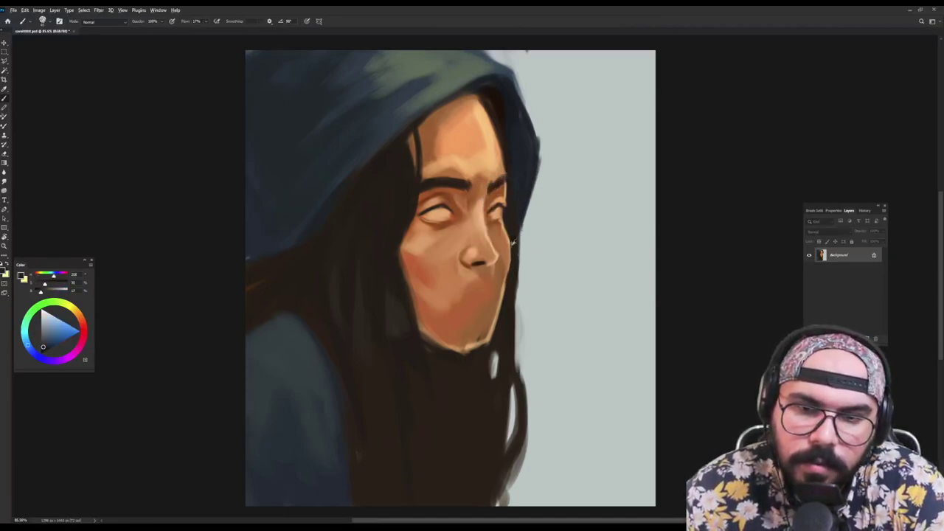
left_click(327, 193, "alt")
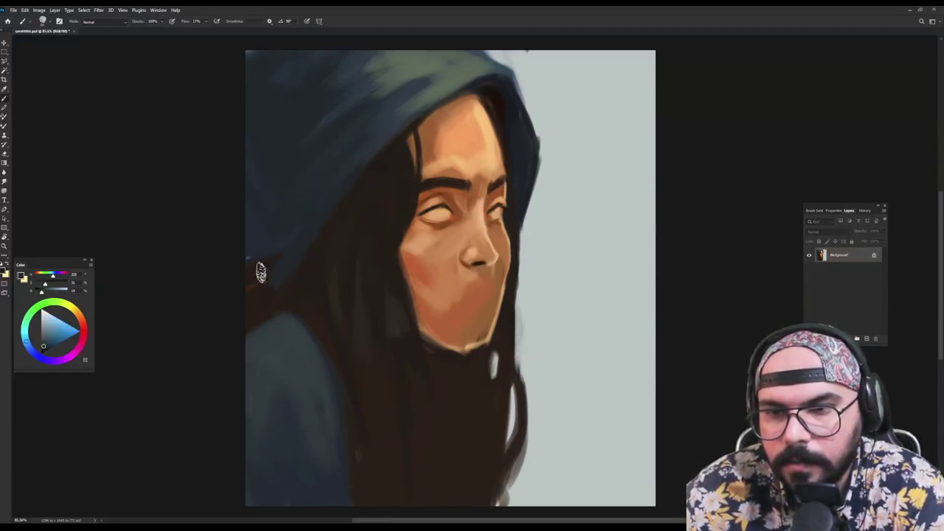
left_click(251, 232, "alt")
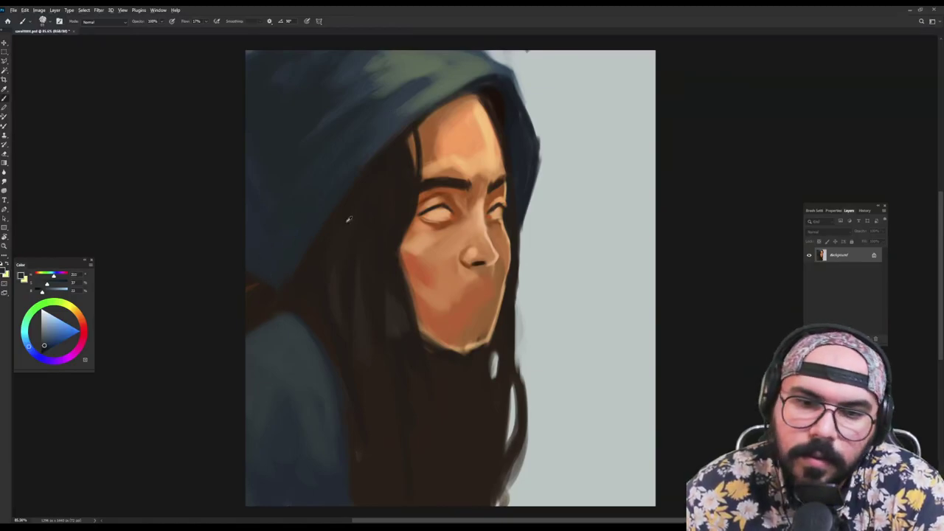
Add light blue-grey highlights to the top of the near shoulder and refine its border with sampled dark brown hair colour
left_click(272, 339, "alt")
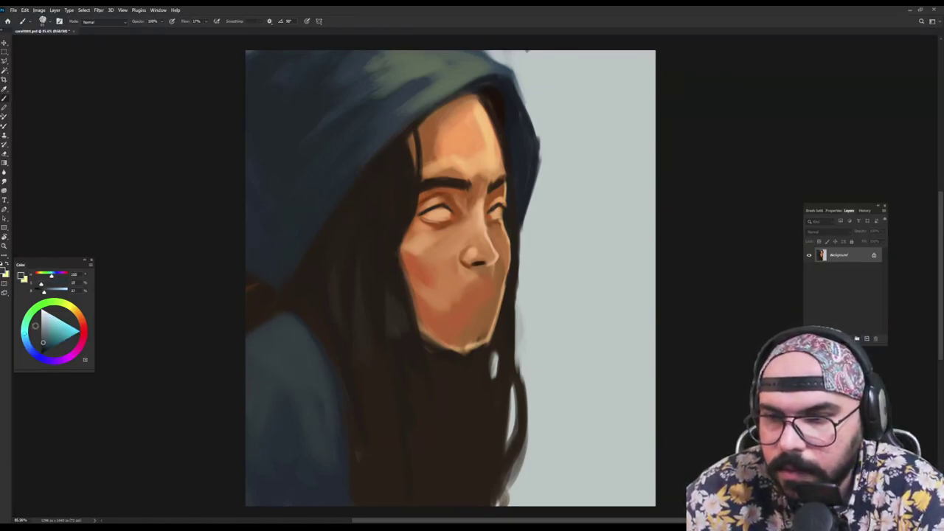
left_click(283, 348, "alt")
mouse_move(284, 342)
left_mouse_down()
mouse_move(269, 368)
mouse_move(258, 351)
mouse_move(297, 359)
left_mouse_up()
left_click(296, 374, "alt")
left_click(263, 359, "alt")
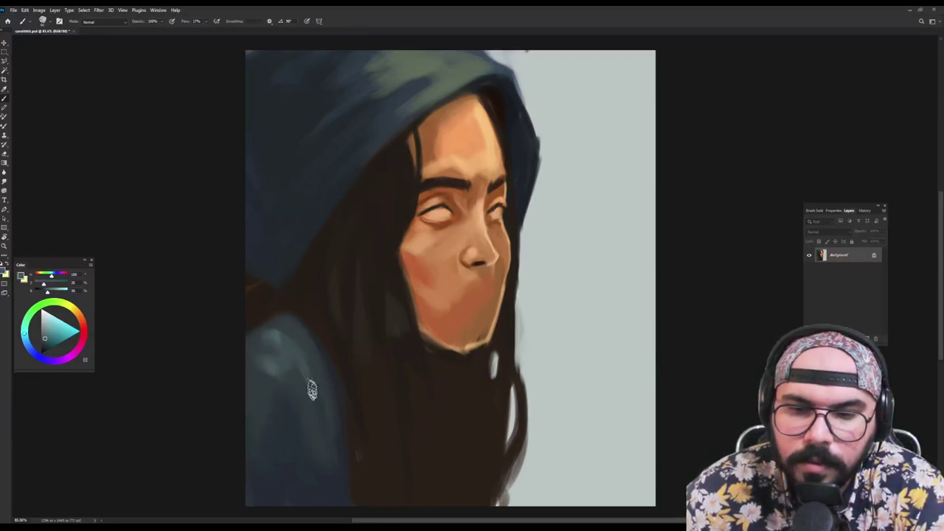
left_click(309, 294, "alt")
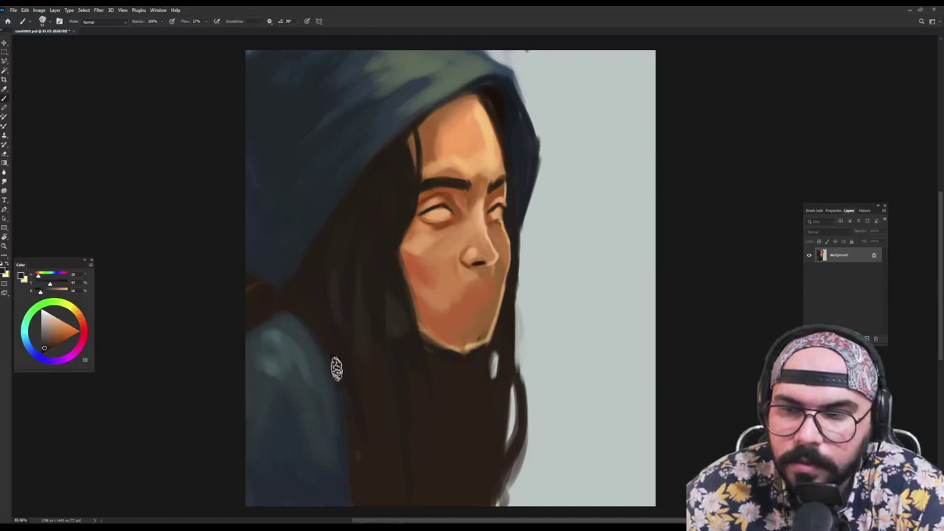
Paint a very dark brown shadow over the neck area beneath the chin, running down between the hair locks
key("9")
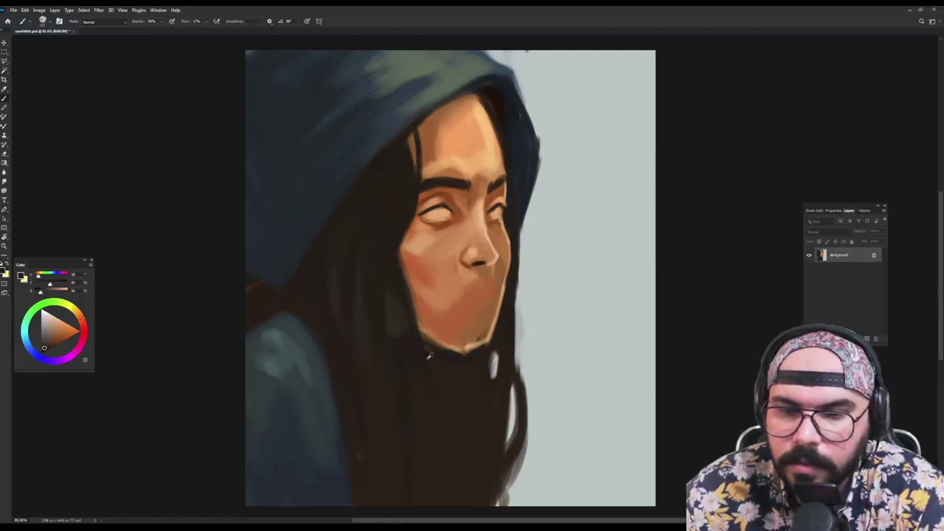
left_click(46, 350)
mouse_move(422, 374)
left_mouse_down()
mouse_move(472, 379)
mouse_move(458, 381)
mouse_move(462, 464)
left_mouse_up()
left_click(452, 370, "alt")
mouse_move(450, 391)
left_mouse_down()
mouse_move(453, 453)
mouse_move(445, 426)
mouse_move(464, 484)
left_mouse_up()
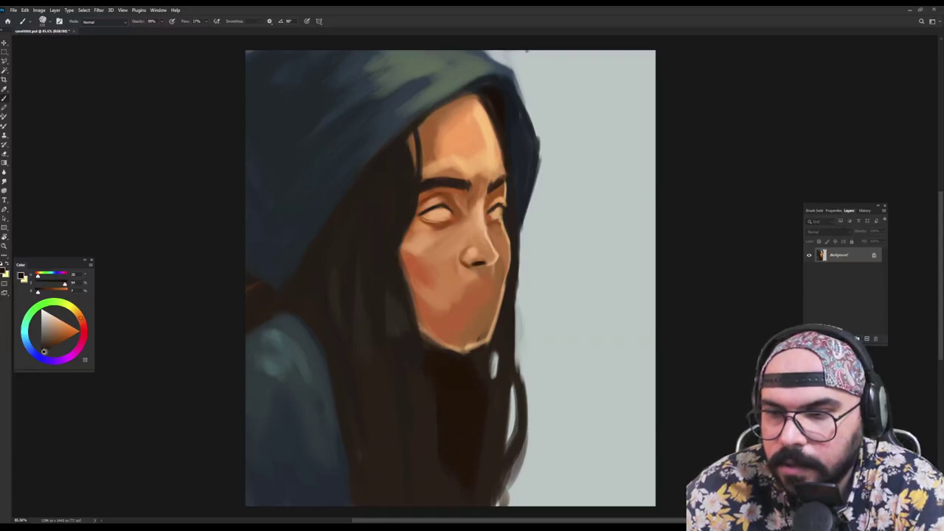
left_click(449, 368, "alt")
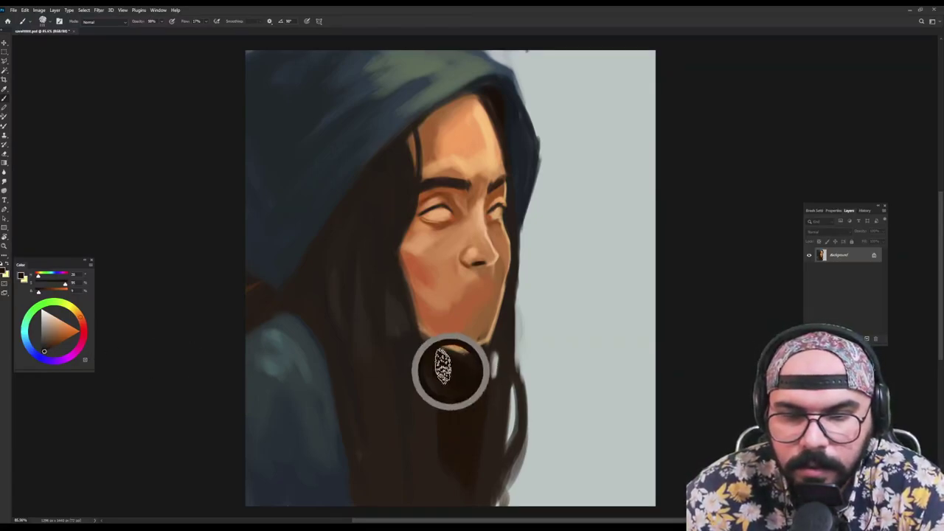
mouse_move(479, 383)
left_mouse_down()
mouse_move(463, 462)
mouse_move(504, 382)
left_mouse_up()
right_click(512, 325, "alt")
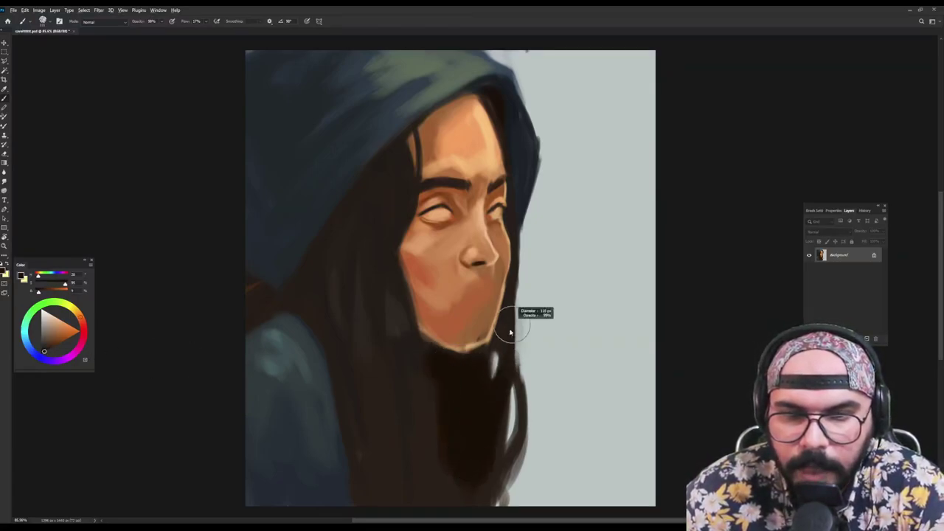
Extend the dark strand beside the far jaw and blend the neck shadow's near edge into the hair with sampled dark browns
left_click_drag(512, 332, 506, 317)
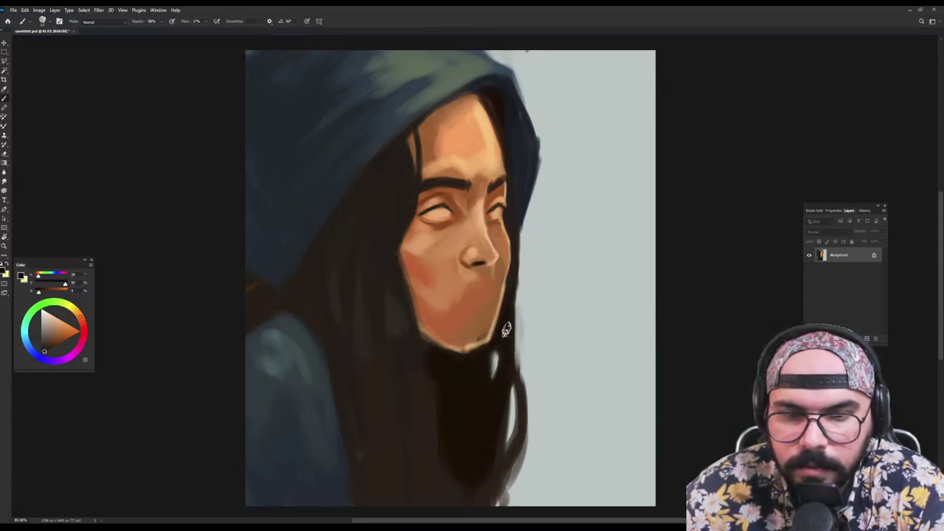
right_click(456, 414, "alt")
left_click(454, 396, "alt")
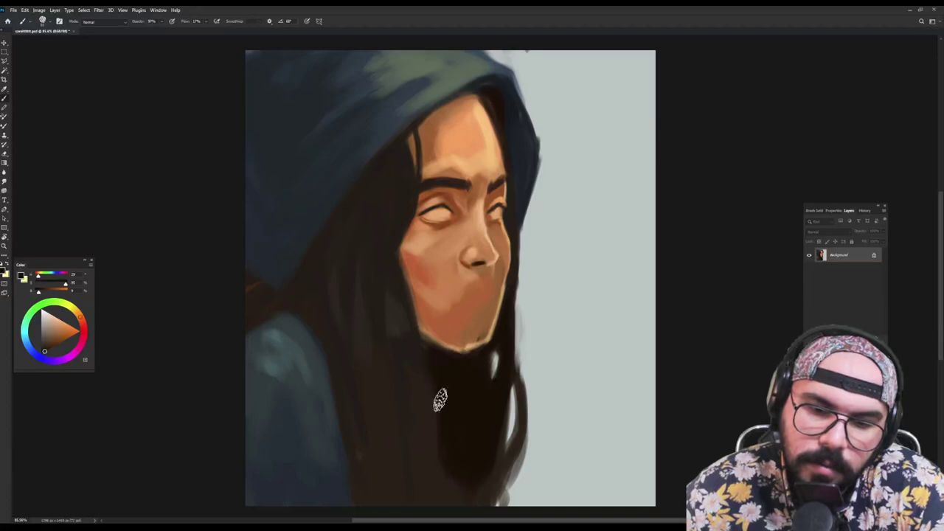
mouse_move(477, 421)
left_mouse_down()
mouse_move(473, 500)
mouse_move(502, 449)
mouse_move(497, 362)
mouse_move(489, 447)
mouse_move(439, 414)
left_mouse_up()
left_click(404, 344, "alt")
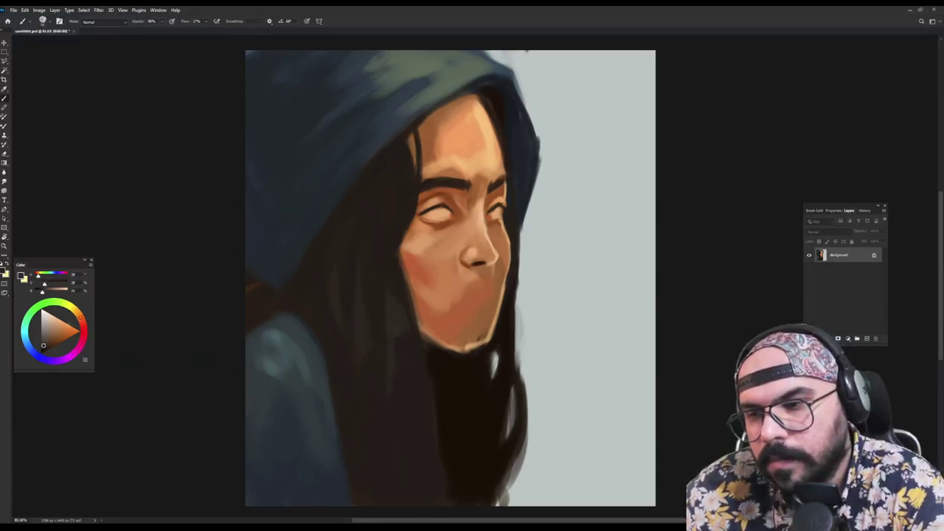
Paint long lighter and darker brown strands through the lower near hair beside the neck shadow using sampled hair colours
mouse_move(428, 500)
left_mouse_down()
mouse_move(407, 398)
mouse_move(433, 479)
left_mouse_up()
left_click(424, 419, "alt")
mouse_move(422, 421)
left_mouse_down()
mouse_move(435, 491)
mouse_move(431, 423)
mouse_move(403, 459)
left_mouse_up()
left_click(405, 424, "alt")
left_click_drag(403, 383, 413, 440)
left_click(429, 431, "alt")
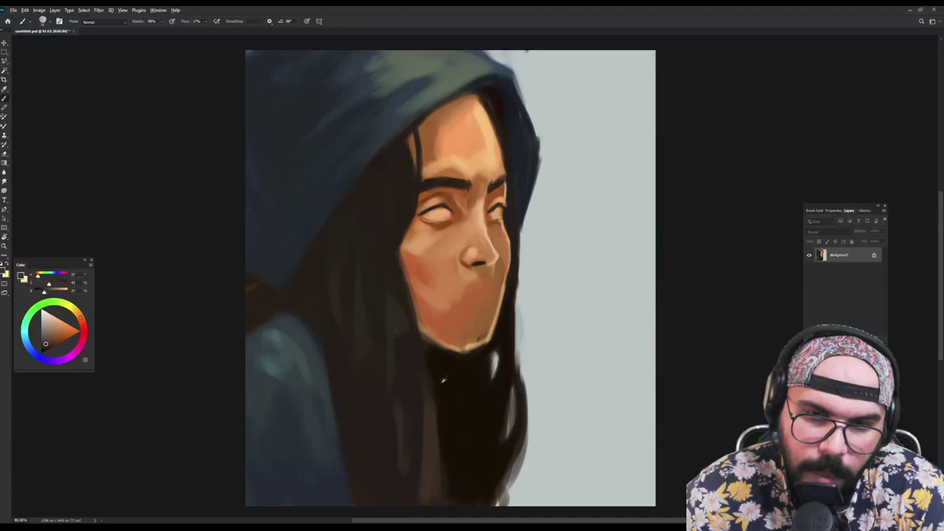
left_click(419, 384, "alt")
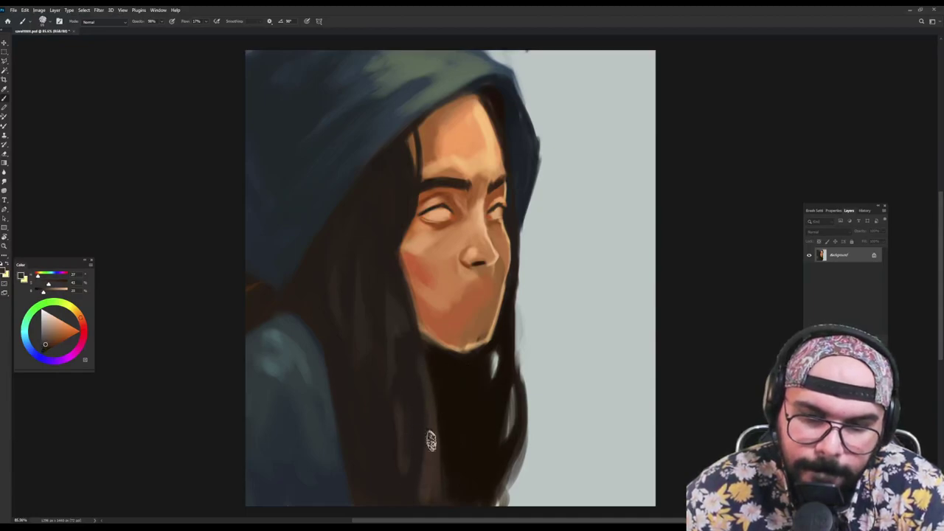
left_click(415, 449, "alt")
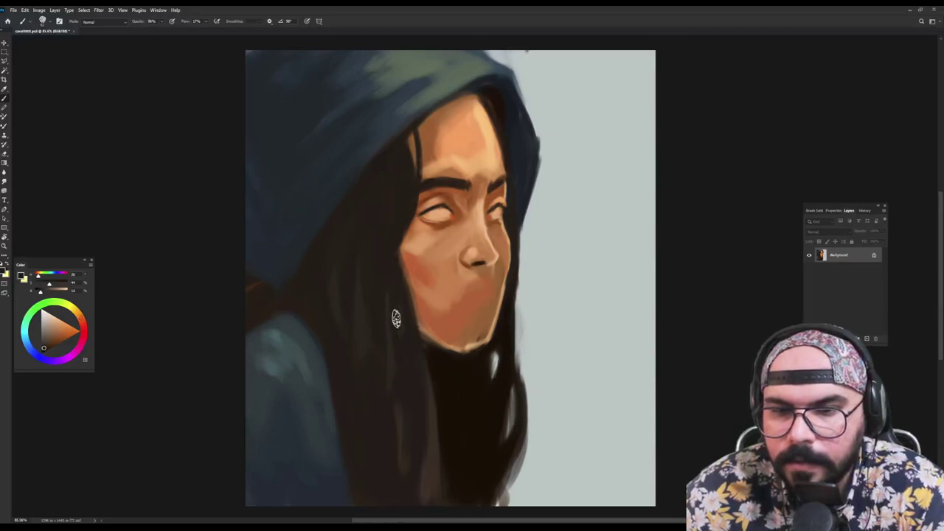
Even out the near hair below the hood with sampled browns and add soft grey-brown highlights level with the cheek
left_click(350, 314, "alt")
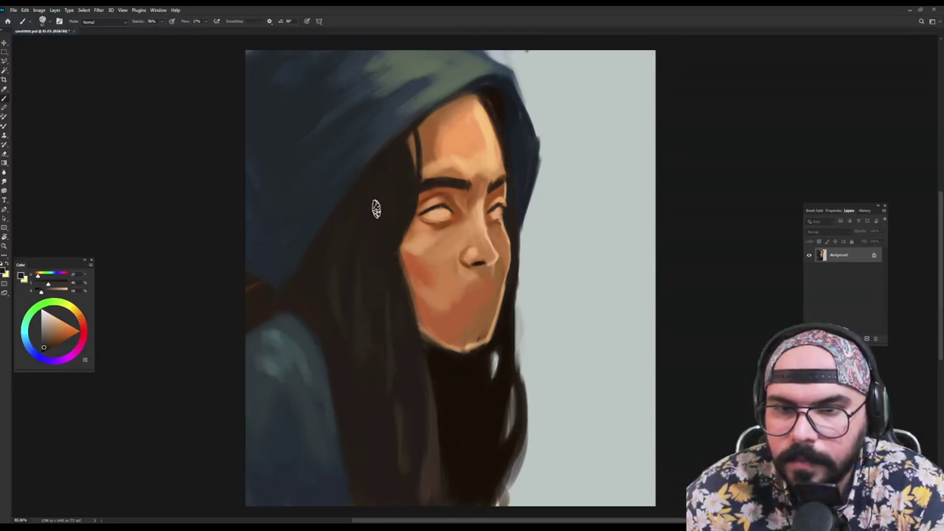
left_click(361, 310, "alt")
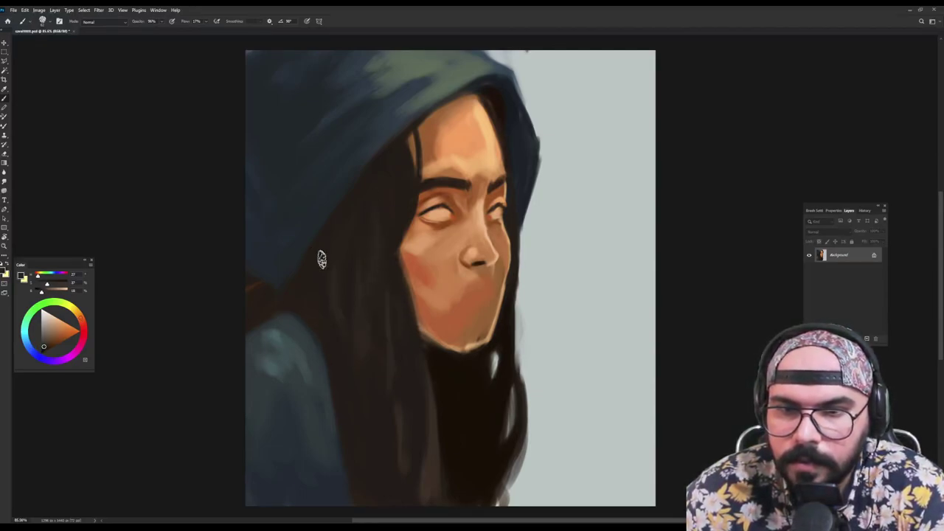
left_click(43, 330)
mouse_move(370, 261)
left_mouse_down()
mouse_move(371, 239)
mouse_move(359, 242)
mouse_move(376, 225)
mouse_move(364, 236)
mouse_move(371, 254)
mouse_move(351, 254)
mouse_move(374, 252)
left_mouse_up()
left_click(375, 229, "alt")
left_click(372, 248, "alt")
mouse_move(318, 244)
left_mouse_down()
mouse_move(336, 290)
mouse_move(380, 338)
mouse_move(327, 252)
mouse_move(331, 259)
mouse_move(378, 240)
mouse_move(359, 243)
mouse_move(371, 233)
mouse_move(367, 264)
left_mouse_up()
left_click(342, 244, "alt")
left_click(370, 234, "alt")
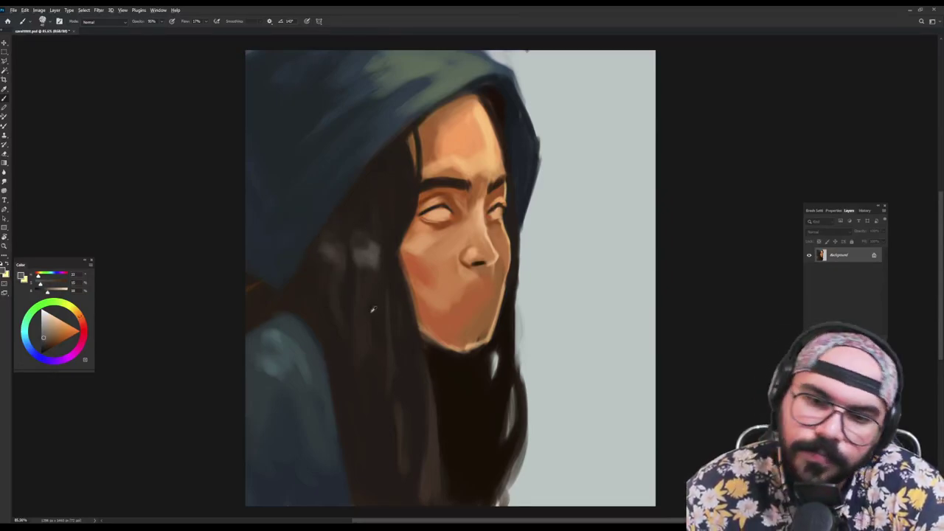
left_click(374, 230, "alt")
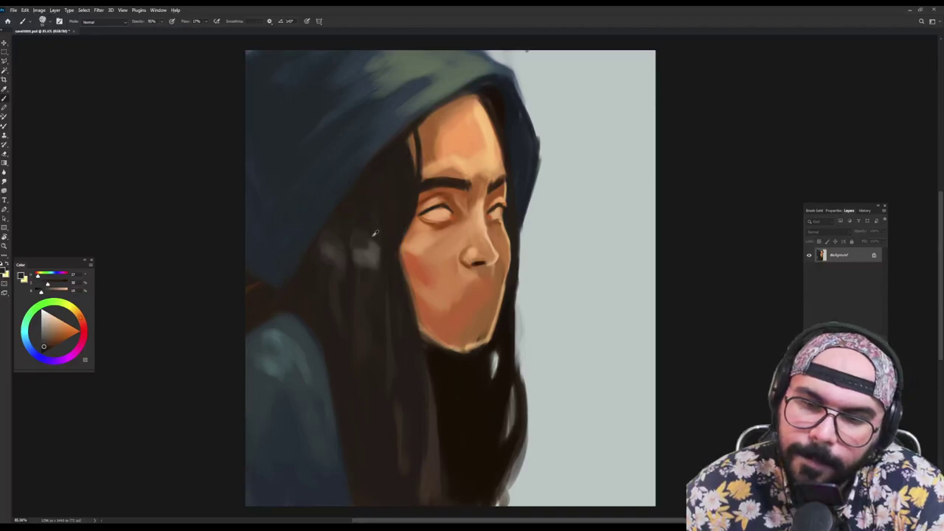
Blend the near hair's grey highlights into the surrounding strands with sampled browns, narrowing them into thin streaks
left_click(367, 262, "alt")
left_click_drag(365, 290, 374, 266)
left_click(368, 326, "alt")
left_click_drag(369, 328, 359, 286)
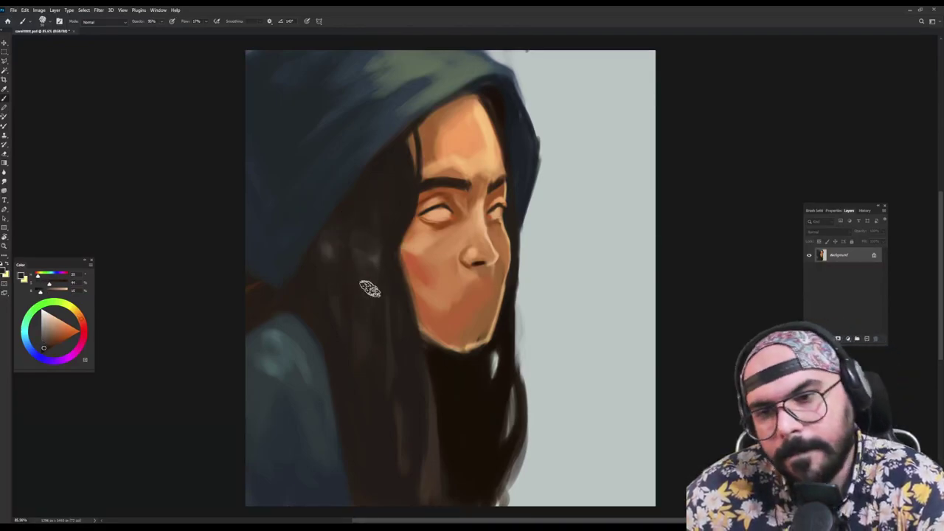
left_click(368, 262, "alt")
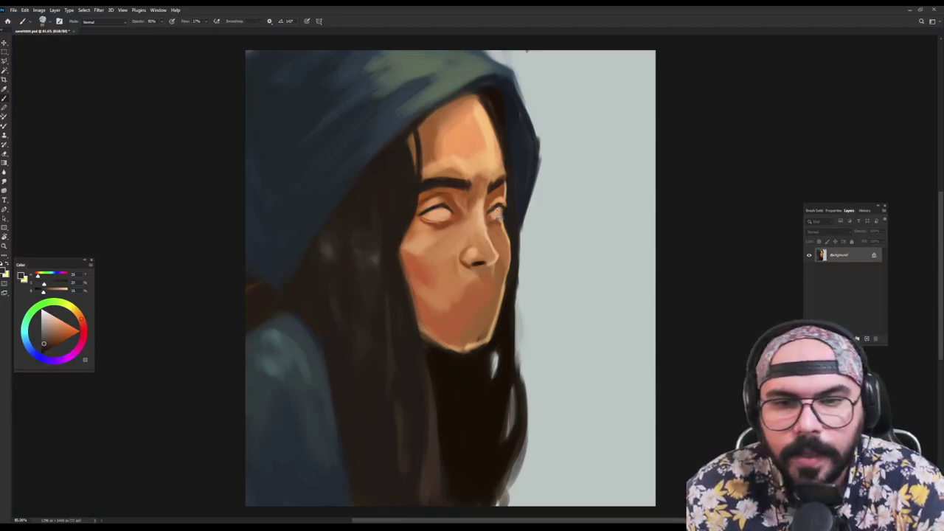
Extend the dark hair edge over the near cheek from eye level down toward the jaw
left_click(404, 221, "alt")
left_click(403, 227, "alt")
mouse_move(403, 230)
left_mouse_down()
mouse_move(405, 316)
mouse_move(411, 304)
left_mouse_up()
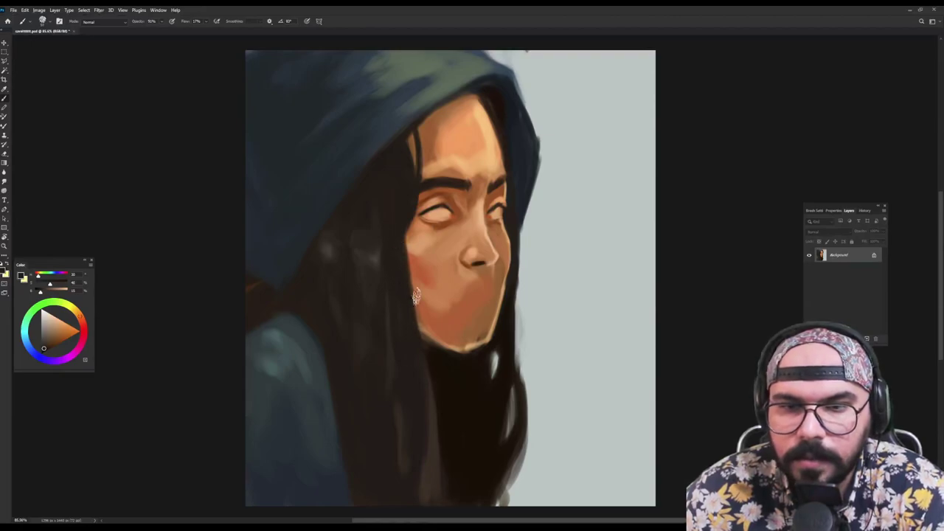
Reshape the underside of the nose and the area above the mouth with sampled skin and reddish-brown shadow tones
left_click(476, 256, "alt")
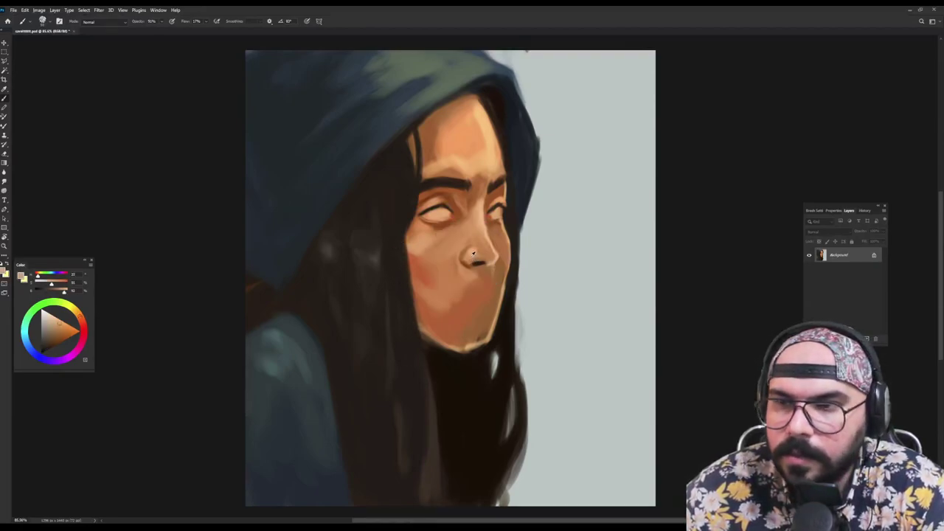
left_click(485, 268, "alt")
right_click(485, 268, "alt")
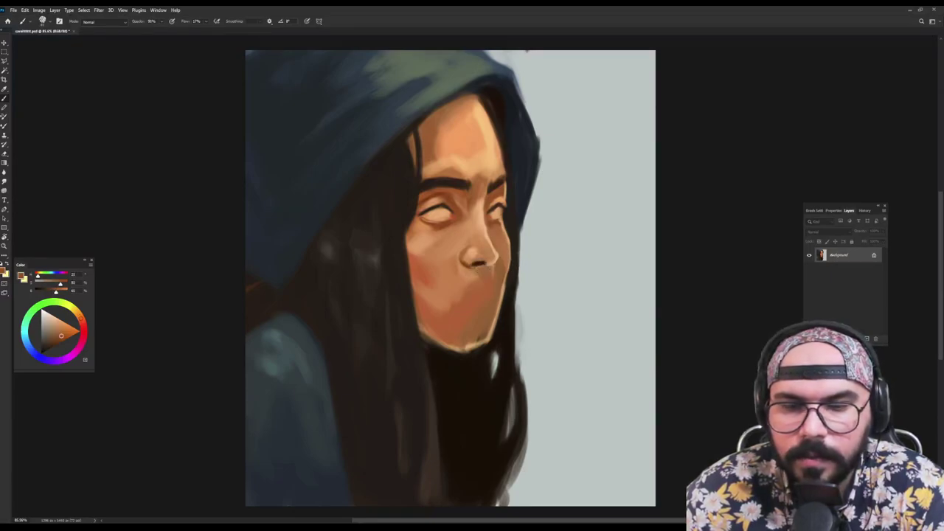
left_click(483, 251, "alt")
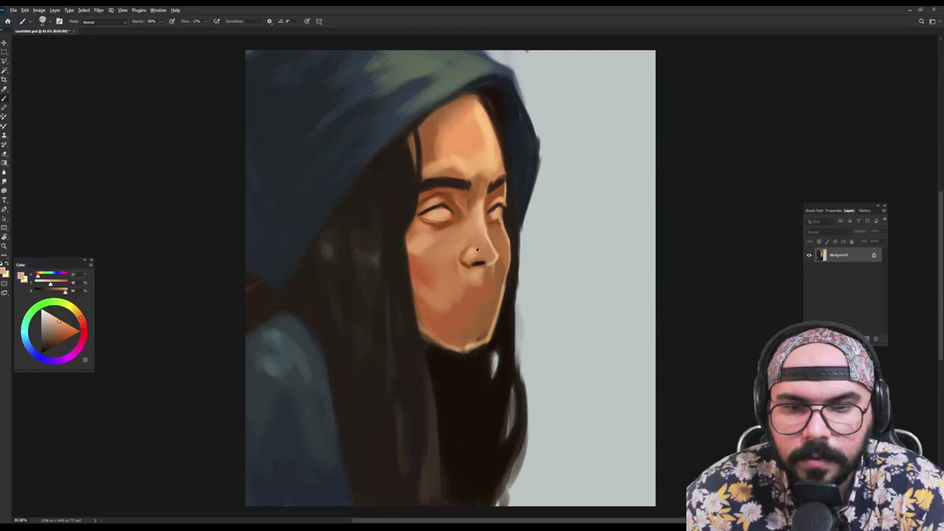
left_click(480, 268, "alt")
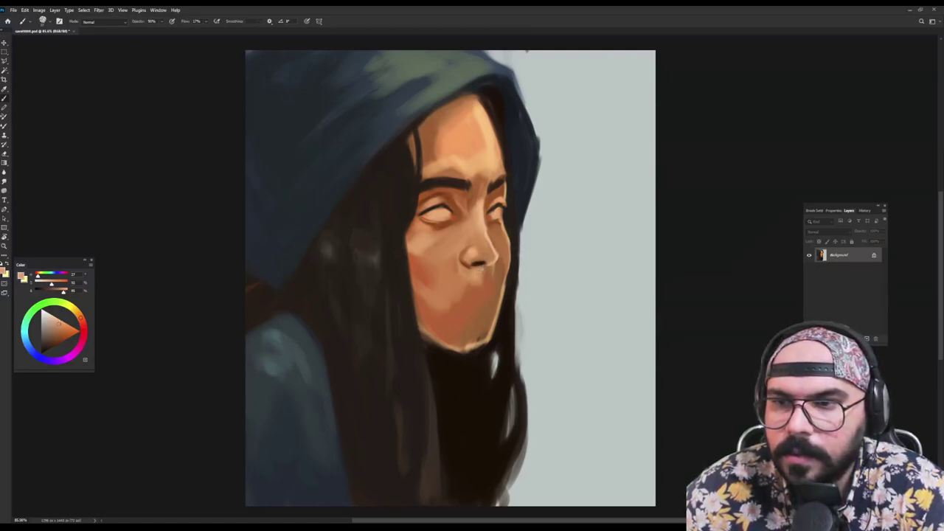
left_click(479, 266, "alt")
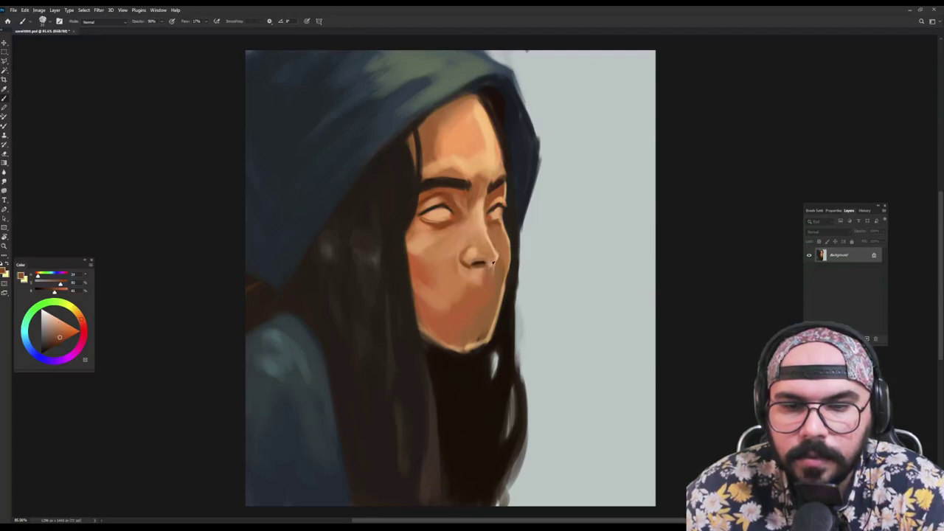
left_click(479, 286, "alt")
left_click(484, 270, "alt")
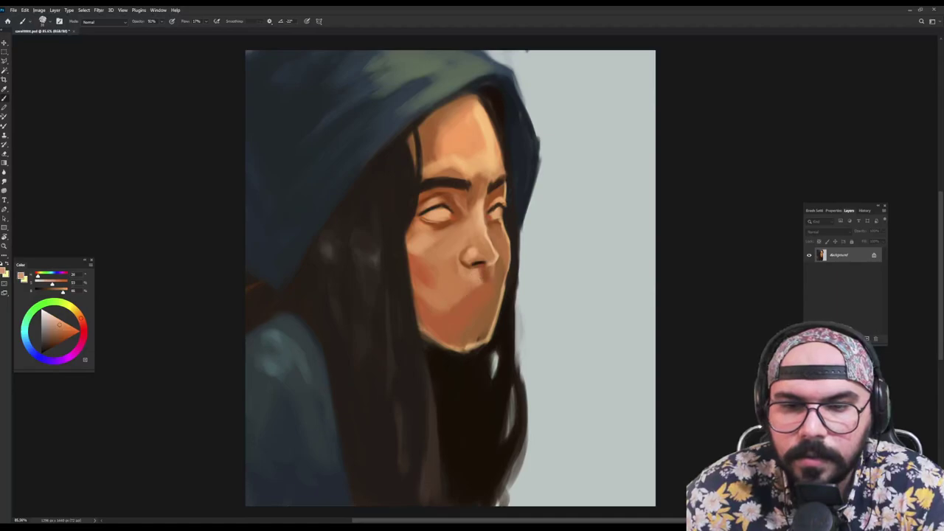
Warm the lower face with sampled cheek red, paint the upper lip in deep red-orange, and clean its edge with skin colour
left_click(423, 273, "alt")
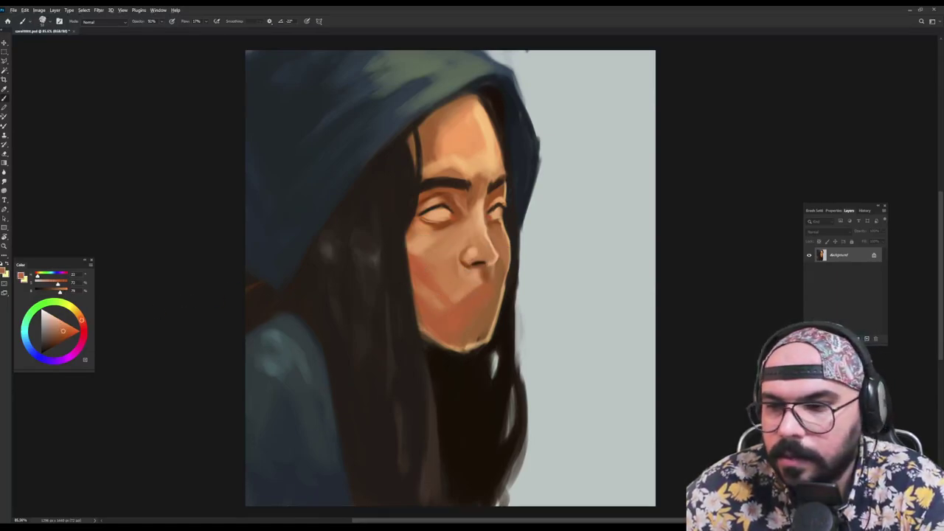
left_click(64, 338)
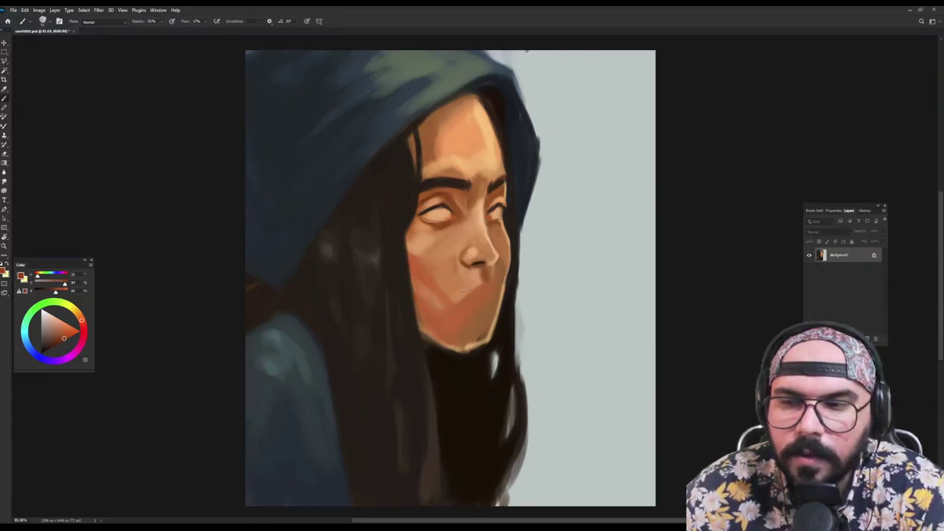
mouse_move(463, 289)
left_mouse_down()
mouse_move(491, 290)
mouse_move(465, 296)
left_mouse_up()
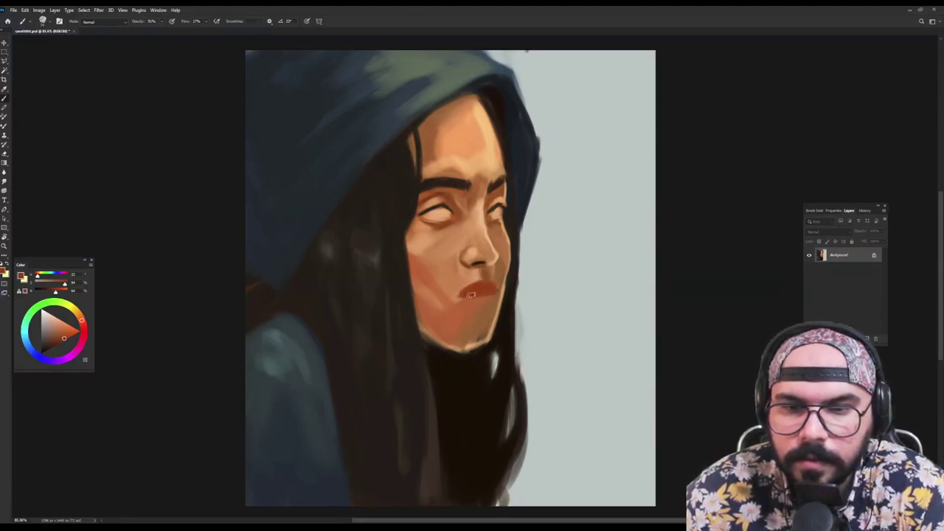
left_click(466, 289, "alt")
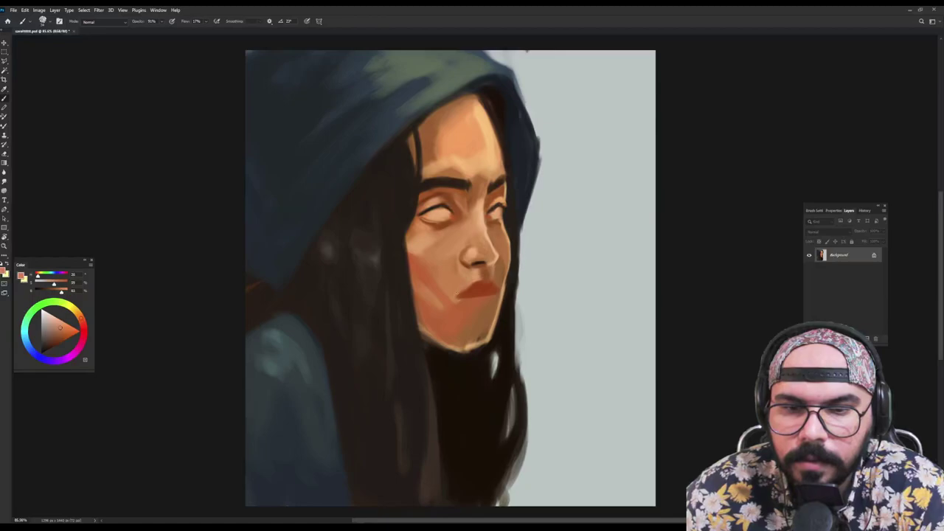
Refine the shading between the nose and upper lip with sampled skin tones and reddish browns
left_click(485, 273, "alt")
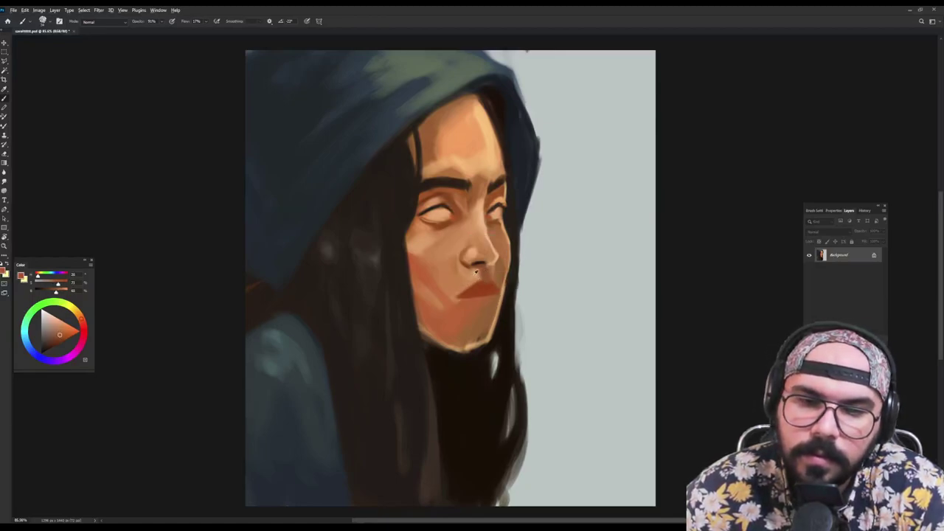
left_click(479, 267, "alt")
left_click(493, 278, "alt")
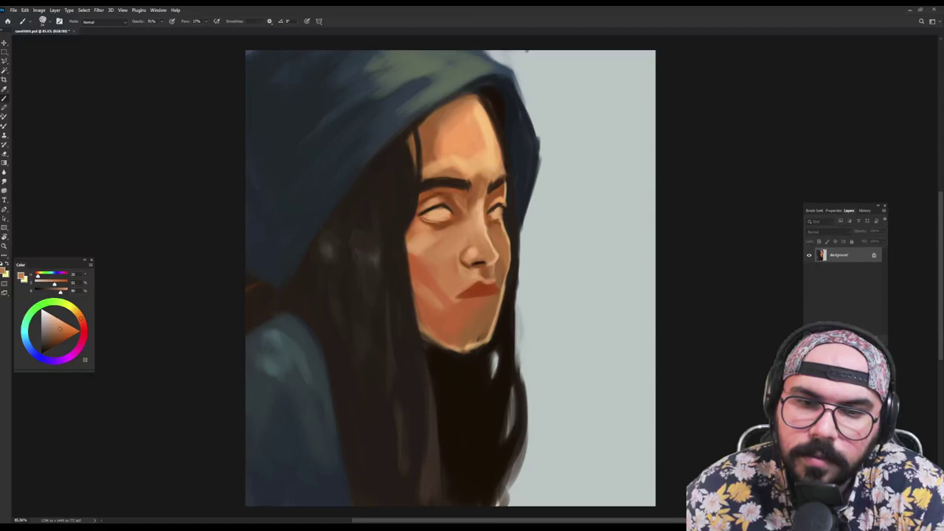
left_click(496, 267, "alt")
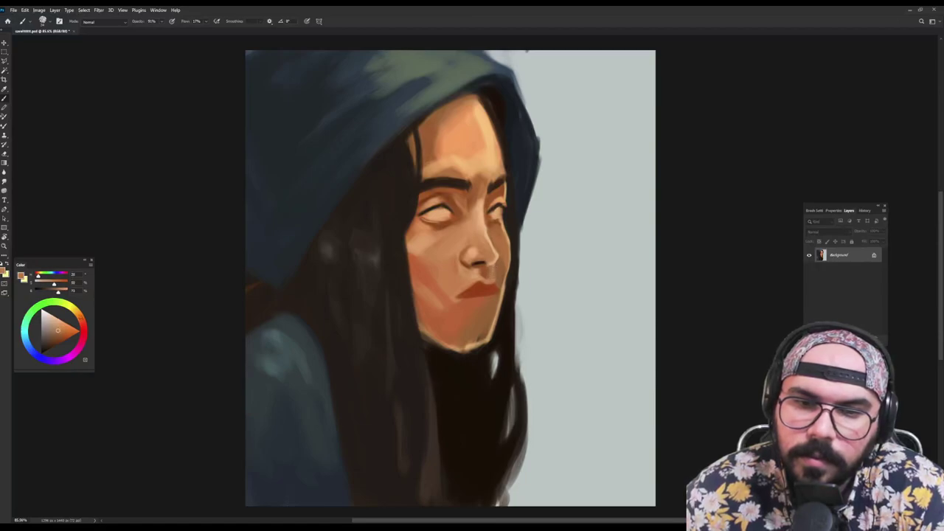
left_click(487, 270, "alt")
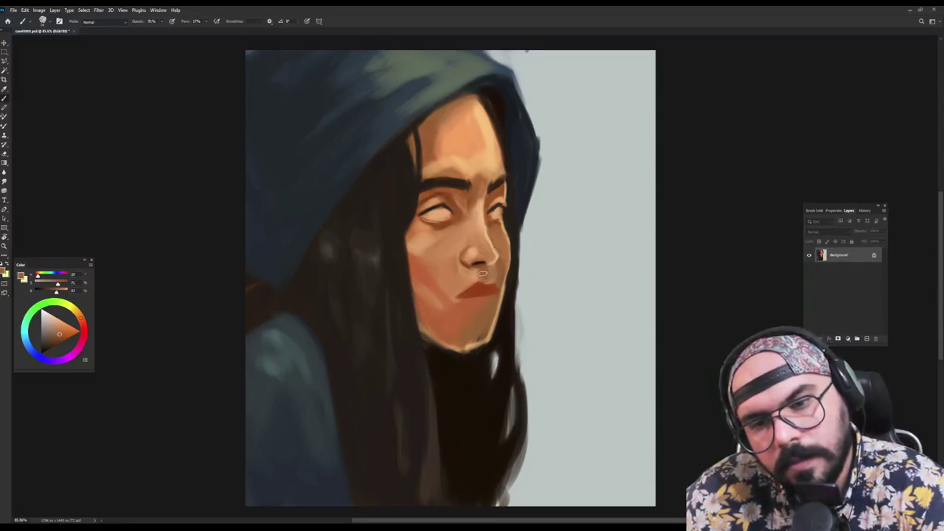
left_click(474, 273, "alt")
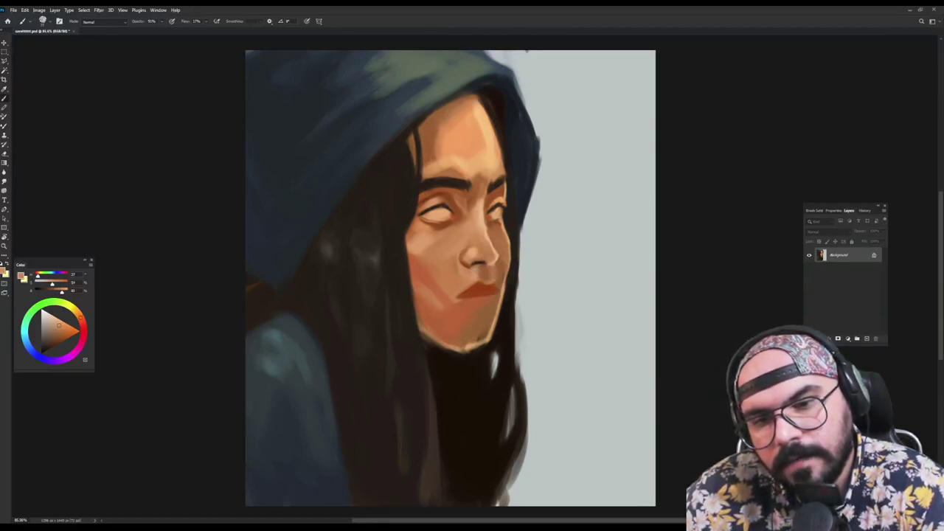
left_click(481, 261, "alt")
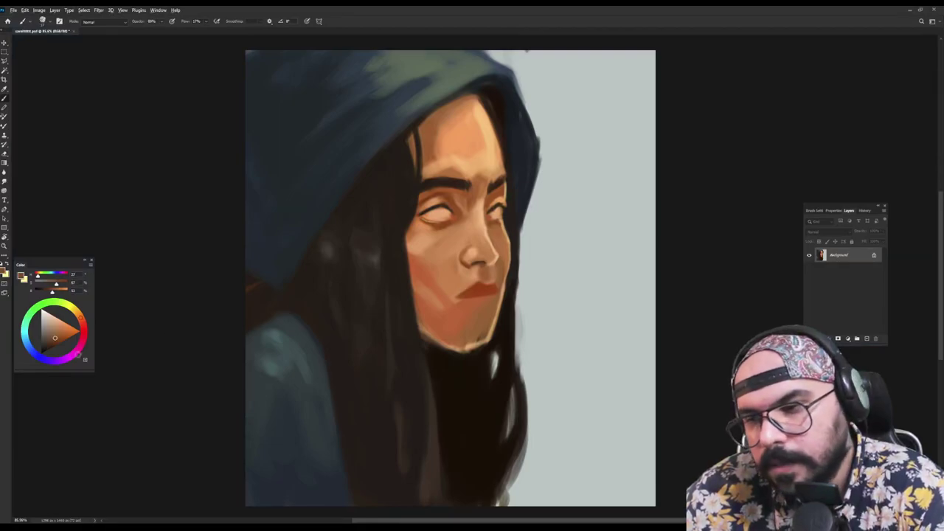
Define the nostrils and lower nose contour with dark brown, softening the edges with sampled skin and eyelid shadow tones
left_click_drag(57, 341, 51, 347)
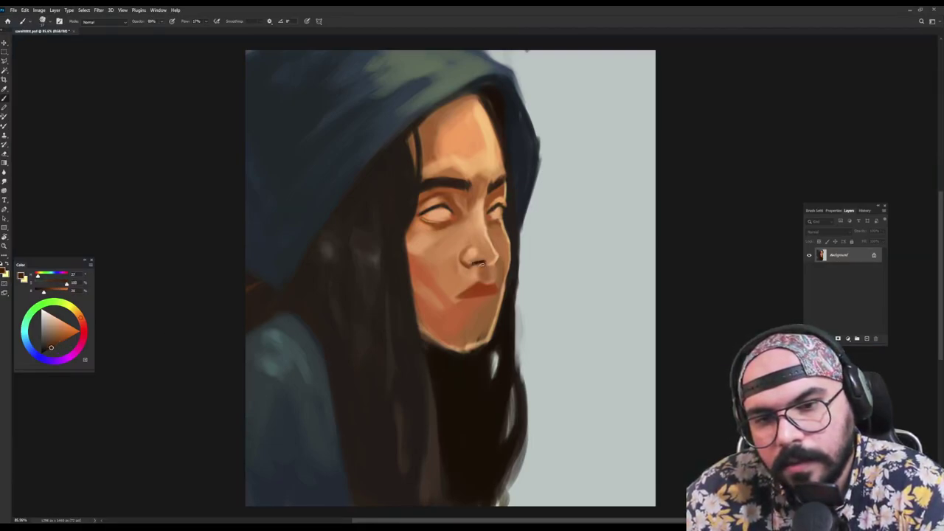
left_click_drag(509, 252, 497, 254)
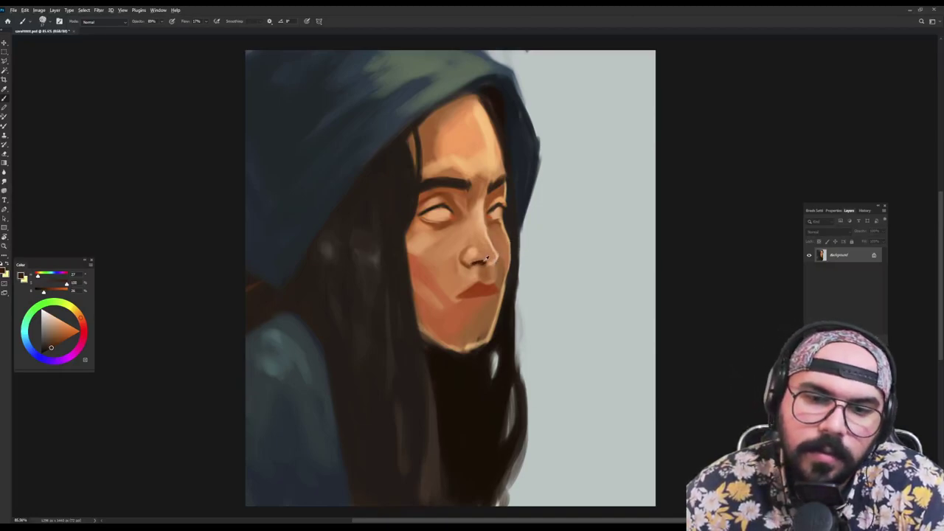
left_click(476, 265, "alt")
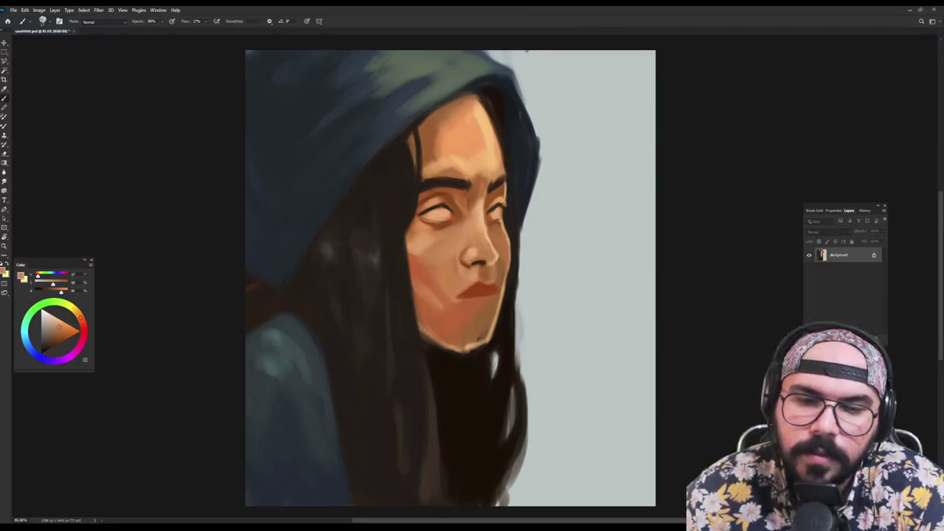
left_click(486, 259, "alt")
left_click_drag(485, 261, 481, 254)
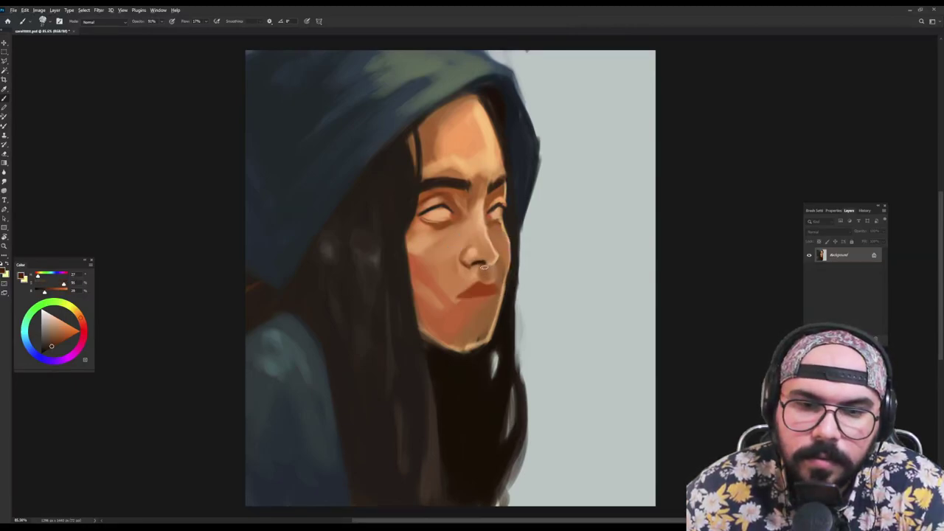
left_click(443, 190, "alt")
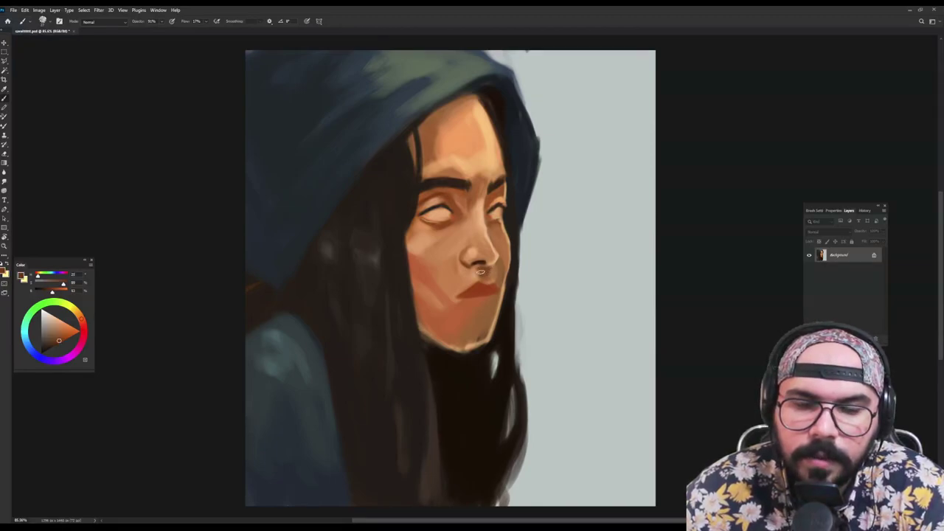
left_click(484, 267, "alt")
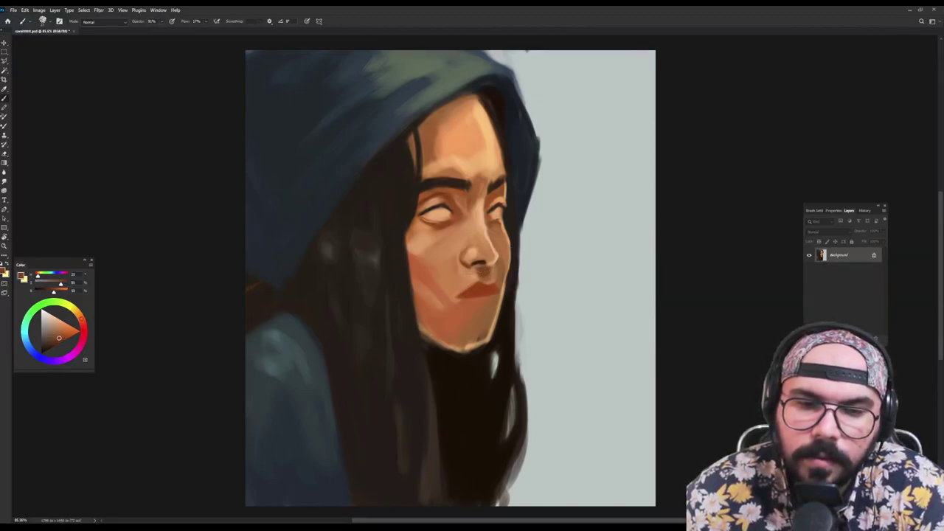
Blend the skin between the nose, upper lip and near cheek with sampled light and mid skin tones
left_click(473, 279, "alt")
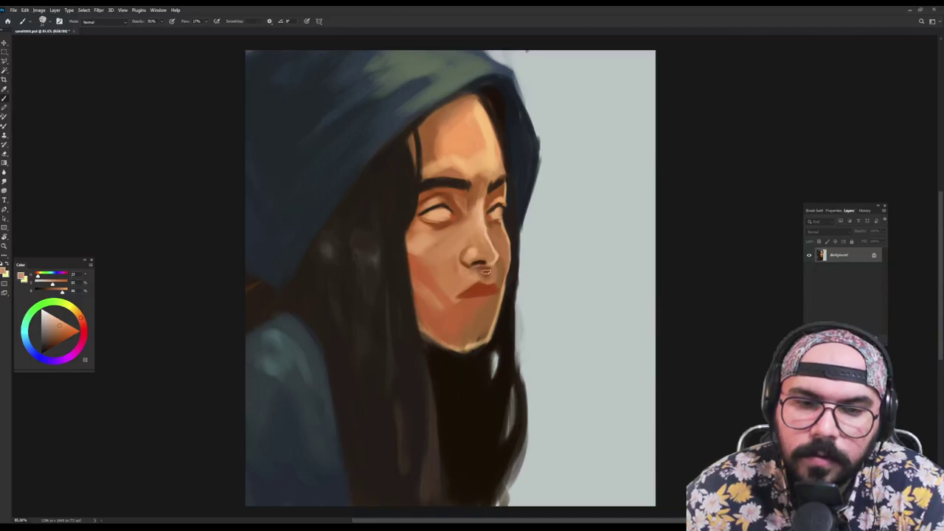
left_click(487, 274, "alt")
left_click(497, 271, "alt")
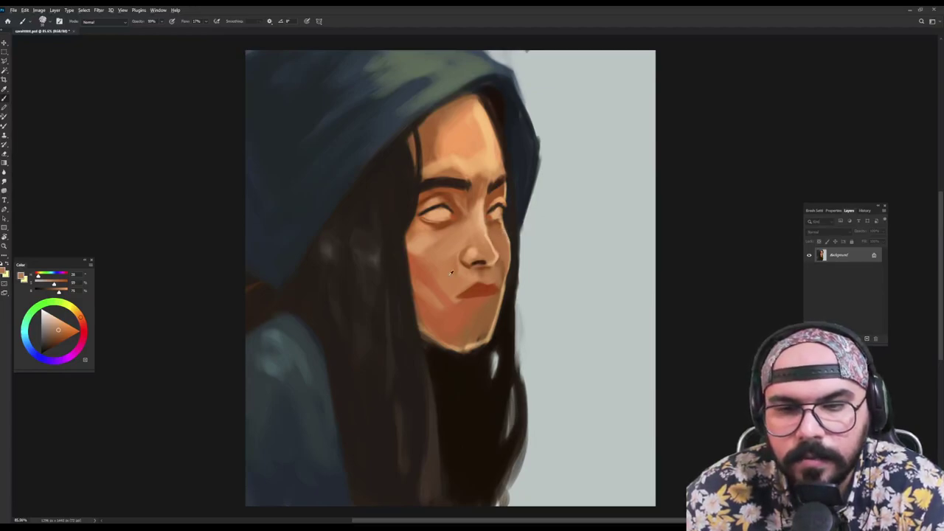
left_click(480, 214, "alt")
mouse_move(468, 256)
left_mouse_down()
mouse_move(442, 305)
mouse_move(439, 294)
left_mouse_up()
left_click(444, 288, "alt")
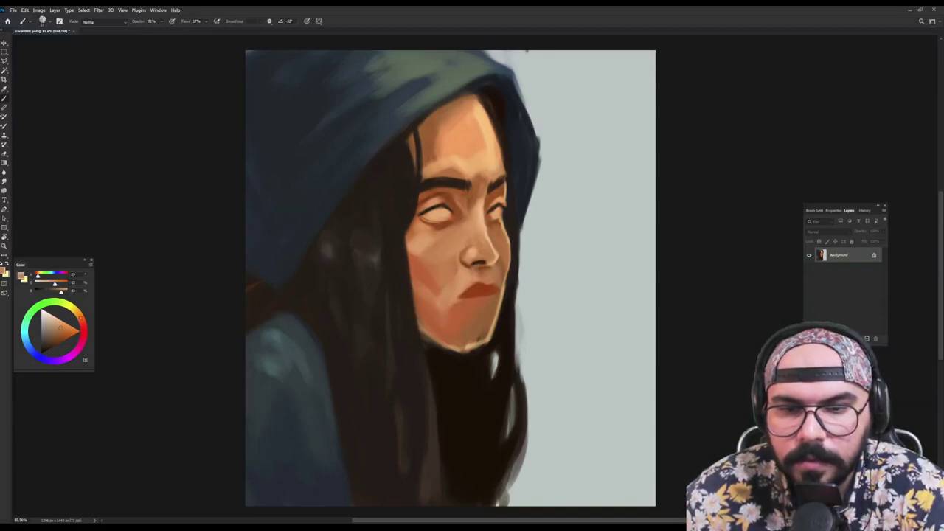
left_click(465, 278, "alt")
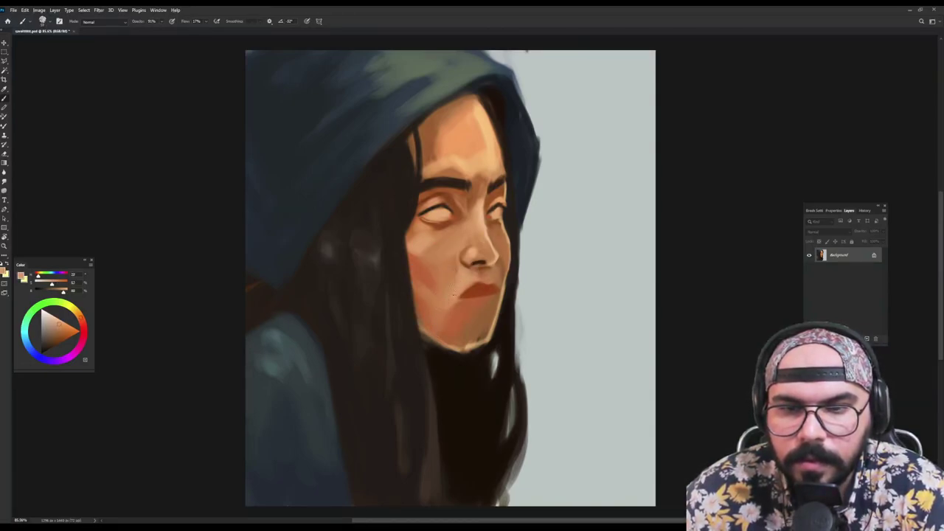
Soften the red patch on the near cheek by painting over it with sampled lighter skin tones
left_click(436, 287, "alt")
left_click(453, 284, "alt")
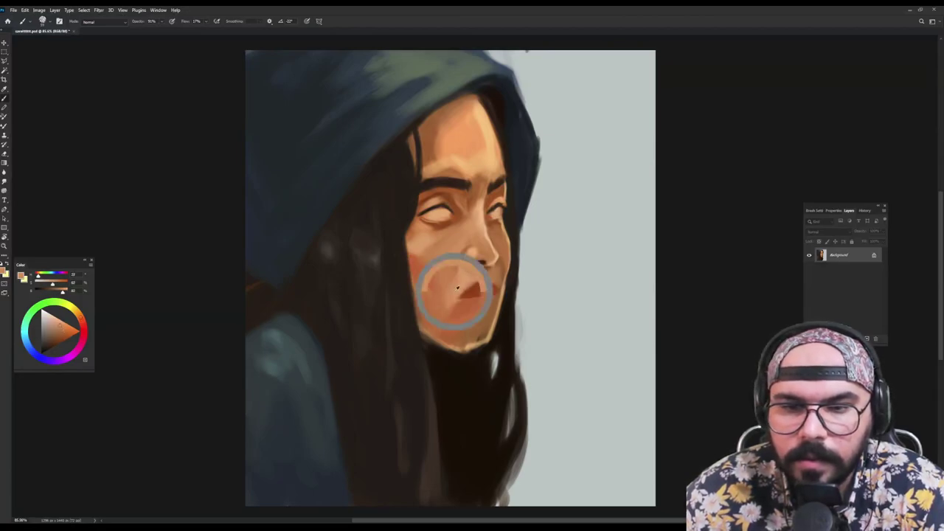
left_click_drag(426, 312, 428, 280)
left_click(439, 269, "alt")
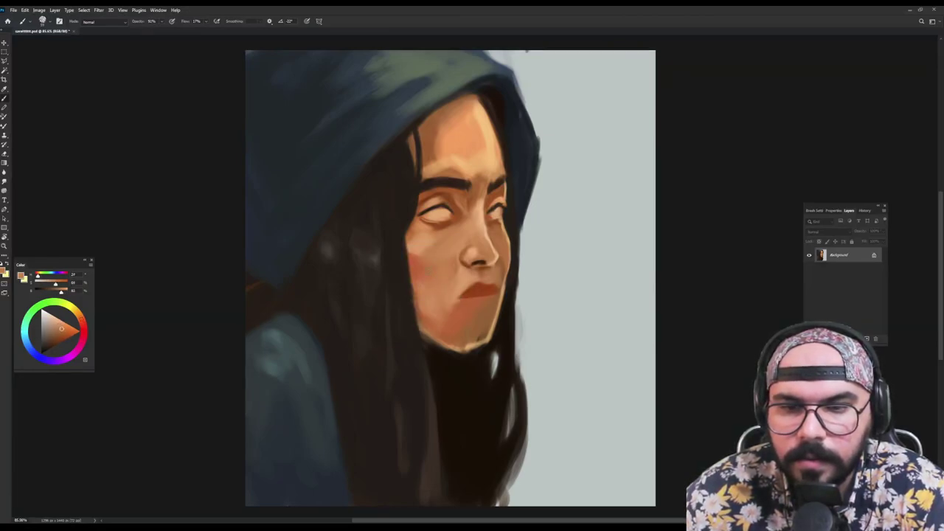
left_click(455, 284, "alt")
left_click_drag(441, 284, 445, 294)
left_click(458, 278, "alt")
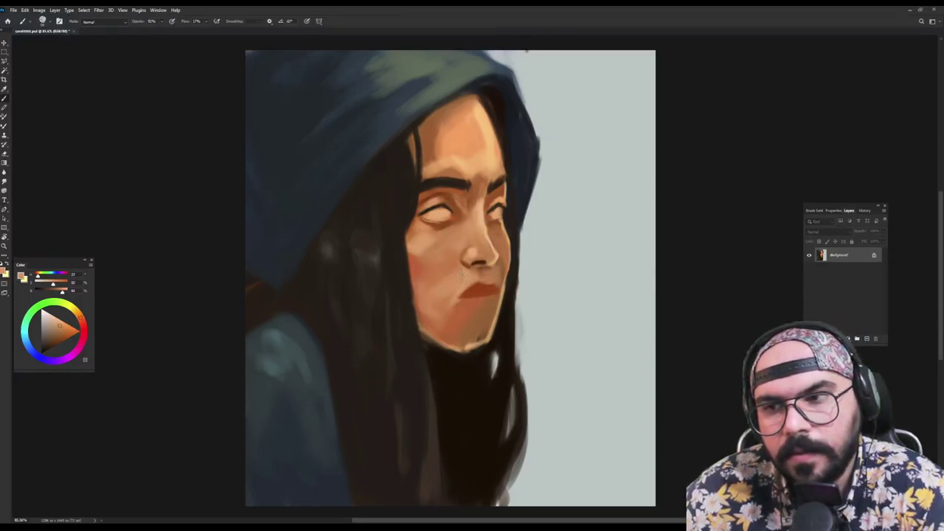
Even out the lower cheek beside the corner of the mouth with sampled skin colours
left_click(443, 285, "alt")
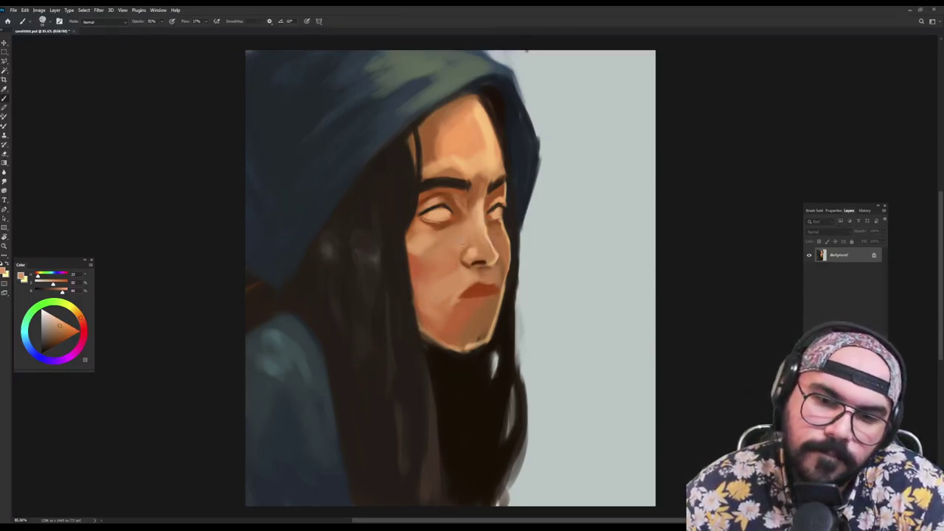
right_click(462, 248, "alt")
left_click(447, 279, "alt")
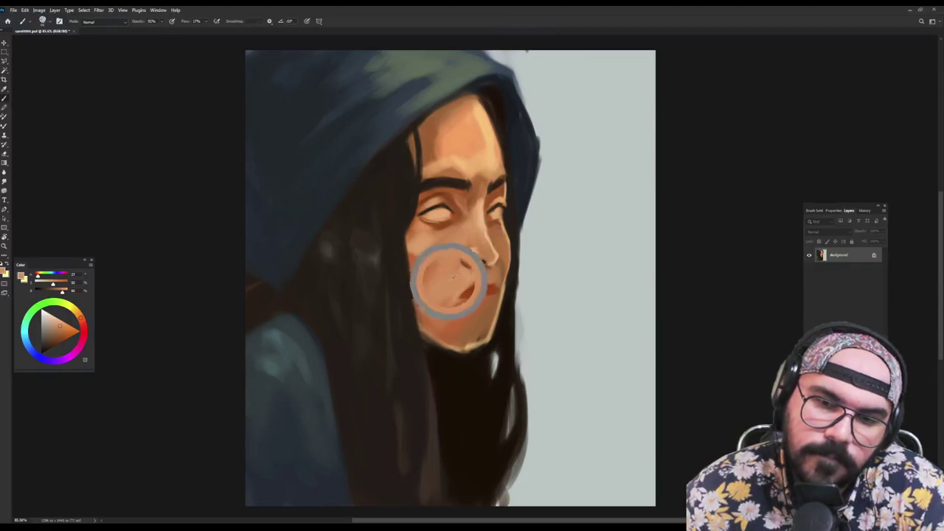
right_click(446, 303, "alt")
left_click(444, 300, "alt")
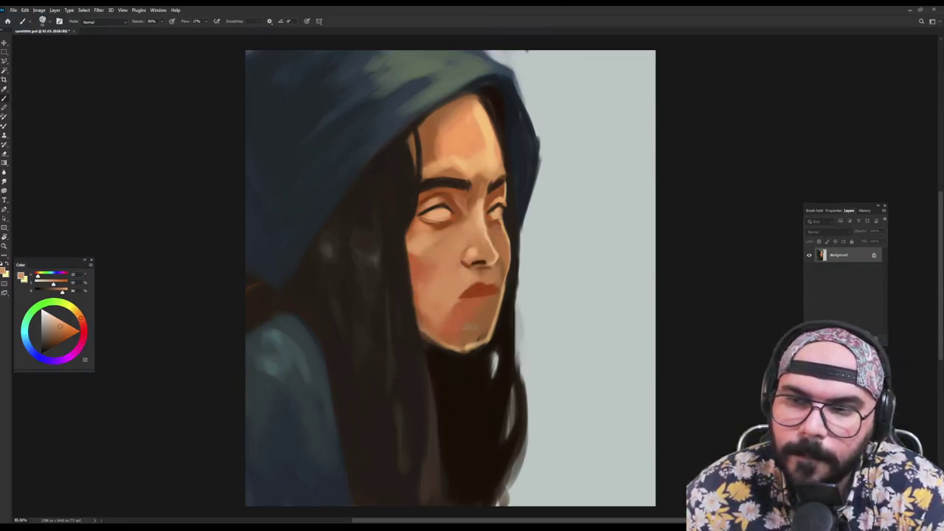
Repaint the chin in sampled skin colour and fill in the lower lip with the deep red-orange of the upper lip
mouse_move(476, 329)
left_mouse_down()
mouse_move(445, 321)
mouse_move(462, 329)
mouse_move(485, 303)
mouse_move(469, 300)
mouse_move(490, 296)
mouse_move(464, 313)
mouse_move(487, 302)
left_mouse_up()
right_click(468, 289, "alt")
left_click(478, 290, "alt")
right_click(458, 312, "alt")
left_click(458, 313, "alt")
left_click(507, 248, "alt")
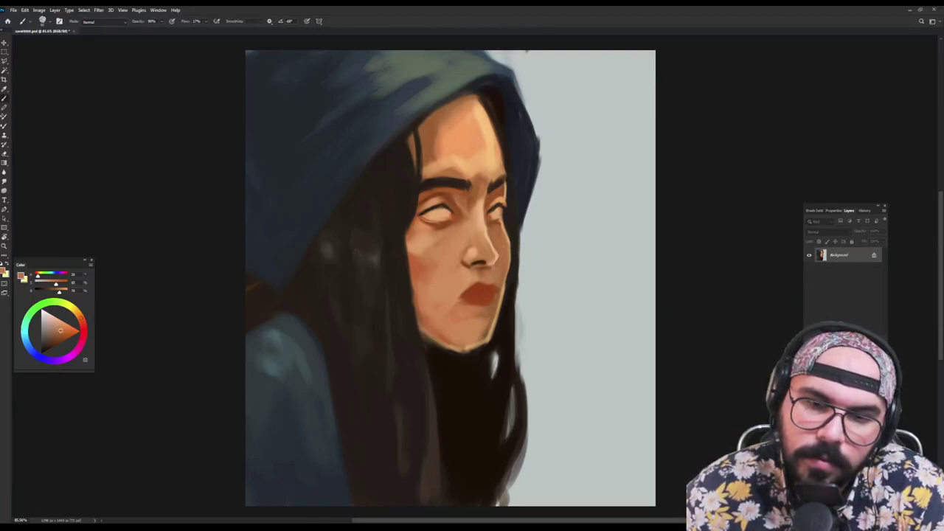
right_click(485, 317, "alt")
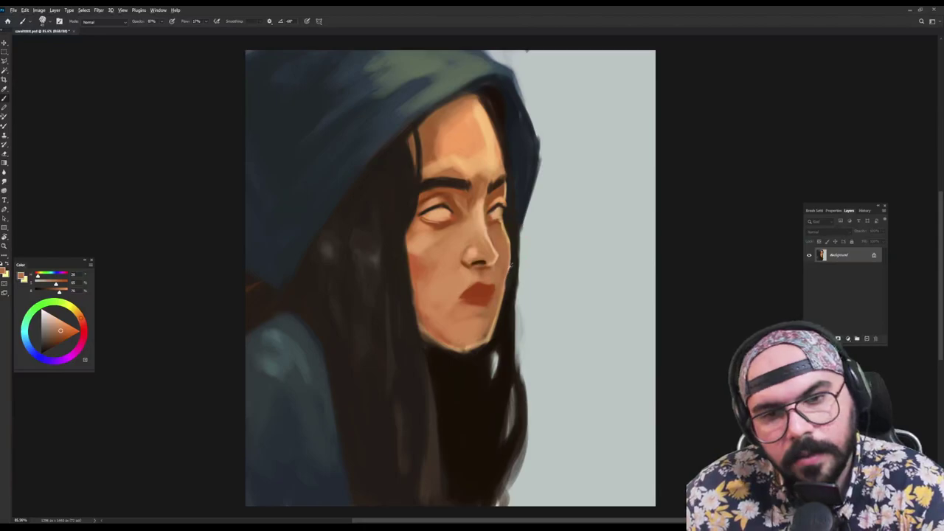
Slim the far side of the face and trim the chin's underside with sampled dark hair colours
left_click(510, 219, "alt")
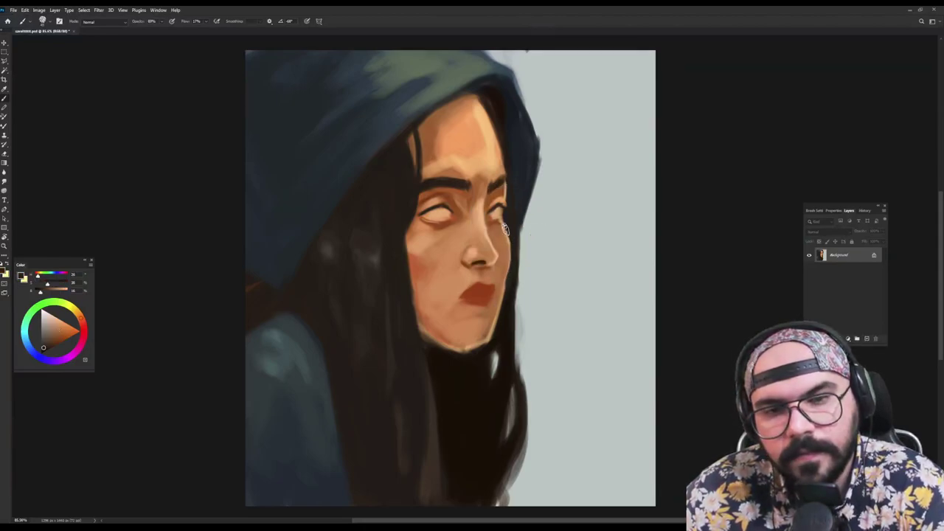
left_click_drag(506, 234, 499, 321)
mouse_move(506, 275)
left_mouse_down()
mouse_move(490, 341)
mouse_move(456, 353)
mouse_move(480, 341)
mouse_move(461, 348)
mouse_move(426, 332)
mouse_move(492, 341)
mouse_move(493, 329)
left_mouse_up()
left_click(454, 361, "alt")
Extend the lips toward the near cheek in deep red and clean their outline with sampled skin tones
left_click(485, 301, "alt")
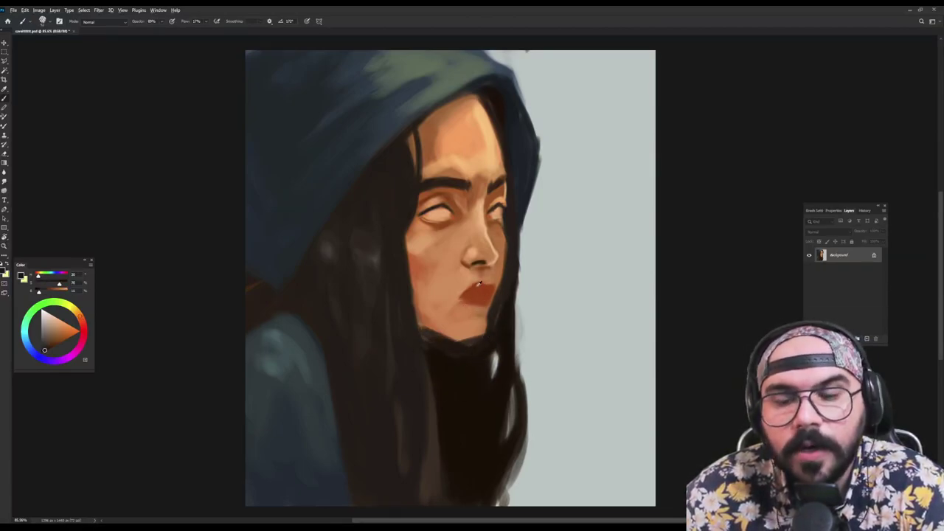
right_click(466, 296, "alt")
mouse_move(465, 295)
left_mouse_down()
mouse_move(458, 298)
mouse_move(475, 303)
mouse_move(492, 289)
left_mouse_up()
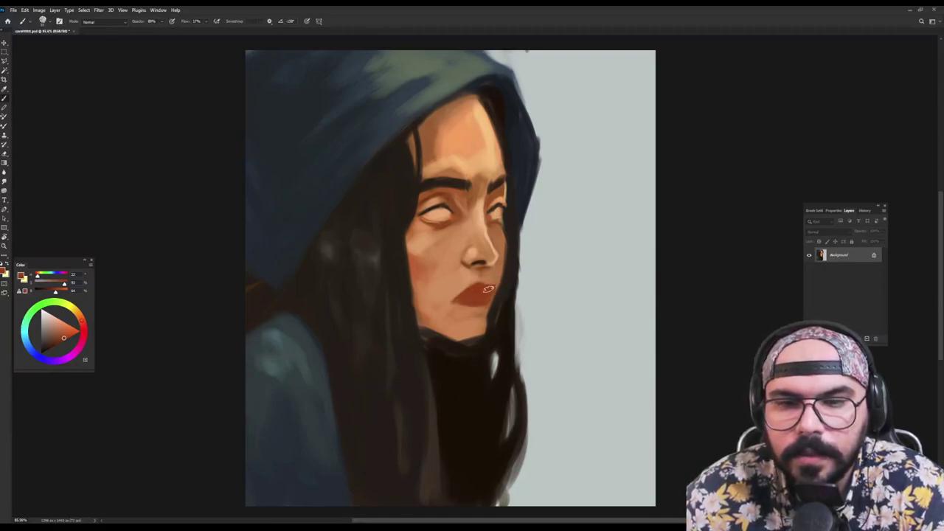
left_click(492, 270, "alt")
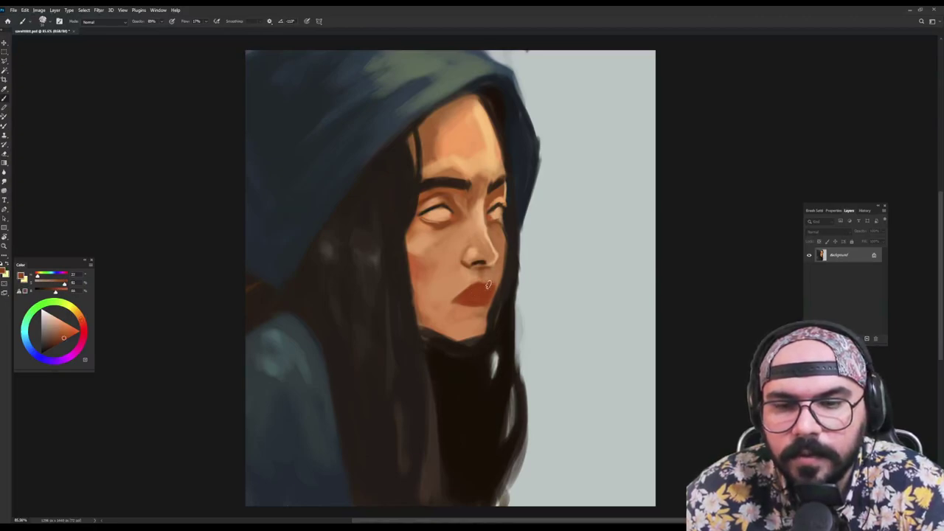
left_click(496, 280, "alt")
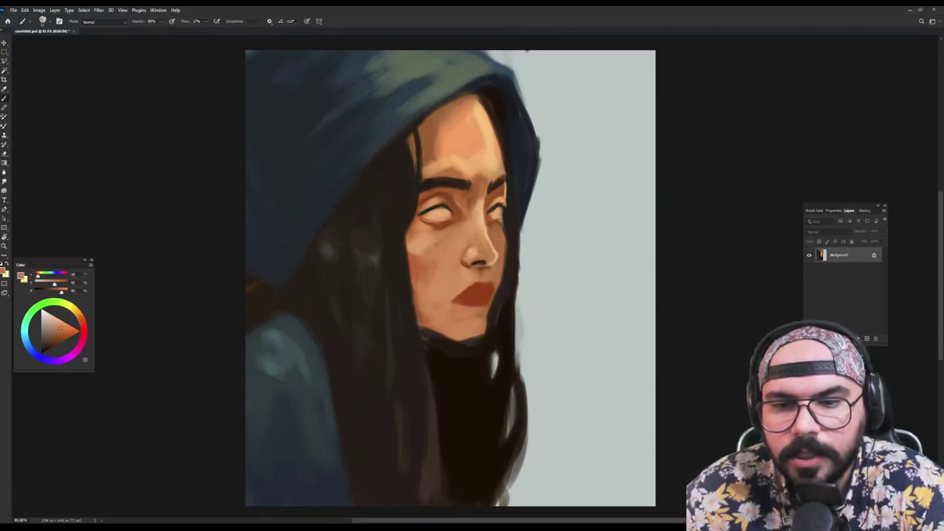
left_click(483, 312, "alt")
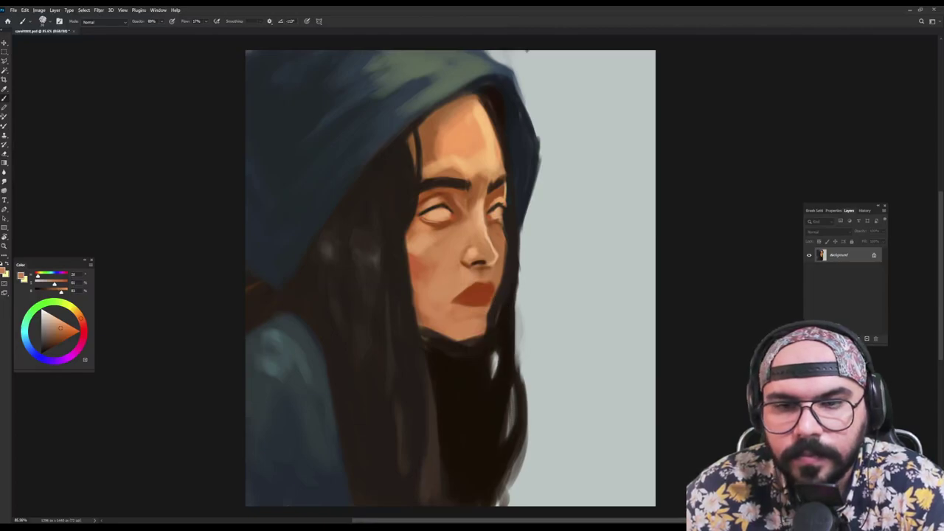
Paint a reddish-brown shadow beneath the lower lip and blend it into the chin with sampled skin tones
left_click(411, 268, "alt")
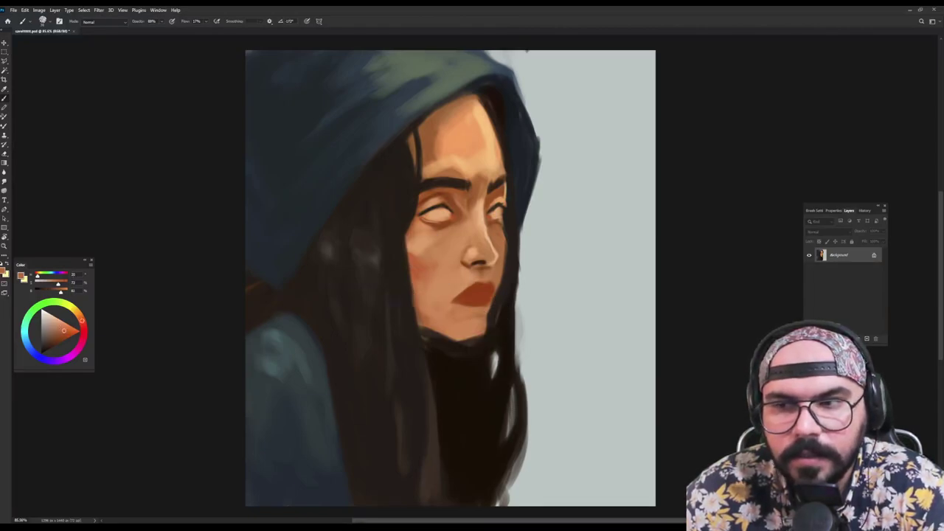
left_click(457, 205, "alt")
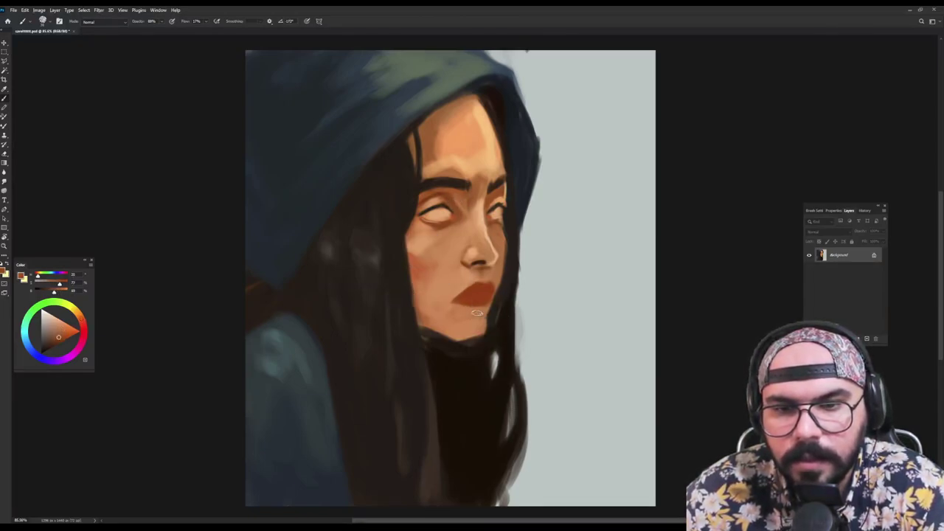
mouse_move(480, 312)
left_mouse_down()
mouse_move(466, 313)
mouse_move(476, 316)
left_mouse_up()
left_click(468, 319, "alt")
left_click(476, 310, "alt")
left_click(461, 318, "alt")
left_click(476, 315, "alt")
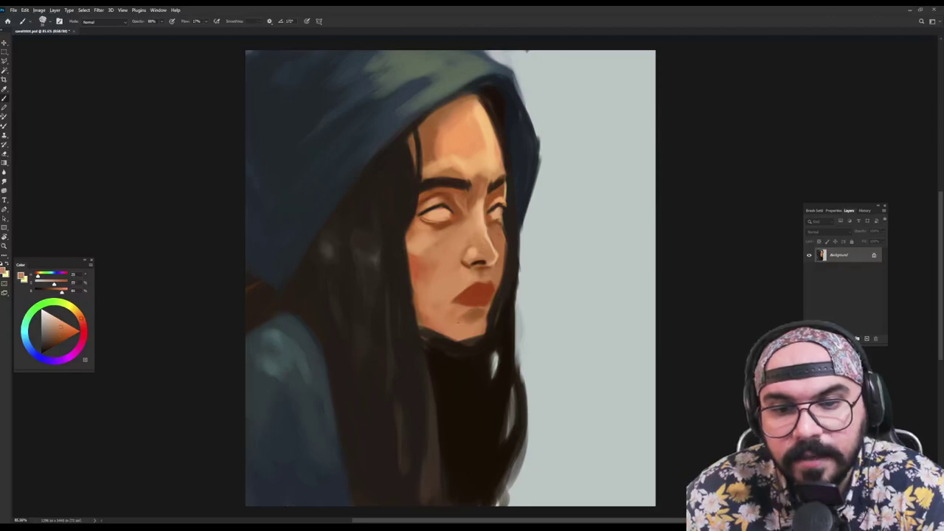
Lighten the chin and the skin beside the nose and mouth with sampled light skin tones
left_click(463, 300, "alt")
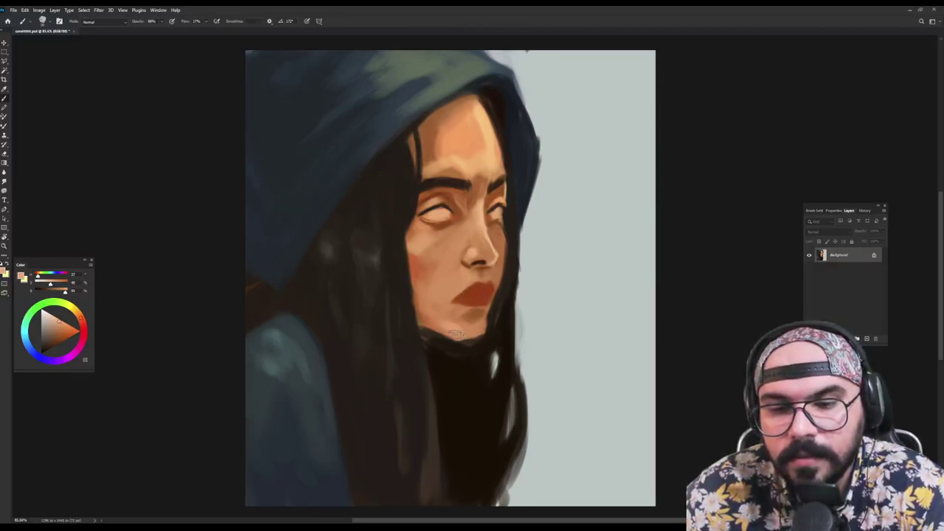
left_click(457, 322, "alt")
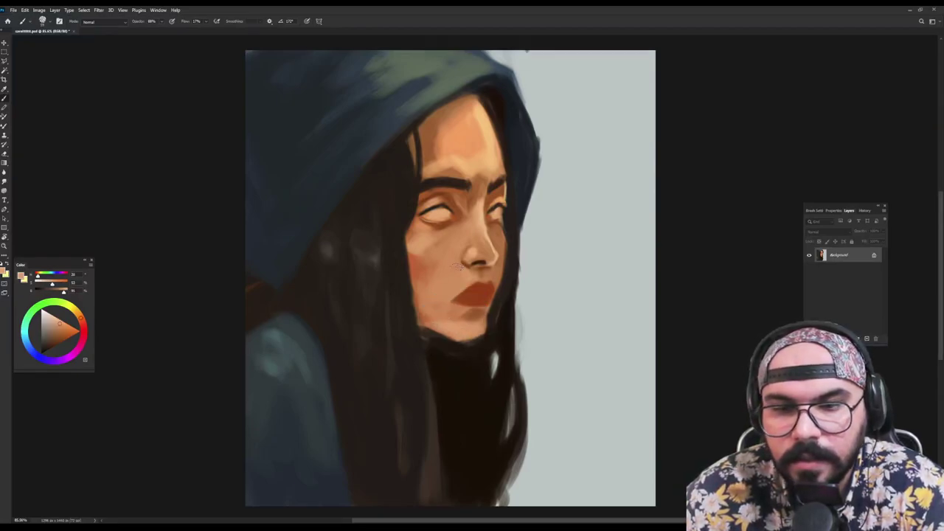
left_click(483, 208, "alt")
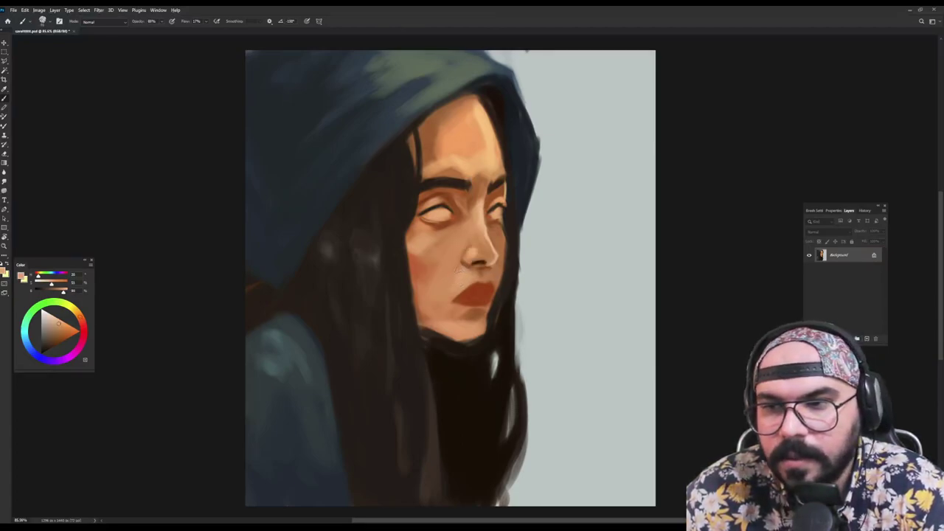
left_click(471, 256, "alt")
left_click(472, 255, "alt")
left_click(473, 255, "alt")
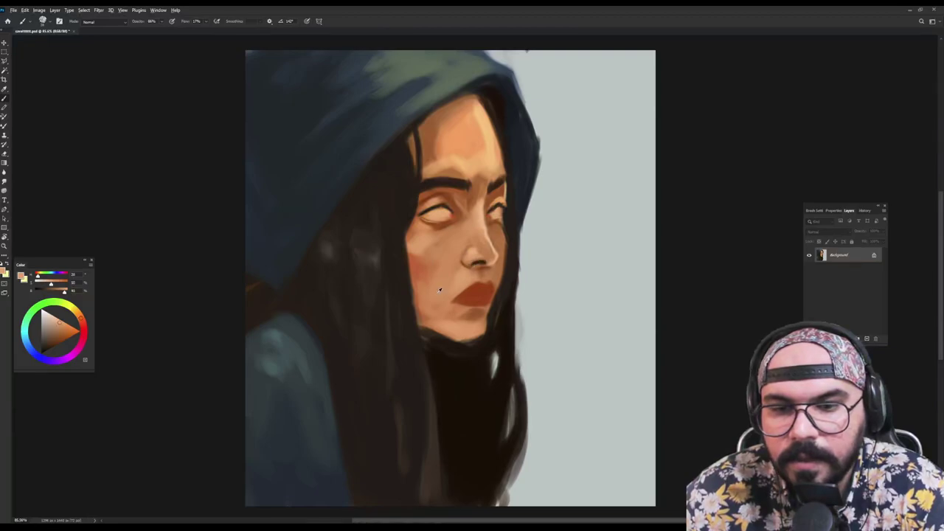
Paint a red shadow plane across the near cheek toward the mouth, using sampled cheek red
left_click(408, 267, "alt")
left_click(418, 267, "alt")
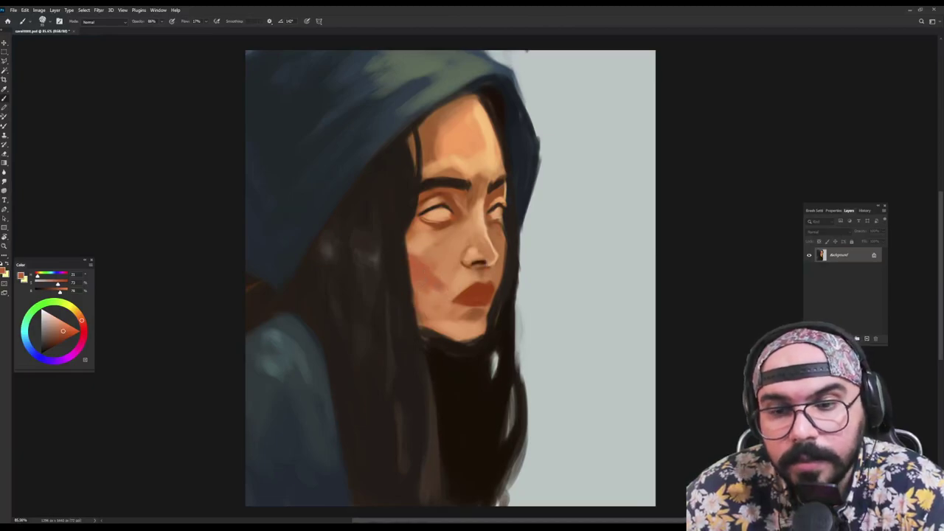
left_click(447, 268, "alt")
left_click(432, 278, "alt")
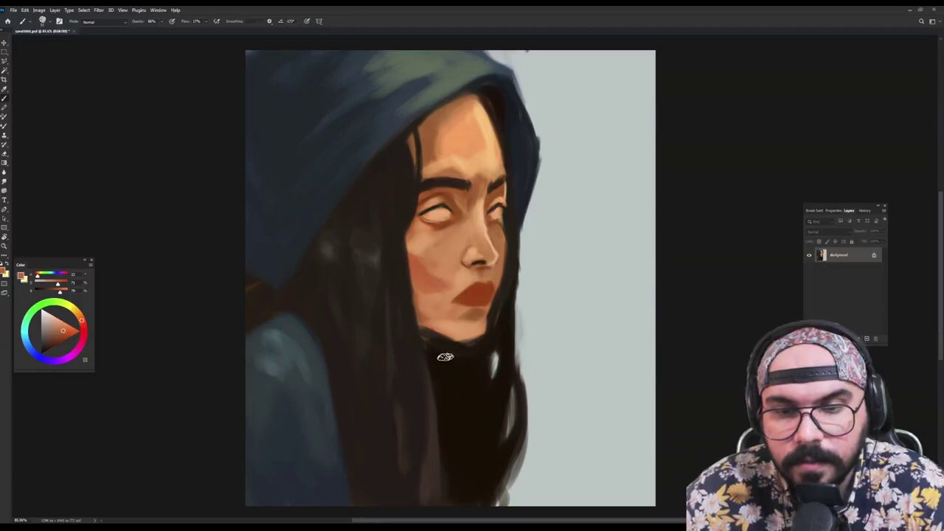
left_click(437, 281, "alt")
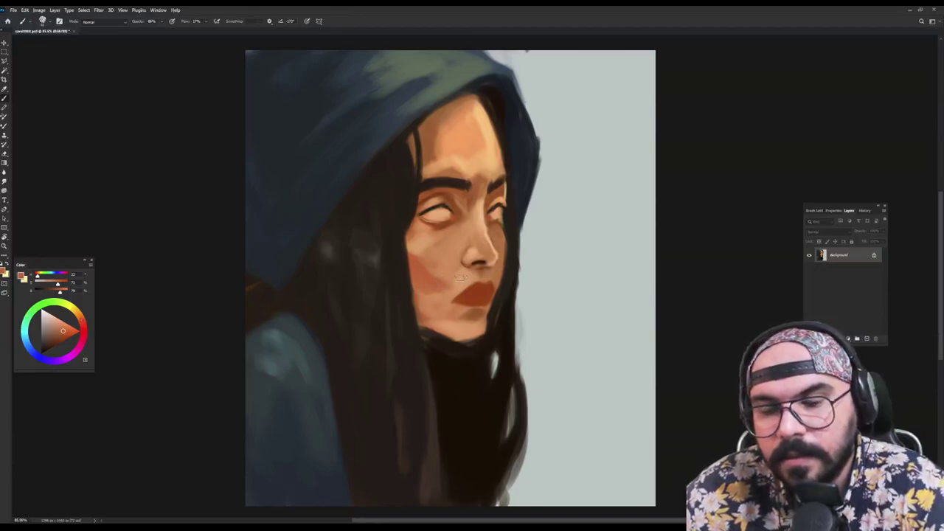
Soften the edges of the red cheek shadow with sampled light skin and cheek tones
left_click(450, 274, "alt")
left_click(458, 283, "alt")
left_click(459, 282, "alt")
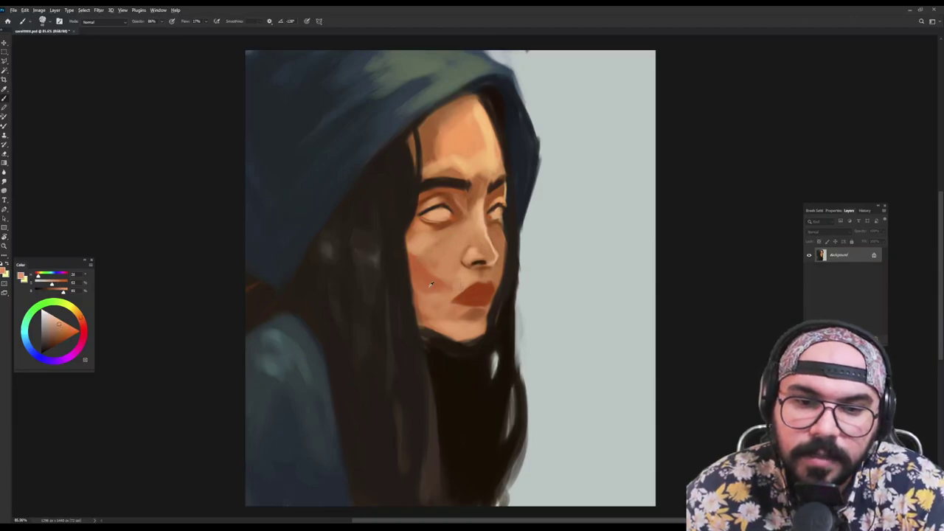
left_click(428, 285, "alt")
left_click(417, 289, "alt")
Reshape the hood's inner edge over the forehead and hair with long strokes of sampled dark blue tones
left_click(397, 147, "alt")
mouse_move(393, 162)
left_mouse_down()
mouse_move(458, 107)
mouse_move(399, 146)
mouse_move(452, 102)
mouse_move(475, 93)
mouse_move(430, 126)
mouse_move(483, 94)
mouse_move(504, 108)
mouse_move(353, 182)
left_mouse_up()
left_click(361, 161, "alt")
left_click_drag(492, 73, 304, 244)
left_click(344, 174, "alt")
mouse_move(471, 97)
left_mouse_down()
mouse_move(328, 202)
mouse_move(292, 259)
left_mouse_up()
left_click(341, 163, "alt")
left_click_drag(394, 150, 325, 216)
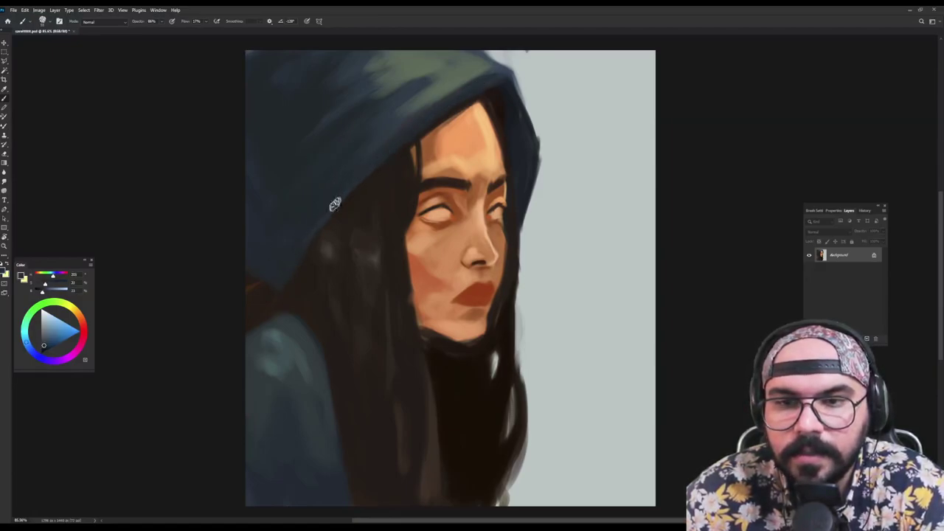
Redefine the blue shoulder's upper edge by painting sampled dark brown hair colour along it
left_click(283, 326, "alt")
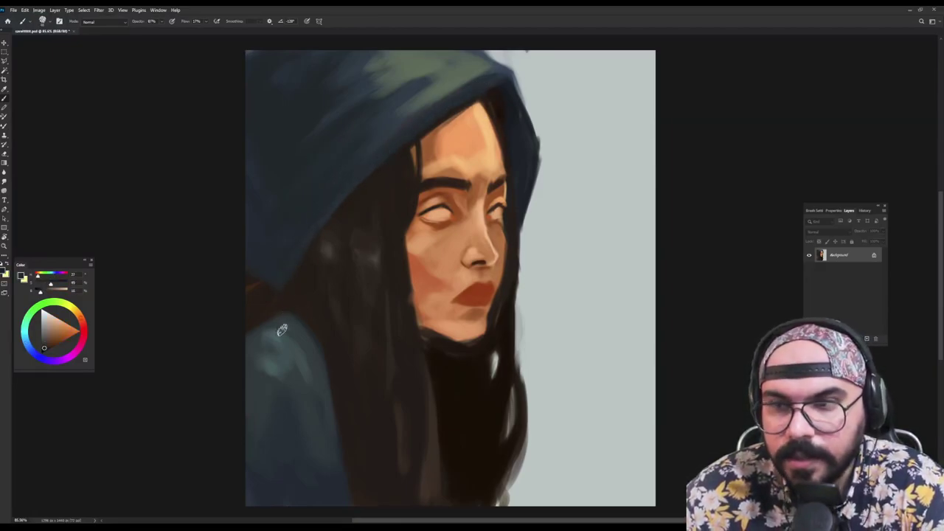
left_click(297, 310, "alt")
mouse_move(285, 307)
left_mouse_down()
mouse_move(246, 345)
mouse_move(255, 329)
mouse_move(238, 341)
left_mouse_up()
left_click(304, 306, "alt")
left_click_drag(307, 310, 332, 344)
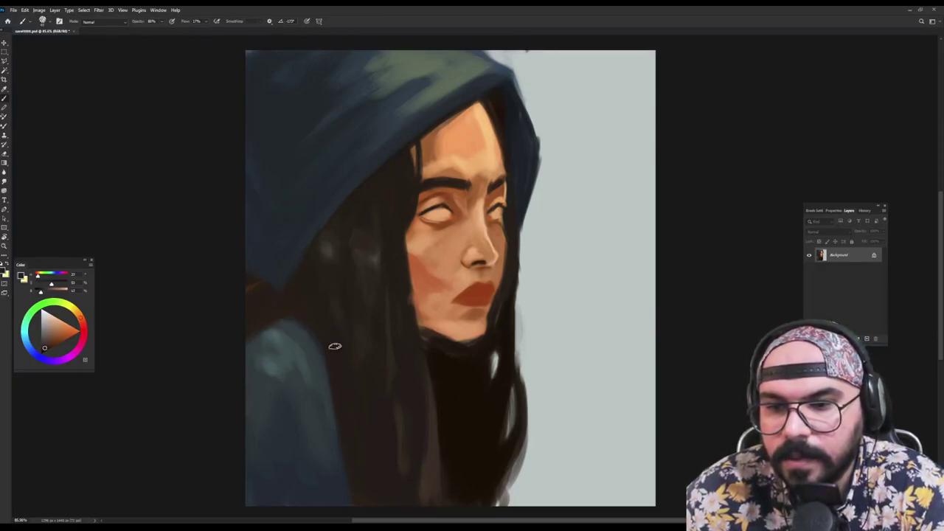
Rotate the brush tip and paint a near-black vertical strand in the lower part of the long hair
left_click(401, 404, "alt")
left_click(406, 381, "alt")
right_click(390, 369, "alt")
key("shift+Right")
key("shift+Right")
key("shift+Right")
key("shift+Right")
key("shift+Right")
key("shift+Right")
key("shift+Right")
left_click_drag(366, 391, 369, 445)
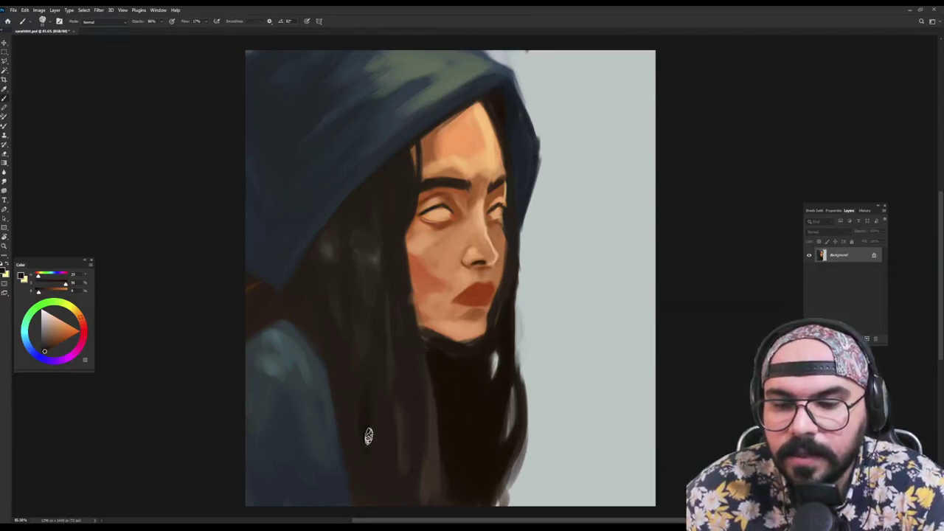
Extend and blend the dark strands in the lower hair with sampled browns, and darken the area under the chin
left_click(360, 458, "alt")
left_click(380, 425, "alt")
left_click(378, 317, "alt")
left_click(368, 425, "alt")
left_click_drag(368, 422, 370, 458)
left_click(376, 456, "alt")
left_click_drag(375, 395, 366, 485)
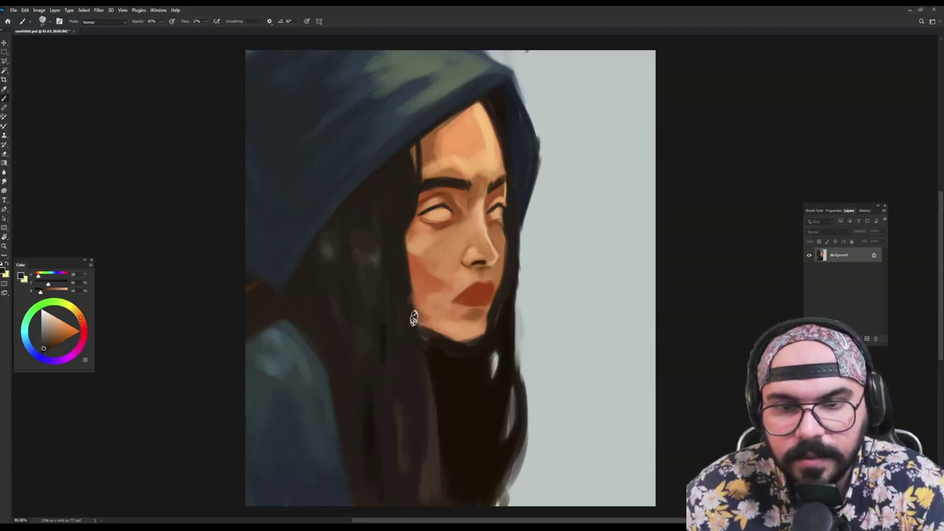
left_click(427, 341, "alt")
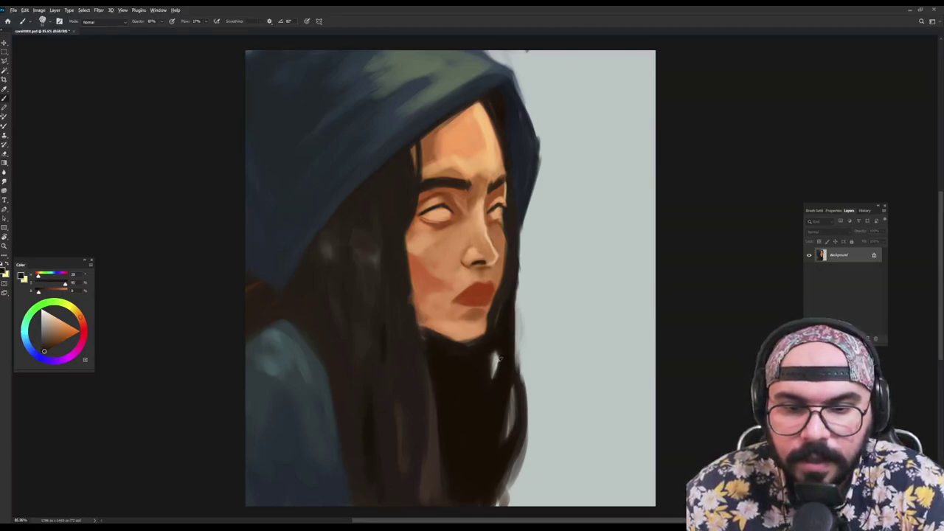
Open pale gaps between the dark strands below the chin with sampled background grey, and blend their edges with sampled near-black browns
left_click(554, 329, "alt")
mouse_move(480, 411)
left_mouse_down()
mouse_move(485, 443)
mouse_move(462, 465)
left_mouse_up()
left_click(467, 407, "alt")
left_click(480, 427, "alt")
left_click(474, 418, "alt")
left_click(496, 363, "alt")
mouse_move(473, 388)
left_mouse_down()
mouse_move(478, 431)
mouse_move(468, 402)
mouse_move(473, 453)
left_mouse_up()
left_click(485, 402, "alt")
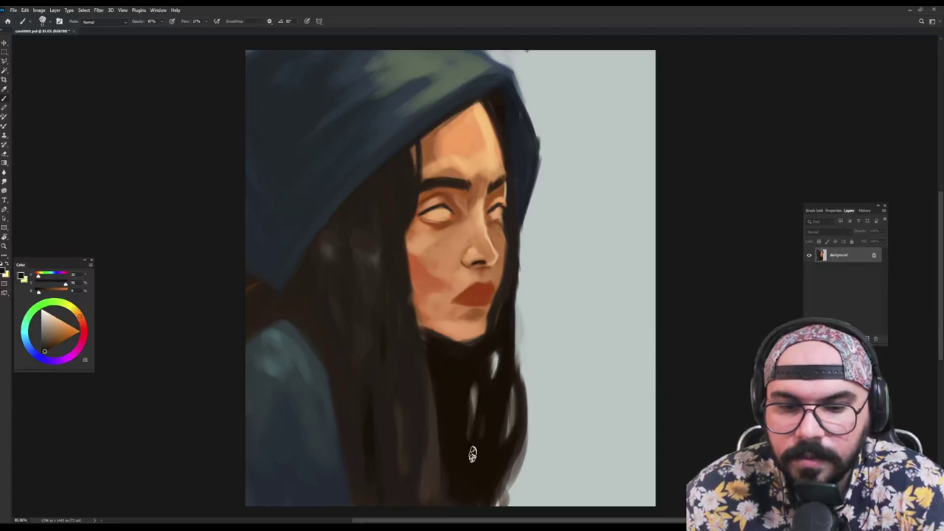
Extend the dark hair over the near cheek's outer edge with long strokes of sampled dark brown
left_click(404, 295, "alt")
right_click(405, 300, "alt")
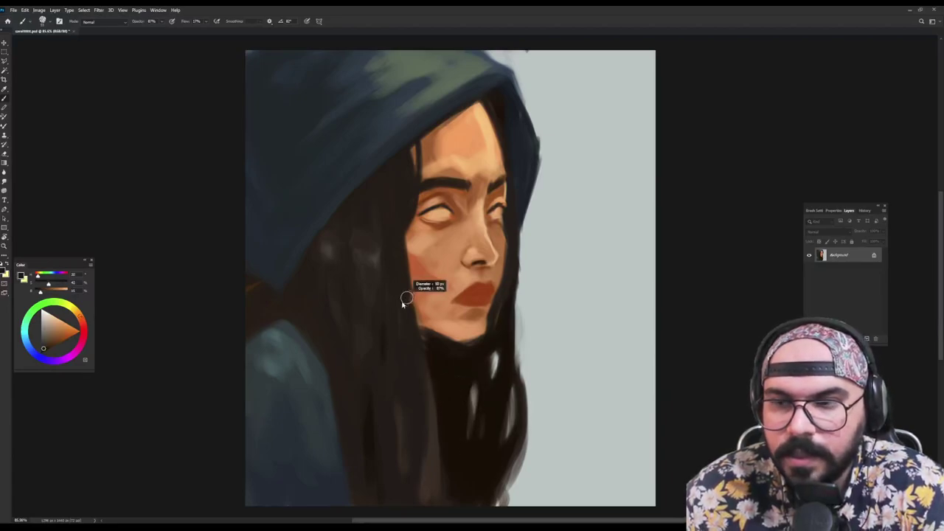
left_click_drag(409, 258, 416, 301)
left_click_drag(408, 236, 417, 316)
left_click_drag(408, 238, 416, 314)
left_click_drag(409, 254, 414, 304)
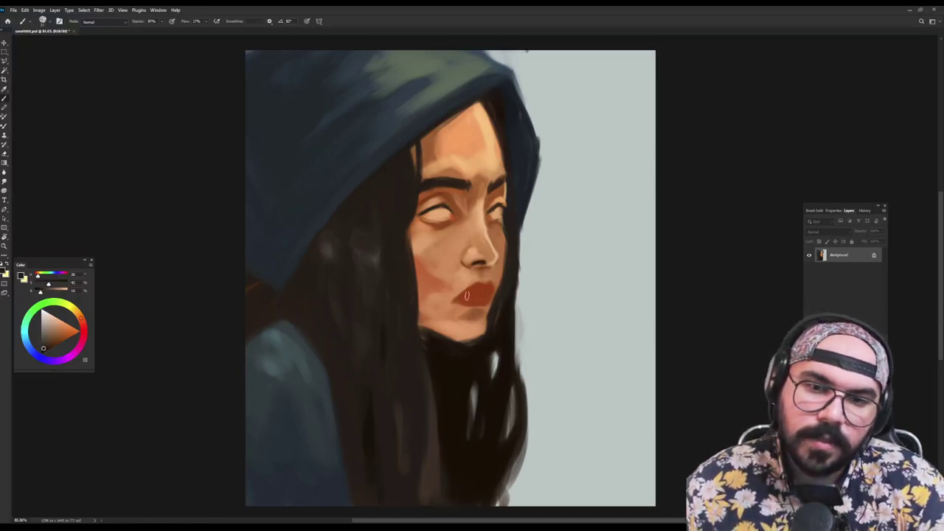
Trim the hood's outer edge in front of the face by painting sampled background grey over it
left_click(546, 107, "alt")
left_click_drag(517, 60, 537, 164)
left_click_drag(516, 78, 539, 166)
left_click_drag(515, 84, 544, 171)
mouse_move(534, 132)
left_mouse_down()
mouse_move(545, 177)
mouse_move(540, 205)
mouse_move(536, 134)
mouse_move(531, 210)
left_mouse_up()
left_click_drag(531, 136, 533, 219)
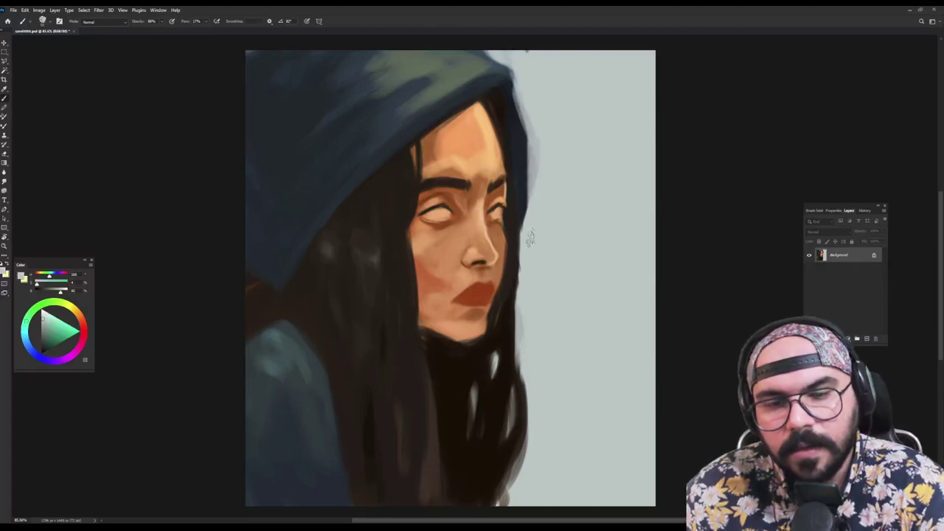
mouse_move(539, 160)
left_mouse_down()
mouse_move(520, 227)
mouse_move(528, 221)
left_mouse_up()
Touch up the narrow area beside the far eye with sampled hood blue and warm brown
left_click(511, 148, "alt")
left_click(499, 188, "alt")
left_click_drag(507, 201, 507, 190)
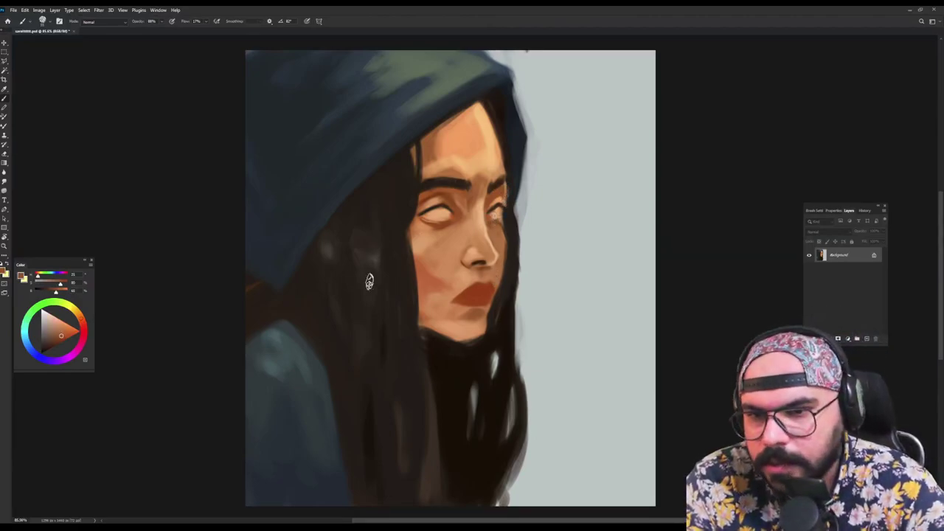
Refine and blend the lower hair strands beside the neck with sampled near-black and lighter browns
left_click(436, 358, "alt")
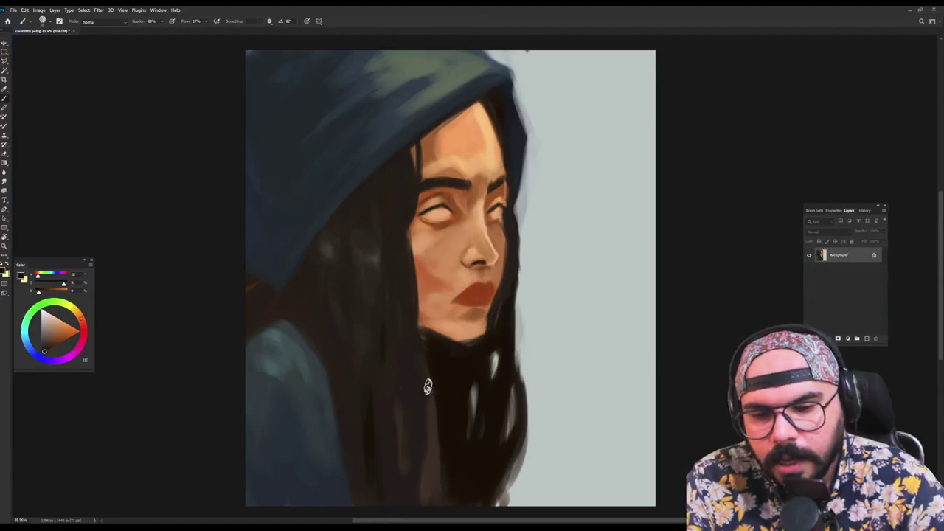
left_click(421, 385, "alt")
left_click_drag(424, 367, 420, 369)
left_click(429, 396, "alt")
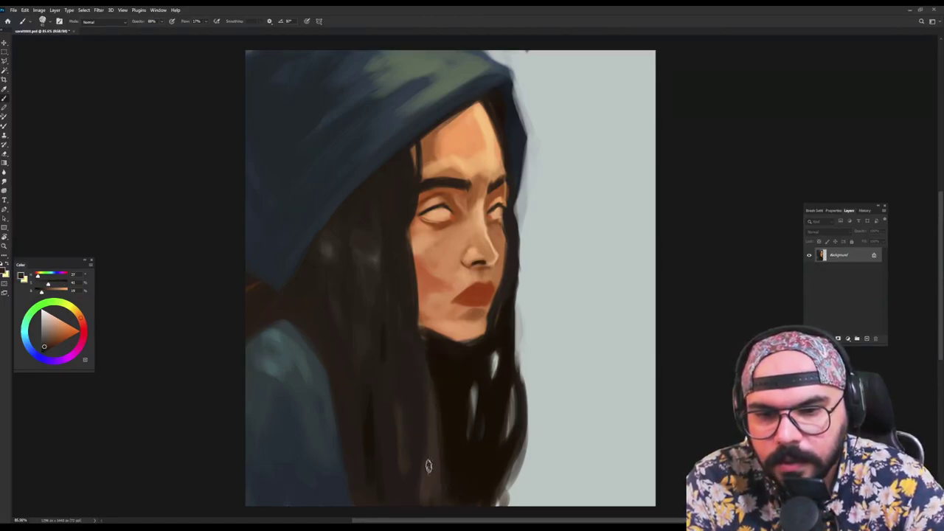
left_click(445, 451, "alt")
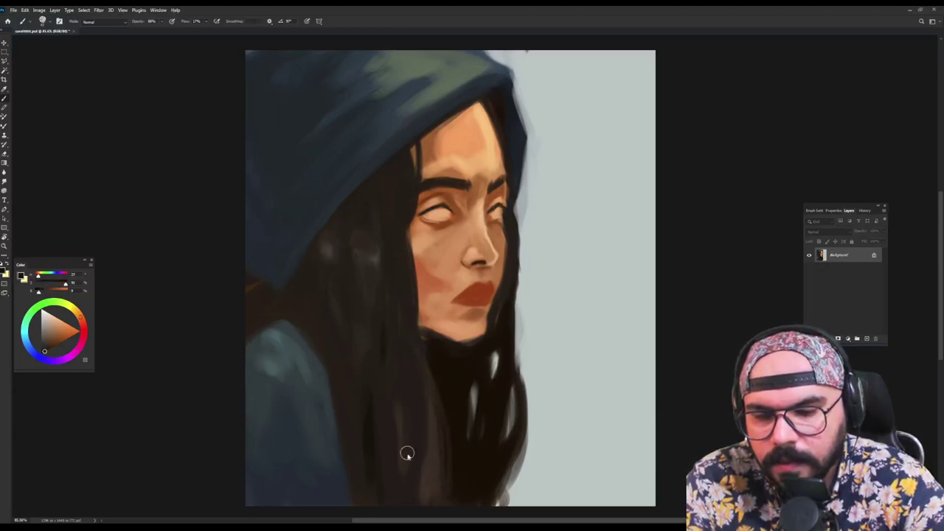
left_click(404, 417, "alt")
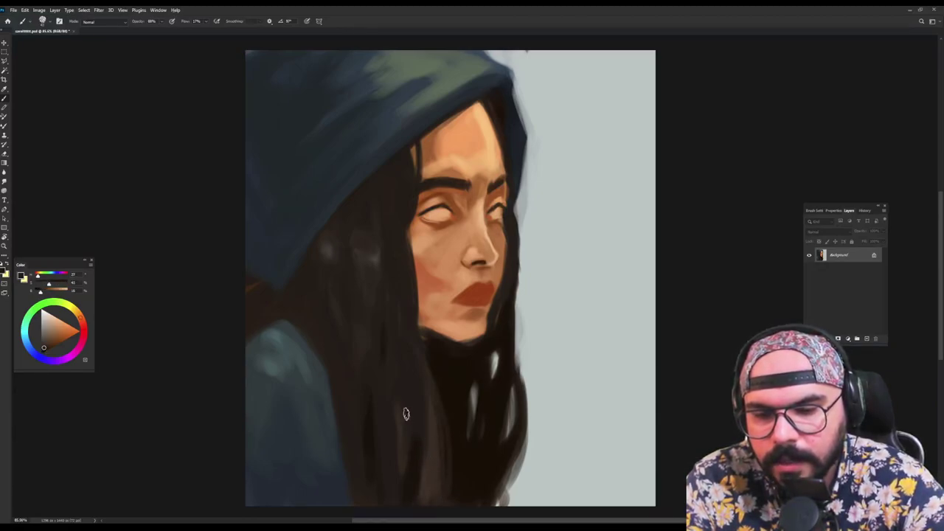
left_click(418, 419, "alt")
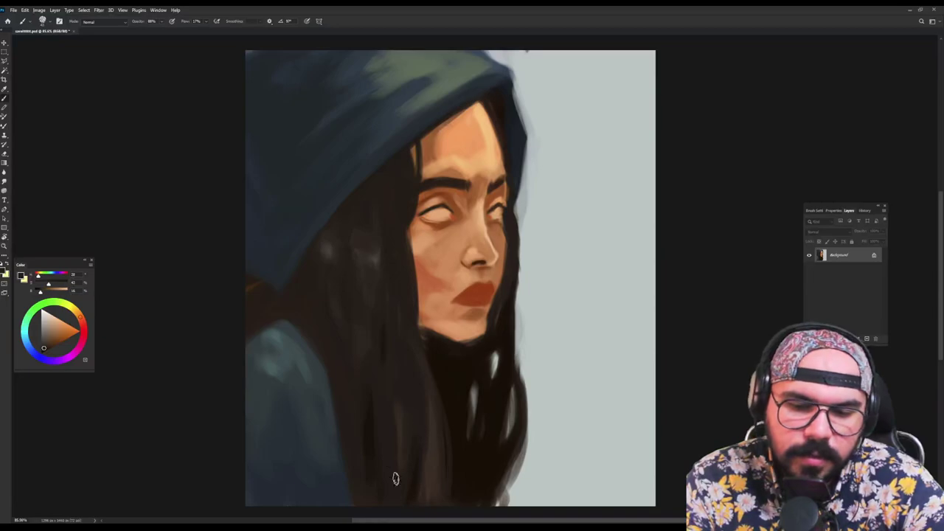
Brighten the shoulder's top and edge with sampled teal, and blend the highlights into the darker blue below
left_click(273, 336, "alt")
left_click_drag(282, 330, 318, 378)
left_click_drag(305, 365, 327, 423)
left_click(293, 347, "alt")
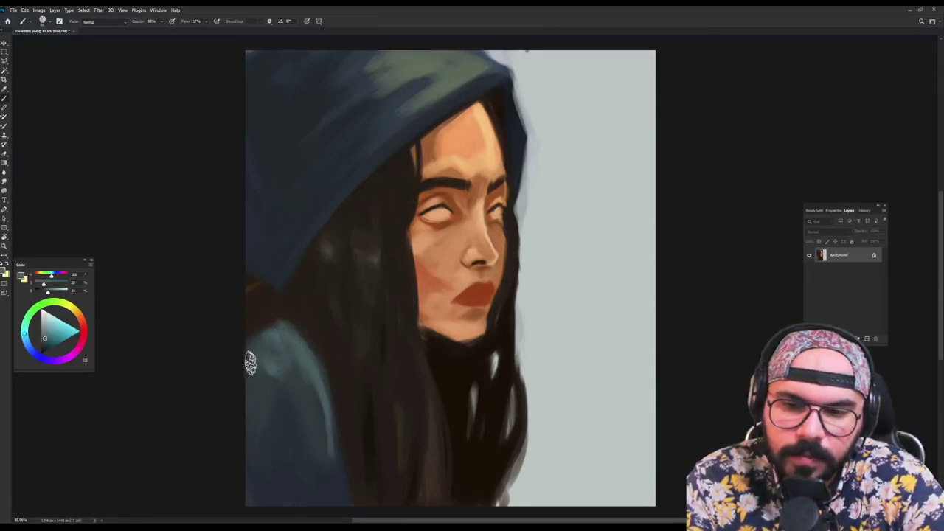
mouse_move(255, 341)
left_mouse_down()
mouse_move(287, 341)
mouse_move(280, 338)
mouse_move(276, 362)
mouse_move(310, 370)
left_mouse_up()
left_click(269, 345, "alt")
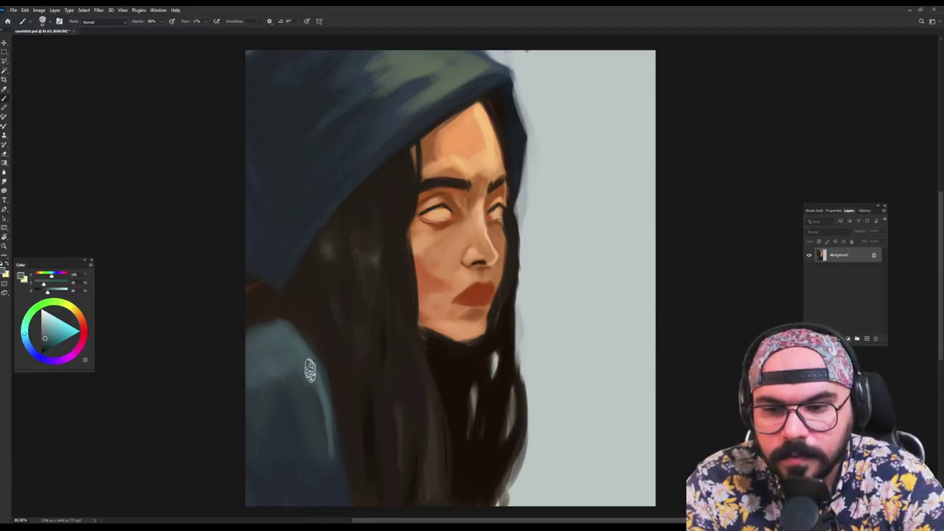
left_click(304, 410, "alt")
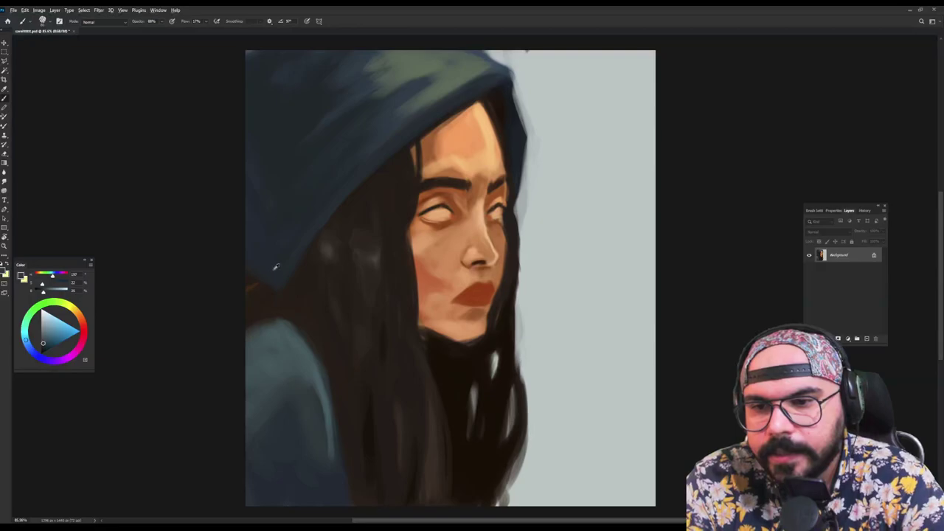
left_click(270, 352, "alt")
Touch up the hood's lower corner and the dark area above the shoulder with sampled tones
left_click_drag(312, 289, 271, 285)
left_click(242, 296, "alt")
left_click(244, 279, "alt")
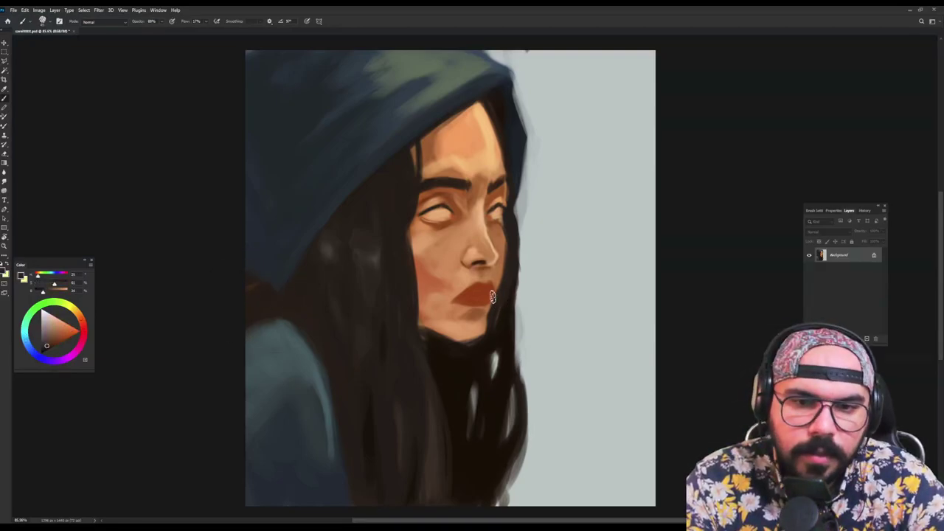
Paint a dark red-brown line between the lips and clean up the upper lip's contour with sampled colours
left_click(459, 303, "alt")
left_click(49, 349)
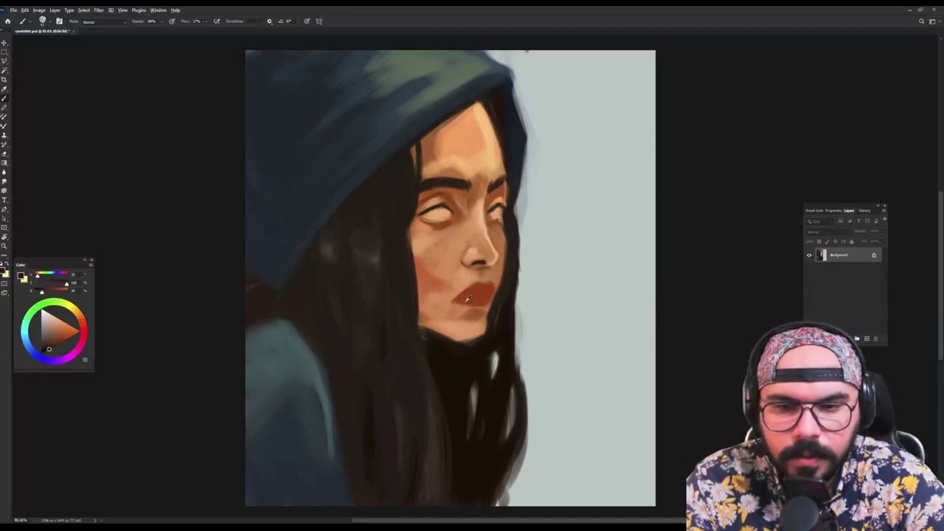
left_click_drag(457, 301, 452, 302, "alt")
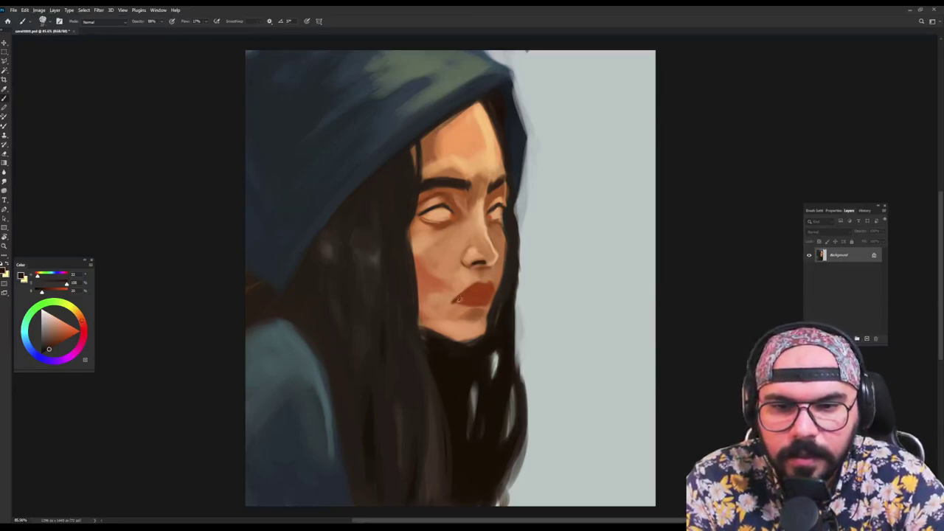
left_click(458, 298, "alt")
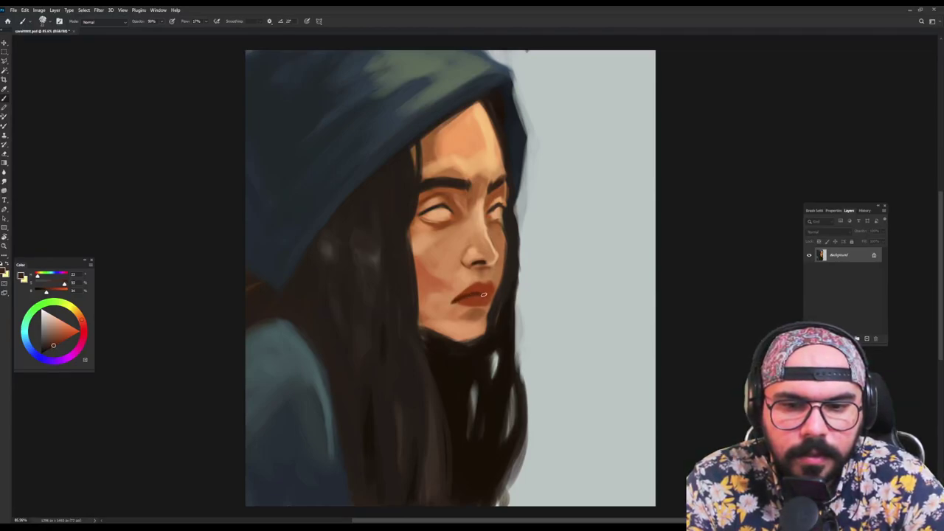
left_click(489, 281, "alt")
left_click(494, 283, "alt")
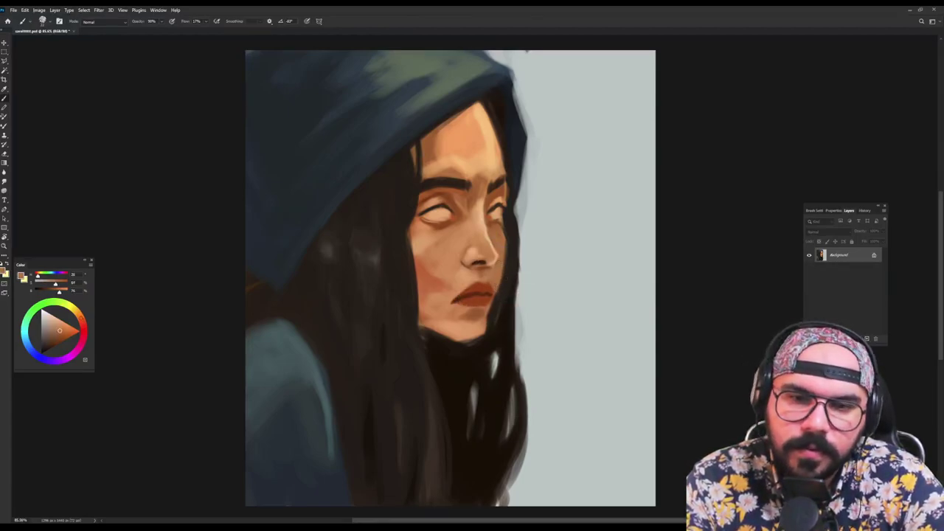
Shade the far cheek with sampled orange-brown and smooth the near cheek beside the mouth with sampled skin tones
left_click(506, 246, "alt")
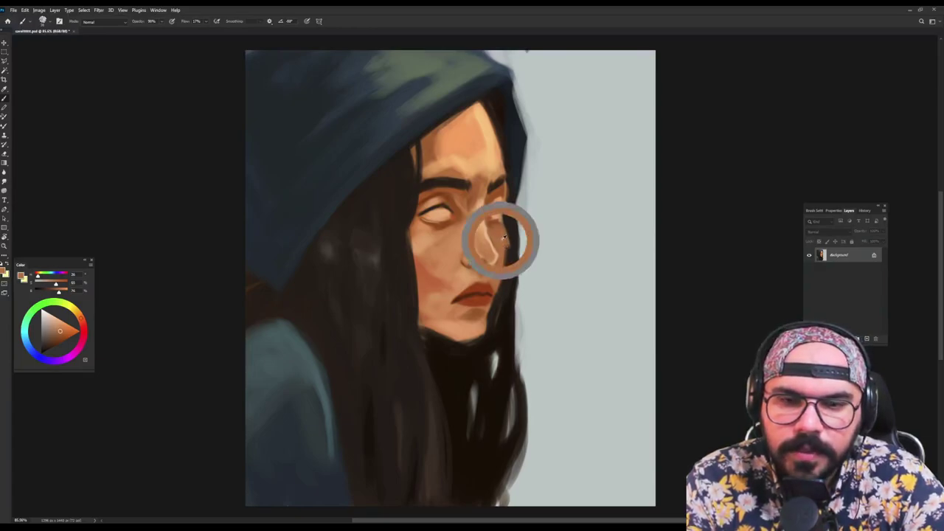
mouse_move(507, 255)
left_mouse_down()
mouse_move(499, 289)
mouse_move(499, 274)
left_mouse_up()
left_click(469, 273, "alt")
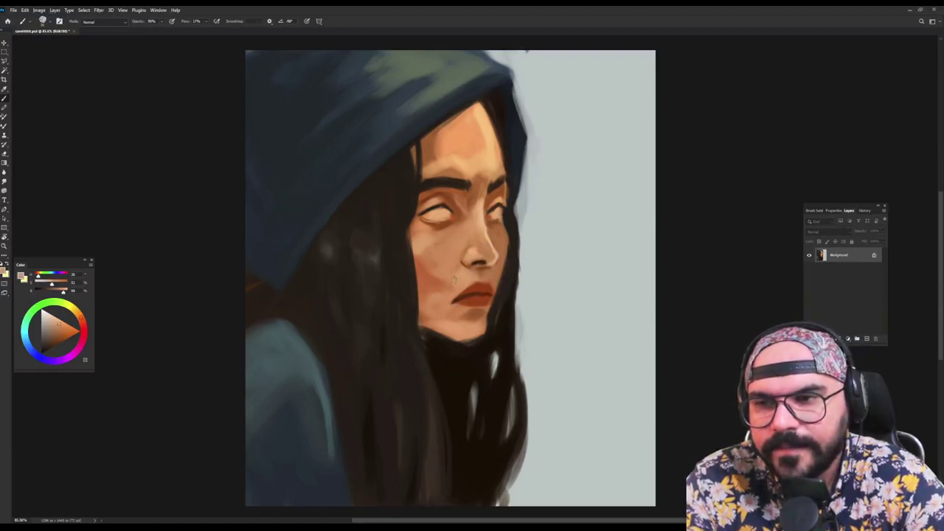
left_click(445, 300, "alt")
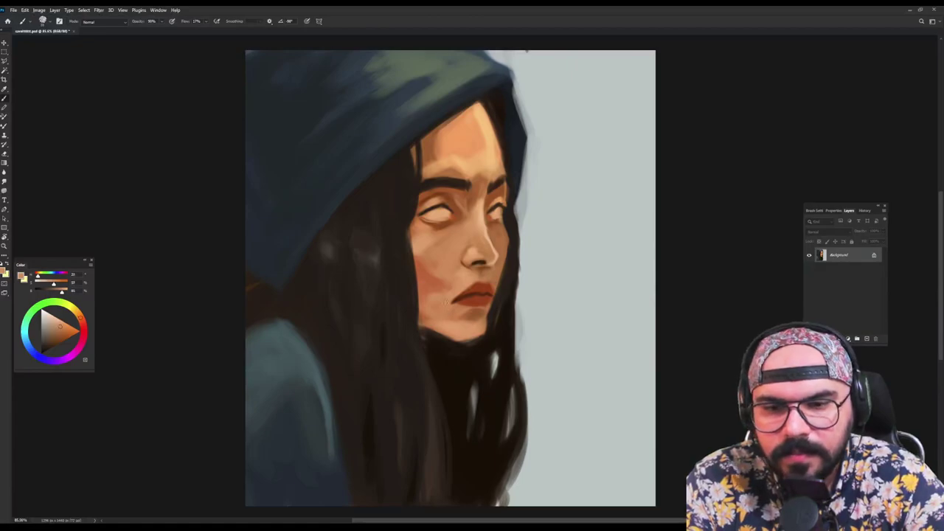
left_click_drag(446, 293, 449, 294)
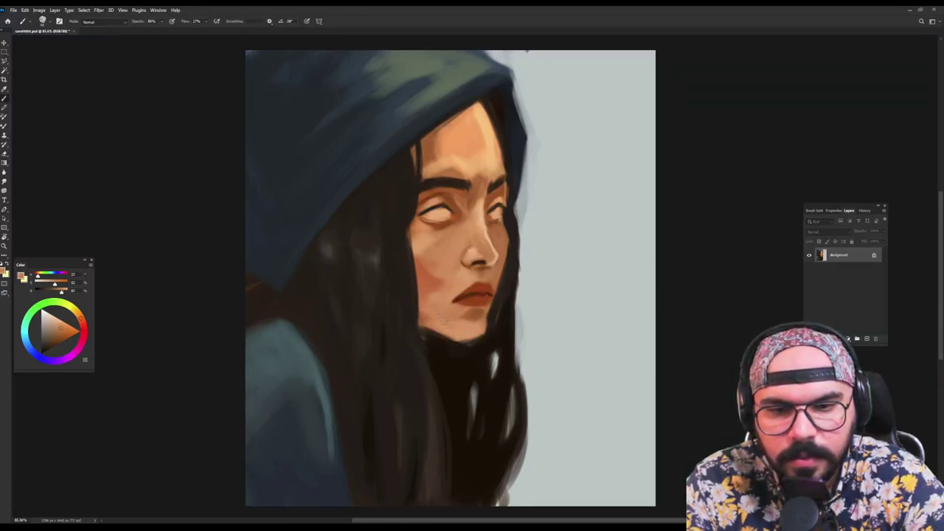
Clean up the skin under the lower lip with sampled skin tone and repaint the line between the lips
left_click(458, 311, "alt")
left_click_drag(487, 307, 453, 307)
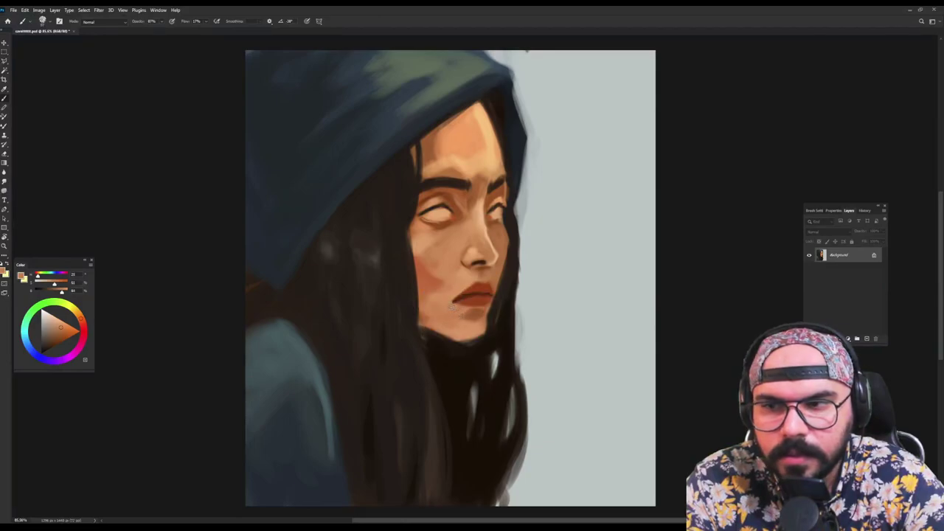
left_click(465, 319, "alt")
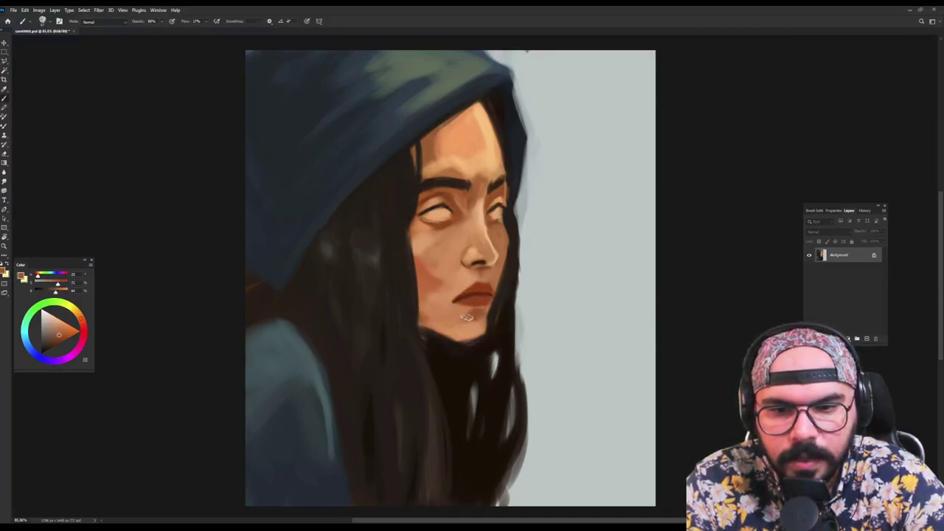
left_click(472, 295, "alt")
left_click_drag(458, 298, 487, 292)
Reshape the far eyebrow with a resized brush and sampled skin and dark brown tones, and touch up the dark hair beside the forehead
left_click(492, 276, "alt")
right_click(492, 200, "alt")
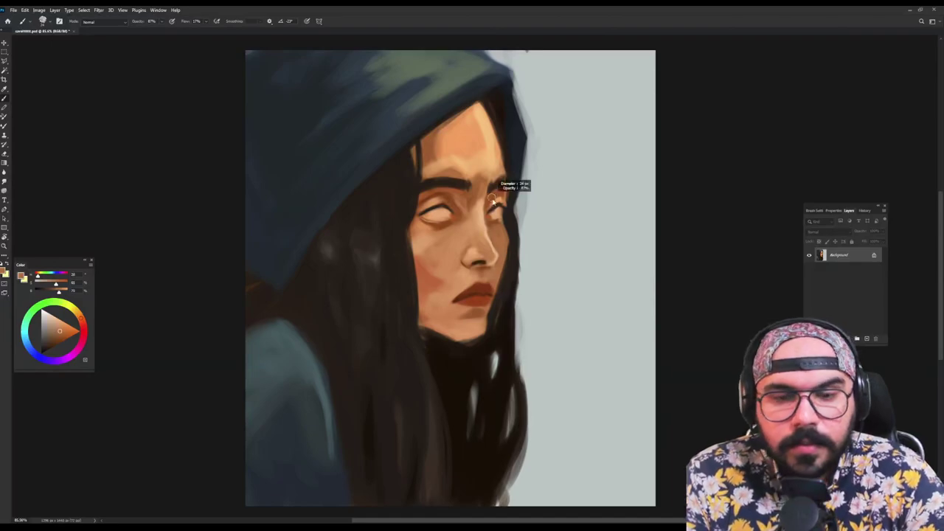
left_click(497, 189, "alt")
left_click_drag(492, 192, 503, 184)
left_click(502, 184, "alt")
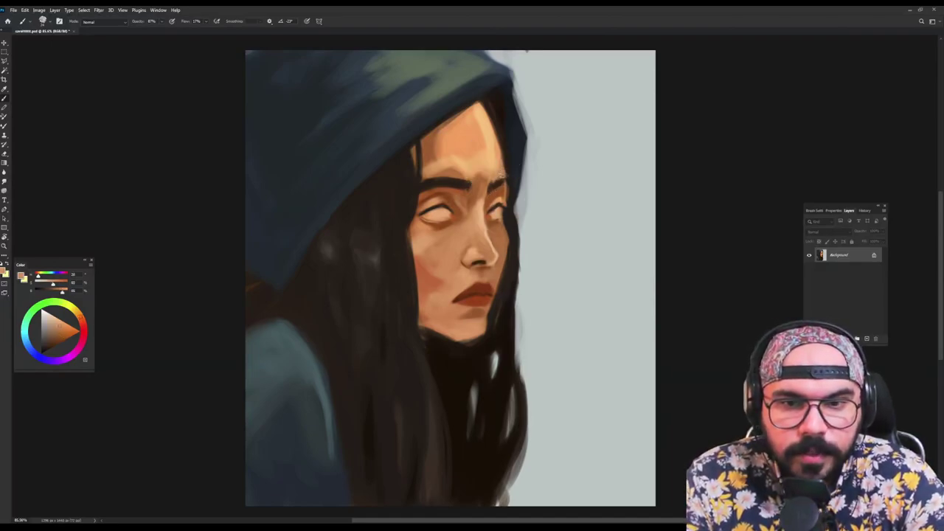
left_click(494, 182, "alt")
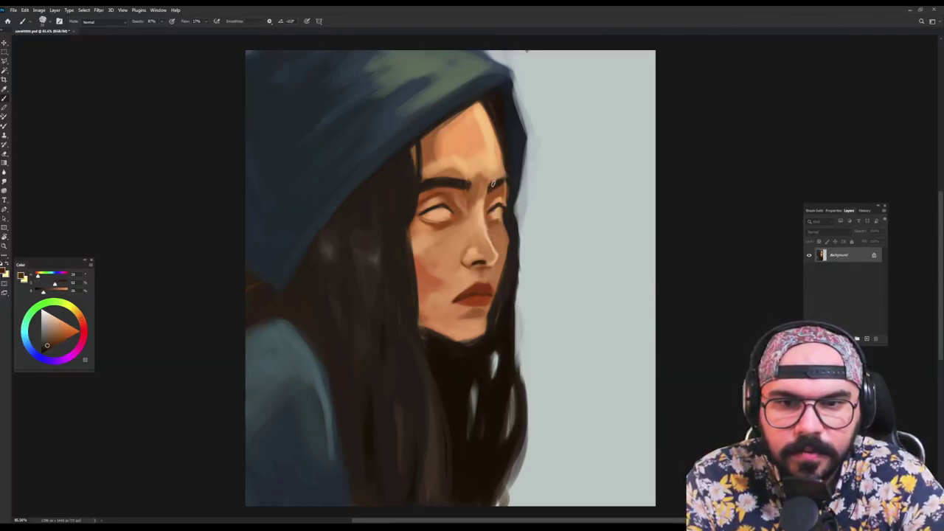
left_click(497, 189, "alt")
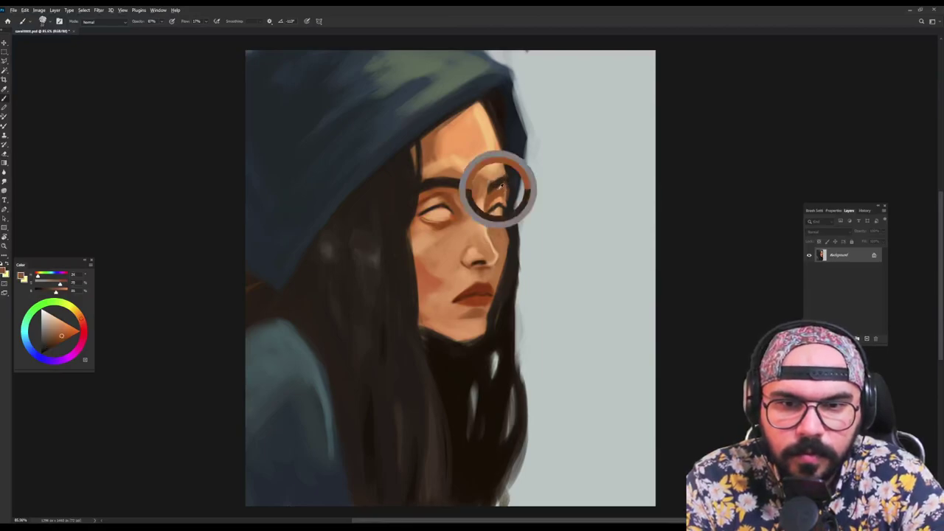
left_click(503, 188, "alt")
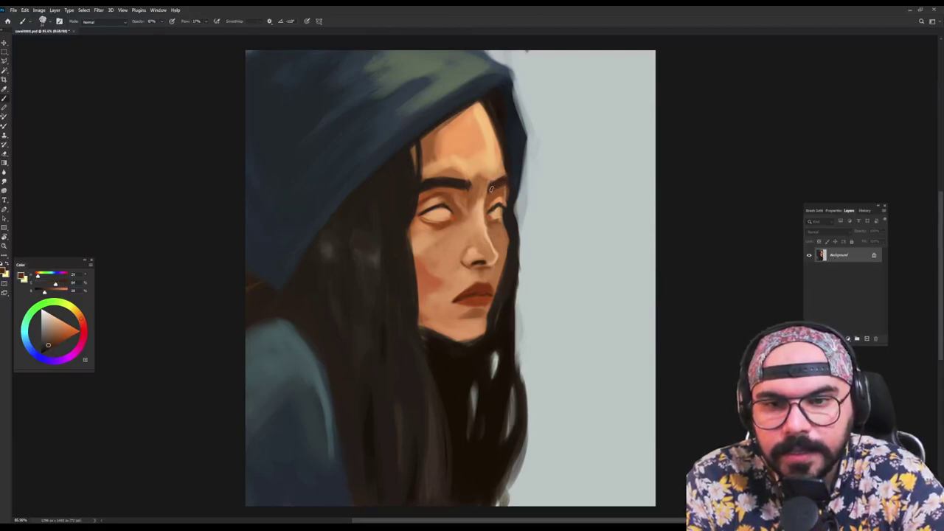
left_click(498, 190, "alt")
left_click(502, 179, "alt")
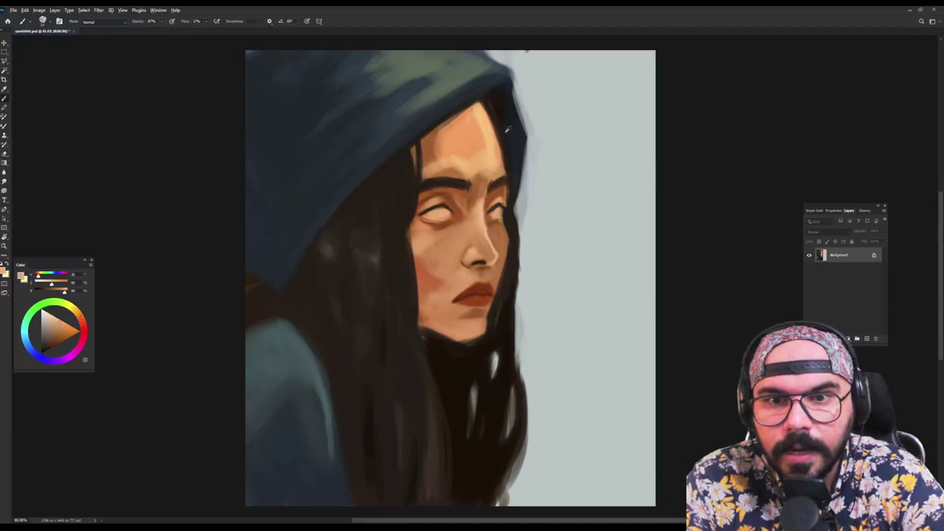
left_click(492, 103, "alt")
left_click(507, 118, "alt")
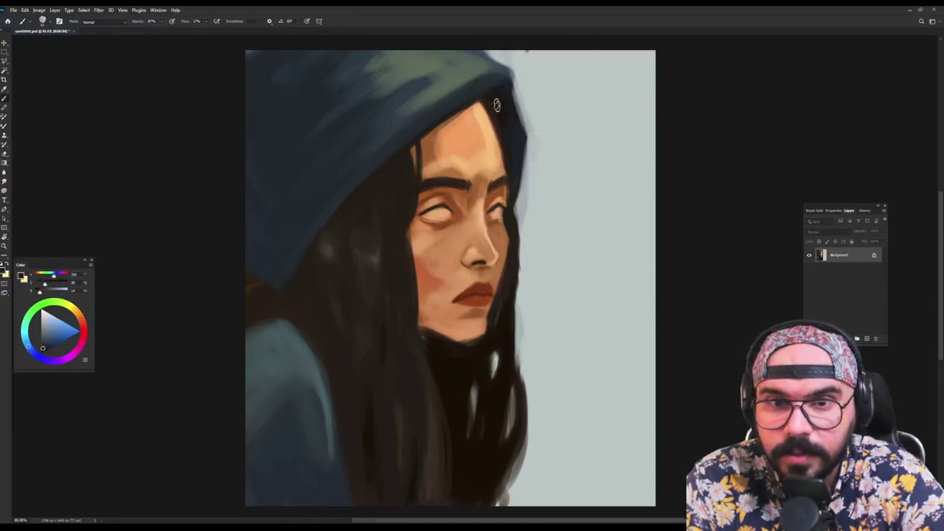
Refine the shading between the nose and upper lip with sampled browns and skin tones
left_click(492, 273, "alt")
left_click(485, 267, "alt")
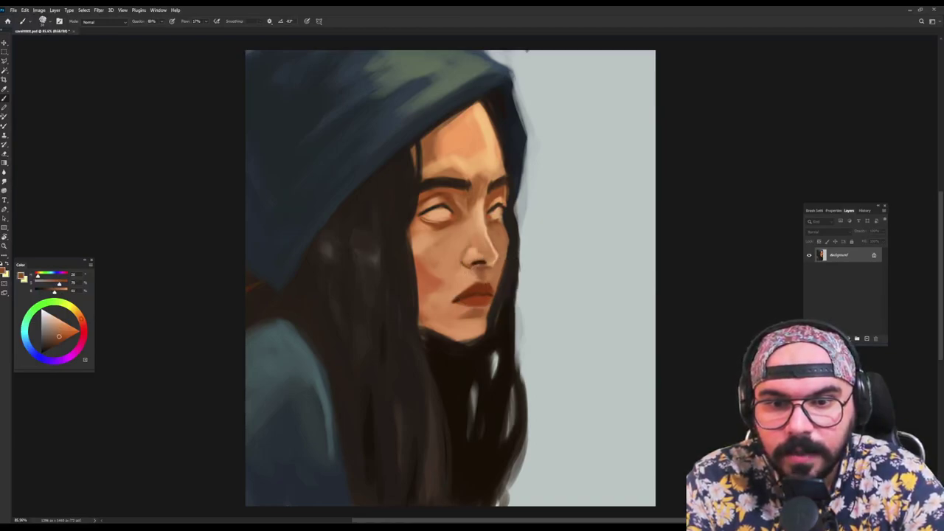
left_click(480, 266, "alt")
left_click(482, 270, "alt")
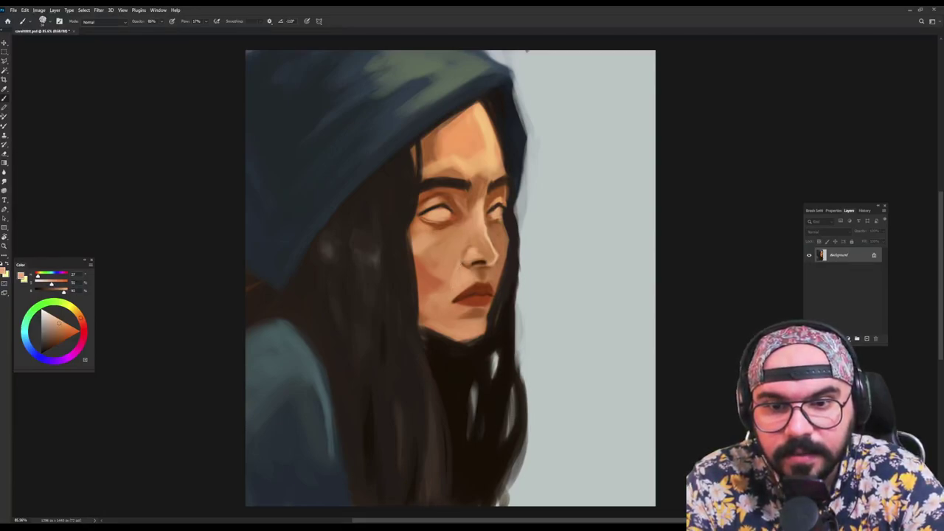
Redefine the near nostril and its wing with sampled dark red-brown and lighter skin tones
left_click(466, 262, "alt")
left_click(472, 265, "alt")
left_click_drag(465, 261, 464, 261)
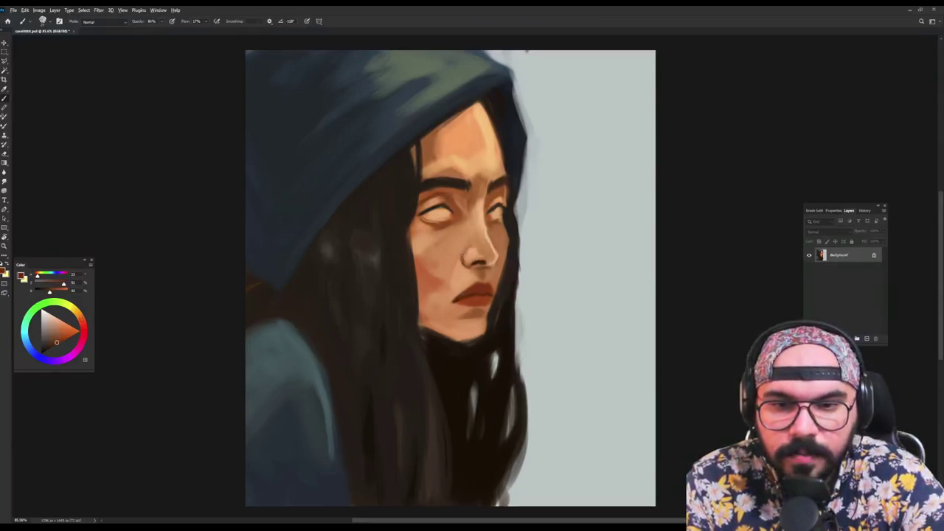
left_click(462, 259, "alt")
left_click_drag(472, 265, 467, 258)
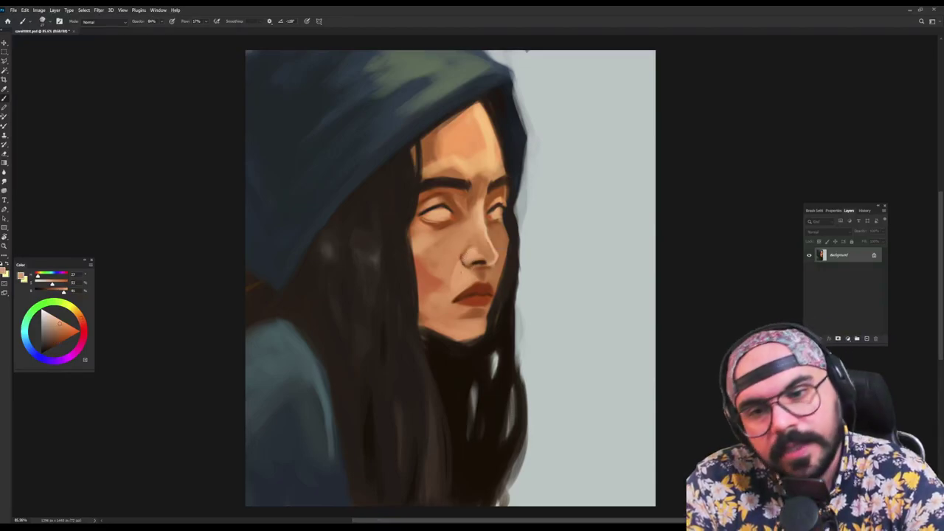
Repaint the upper lip's shape with a deep red picked from the lips
left_click(458, 295, "alt")
left_click(85, 324)
left_click(467, 297, "alt")
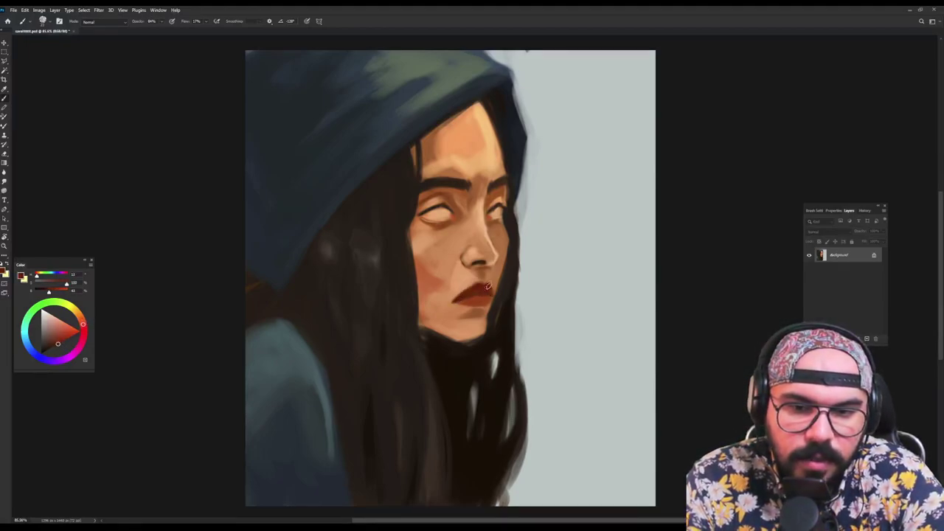
left_click(479, 286, "alt")
Clean up the skin beside the far mouth corner with a rotated, resized brush and sampled reddish skin tones
key("shift+Left")
key("shift+Left")
key("shift+Left")
key("shift+Left")
left_click(496, 291, "alt")
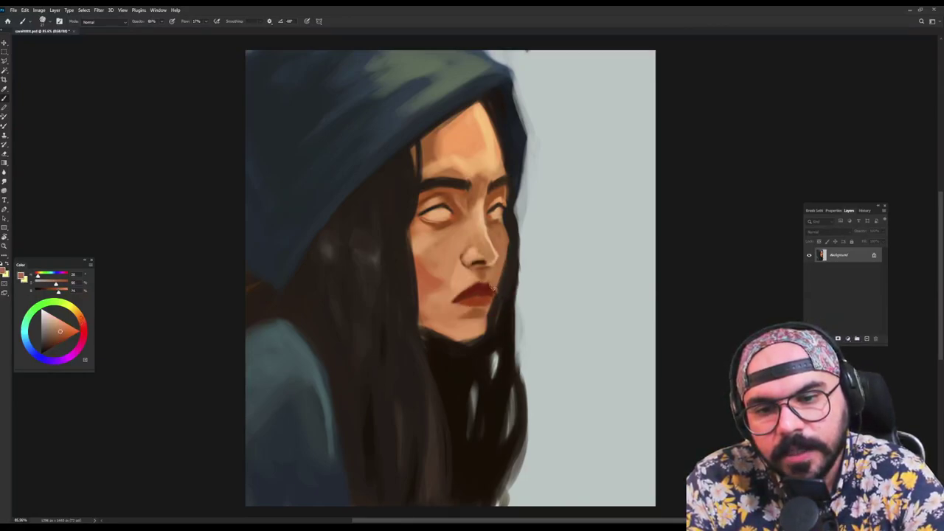
right_click(499, 283, "alt")
key("shift+Right")
key("shift+Right")
key("shift+Right")
key("shift+Right")
right_click(501, 265, "alt")
left_click(506, 255, "alt")
left_click_drag(495, 292, 499, 280)
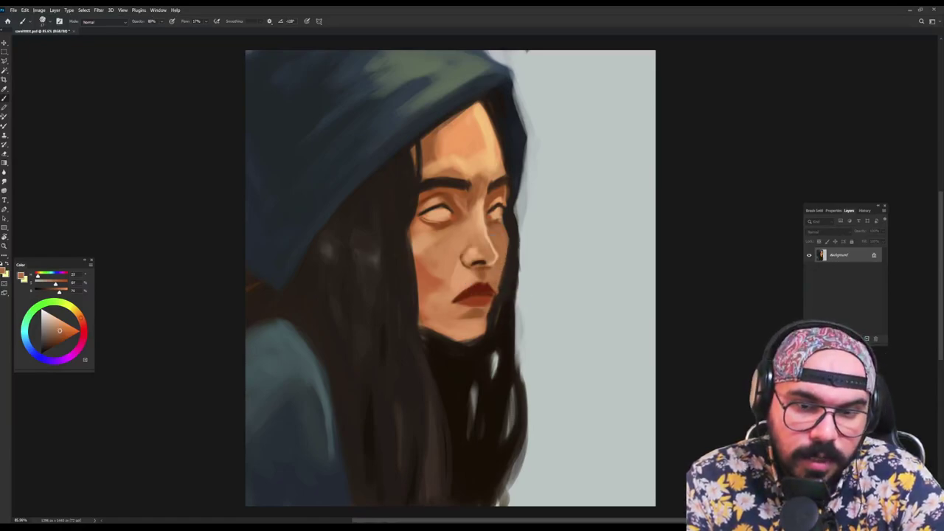
Repaint the skin from the far mouth corner toward the chin with a resized brush and sampled orange-brown
right_click(490, 295, "alt")
left_click(495, 282, "alt")
left_click_drag(495, 297, 489, 314)
left_click(476, 316, "alt")
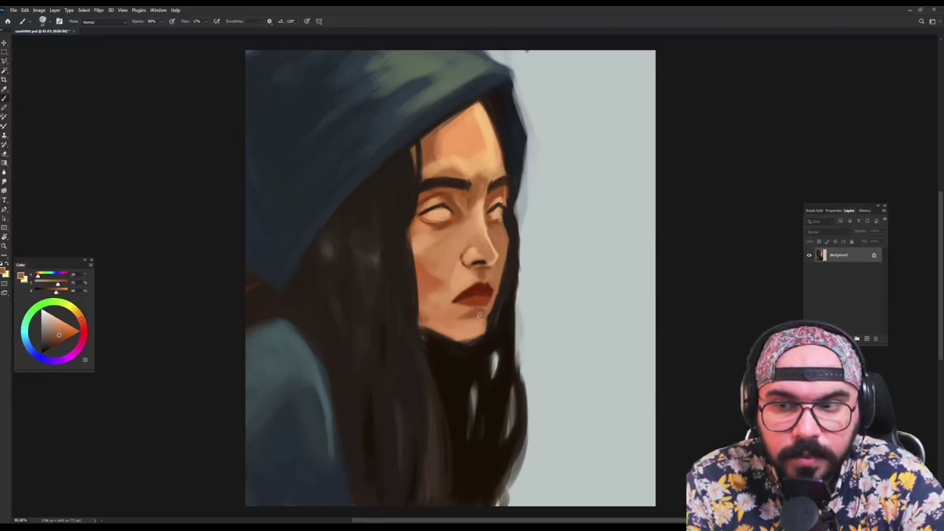
Blend the shadow under the lower lip toward the near mouth corner with sampled brown and lighter skin tones
right_click(478, 311, "alt")
left_click_drag(474, 310, 454, 315)
left_click(451, 313, "alt")
right_click(444, 309, "alt")
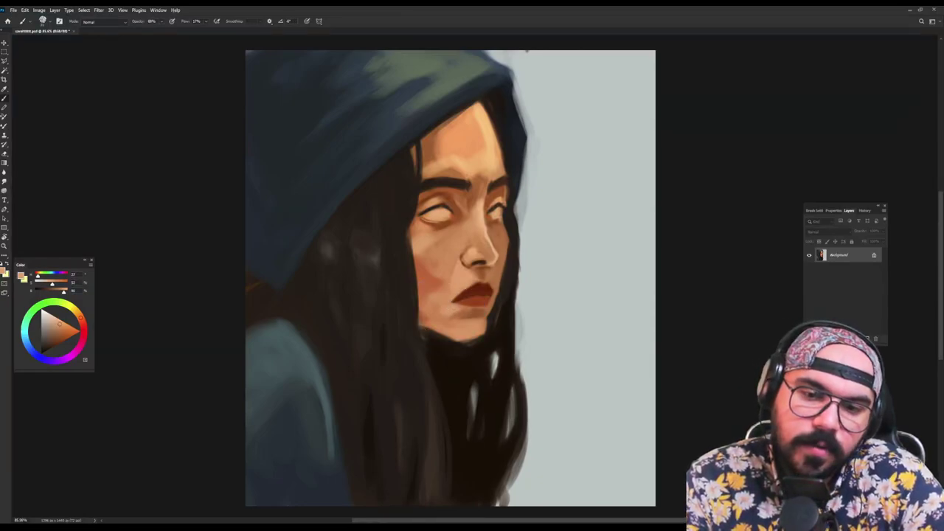
left_click(455, 315, "alt")
left_click(464, 312, "alt")
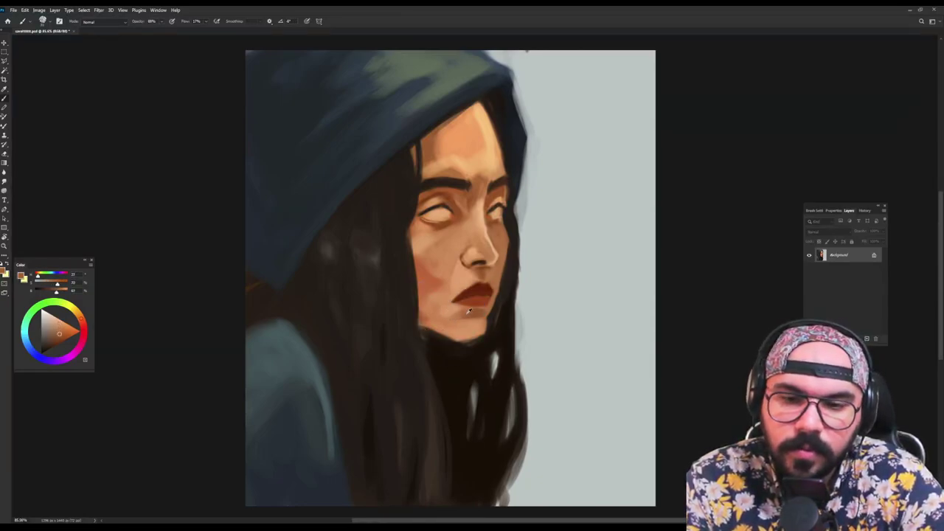
left_click(478, 312, "alt")
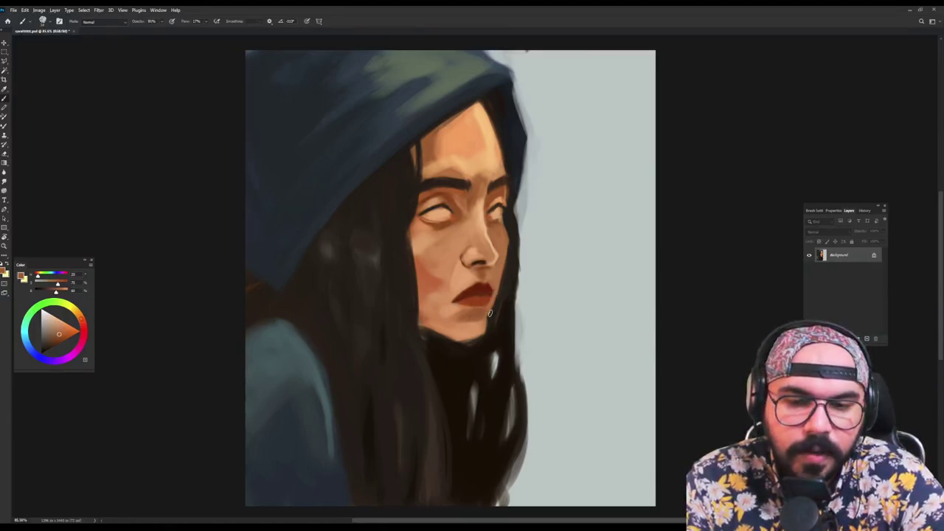
left_click(479, 311, "alt")
Redefine the far end of the lips and deepen the line between them with a darker red-brown
left_click_drag(498, 290, 487, 297)
left_click(488, 295, "alt")
left_click(479, 288, "alt")
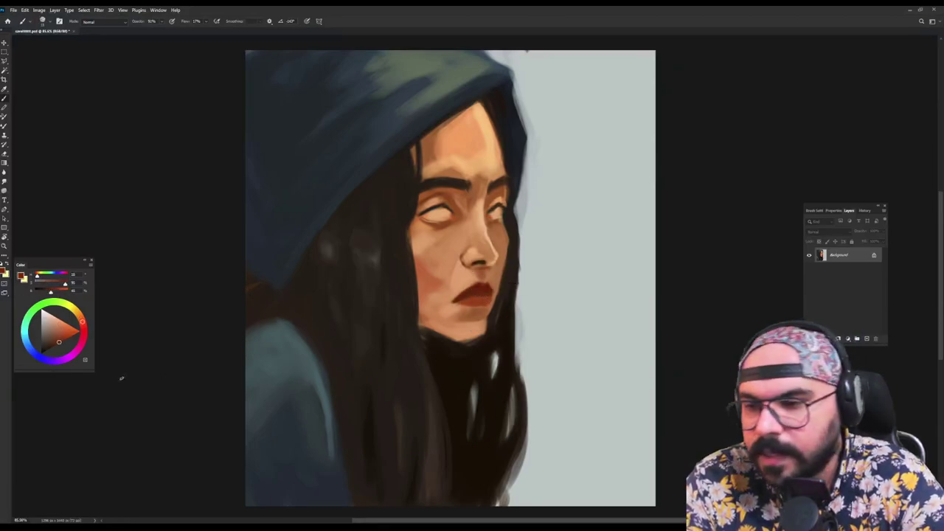
left_click(53, 346)
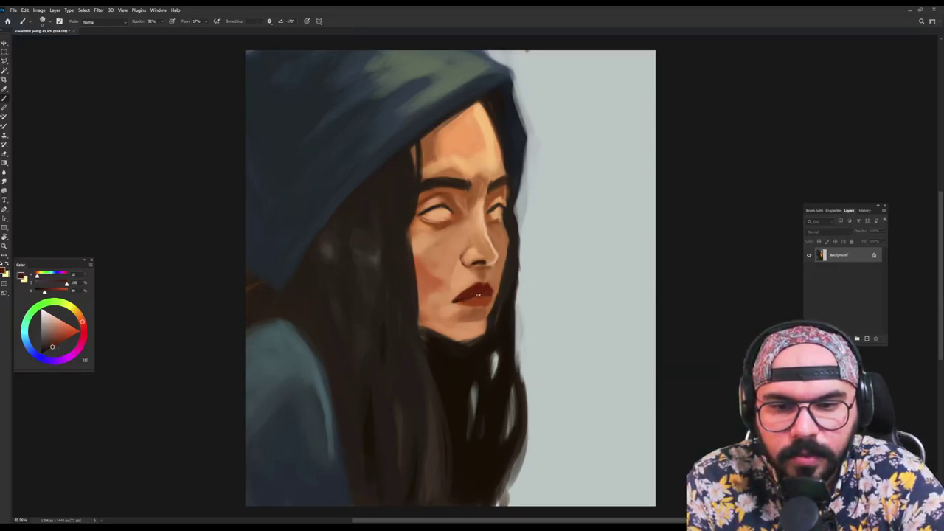
left_click(485, 292, "alt")
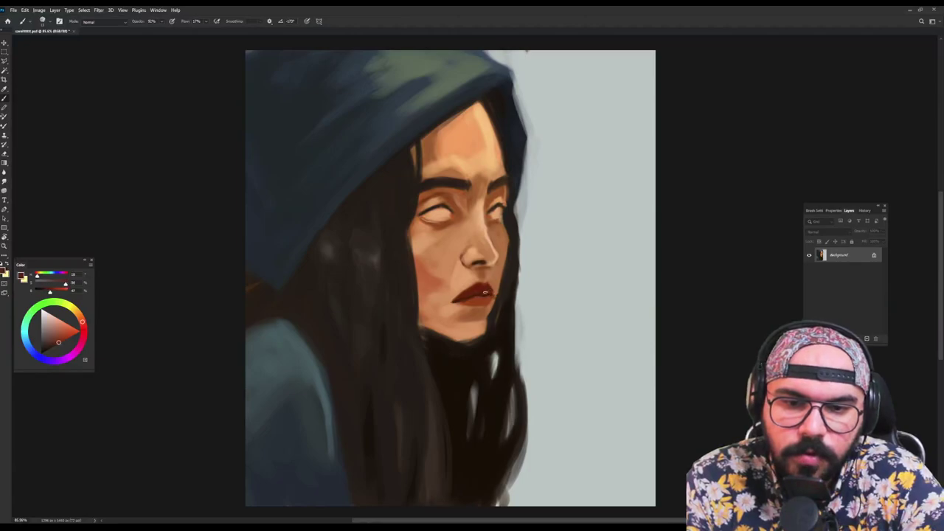
Rework the lower lip and its bottom edge with sampled reds and a lighter reddish skin tone
left_click(487, 289, "alt")
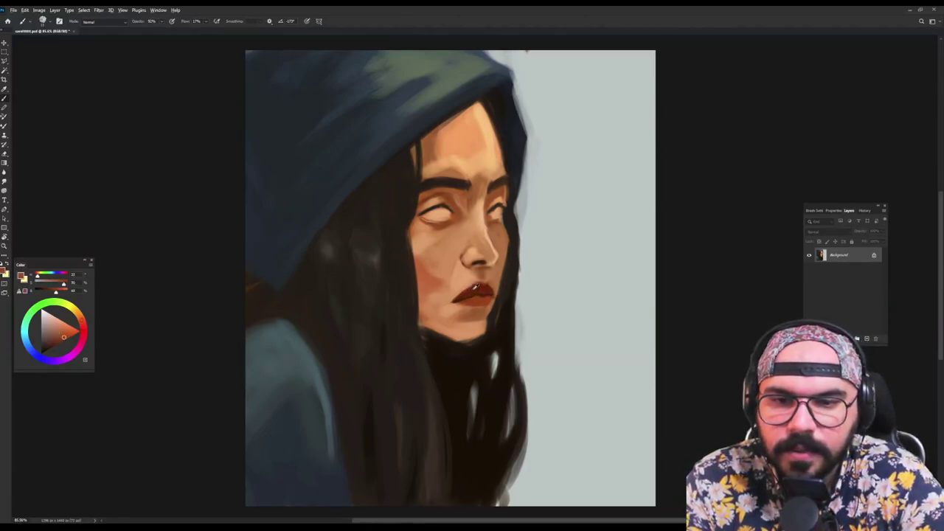
left_click(472, 295, "alt")
left_click(472, 299, "alt")
left_click(57, 325)
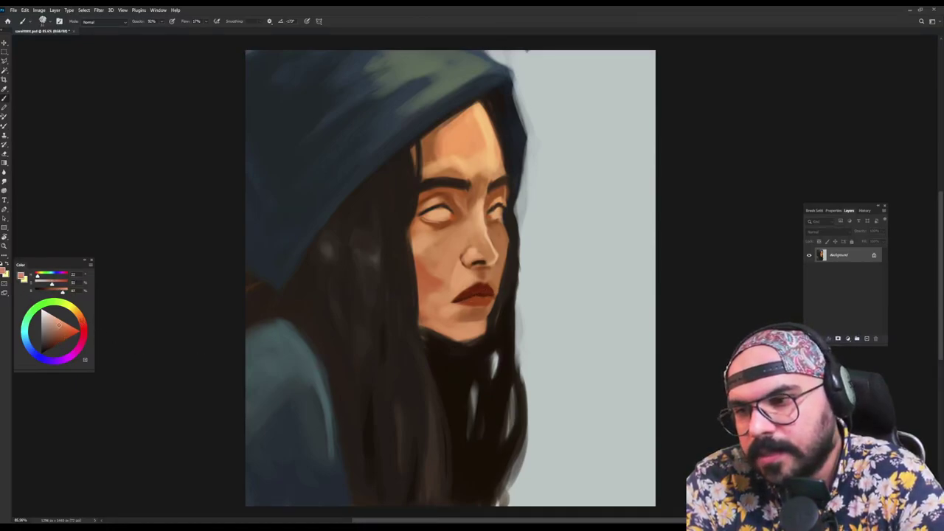
left_click(483, 305, "alt")
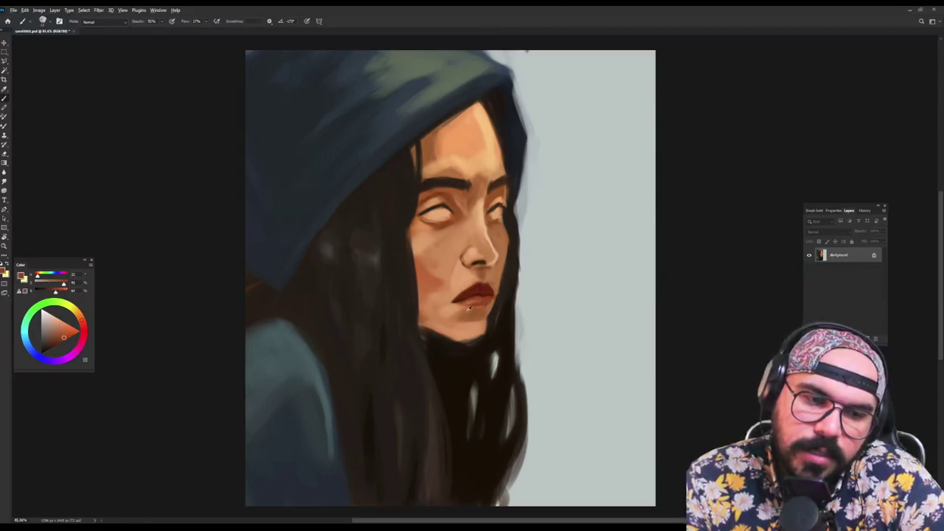
left_click(472, 295, "alt")
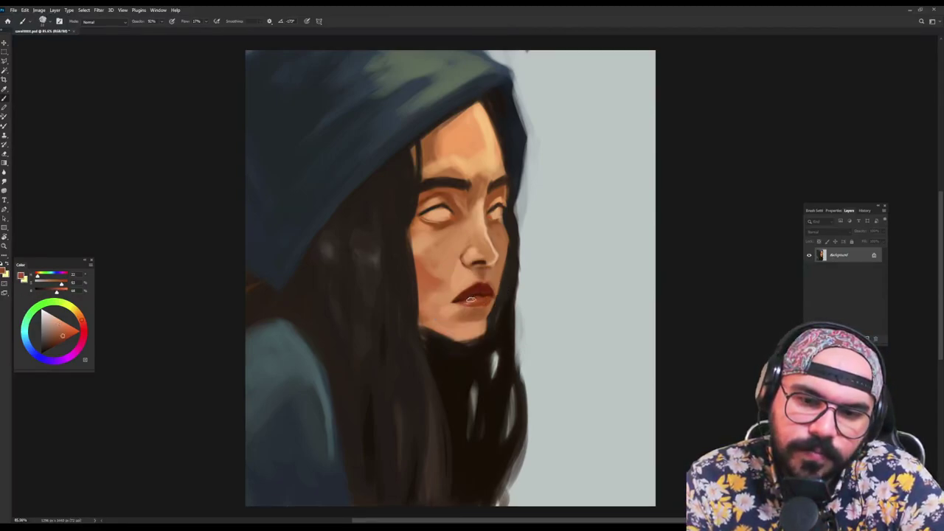
left_click(476, 300, "alt")
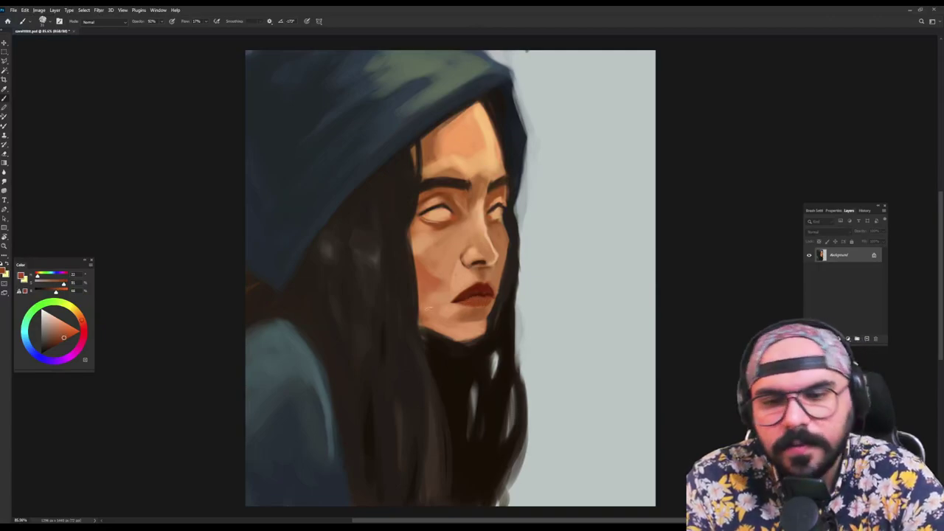
Tint the lower lip with a pinker red and tidy the lip parting and near mouth corner with sampled tones
left_click(56, 326)
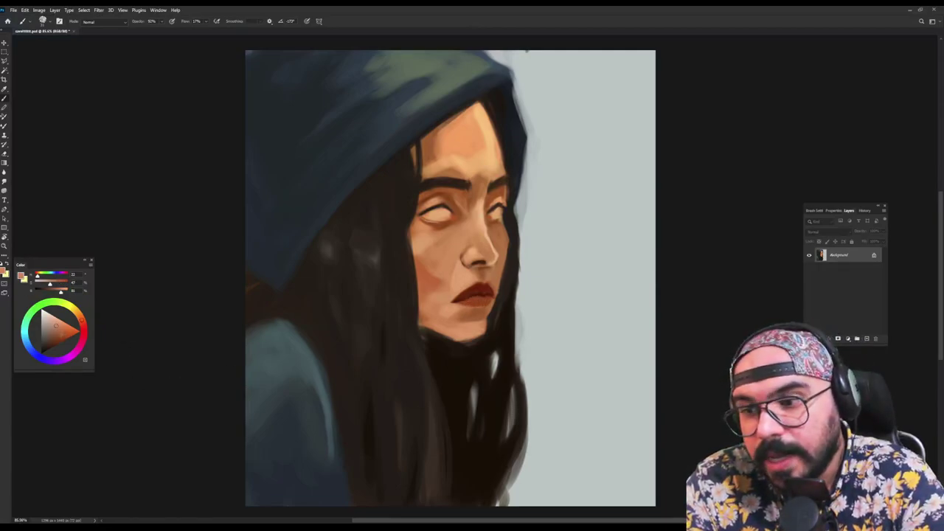
left_click(82, 331)
left_click(60, 325)
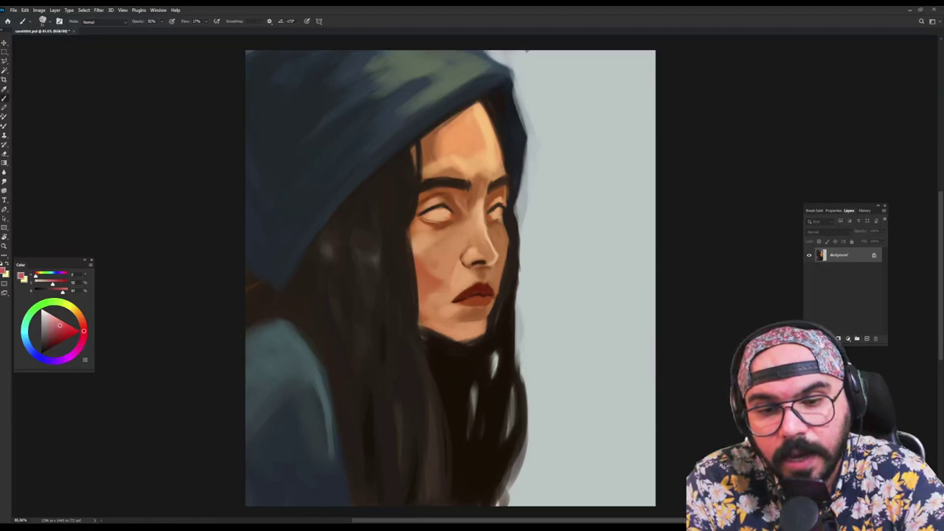
left_click(473, 298, "alt")
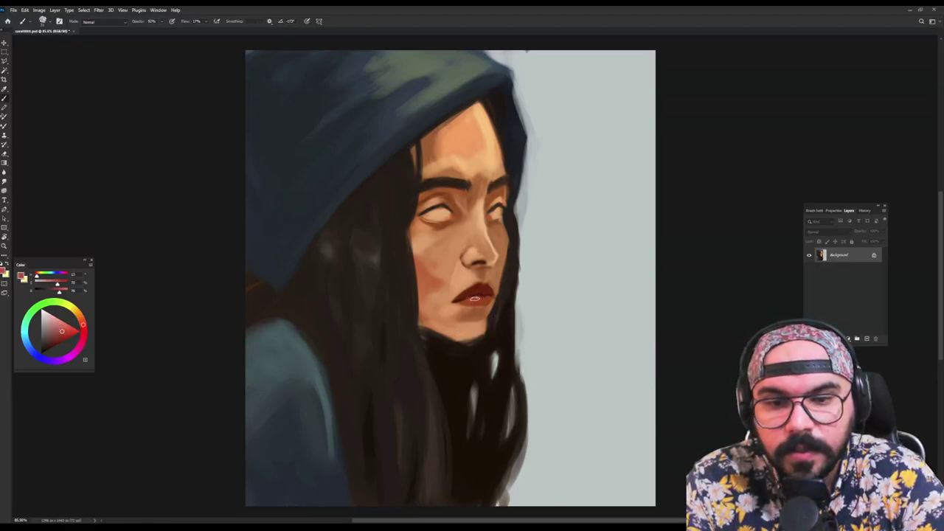
left_click(481, 292, "alt")
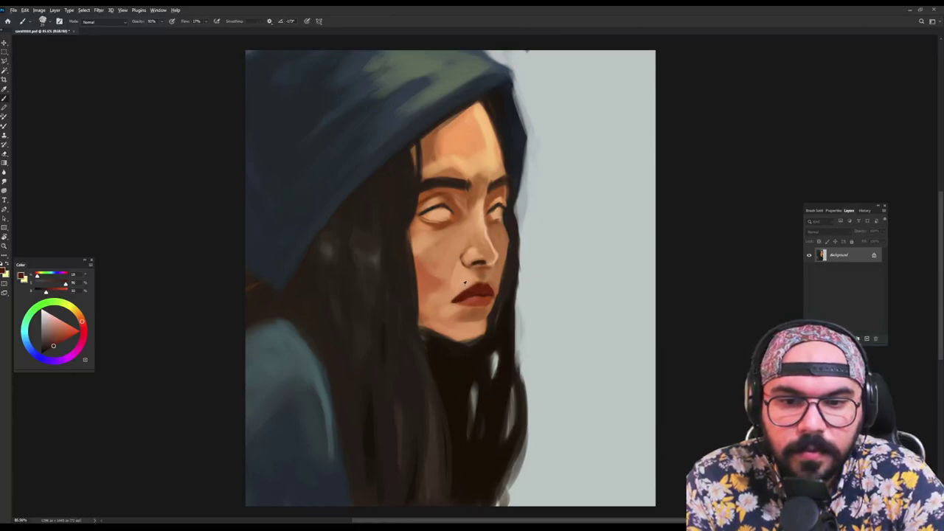
left_click(454, 302, "alt")
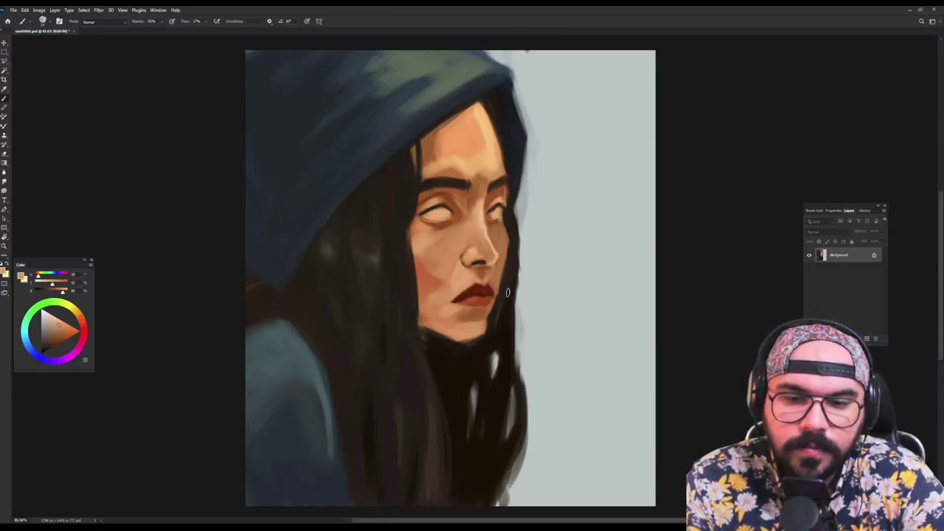
Soften the shading between nose and upper lip and on the far cheek with sampled browns
left_click(488, 280, "alt")
left_click(484, 272, "alt")
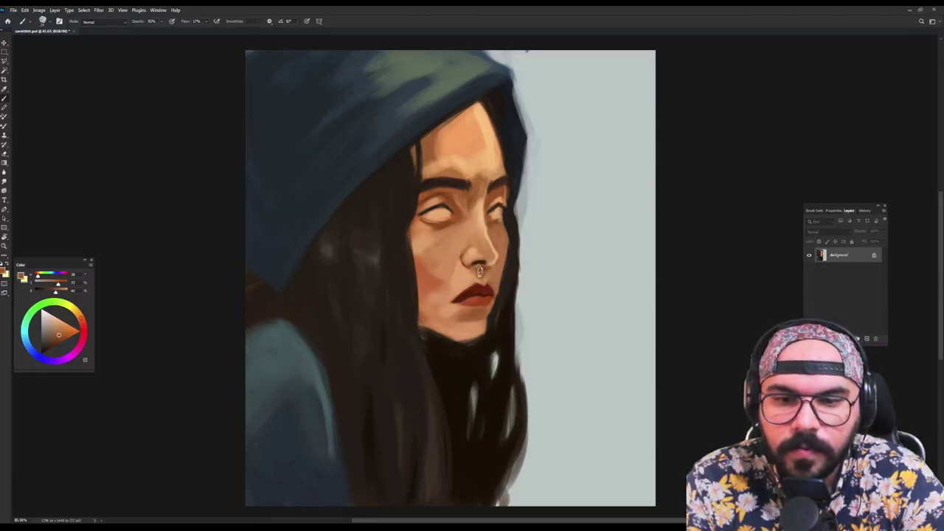
left_click(487, 272, "alt")
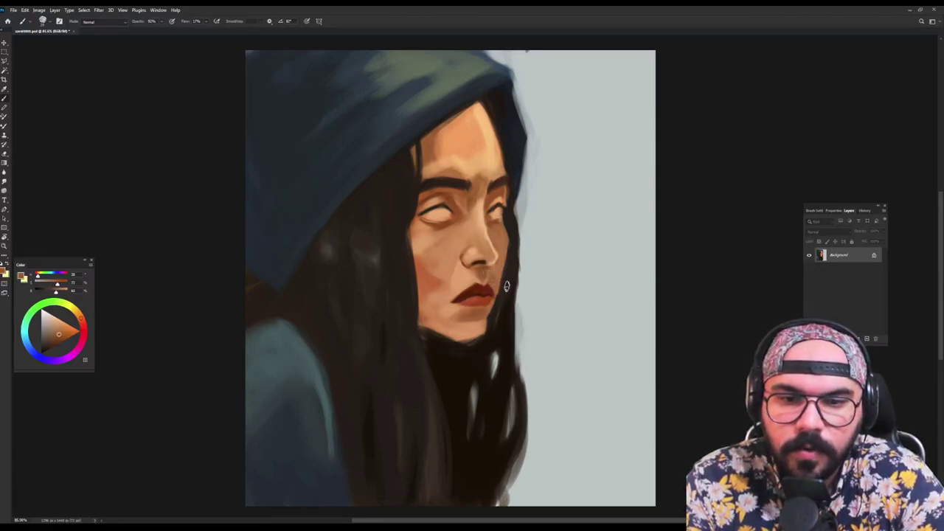
left_click(499, 260, "alt")
Smooth the side of the nose and the near cheek below the eye with sampled light and mid skin tones
left_click(488, 230, "alt")
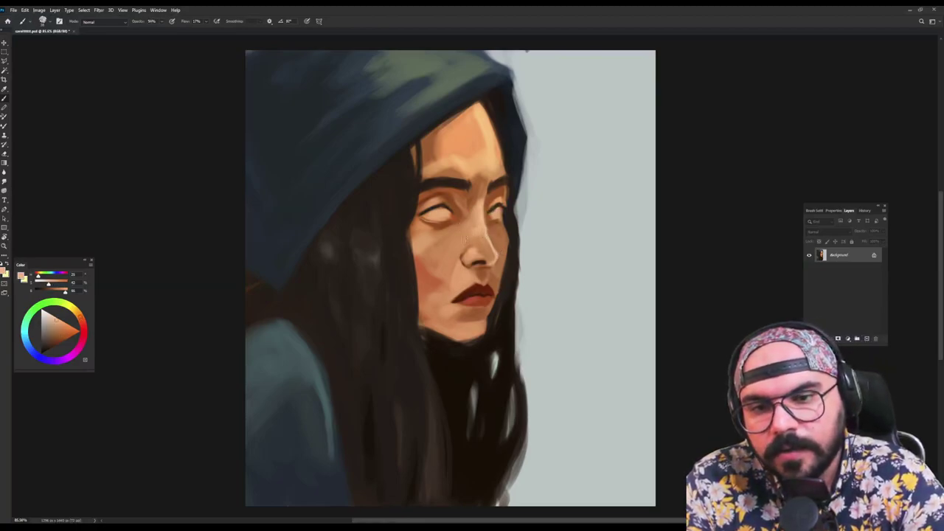
left_click(476, 231, "alt")
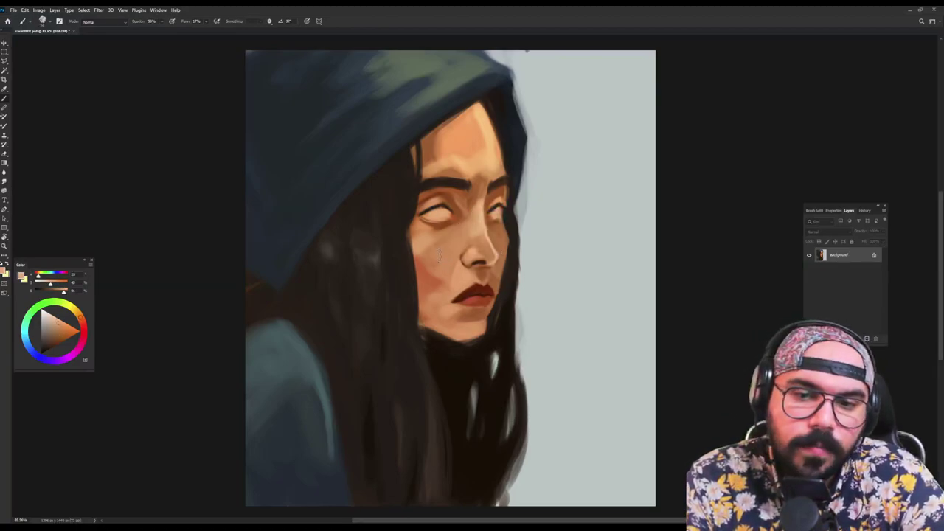
left_click(424, 240, "alt")
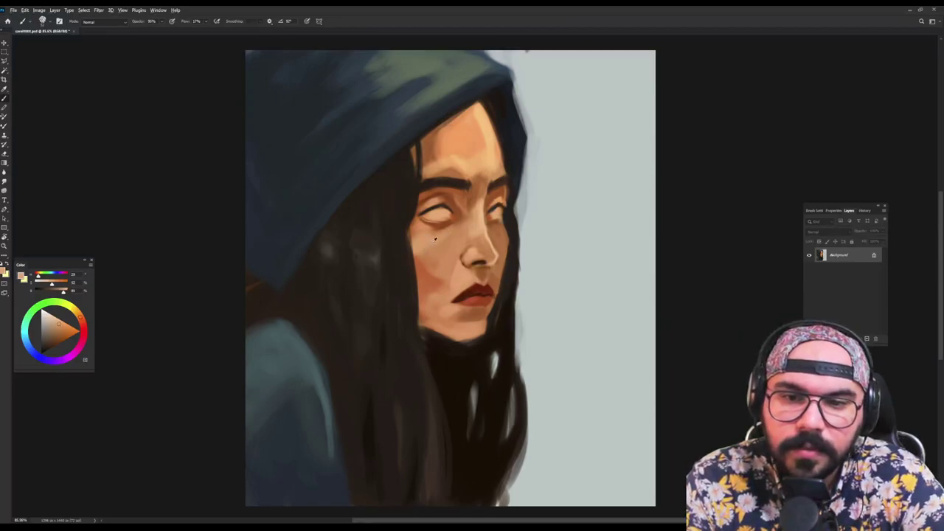
left_click(436, 228, "alt")
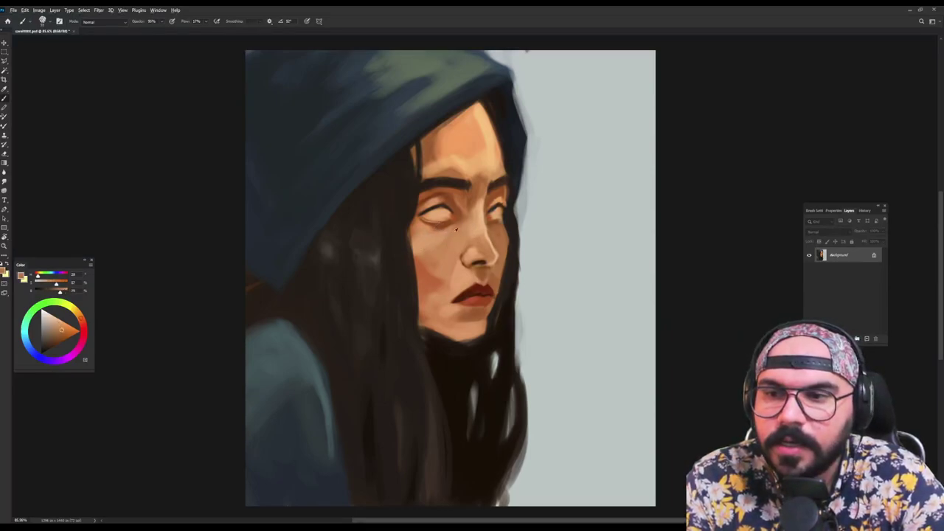
left_click(441, 251, "alt")
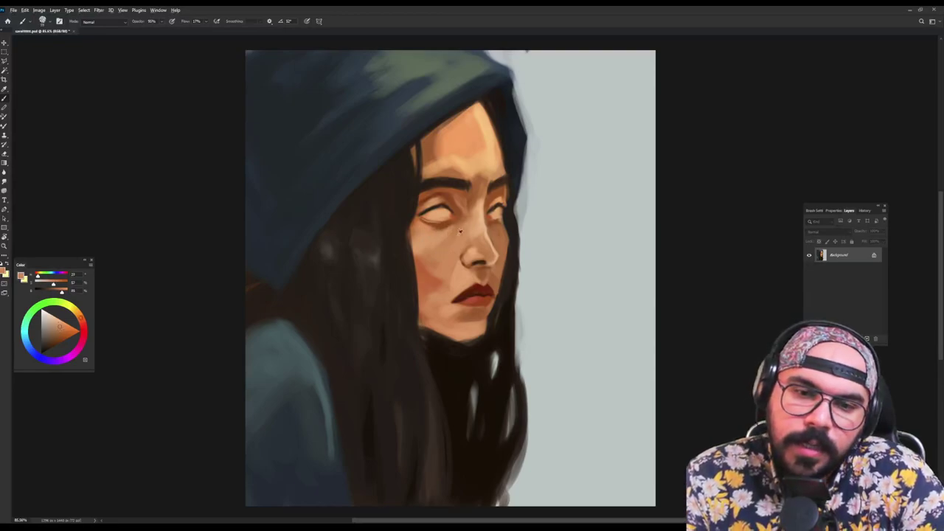
Refine the shadow between the near eye's inner corner and the nose bridge with sampled orange-browns
left_click(456, 204, "alt")
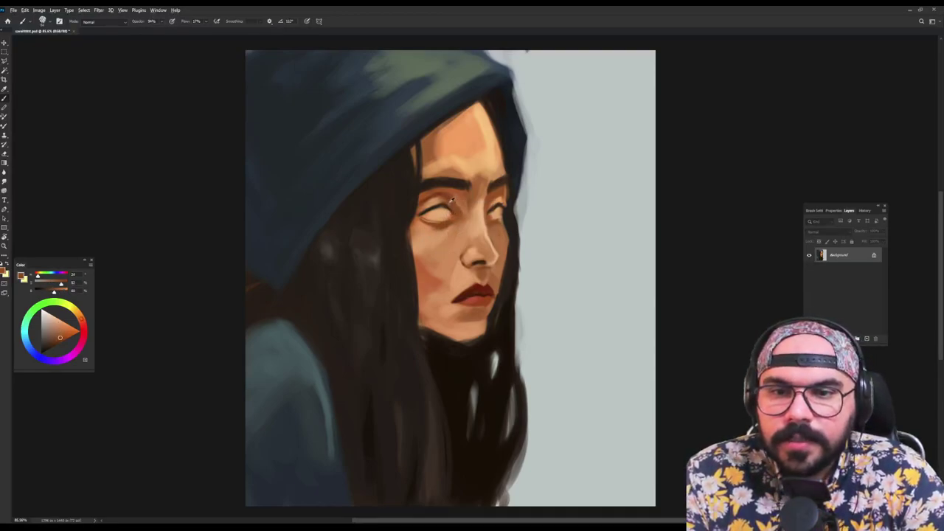
left_click(452, 201, "alt")
left_click(465, 205, "alt")
left_click(473, 211, "alt")
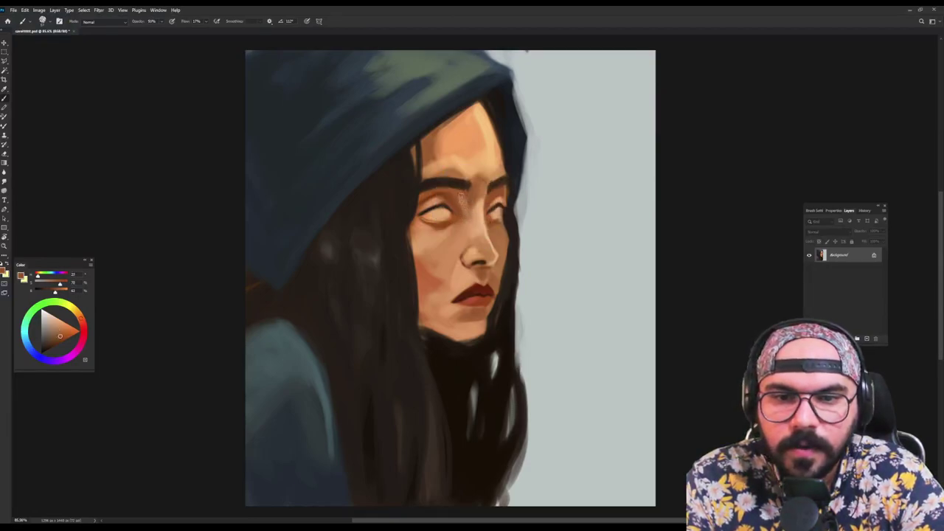
Blend the blush on the near cheek down toward the jaw with sampled reddish and lighter skin tones
left_click(421, 279, "alt")
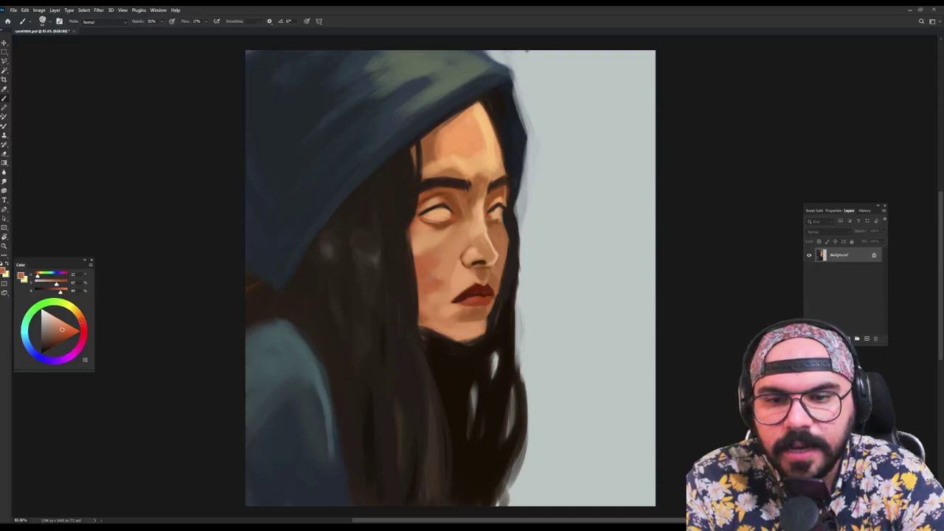
left_click(449, 263, "alt")
left_click(433, 281, "alt")
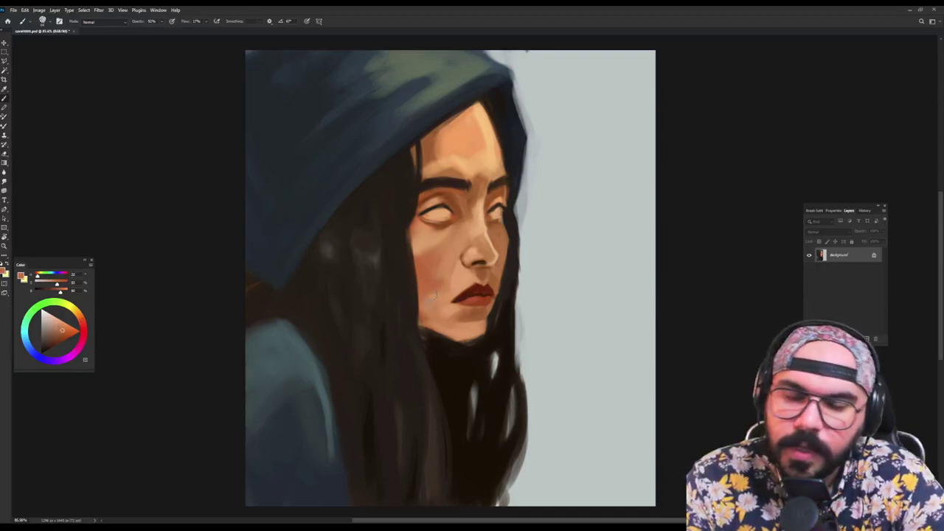
left_click(429, 289, "alt")
left_click(433, 298, "alt")
left_click(434, 307, "alt")
Clean up the hair edge along the near jaw and the dark contour under the chin with sampled tones
left_click(403, 305, "alt")
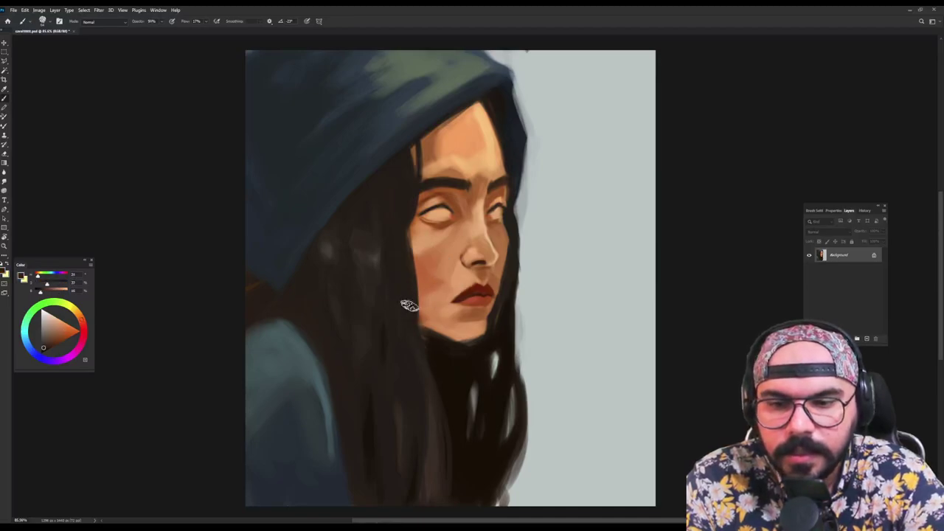
left_click(407, 295, "alt")
left_click(443, 114, "alt")
left_click(444, 310, "alt")
left_click(460, 347, "alt")
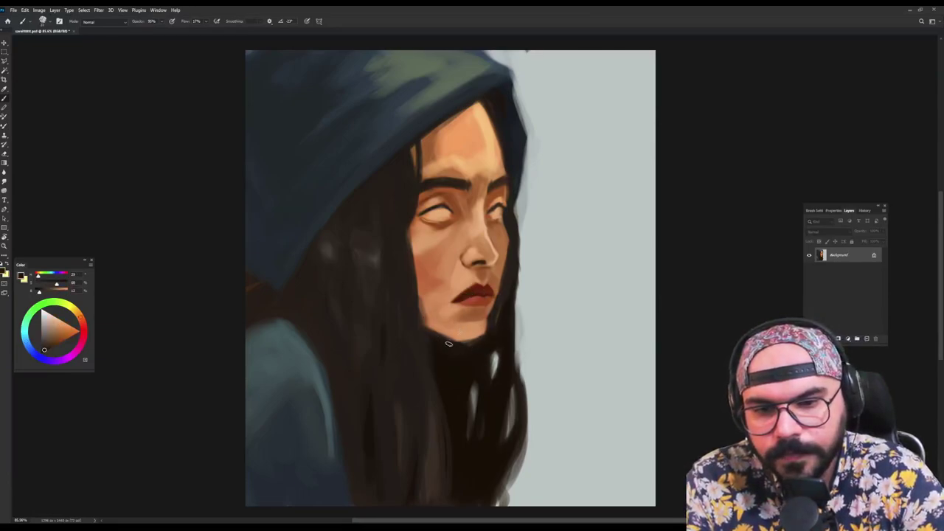
Paint grey-brown irises in both eyes using a dark tone sampled from the hair and a resized brush
left_click(407, 190, "alt")
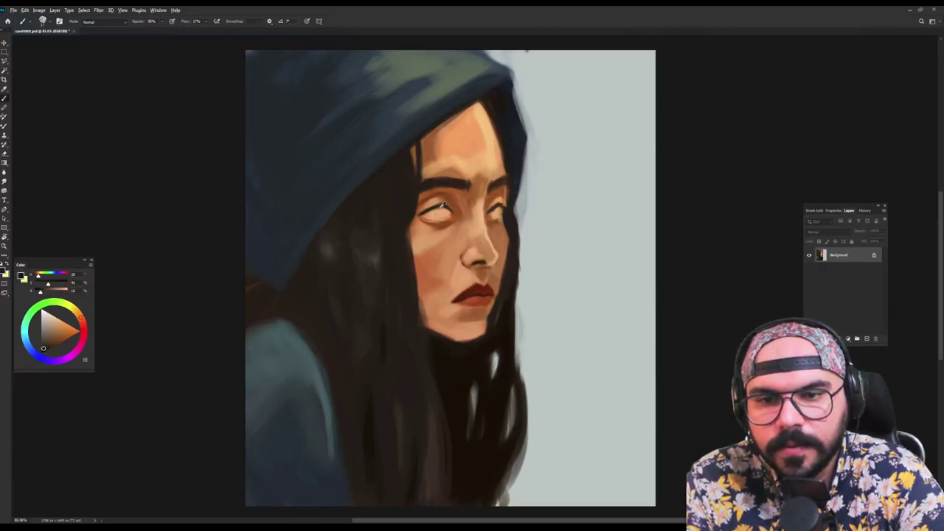
left_click_drag(436, 210, 440, 210)
left_click(439, 212, "alt")
right_click(495, 224, "alt")
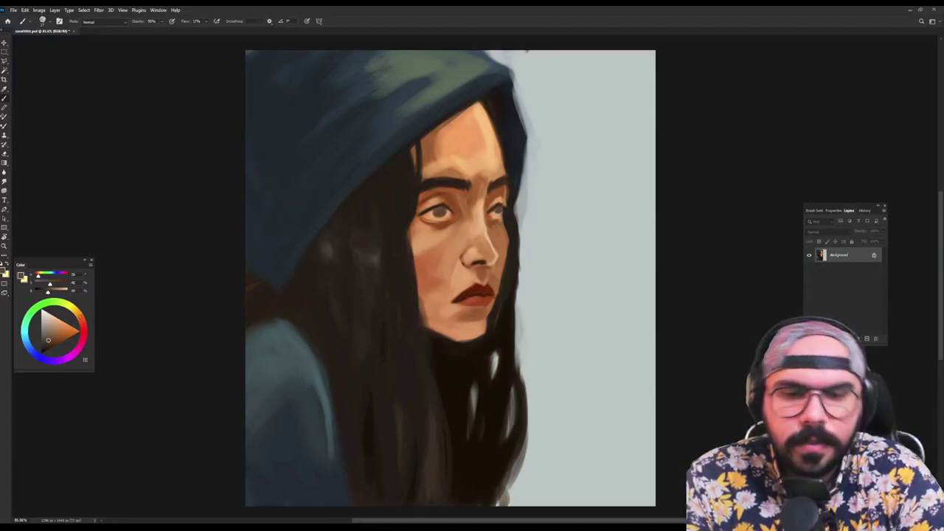
Paint dark pupils in the centres of both irises using a dark brown tone sampled from the hair
left_click_drag(502, 213, 498, 210)
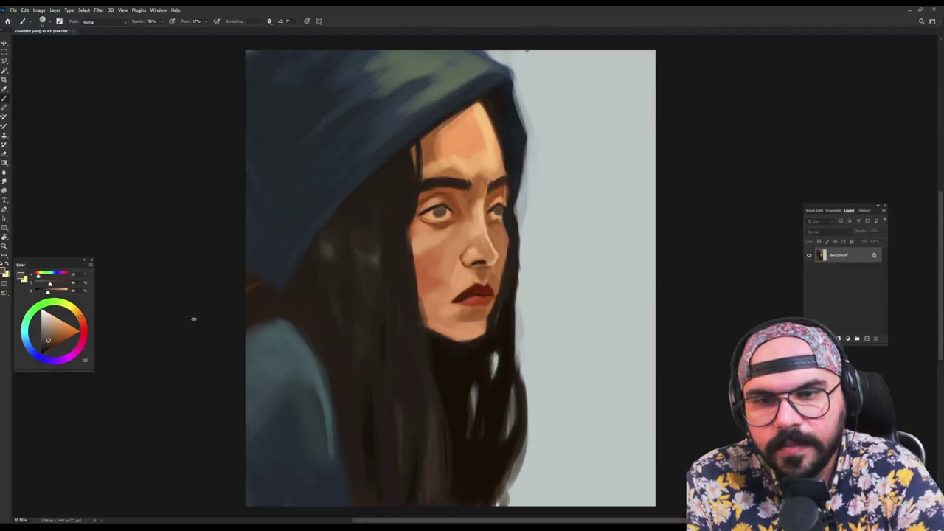
left_click(395, 219, "alt")
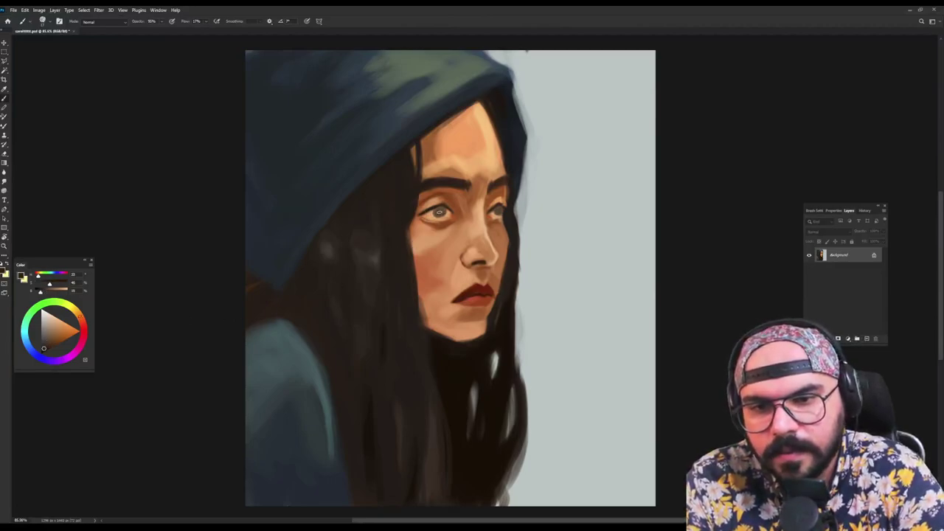
left_click(439, 212)
left_click_drag(437, 211, 443, 211)
left_click(440, 211, "alt")
left_click(439, 212)
left_click(440, 213)
left_click_drag(436, 214, 439, 215)
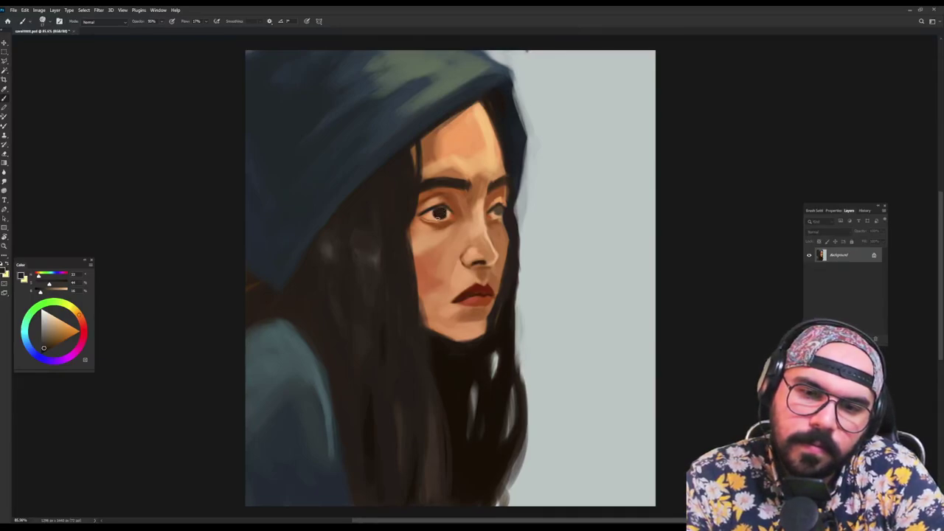
left_click_drag(497, 211, 498, 211)
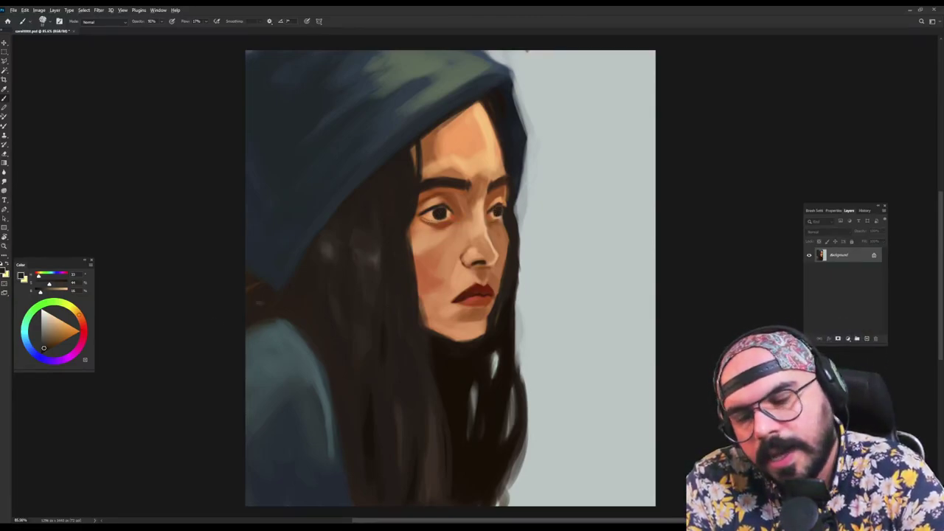
Refine the irises and lower eyelids with a lighter grey-brown, sampled skin tones and a smaller brush
left_click(49, 337)
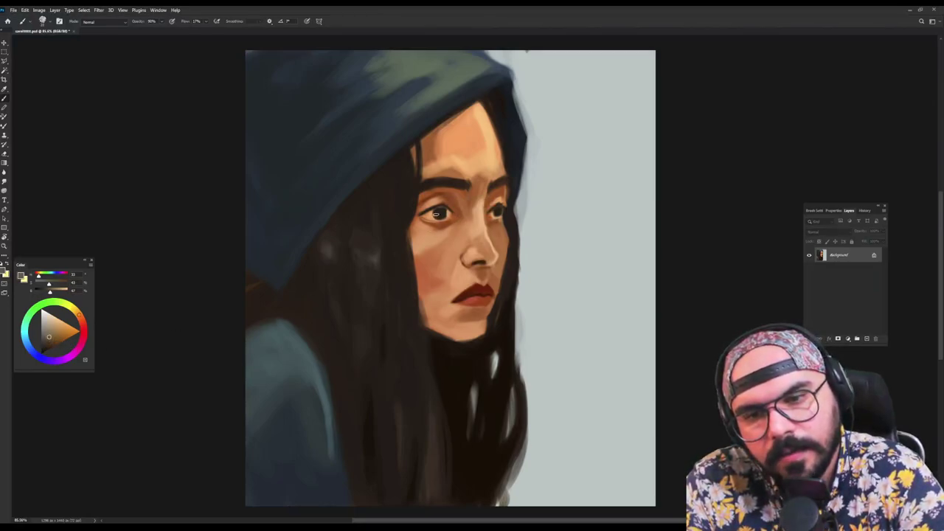
left_click(427, 214, "alt")
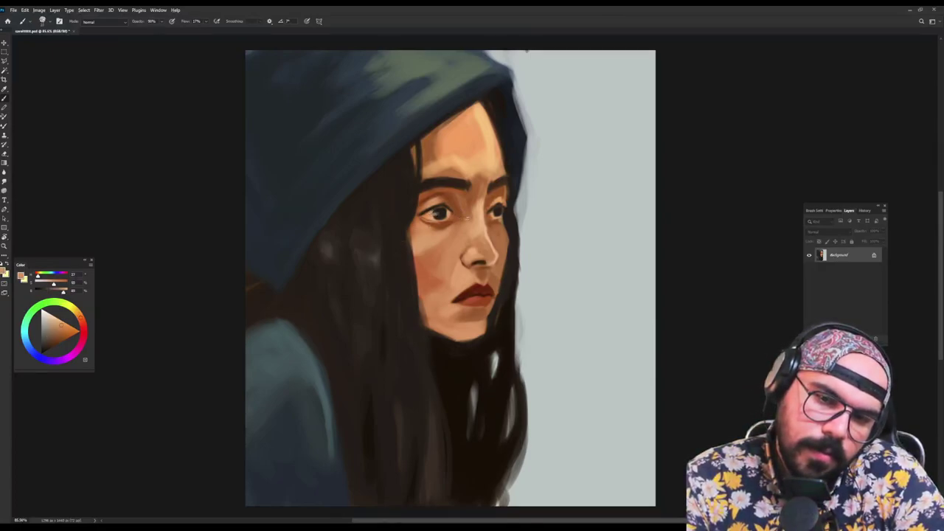
left_click(498, 212, "alt")
key("bracketleft")
key("bracketleft")
key("bracketleft")
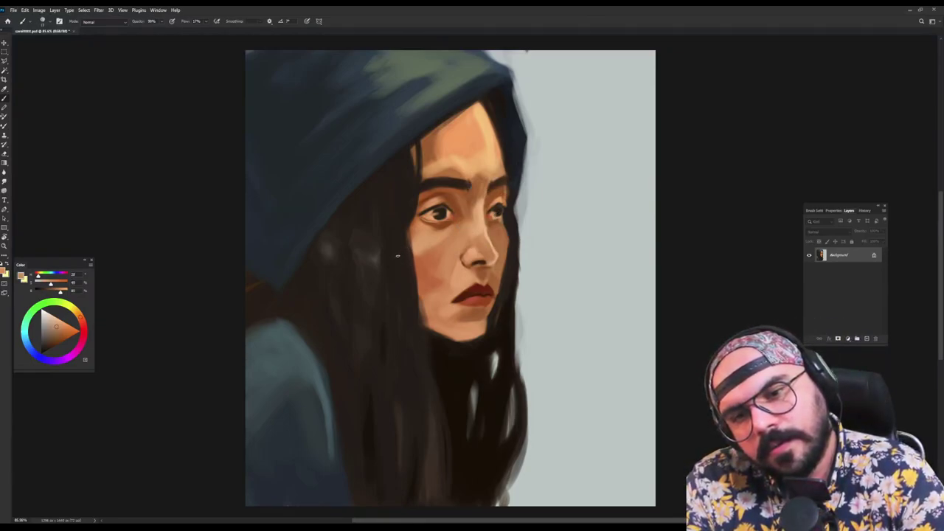
left_click(435, 219, "alt")
left_click_drag(435, 216, 439, 217)
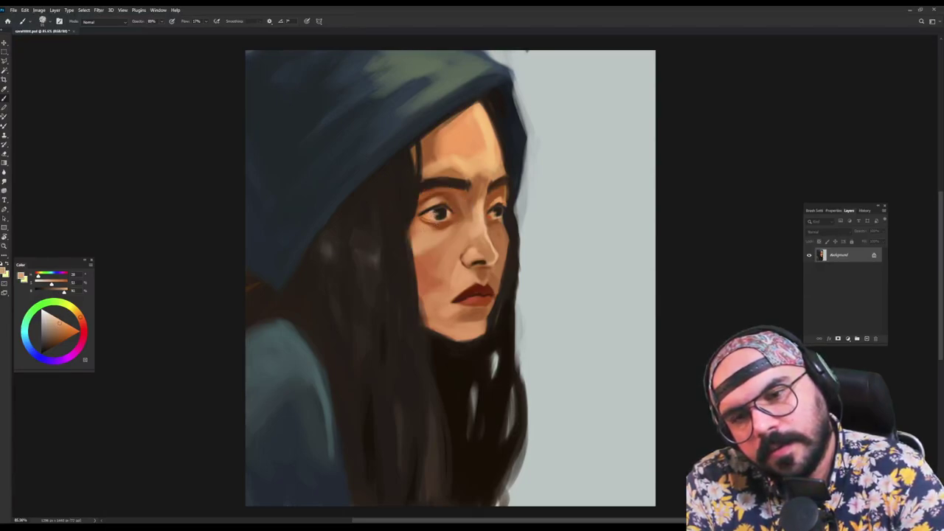
left_click(441, 212, "alt")
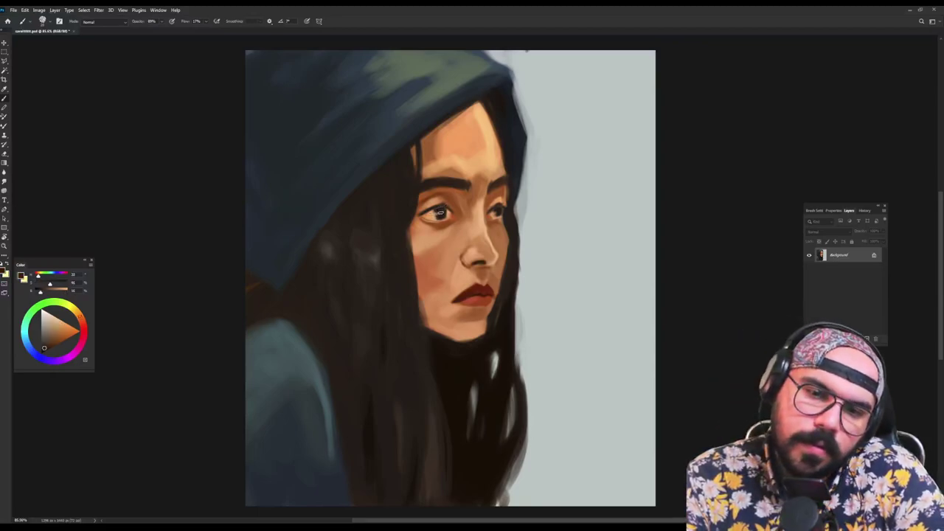
left_click(438, 220, "alt")
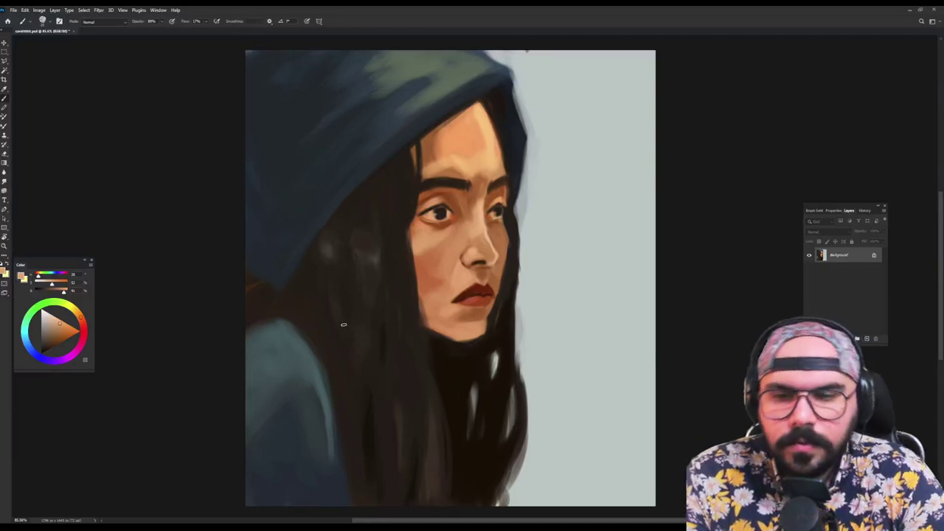
Paint a reddish-brown shadow along the forehead under the hood edge and touch up the hairline at the temple with sampled tones
left_click(425, 151, "alt")
left_click_drag(428, 140, 480, 105)
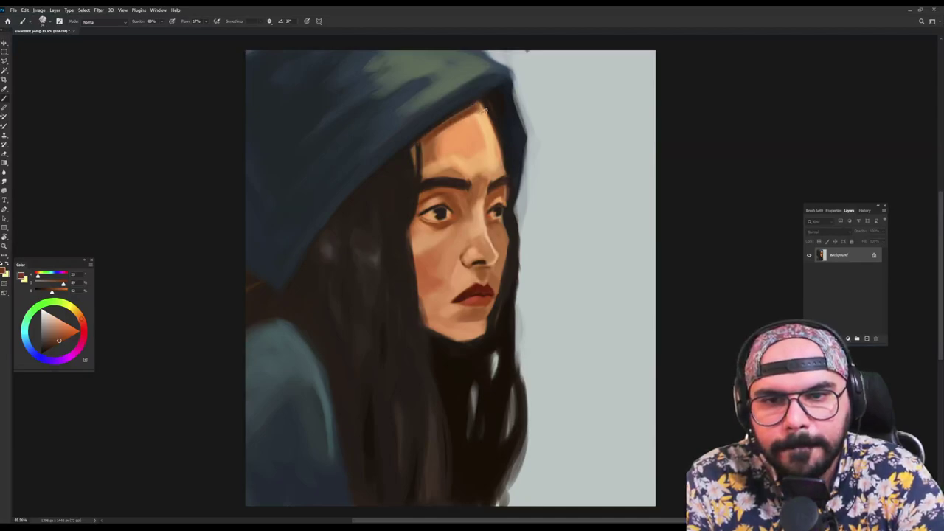
left_click(485, 112, "alt")
left_click(423, 137, "alt")
mouse_move(412, 149)
left_mouse_down()
mouse_move(409, 178)
mouse_move(418, 151)
left_mouse_up()
left_click(410, 180, "alt")
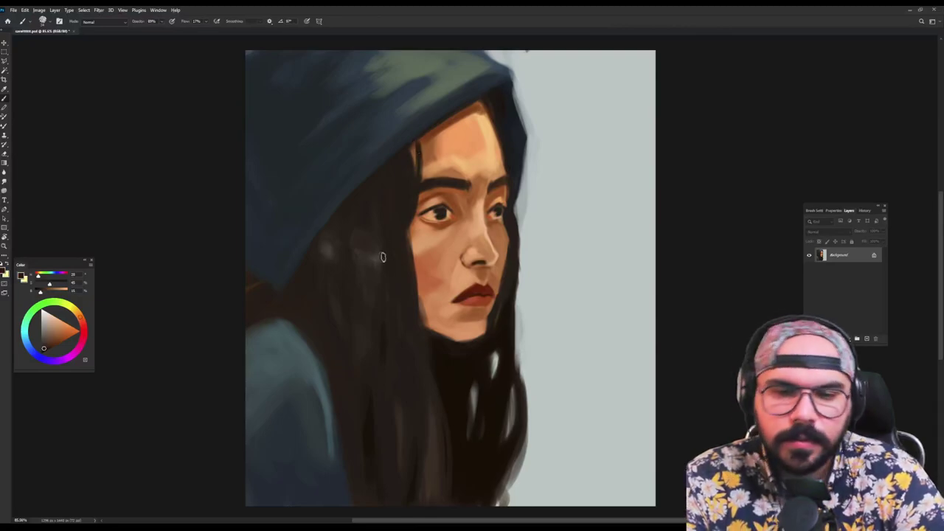
right_click(386, 253, "alt")
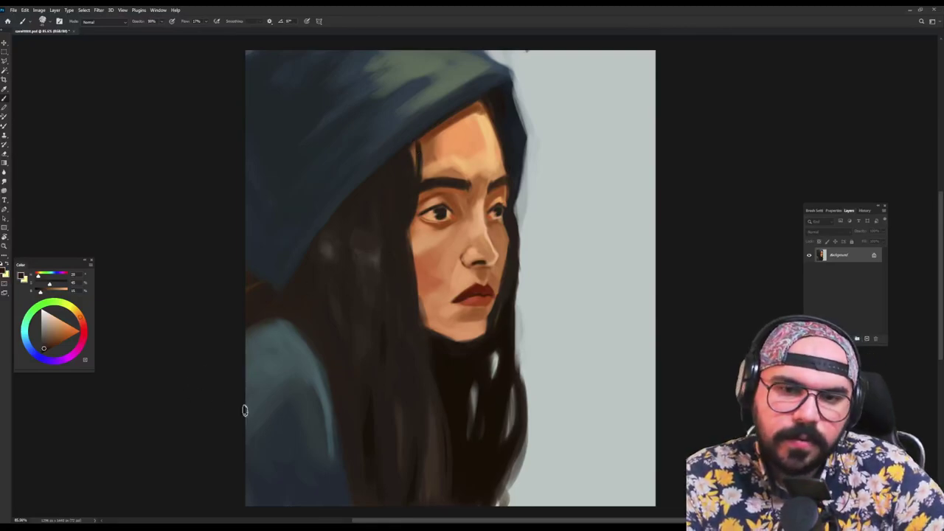
Add a Color Lookup adjustment layer above the painting and load the Moonlight.3DL LUT
left_click_drag(831, 207, 831, 206)
key("F7")
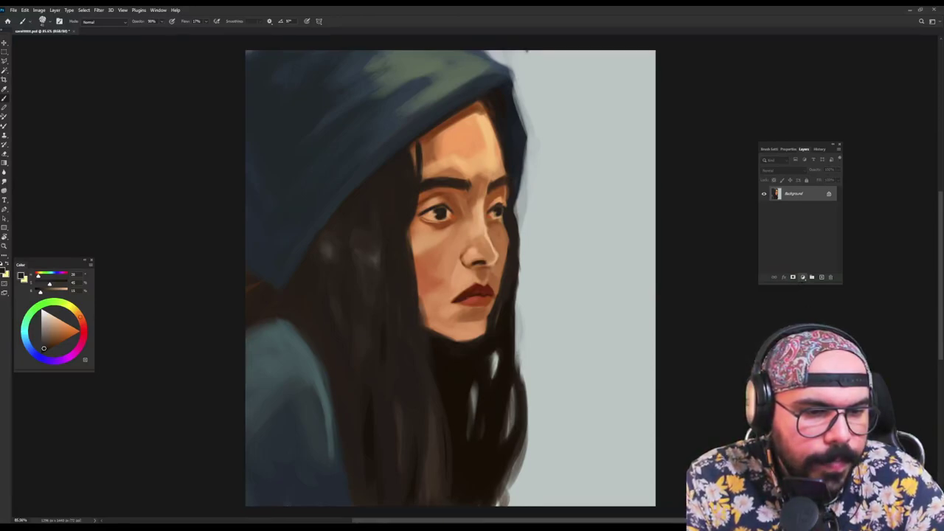
left_click(803, 278)
left_click(784, 261)
left_click_drag(810, 144, 780, 114)
left_click(770, 136)
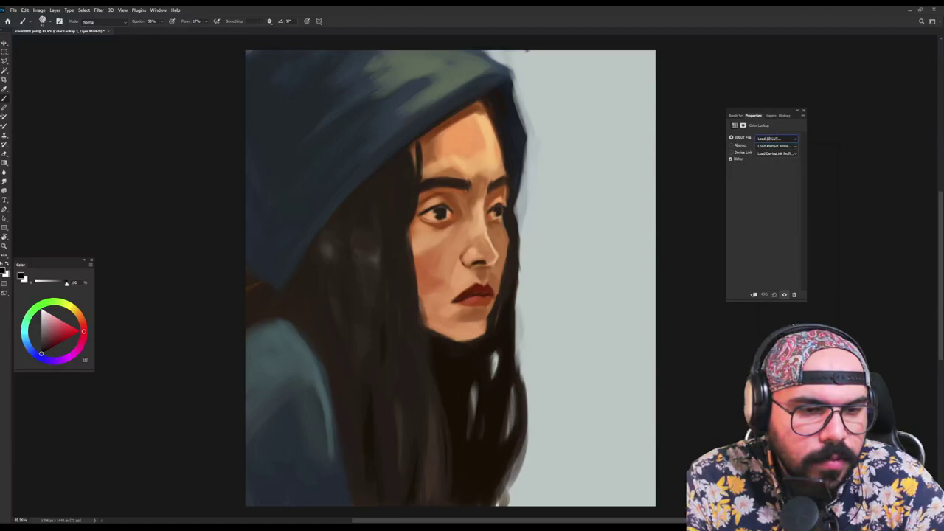
left_click(793, 325)
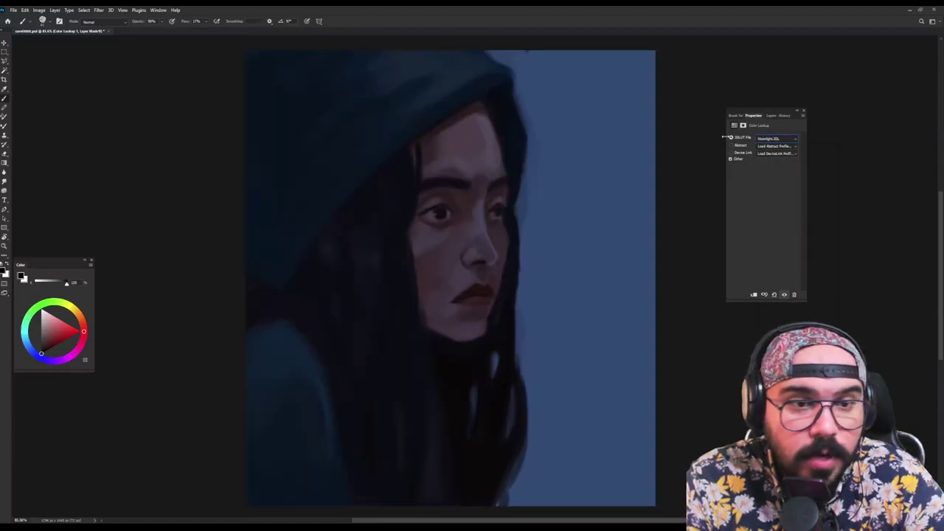
left_click(771, 116)
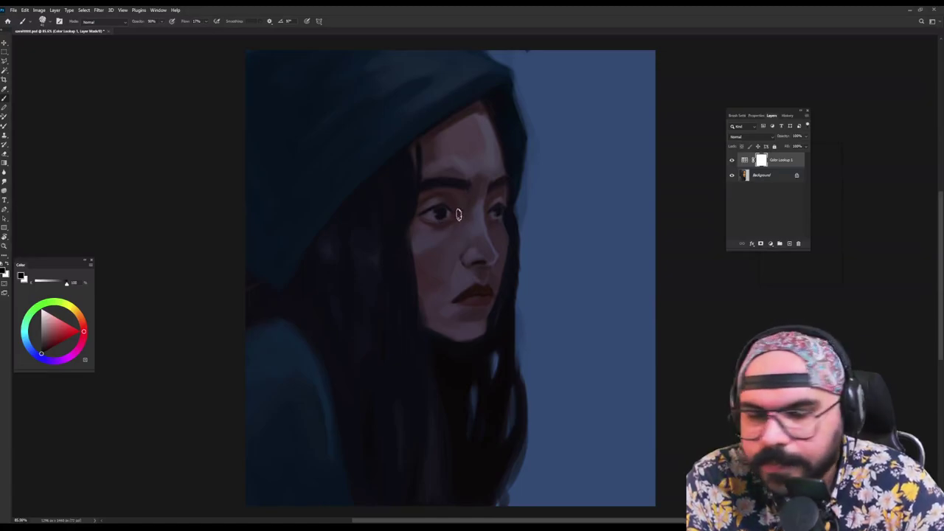
Paint black on the Color Lookup mask to reveal warm light down the far side of the face, from forehead to chin
mouse_move(466, 179)
left_mouse_down()
mouse_move(483, 138)
mouse_move(481, 155)
mouse_move(485, 144)
mouse_move(494, 161)
mouse_move(479, 127)
mouse_move(493, 167)
left_mouse_up()
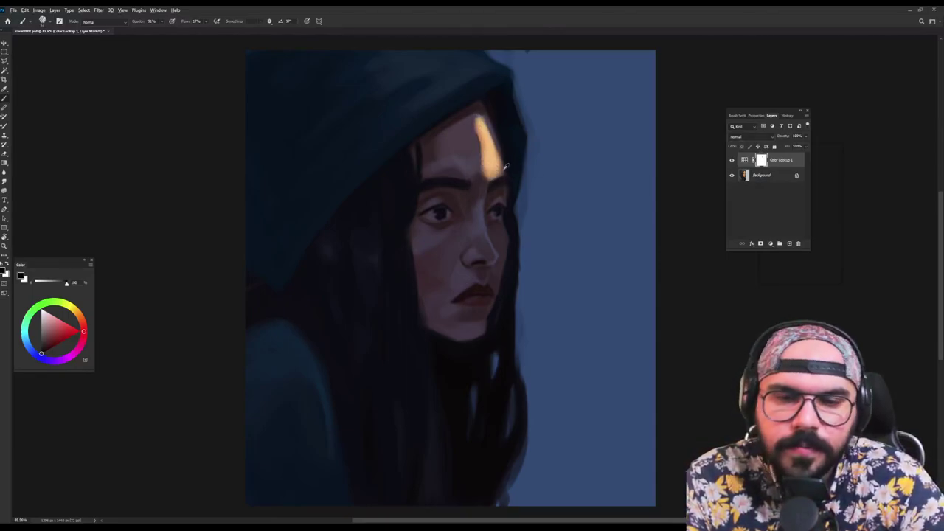
mouse_move(490, 209)
left_mouse_down()
mouse_move(498, 174)
mouse_move(497, 181)
left_mouse_up()
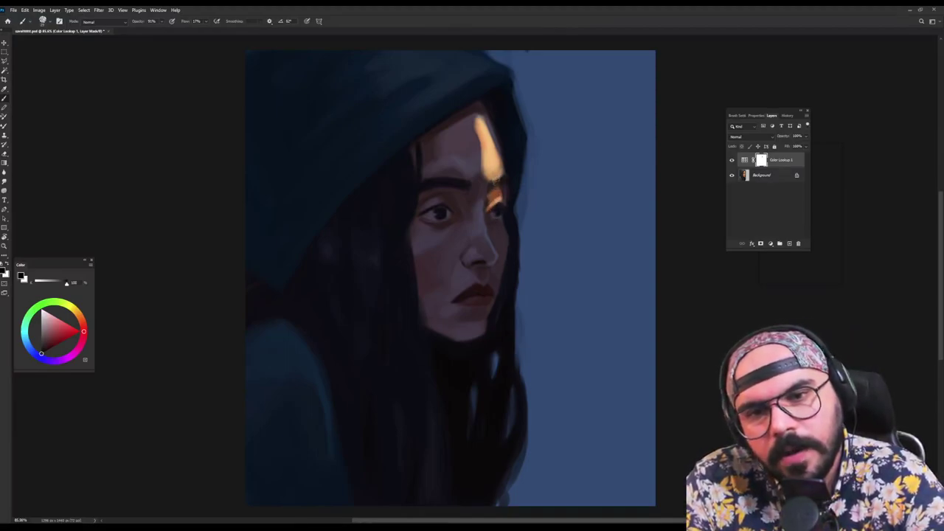
key("shift+Right")
key("shift+Right")
key("shift+Right")
key("shift+Right")
key("shift+Right")
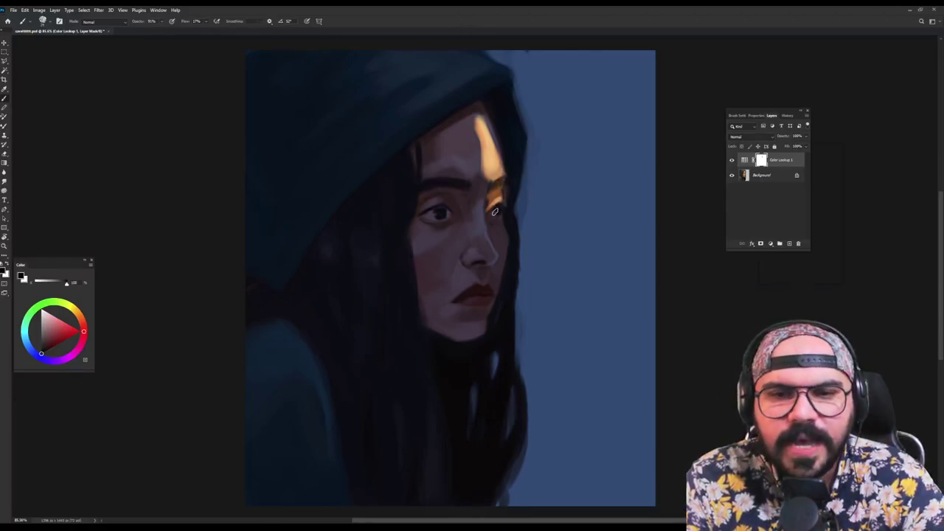
mouse_move(496, 216)
left_mouse_down()
mouse_move(496, 289)
mouse_move(501, 256)
mouse_move(478, 341)
mouse_move(495, 289)
mouse_move(466, 354)
left_mouse_up()
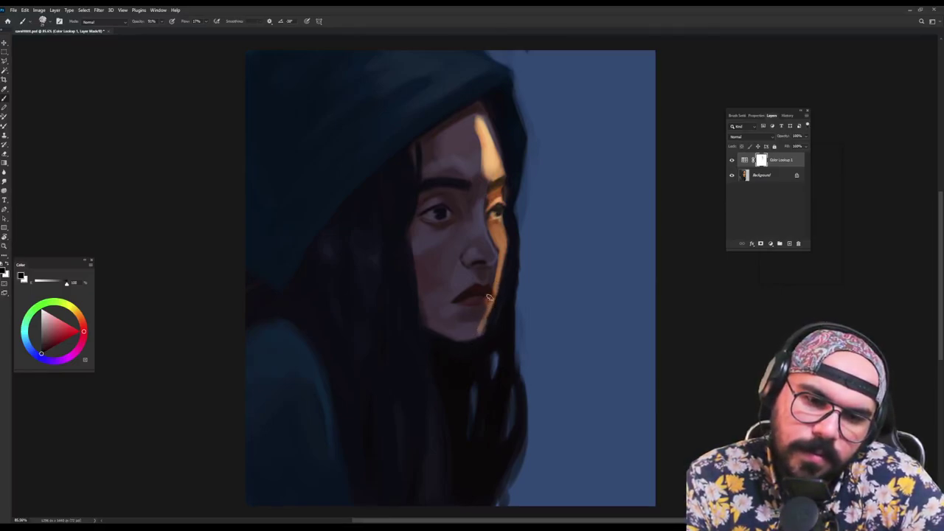
left_click_drag(487, 303, 481, 333)
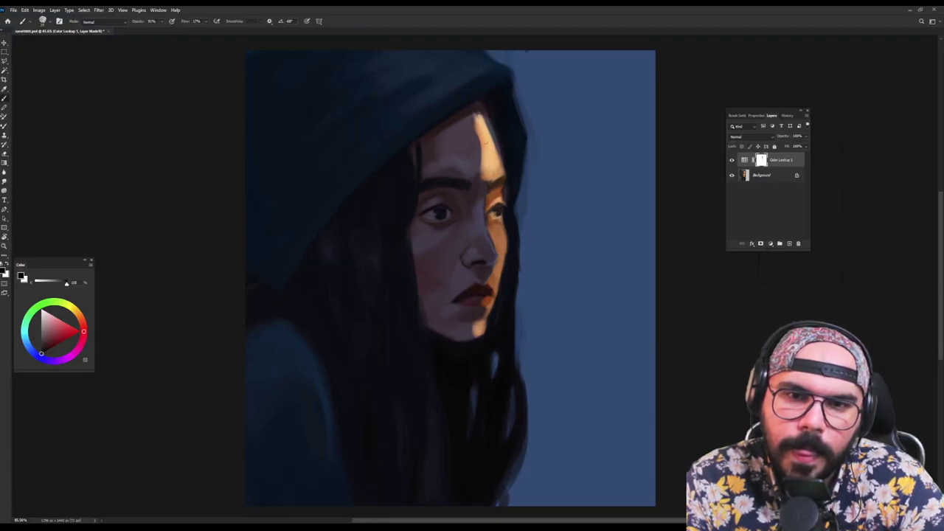
Mask out the Color Lookup in a strip on the hood top and in the lower hair strands, and switch to white
mouse_move(453, 55)
left_mouse_down()
mouse_move(476, 83)
mouse_move(458, 51)
left_mouse_up()
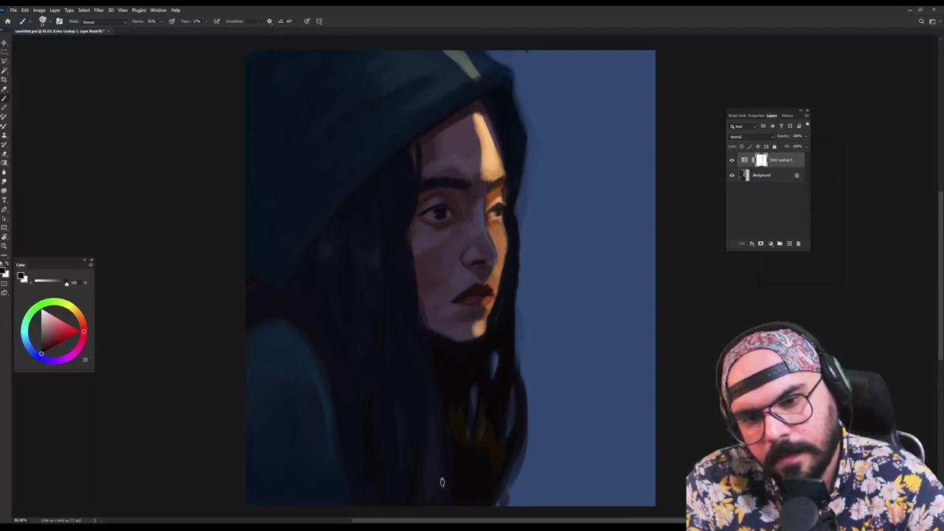
mouse_move(434, 433)
left_mouse_down()
mouse_move(437, 481)
mouse_move(428, 464)
mouse_move(437, 432)
mouse_move(439, 489)
mouse_move(436, 438)
left_mouse_up()
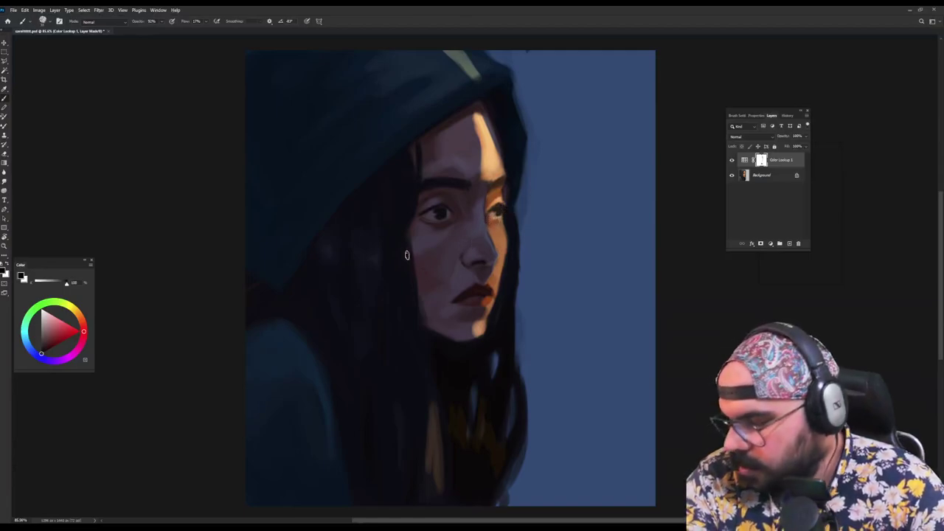
key("x")
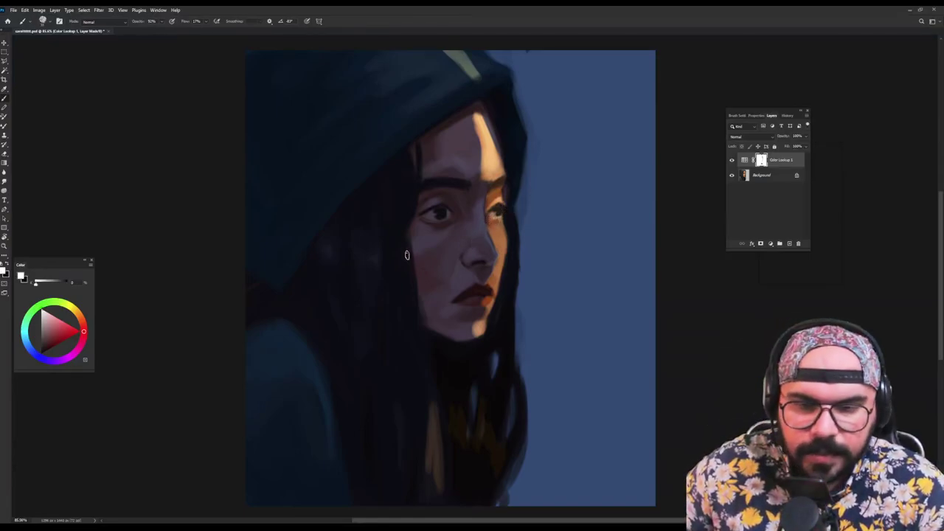